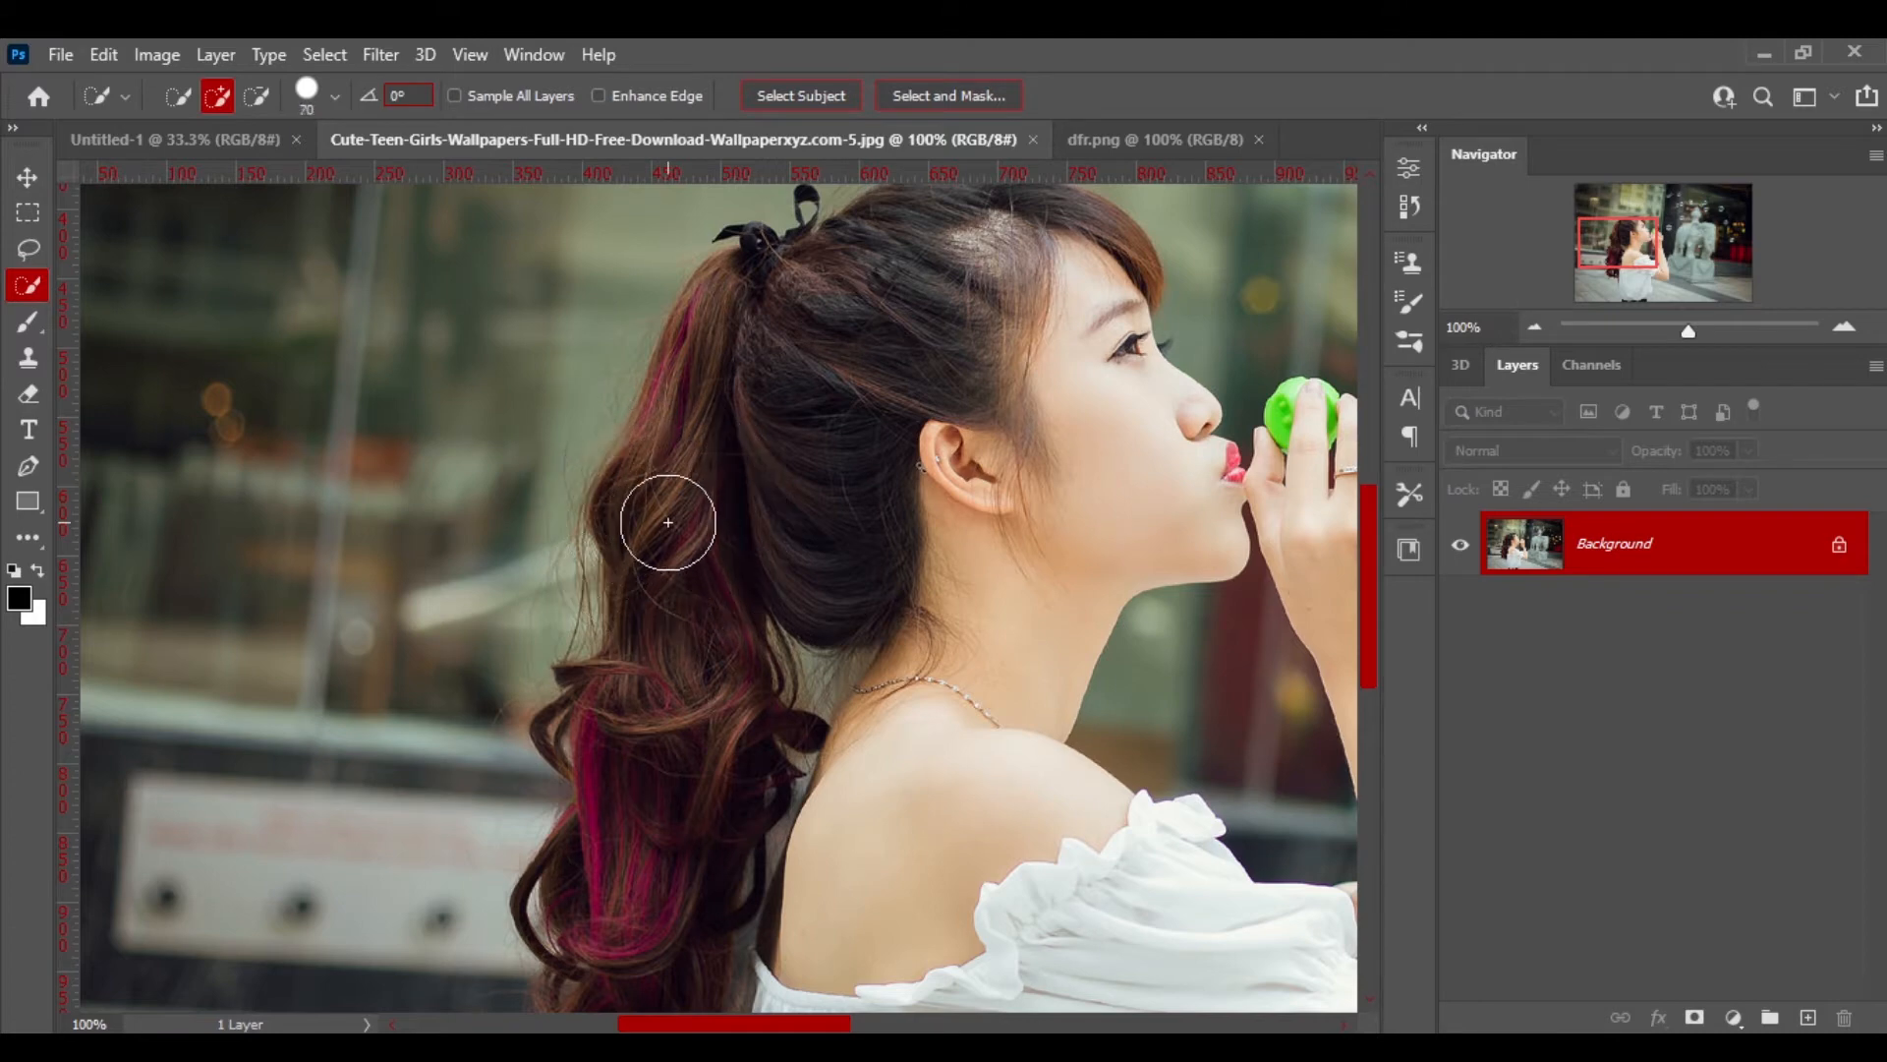
- Select the girl's ponytail and the hair at the back of her head with the Quick Selection tool
{"action": "mouse_move", "coordinate": [749, 246]}
{"action": "left_mouse_down"}
{"action": "mouse_move", "coordinate": [704, 297]}
{"action": "mouse_move", "coordinate": [615, 498]}
{"action": "mouse_move", "coordinate": [632, 619]}
{"action": "mouse_move", "coordinate": [581, 737]}
{"action": "mouse_move", "coordinate": [590, 813]}
{"action": "mouse_move", "coordinate": [813, 325]}
{"action": "mouse_move", "coordinate": [816, 270]}
{"action": "left_mouse_up"}
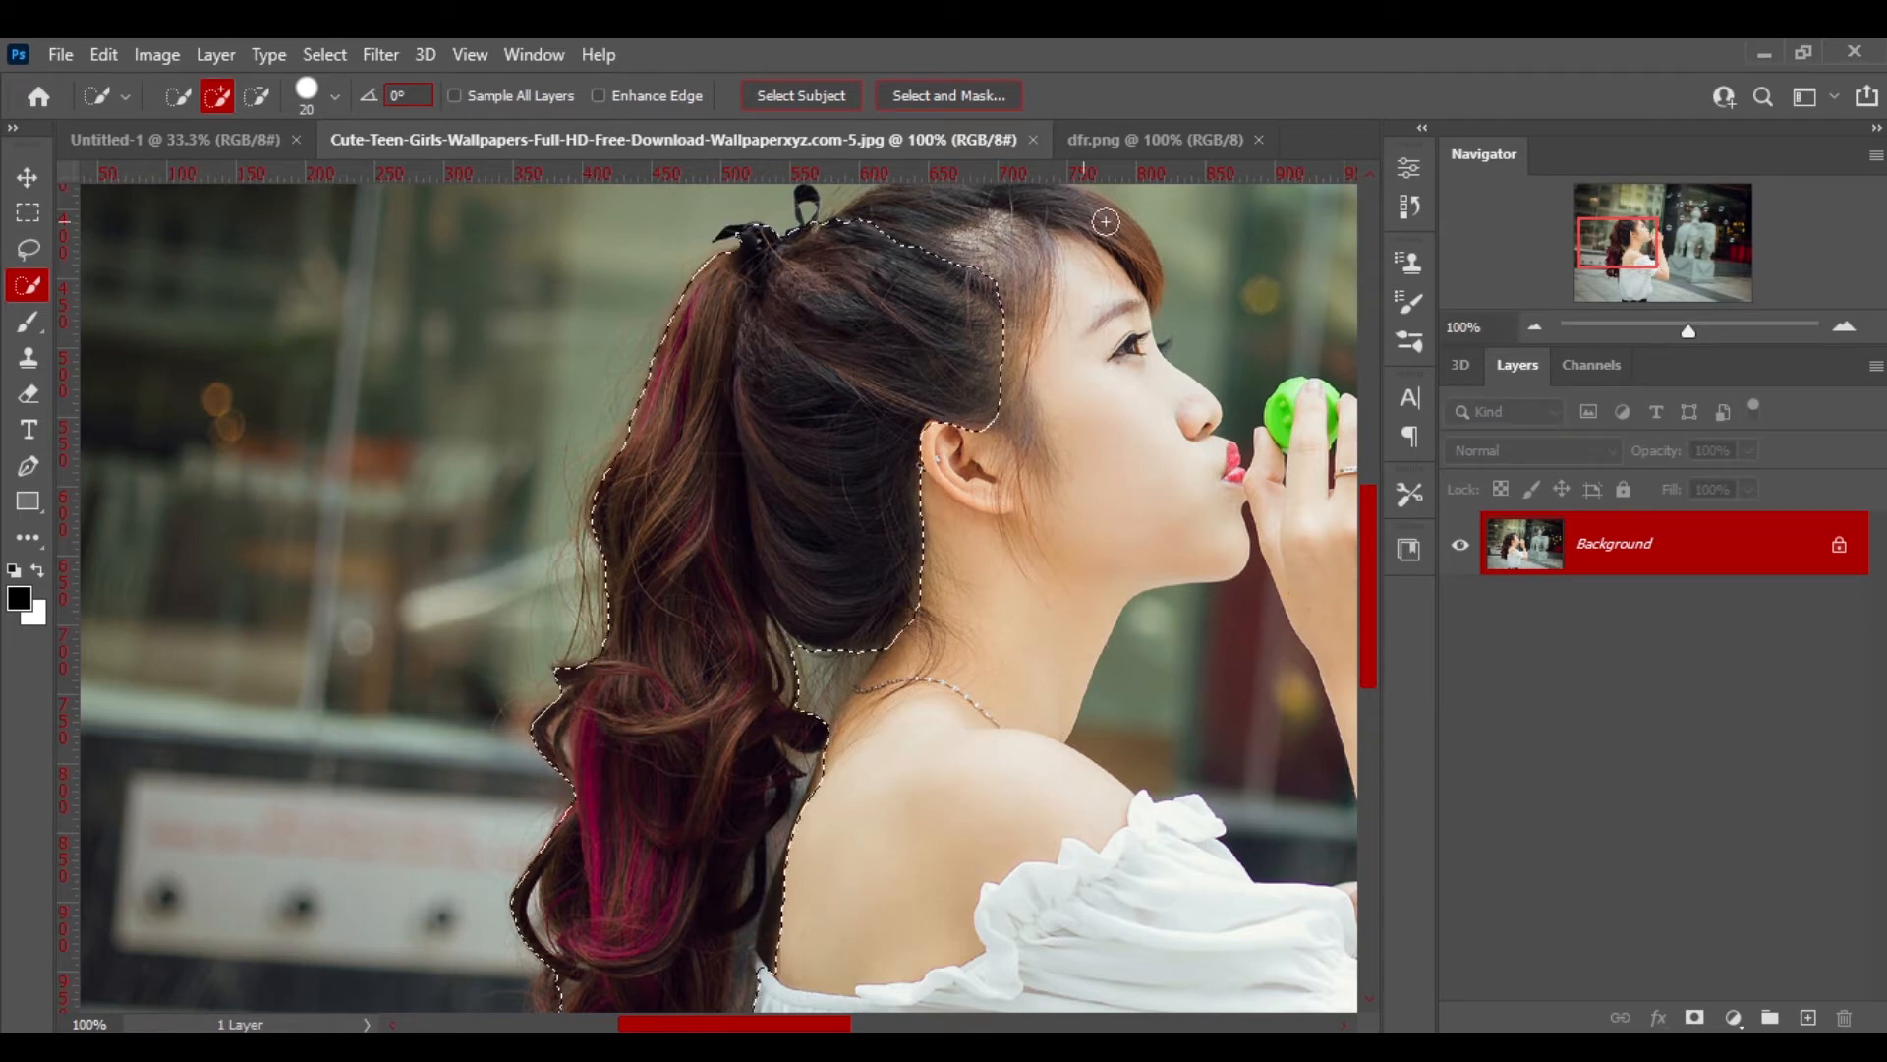
- Add the black hair bow's loop to the selection with a size 3 brush and subtract the gap inside the loop
{"action": "scroll", "coordinate": [817, 295], "scroll_direction": "up", "scroll_amount": 4}
{"action": "key", "text": "ctrl+plus"}
{"action": "key", "text": "ctrl+plus"}
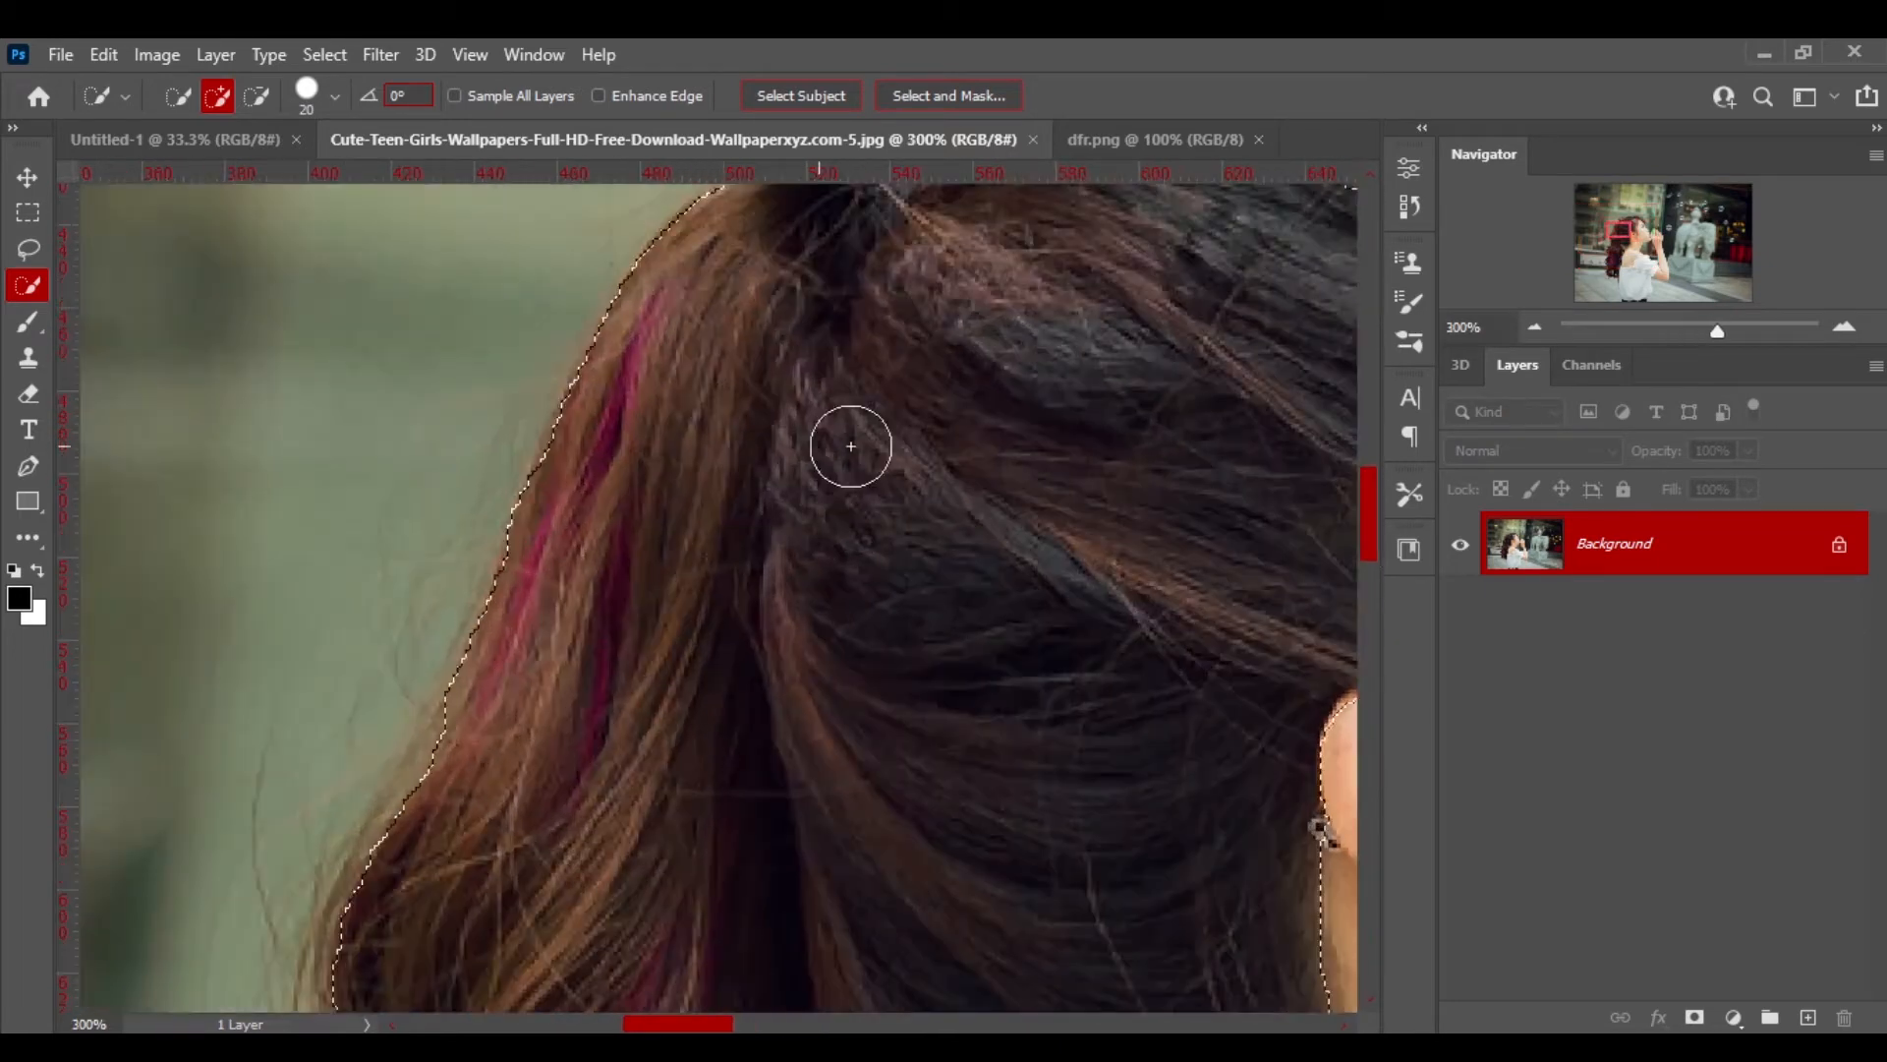
{"action": "key", "text": "bracketleft"}
{"action": "key", "text": "bracketleft"}
{"action": "key", "text": "bracketleft"}
{"action": "scroll", "coordinate": [971, 670], "scroll_direction": "up", "scroll_amount": 10}
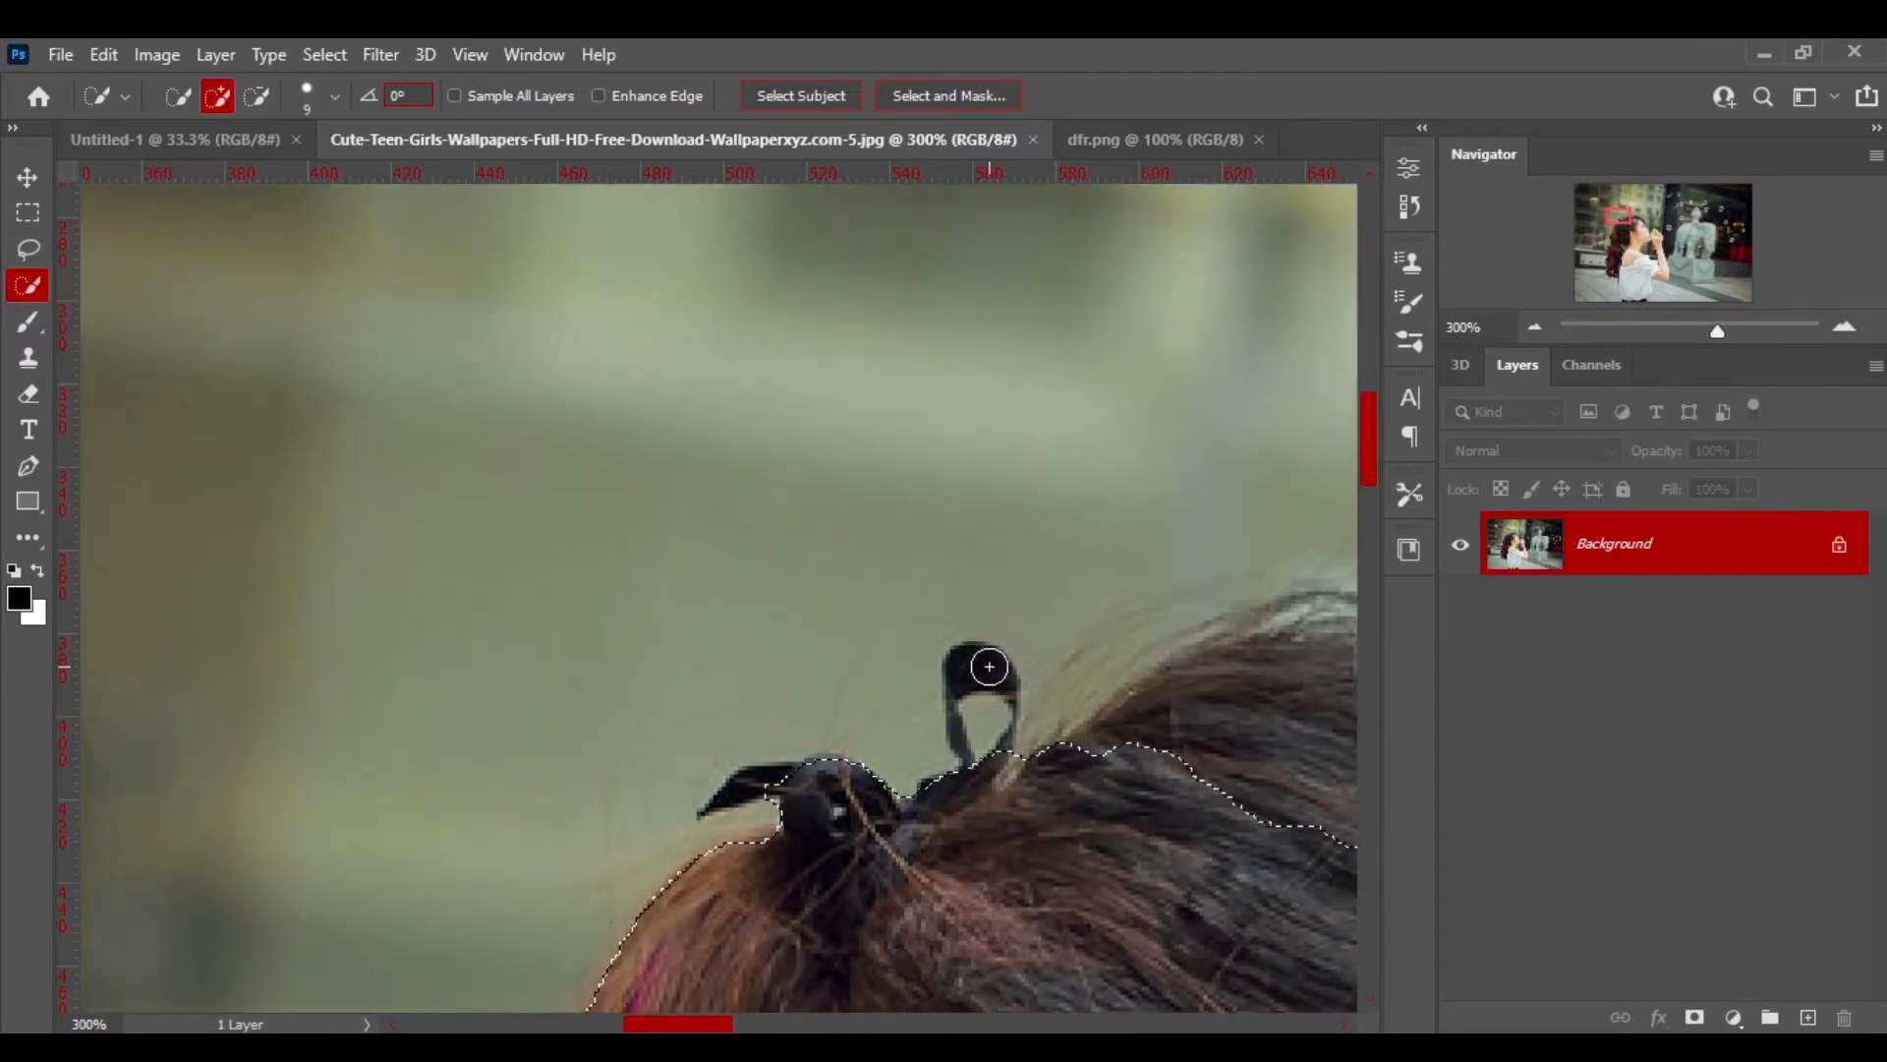
{"action": "key", "text": "bracketleft"}
{"action": "key", "text": "bracketleft"}
{"action": "key", "text": "bracketleft"}
{"action": "key", "text": "bracketleft"}
{"action": "key", "text": "bracketleft"}
{"action": "key", "text": "bracketleft"}
{"action": "mouse_move", "coordinate": [964, 661]}
{"action": "left_mouse_down"}
{"action": "mouse_move", "coordinate": [950, 696]}
{"action": "mouse_move", "coordinate": [973, 718]}
{"action": "left_mouse_up"}
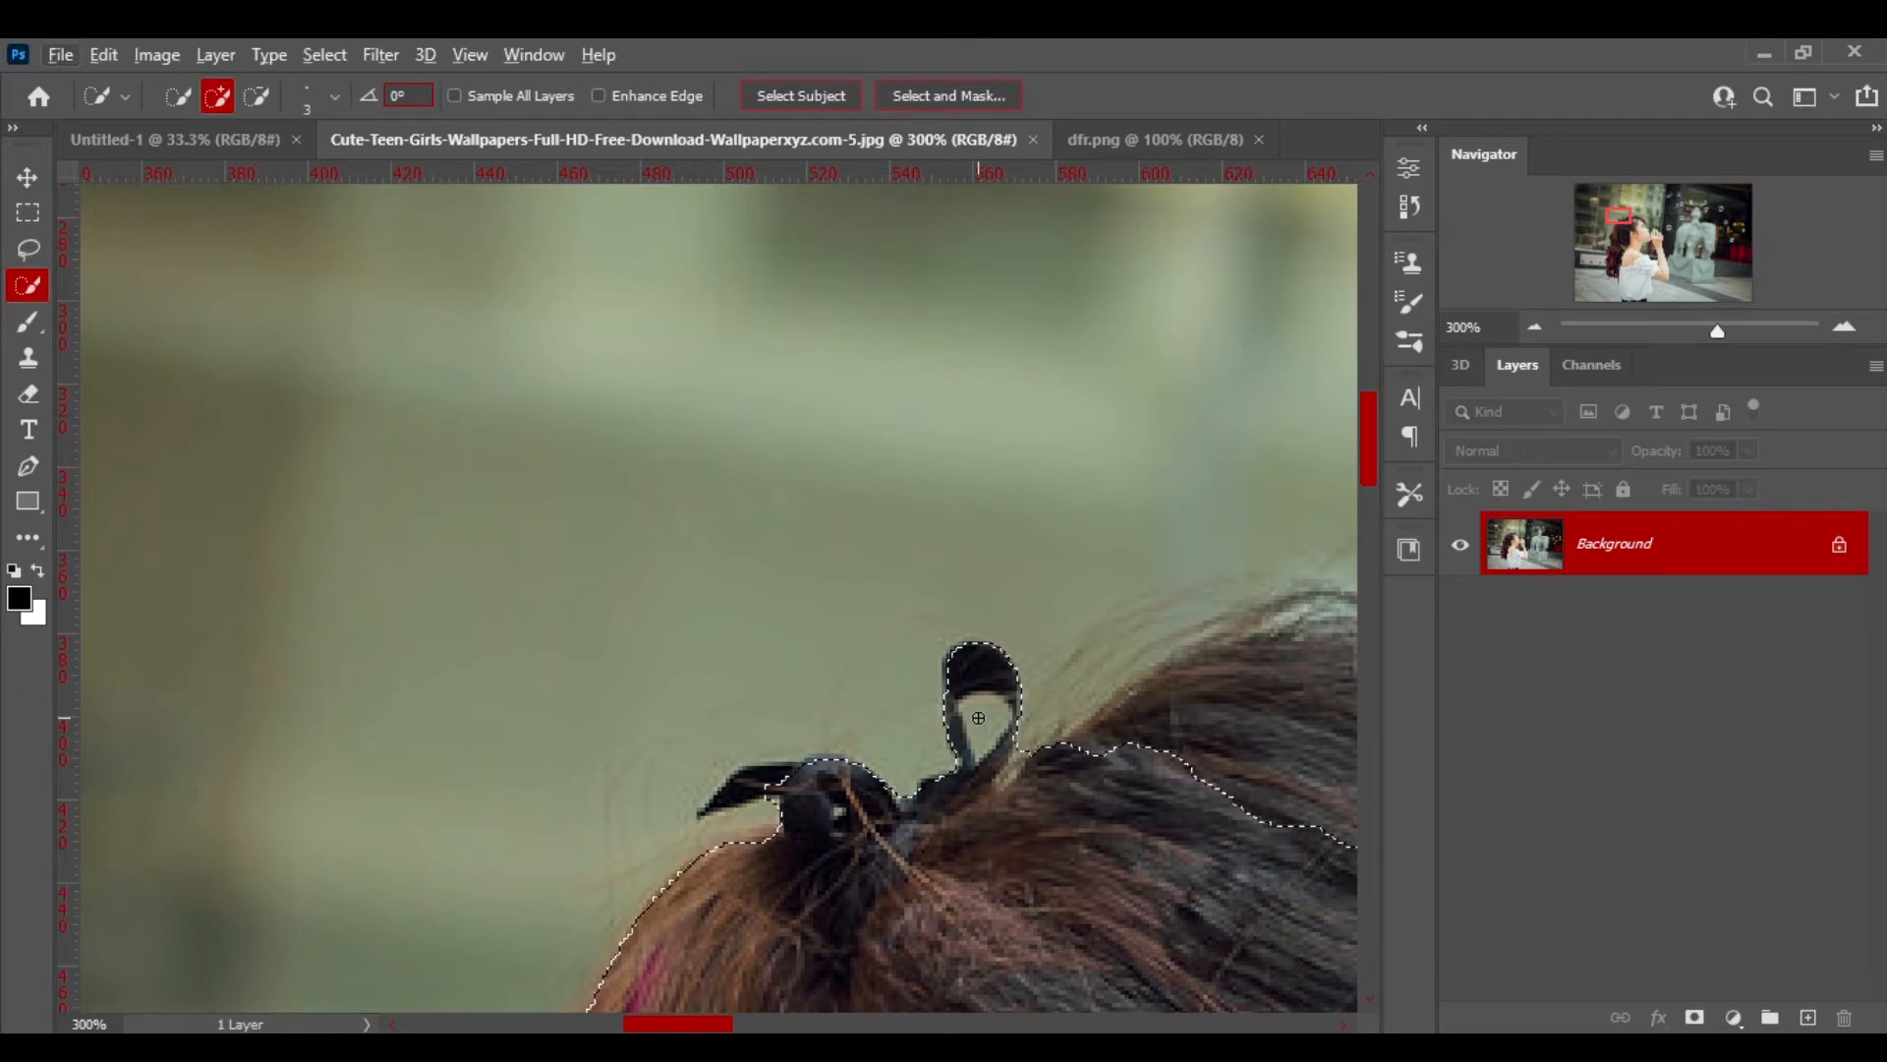
{"action": "key", "text": "alt"}
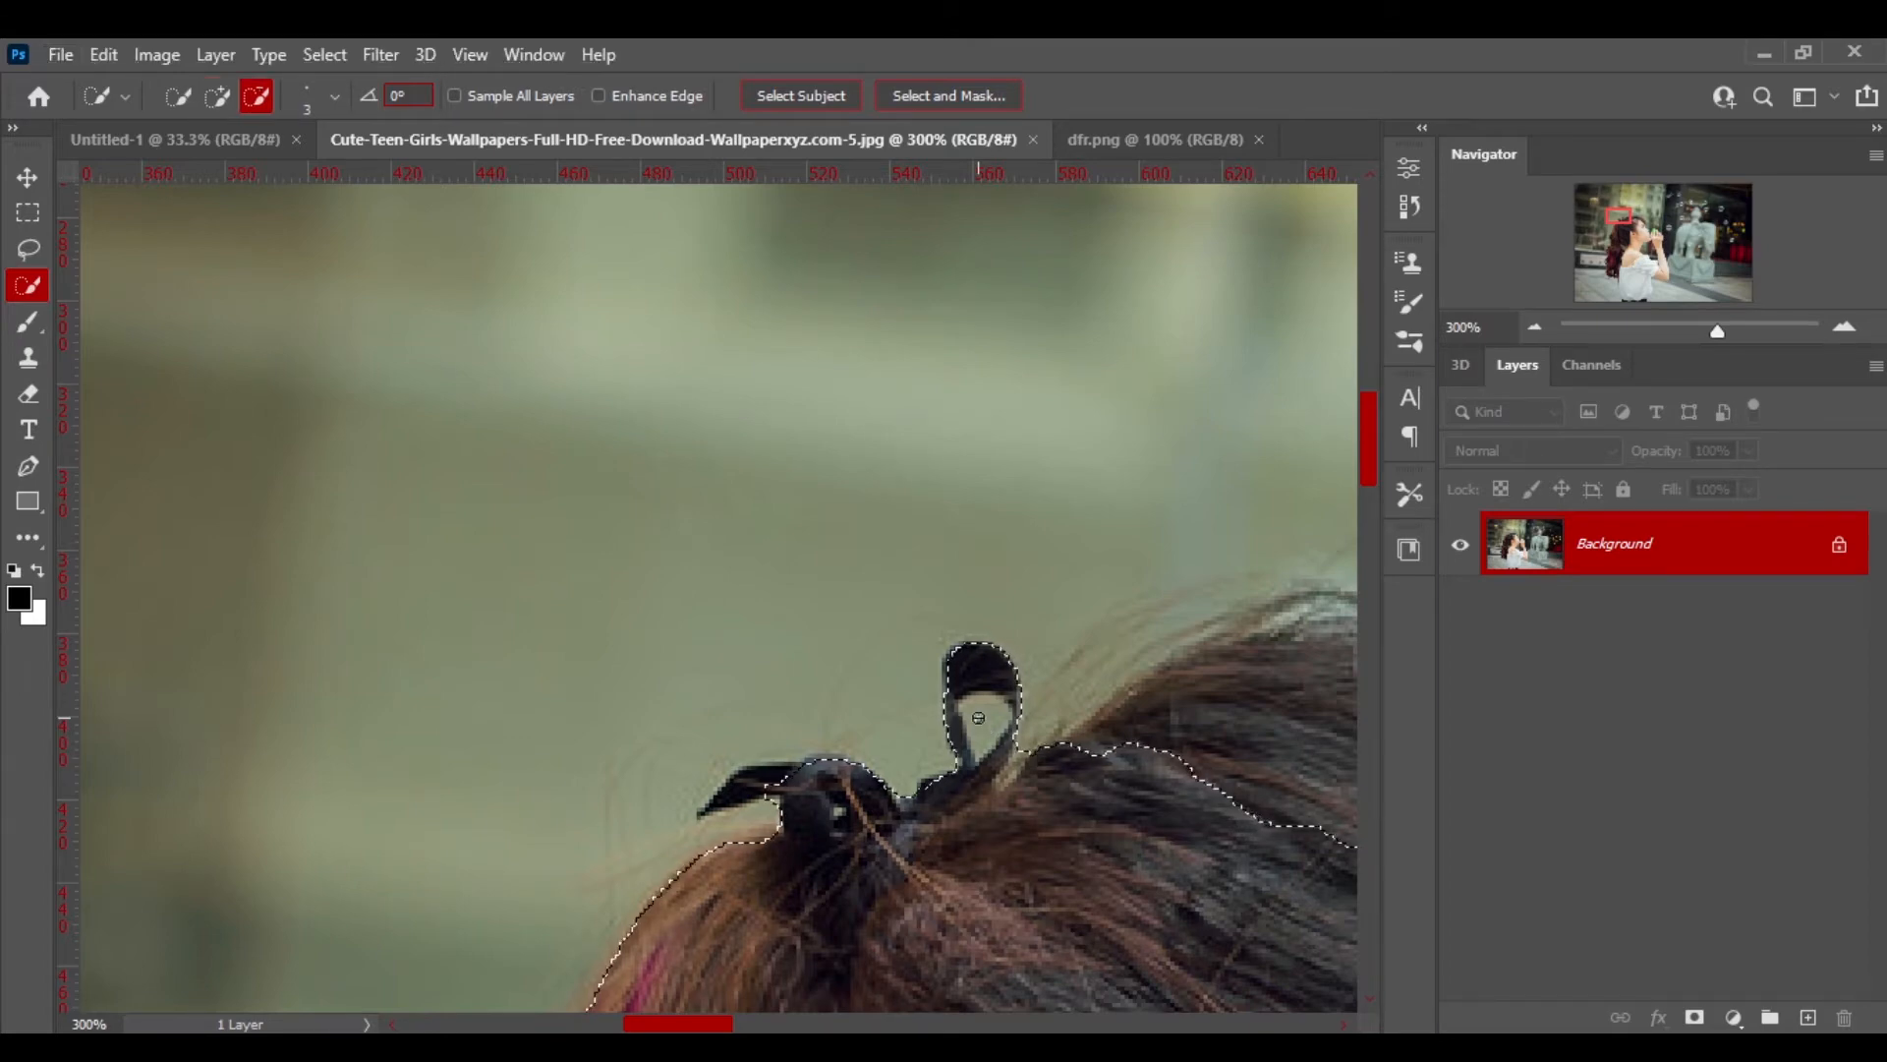
{"action": "mouse_move", "coordinate": [978, 717]}
{"action": "left_mouse_down"}
{"action": "mouse_move", "coordinate": [979, 701]}
{"action": "mouse_move", "coordinate": [988, 726]}
{"action": "left_mouse_up"}
- Extend the selection over the girl's front hair, face and neck
{"action": "key", "text": "ctrl+minus"}
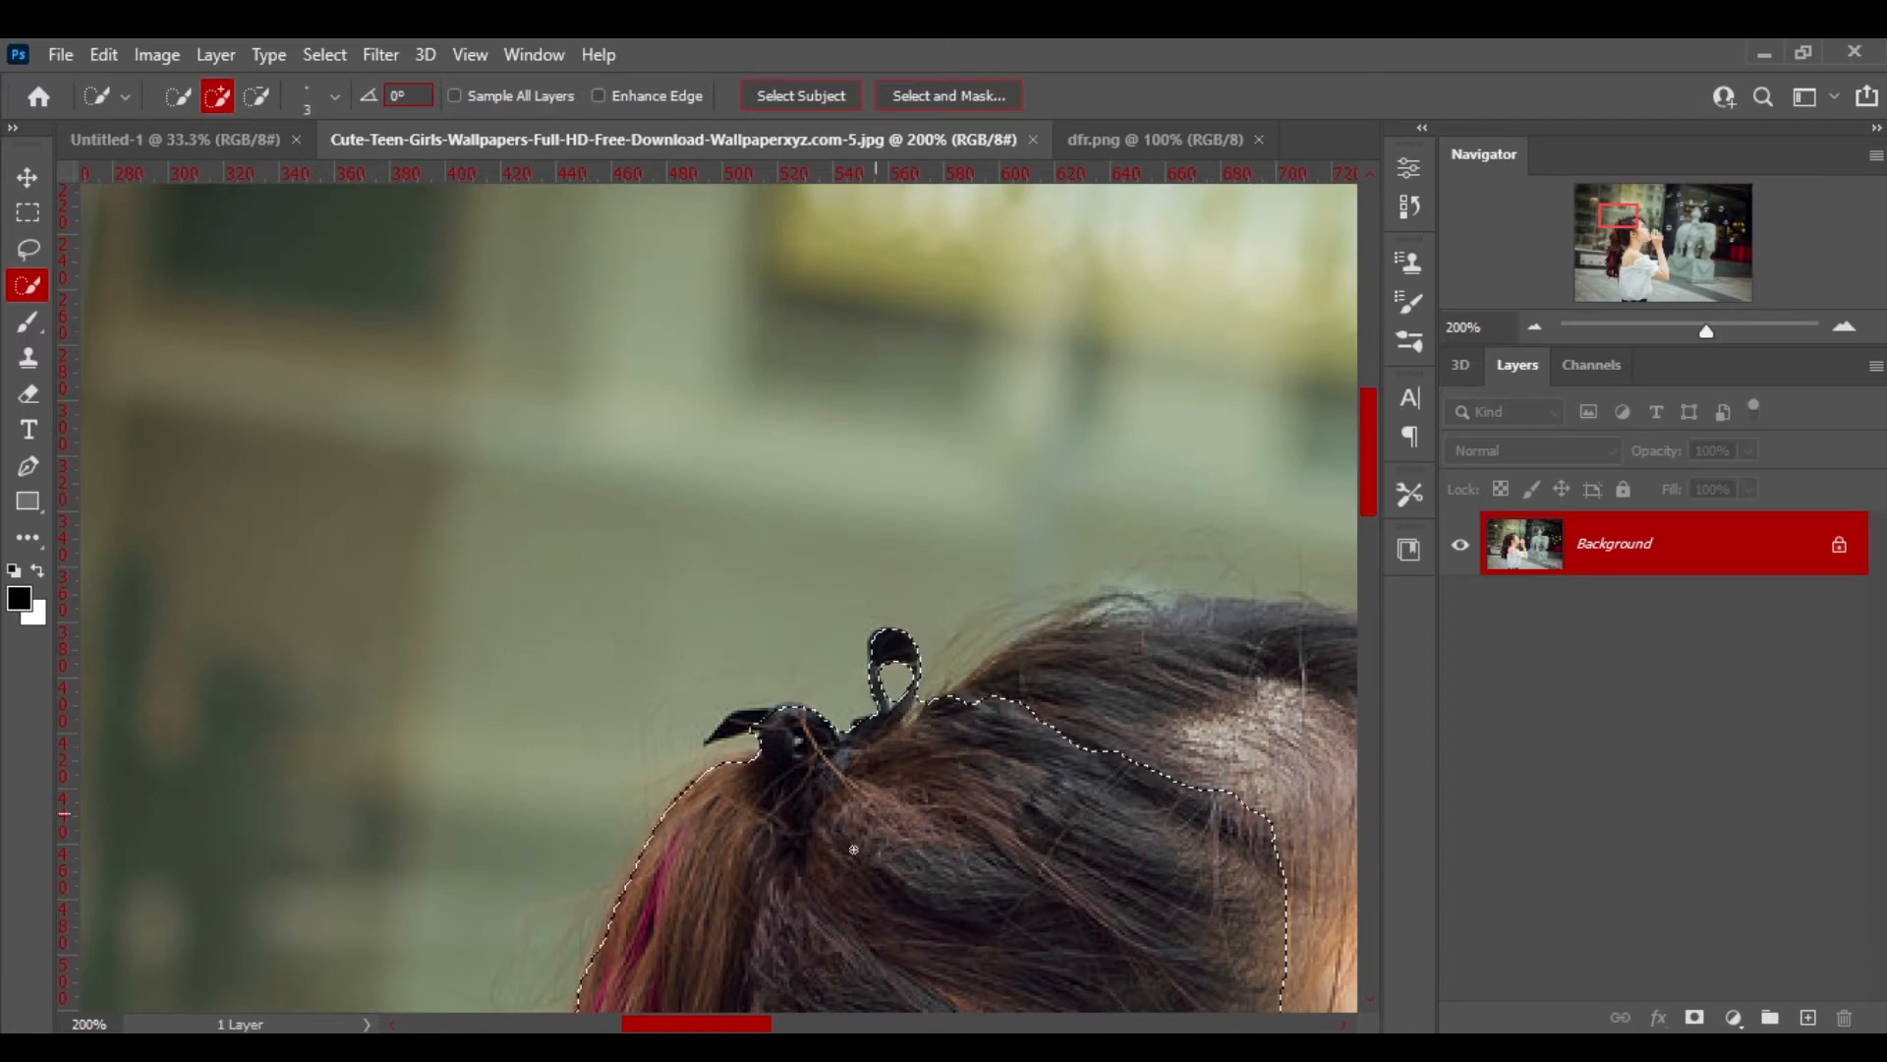
{"action": "scroll", "coordinate": [863, 823], "scroll_direction": "right", "scroll_amount": 5}
{"action": "mouse_move", "coordinate": [388, 676]}
{"action": "left_mouse_down"}
{"action": "mouse_move", "coordinate": [565, 614]}
{"action": "mouse_move", "coordinate": [781, 644]}
{"action": "mouse_move", "coordinate": [710, 608]}
{"action": "mouse_move", "coordinate": [825, 640]}
{"action": "mouse_move", "coordinate": [982, 884]}
{"action": "left_mouse_up"}
- Add the hand holding the green bubble bottle and the forearm to the selection with a size 7 brush
{"action": "scroll", "coordinate": [974, 372], "scroll_direction": "down", "scroll_amount": 5}
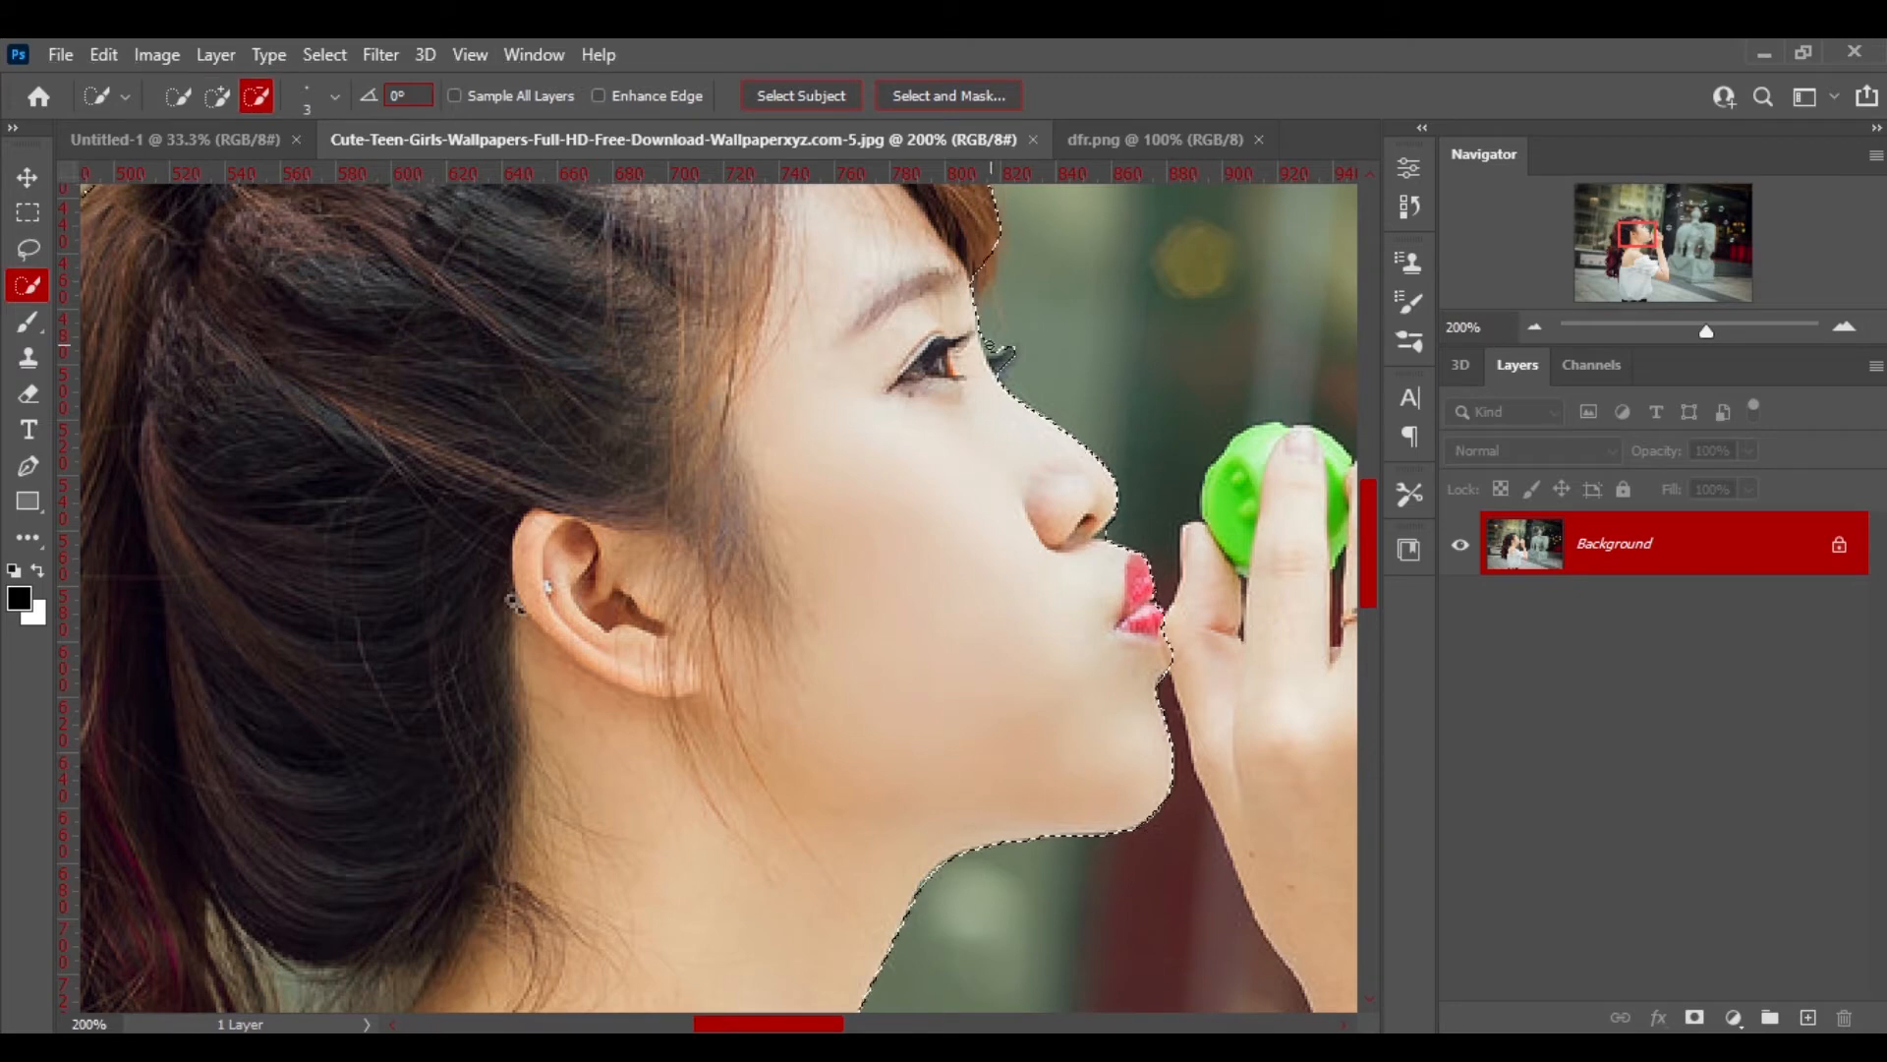
{"action": "key", "text": "bracketright"}
{"action": "key", "text": "bracketright"}
{"action": "key", "text": "bracketright"}
{"action": "key", "text": "bracketright"}
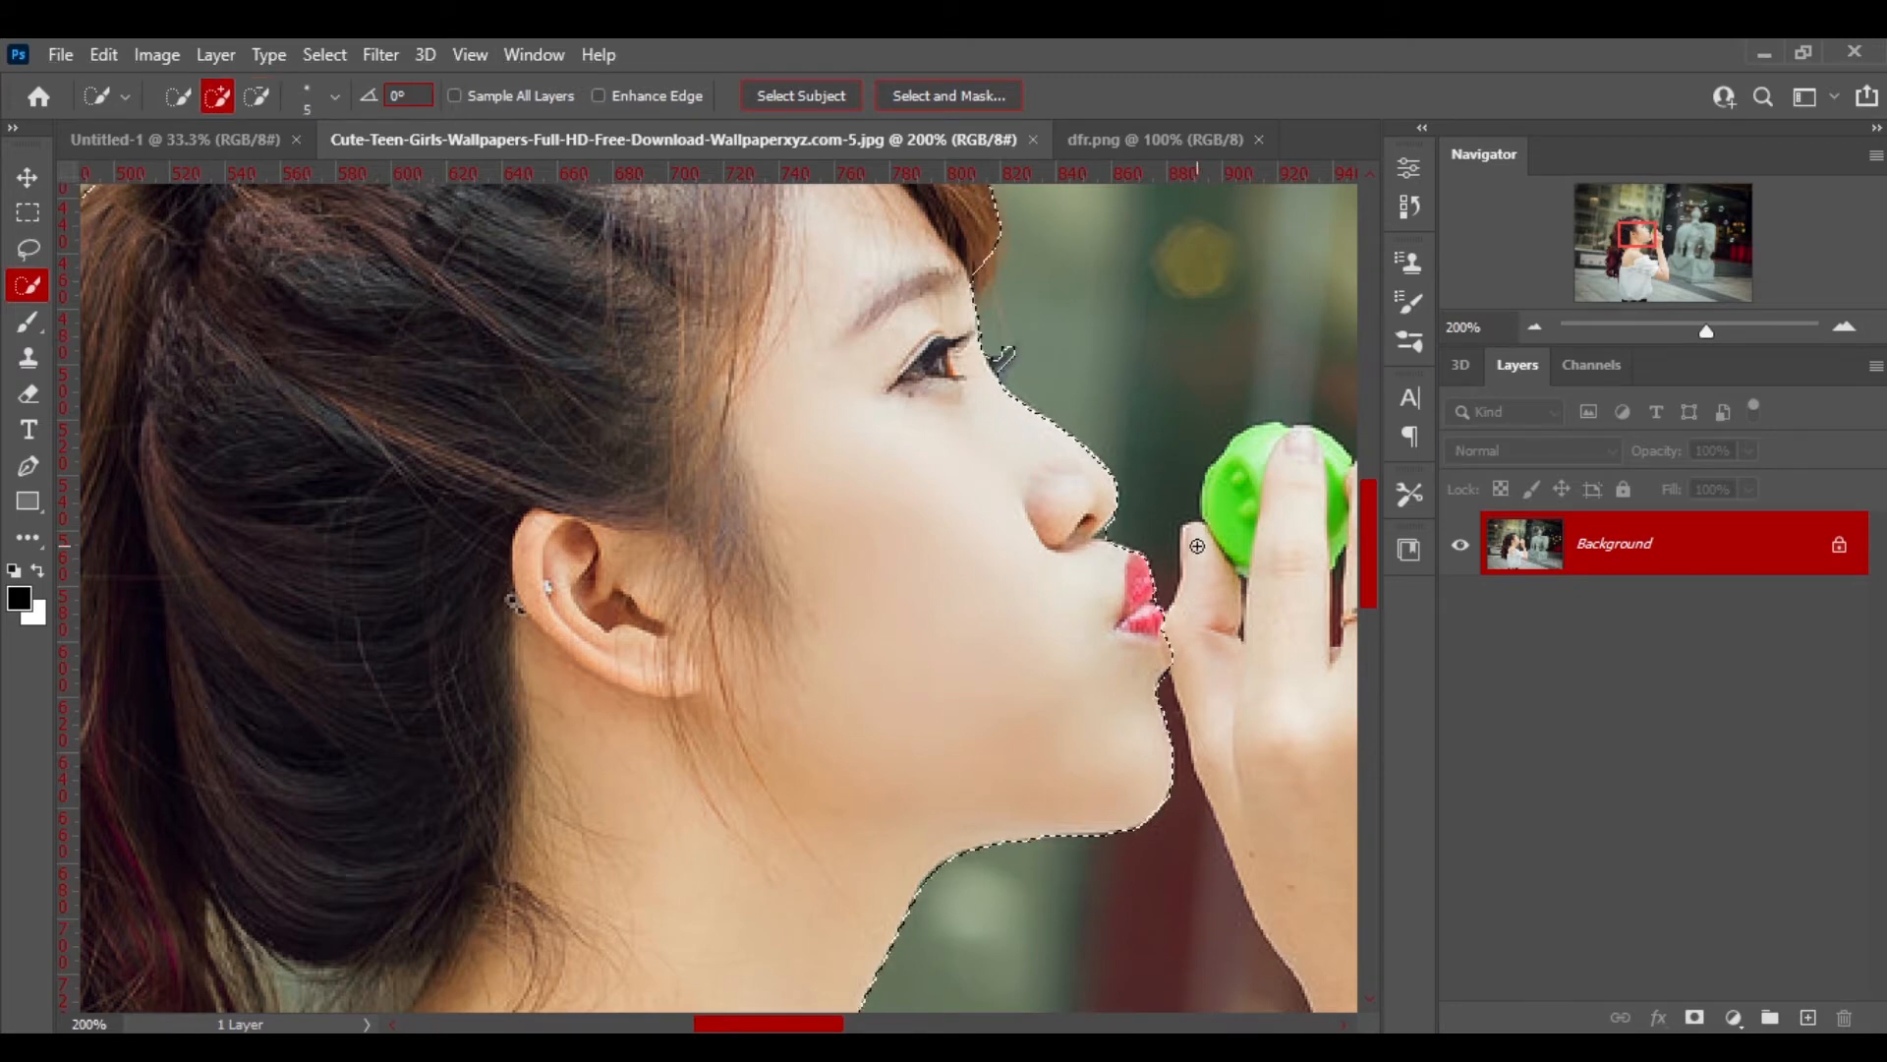
{"action": "mouse_move", "coordinate": [1197, 552]}
{"action": "left_mouse_down"}
{"action": "mouse_move", "coordinate": [1209, 697]}
{"action": "mouse_move", "coordinate": [1264, 695]}
{"action": "left_mouse_up"}
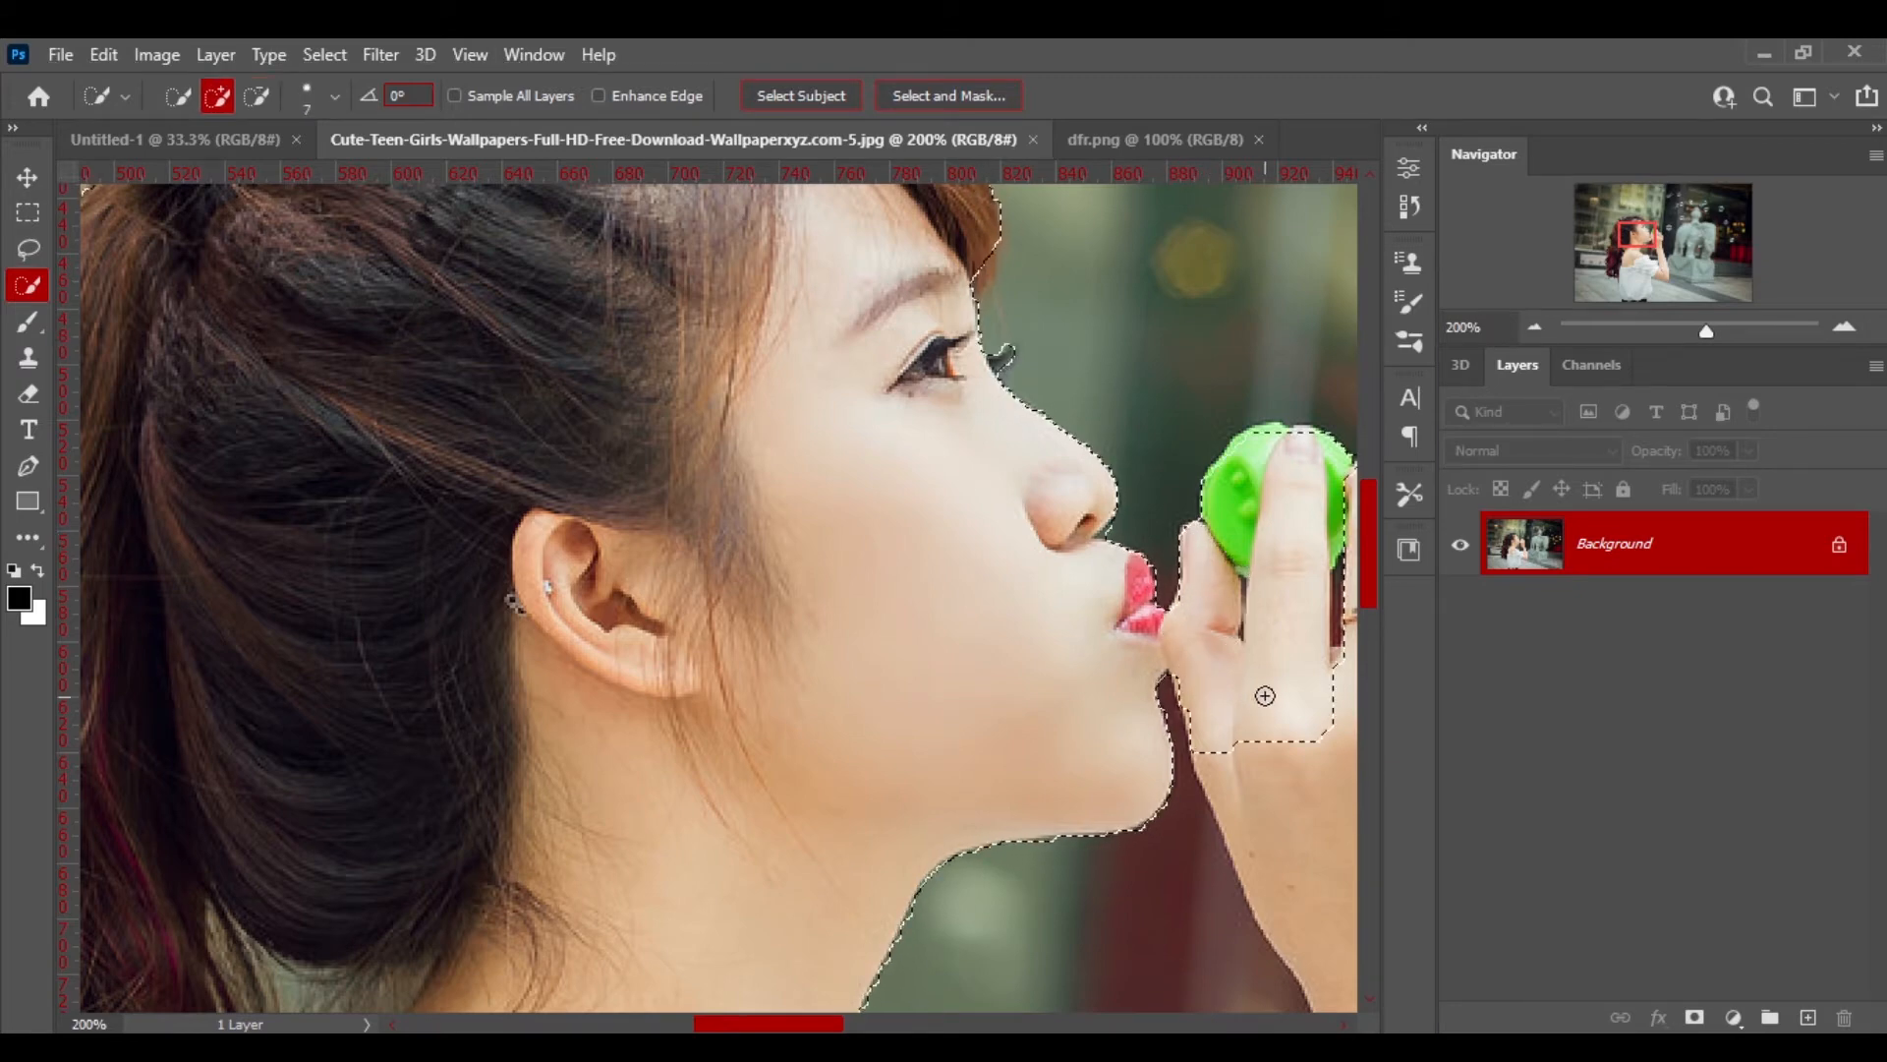
{"action": "left_click_drag", "start_coordinate": [788, 1023], "coordinate": [869, 1023]}
{"action": "mouse_move", "coordinate": [663, 471]}
{"action": "left_mouse_down"}
{"action": "mouse_move", "coordinate": [698, 652]}
{"action": "mouse_move", "coordinate": [727, 688]}
{"action": "mouse_move", "coordinate": [675, 808]}
{"action": "mouse_move", "coordinate": [776, 943]}
{"action": "left_mouse_up"}
{"action": "left_click_drag", "start_coordinate": [1368, 544], "coordinate": [1359, 627]}
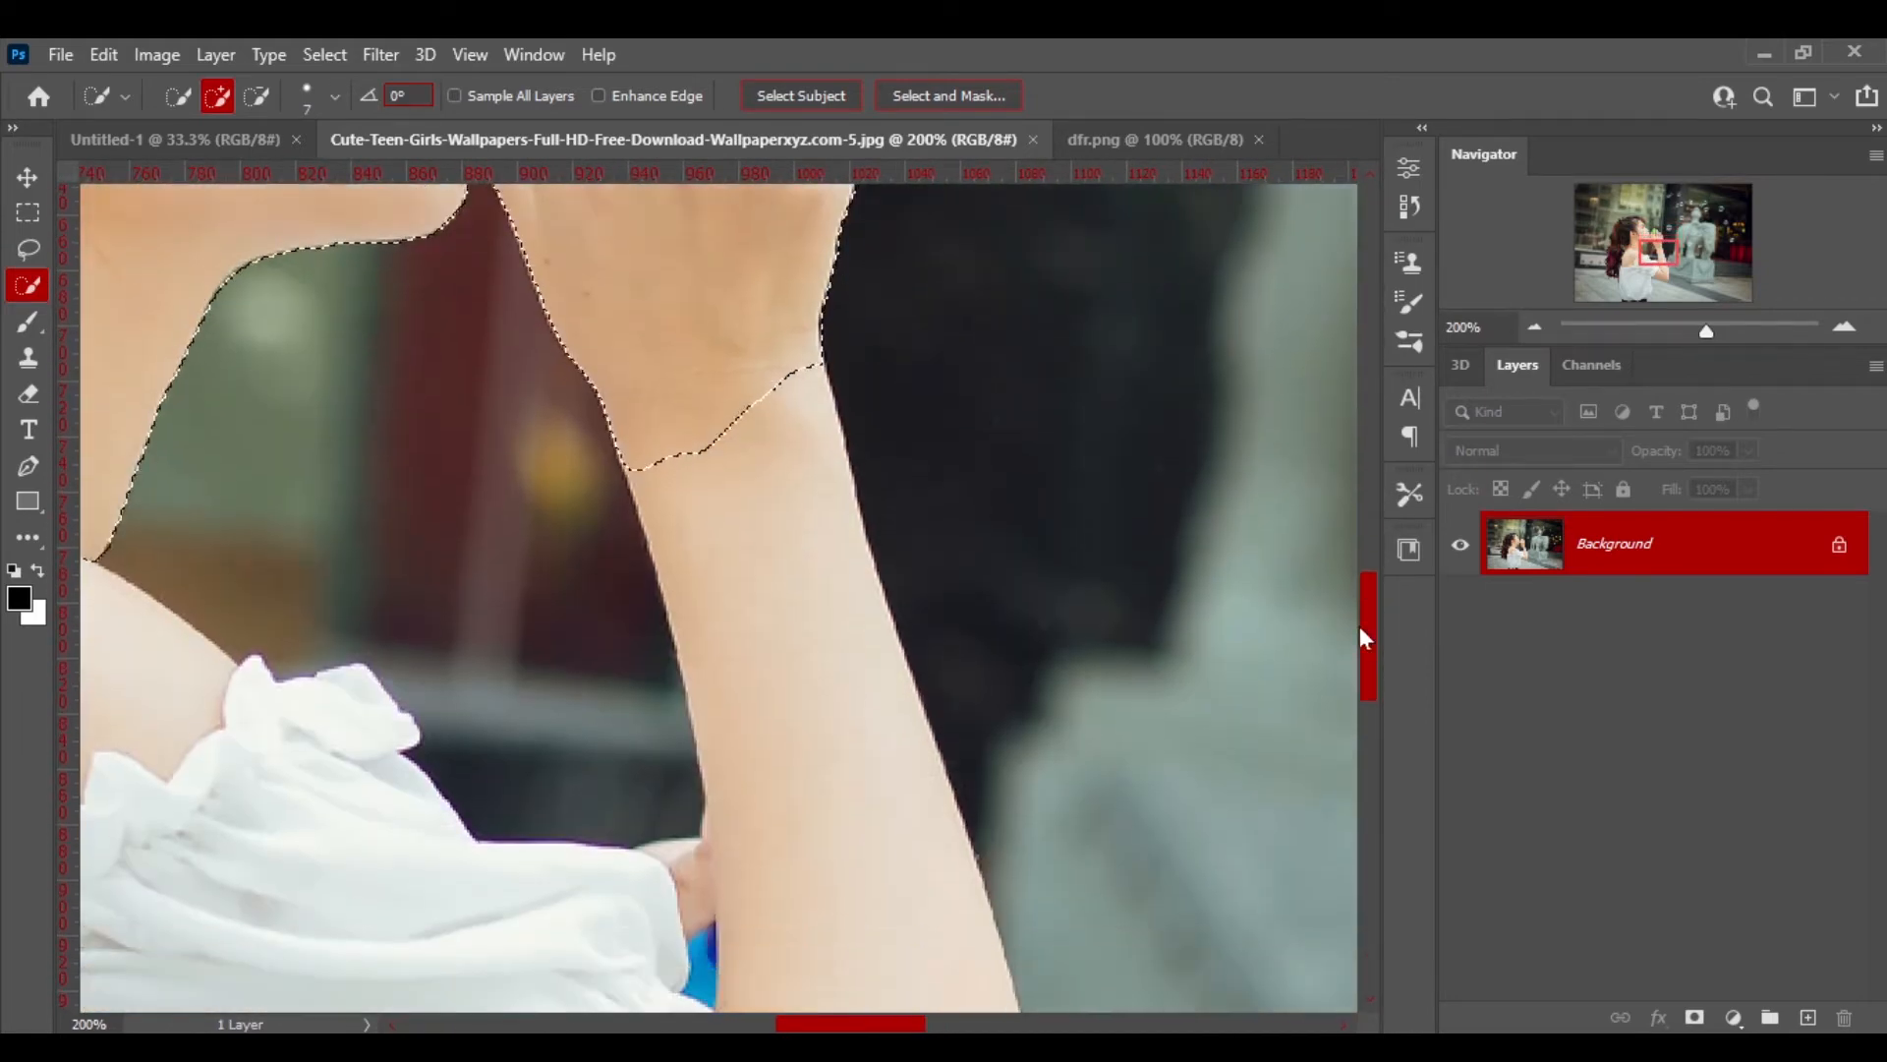
{"action": "mouse_move", "coordinate": [750, 358]}
{"action": "left_mouse_down"}
{"action": "mouse_move", "coordinate": [810, 679]}
{"action": "mouse_move", "coordinate": [805, 817]}
{"action": "left_mouse_up"}
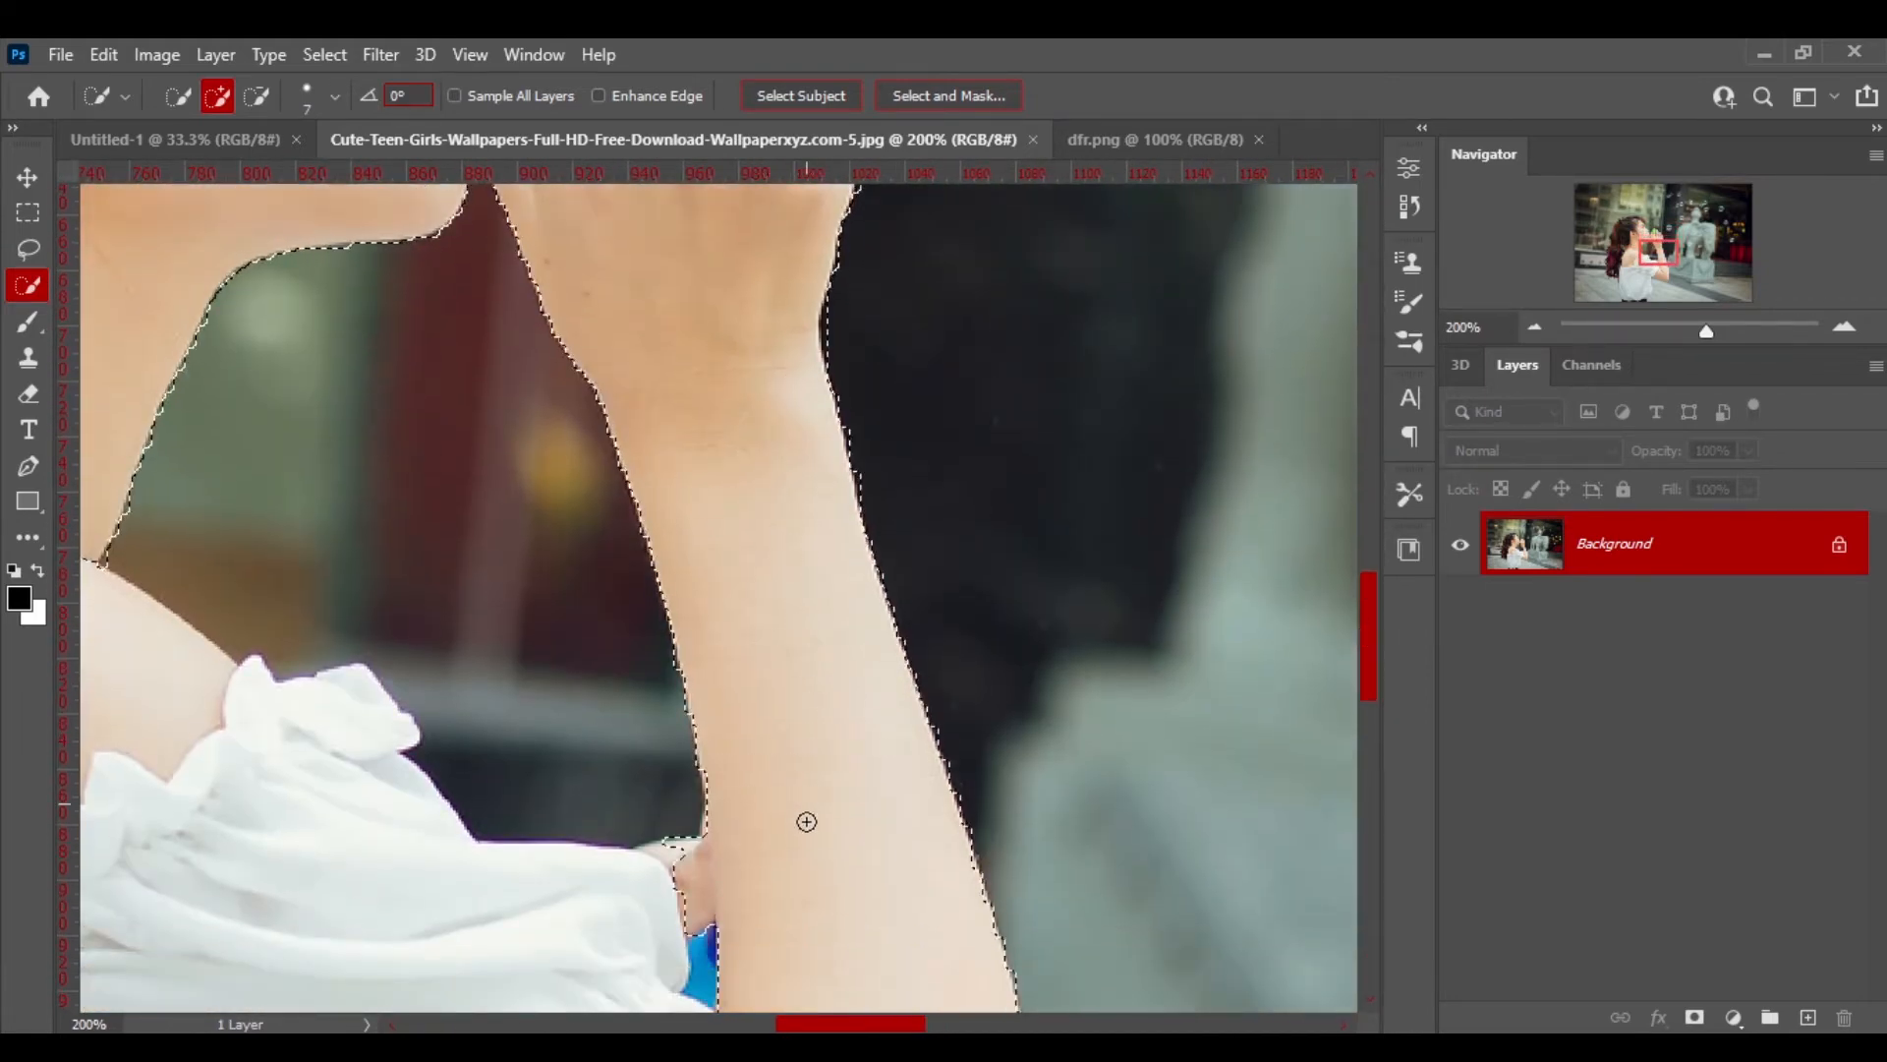
- Add the bare shoulder, the white blouse and the dark waistband down to the photo's lower edge to the selection
{"action": "key", "text": "ctrl+minus"}
{"action": "key", "text": "ctrl+minus"}
{"action": "left_click_drag", "start_coordinate": [453, 570], "coordinate": [443, 688]}
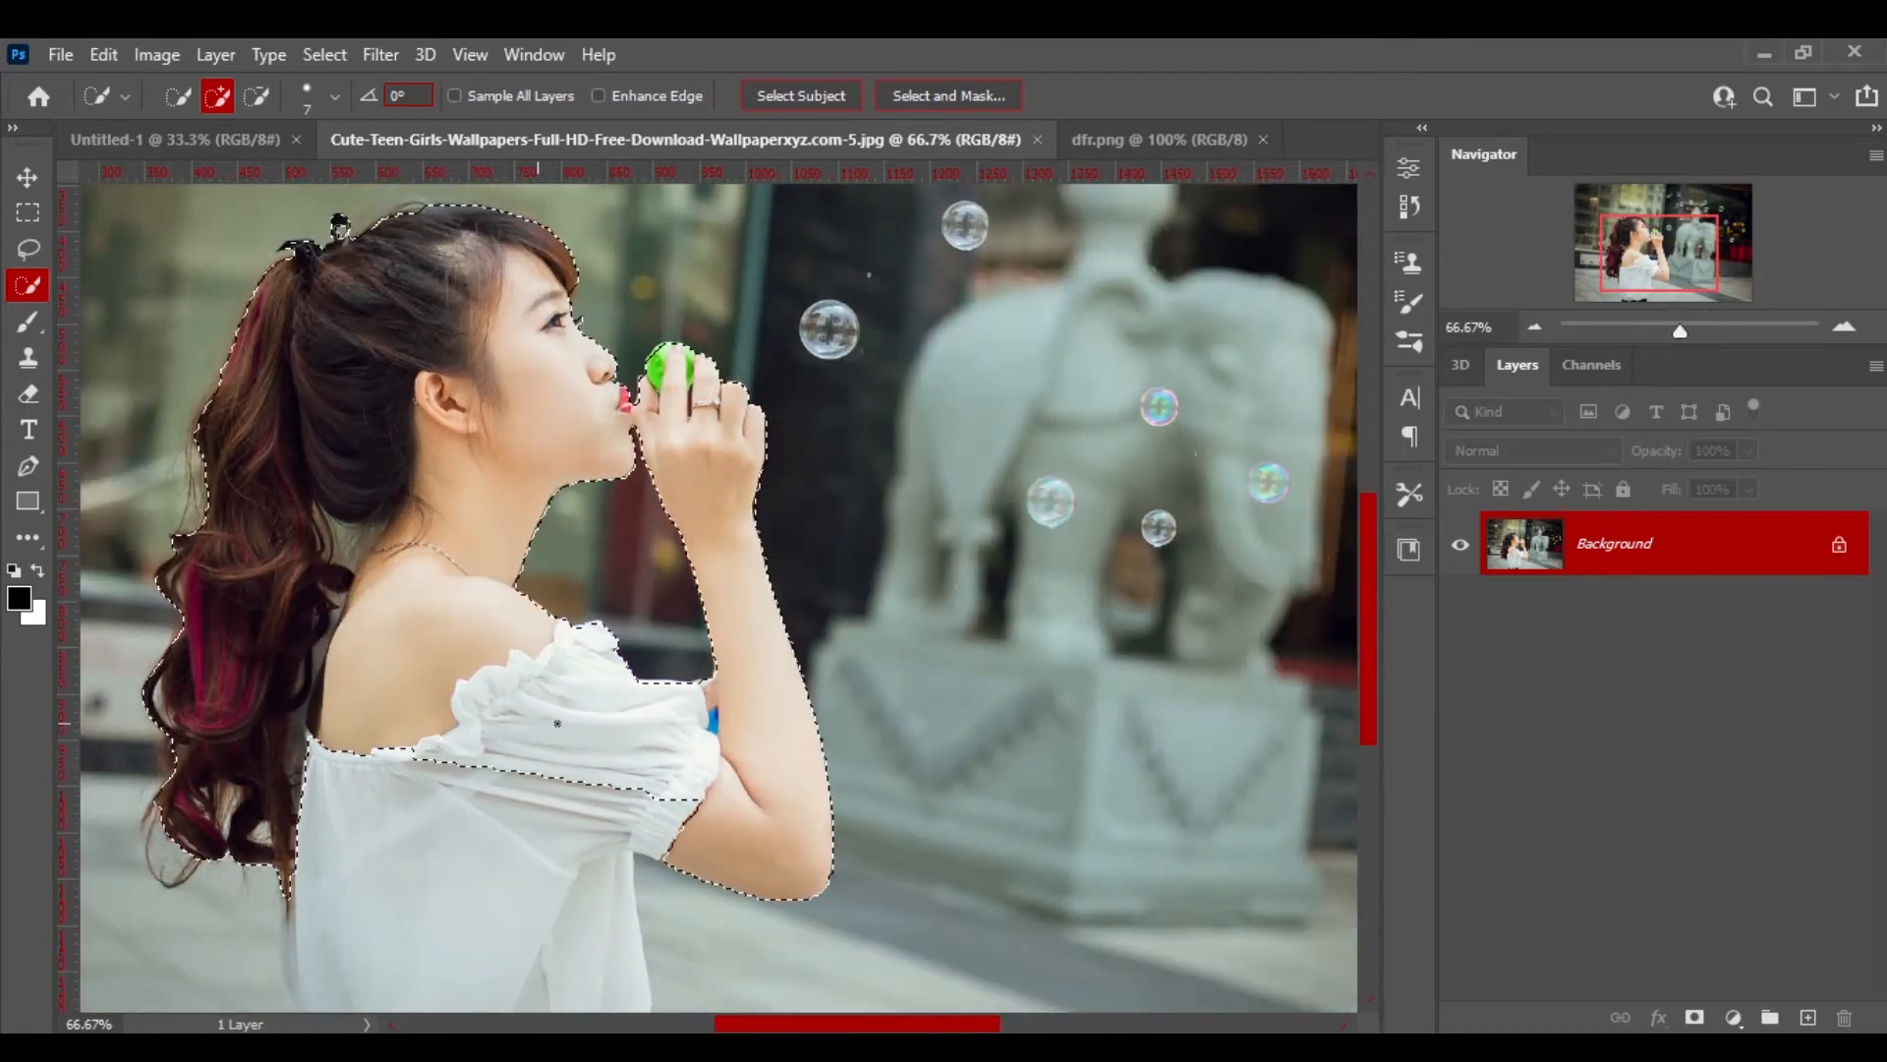
{"action": "left_click_drag", "start_coordinate": [428, 824], "coordinate": [602, 830]}
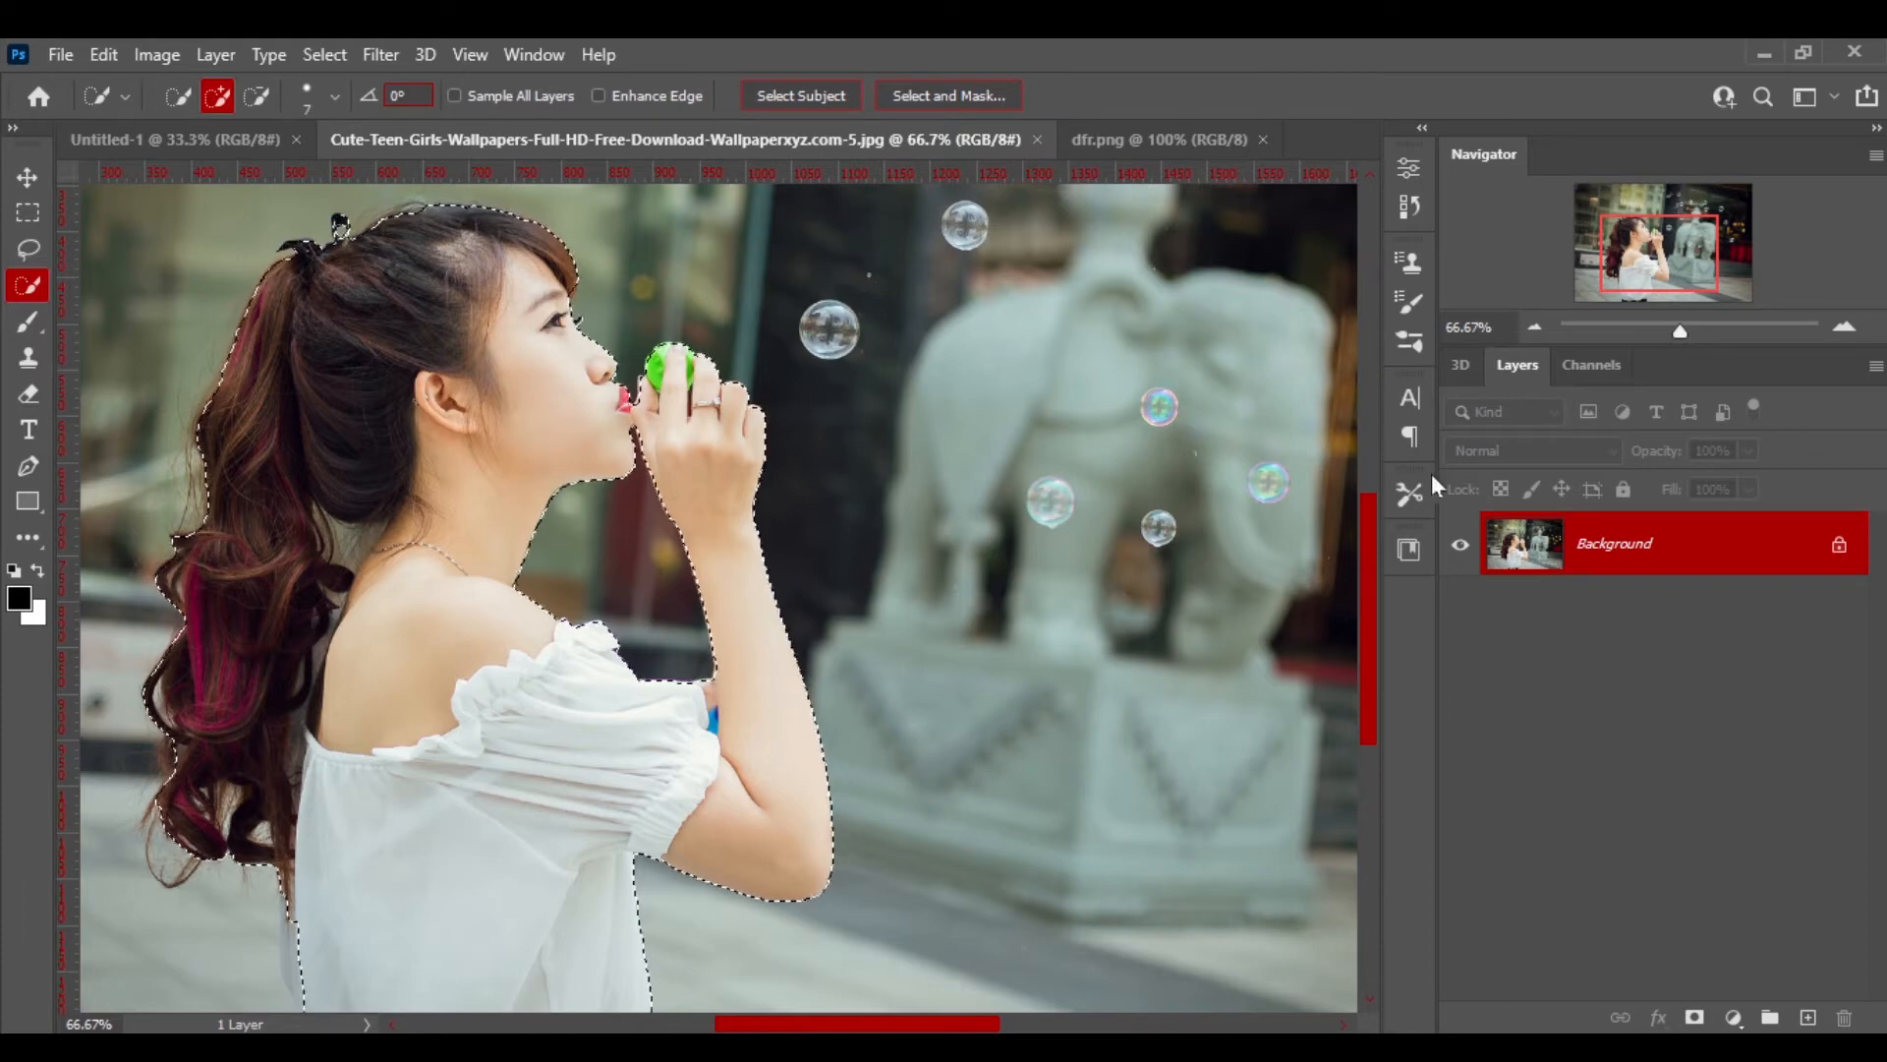
{"action": "scroll", "coordinate": [568, 806], "scroll_direction": "down", "scroll_amount": 3}
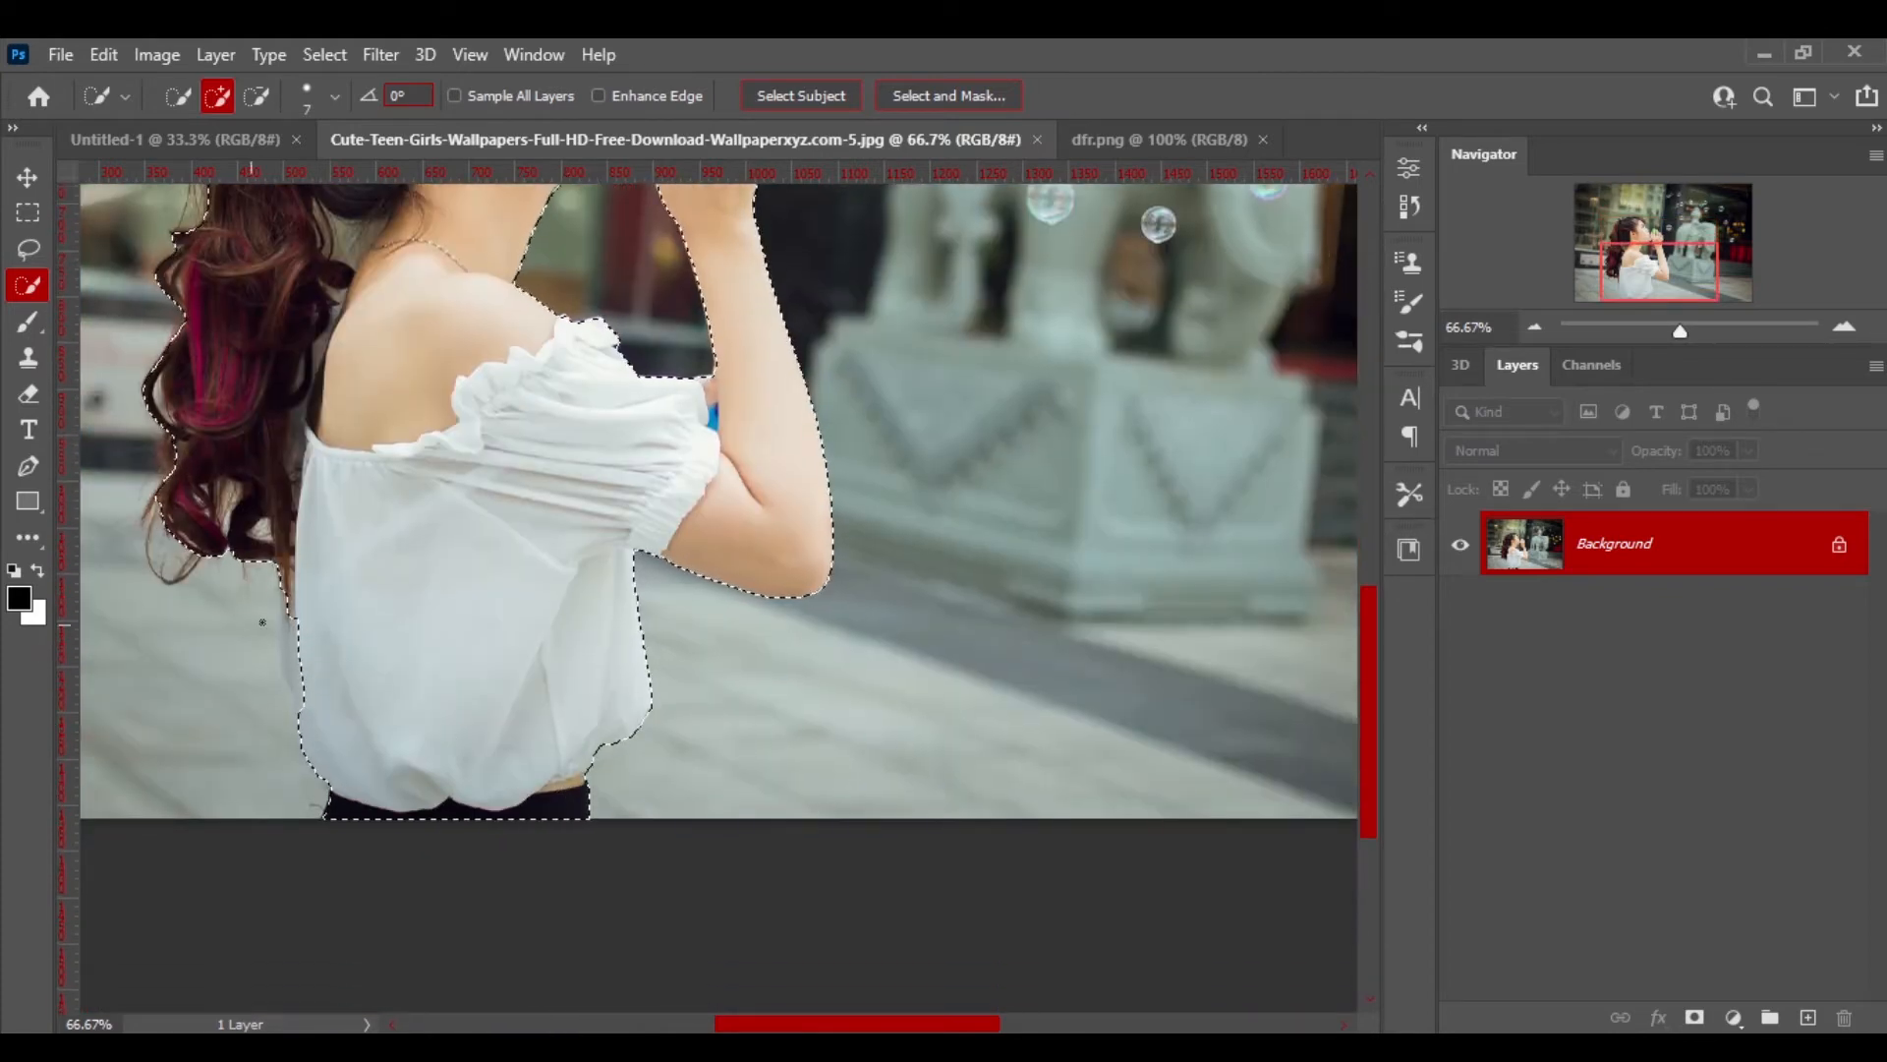
- Increase the brush size to 20 and open the selection in Select and Mask
{"action": "key", "text": "ctrl+0"}
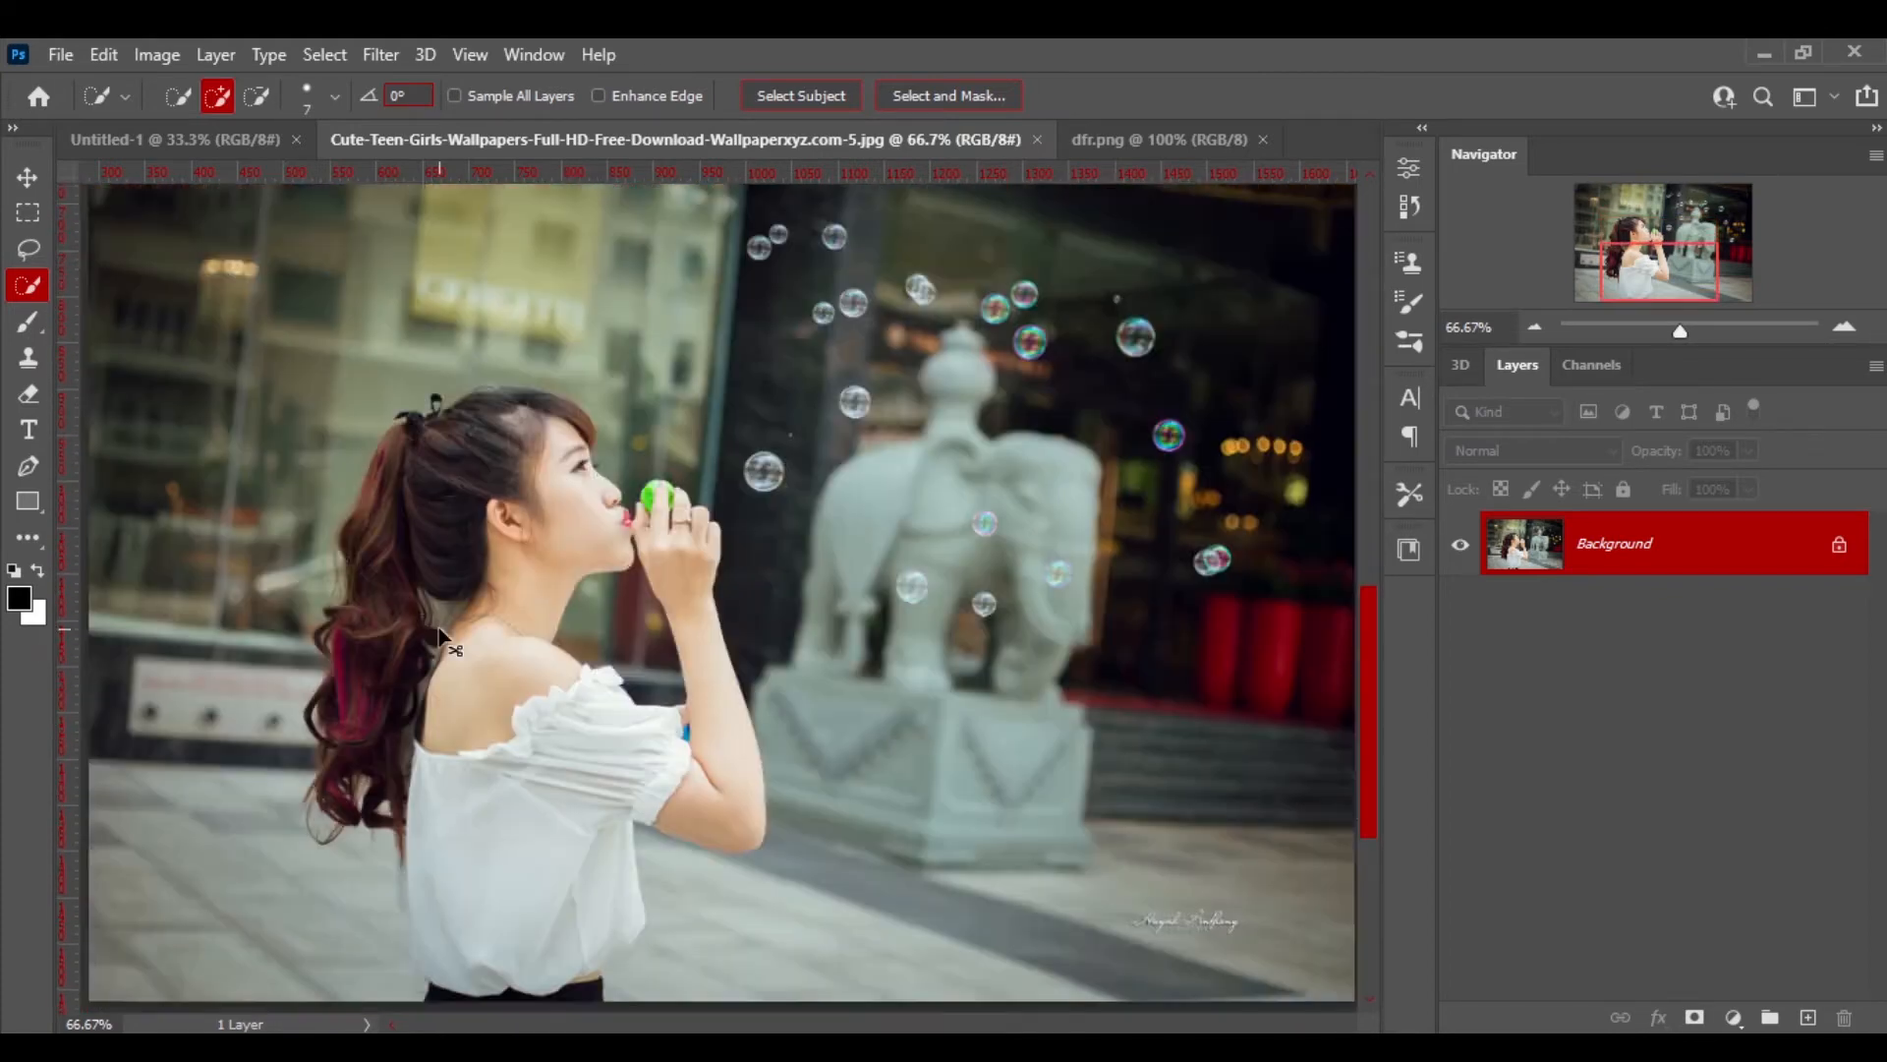
{"action": "key", "text": "bracketright"}
{"action": "key", "text": "bracketright"}
{"action": "key", "text": "bracketright"}
{"action": "key", "text": "bracketright"}
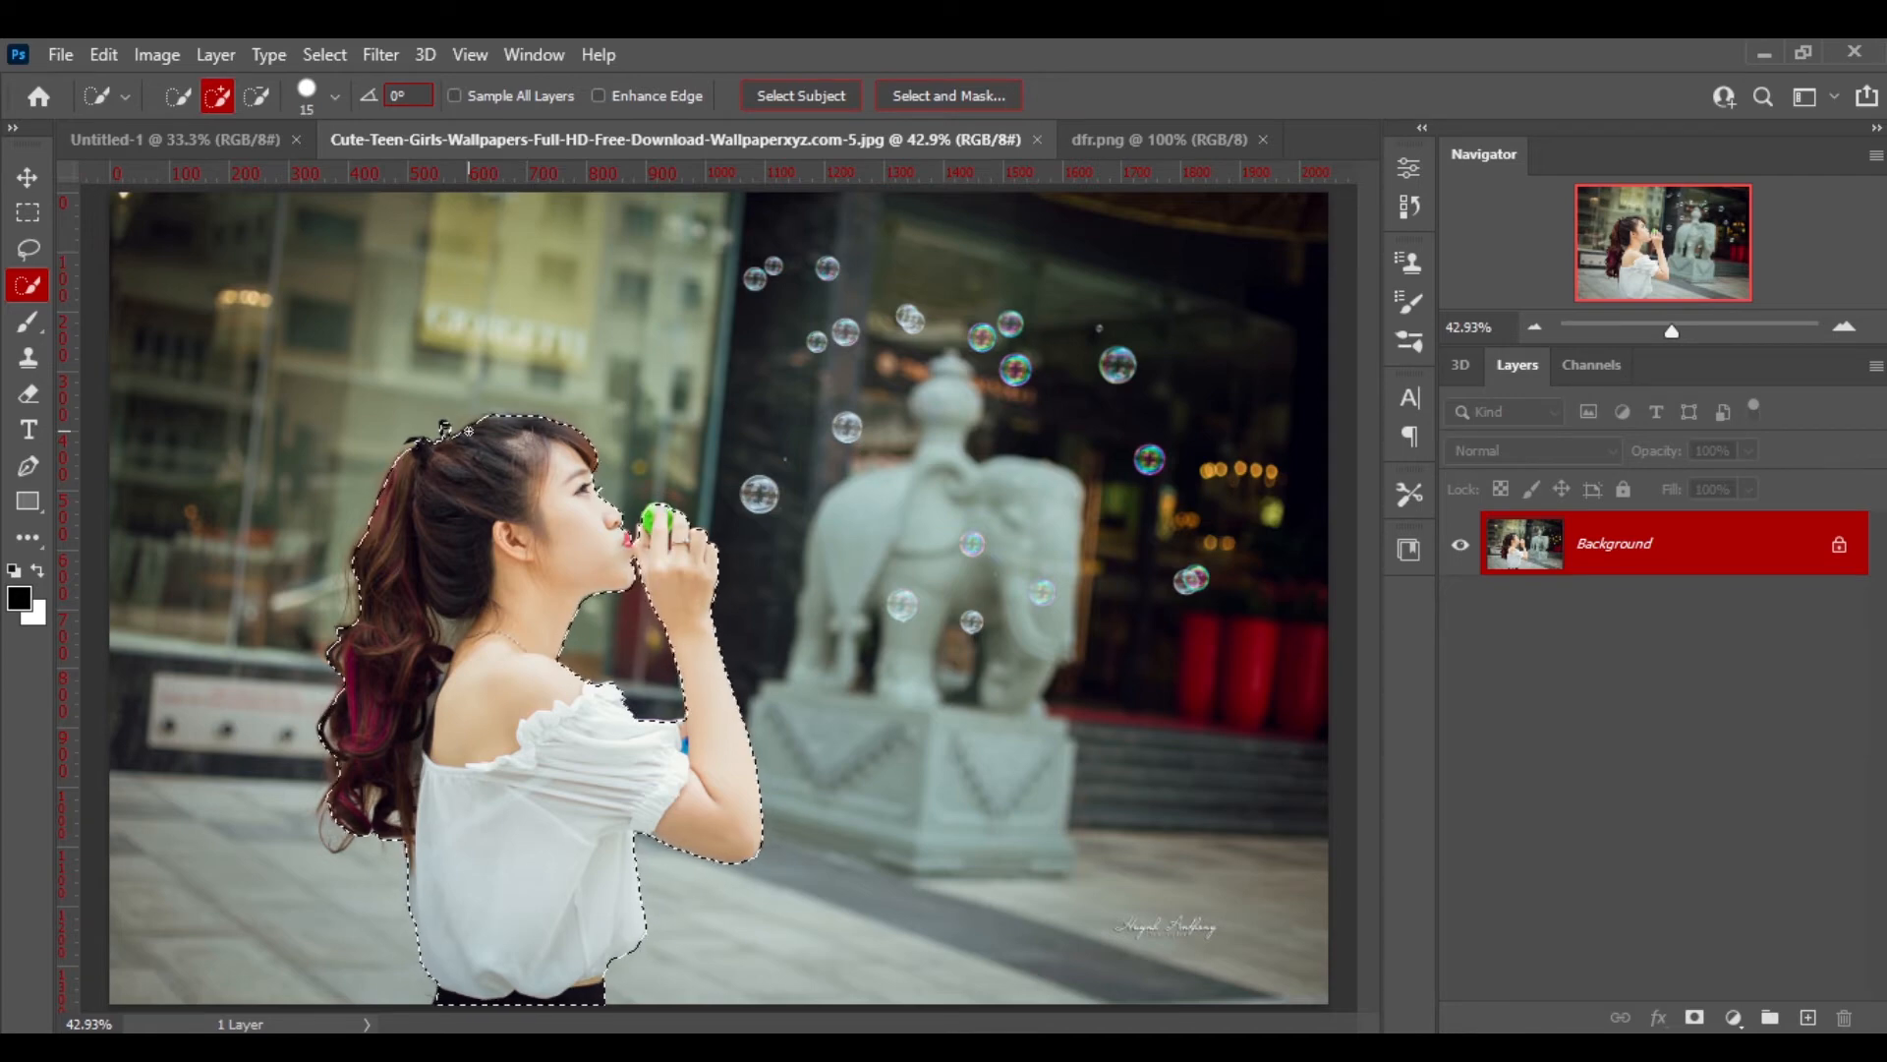
{"action": "key", "text": "bracketright"}
{"action": "key", "text": "bracketright"}
{"action": "key", "text": "bracketright"}
{"action": "left_click", "coordinate": [924, 96]}
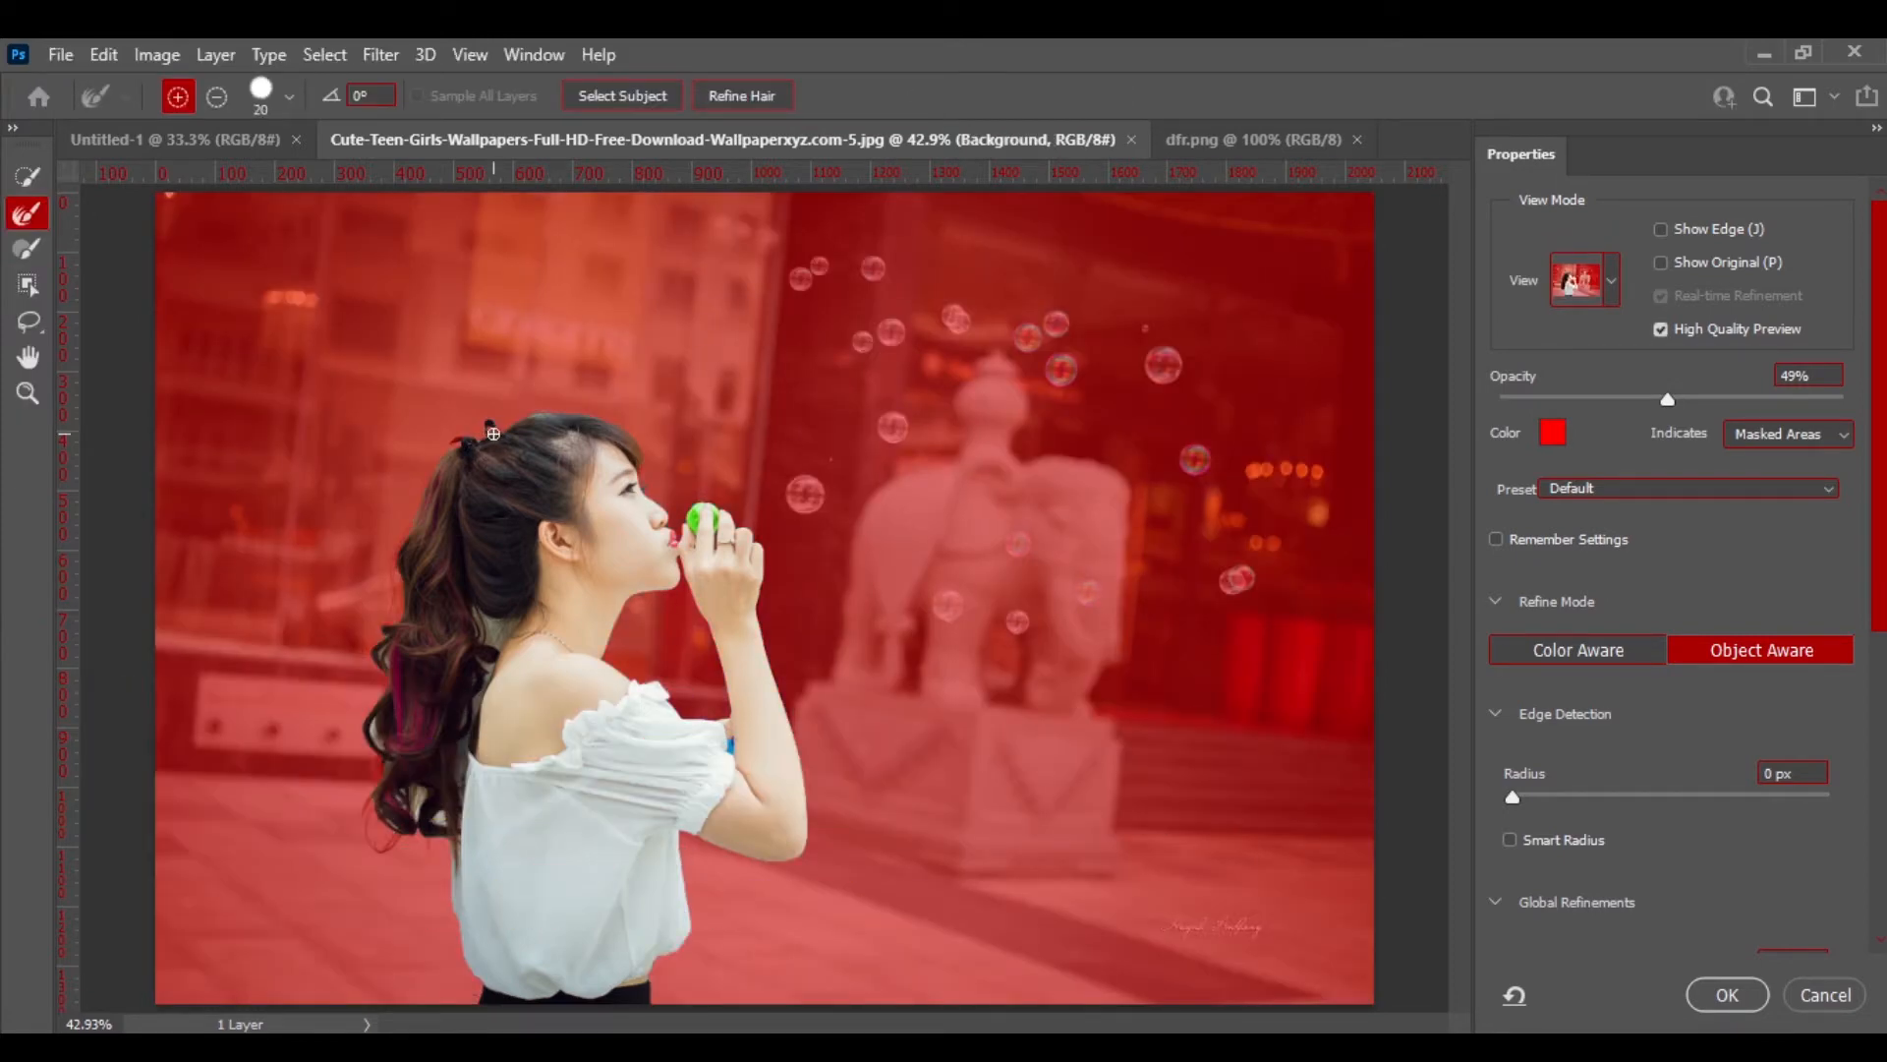
- Refine the hair edge from the crown over the bow to the start of the ponytail with a size 9 Refine Edge brush
{"action": "key", "text": "ctrl+plus"}
{"action": "key", "text": "ctrl+plus"}
{"action": "key", "text": "ctrl+plus"}
{"action": "key", "text": "ctrl+plus"}
{"action": "left_click_drag", "start_coordinate": [963, 1023], "coordinate": [783, 1023]}
{"action": "left_click_drag", "start_coordinate": [1460, 582], "coordinate": [1459, 483]}
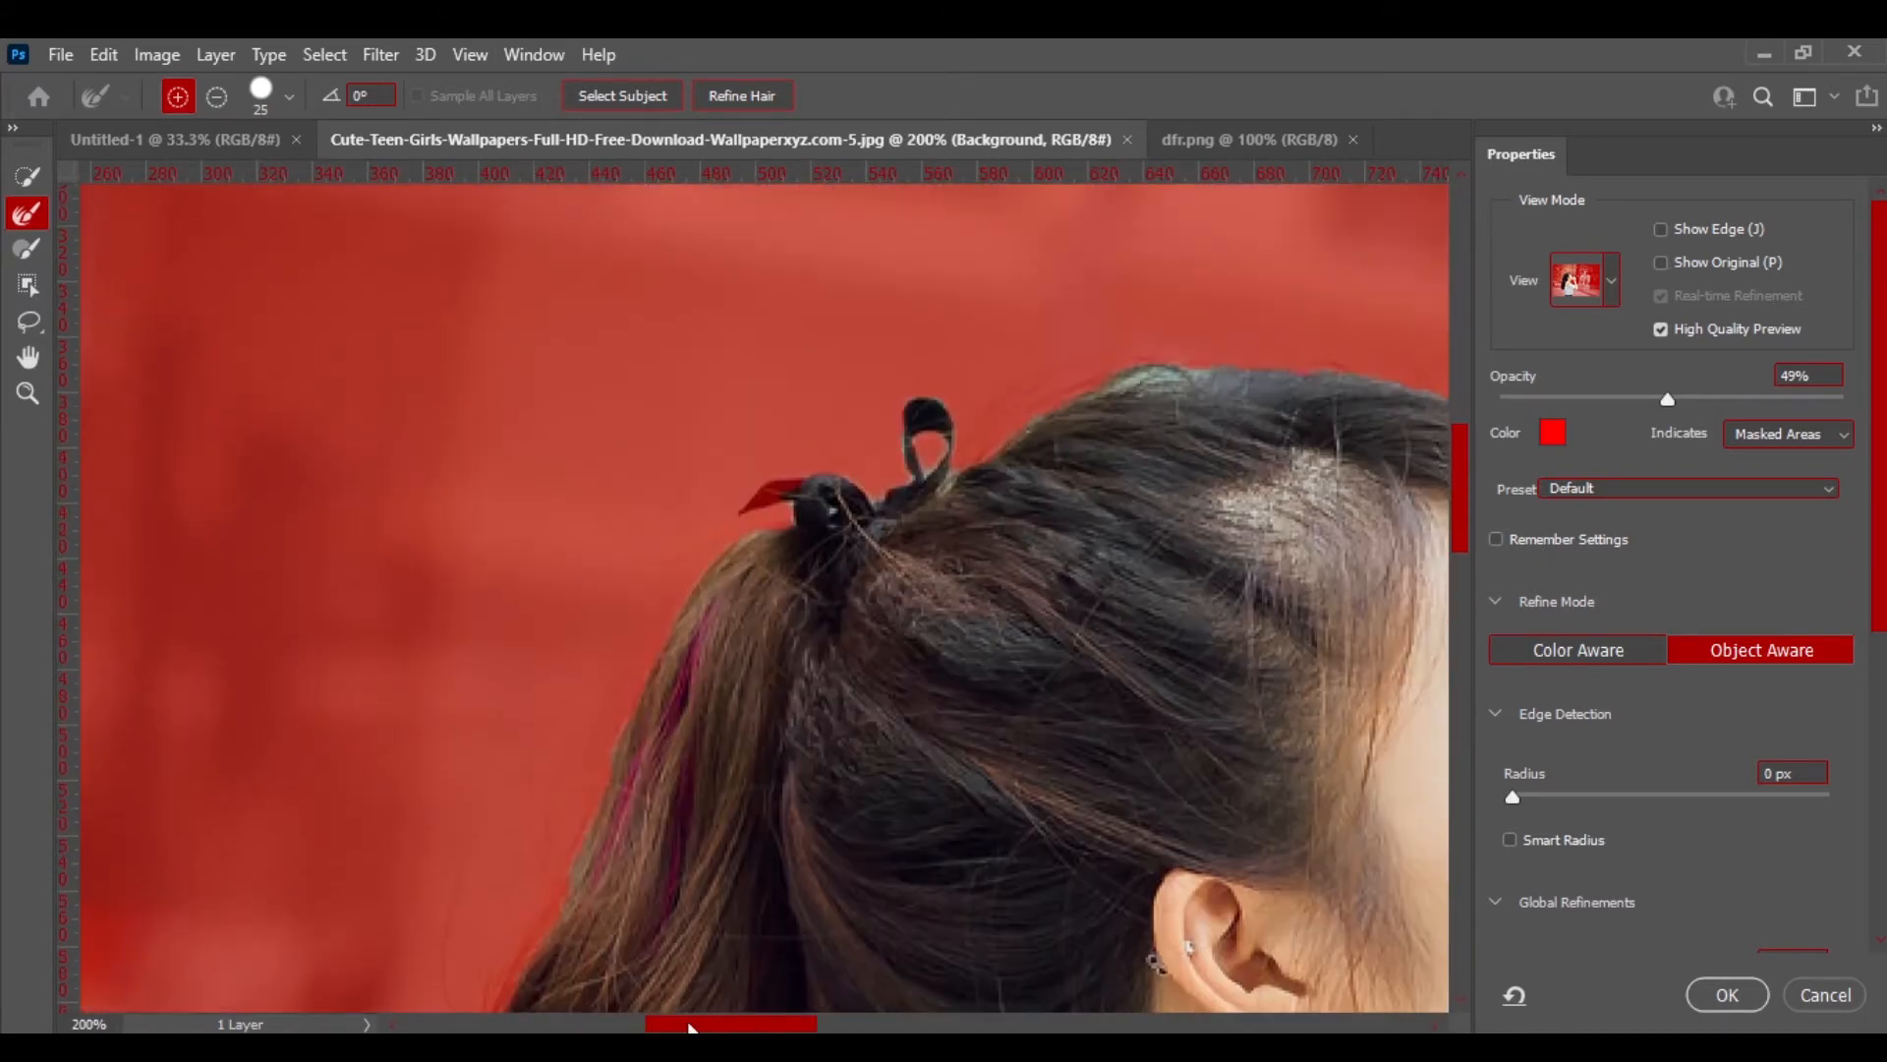
{"action": "left_click_drag", "start_coordinate": [689, 1027], "coordinate": [740, 1027]}
{"action": "key", "text": "bracketleft"}
{"action": "key", "text": "bracketleft"}
{"action": "key", "text": "bracketleft"}
{"action": "key", "text": "bracketleft"}
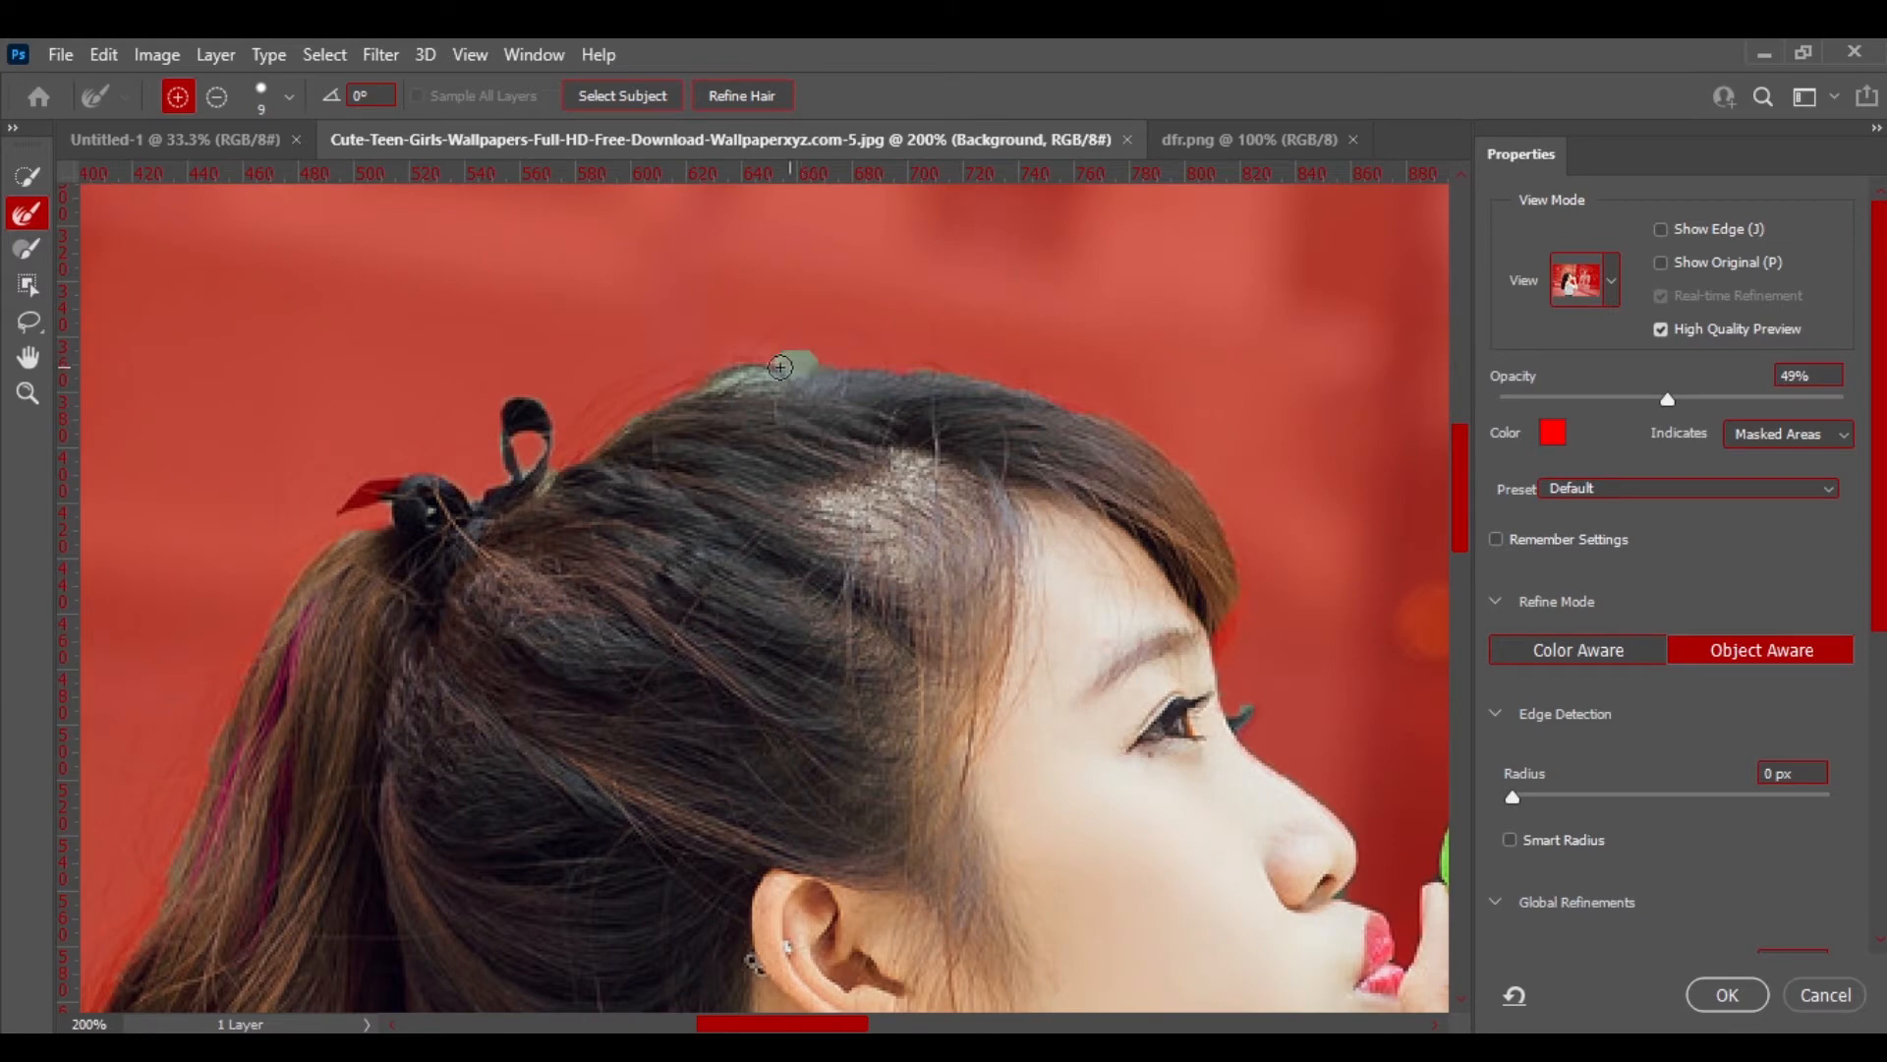
{"action": "mouse_move", "coordinate": [780, 367]}
{"action": "left_mouse_down"}
{"action": "mouse_move", "coordinate": [557, 476]}
{"action": "mouse_move", "coordinate": [558, 428]}
{"action": "mouse_move", "coordinate": [515, 398]}
{"action": "mouse_move", "coordinate": [490, 428]}
{"action": "mouse_move", "coordinate": [503, 492]}
{"action": "mouse_move", "coordinate": [473, 507]}
{"action": "mouse_move", "coordinate": [398, 477]}
{"action": "mouse_move", "coordinate": [352, 499]}
{"action": "mouse_move", "coordinate": [380, 514]}
{"action": "mouse_move", "coordinate": [325, 545]}
{"action": "mouse_move", "coordinate": [281, 619]}
{"action": "left_mouse_up"}
- Refine the outer edge of the ponytail from the hair bow down to the first curls
{"action": "left_click_drag", "start_coordinate": [1457, 464], "coordinate": [1451, 510]}
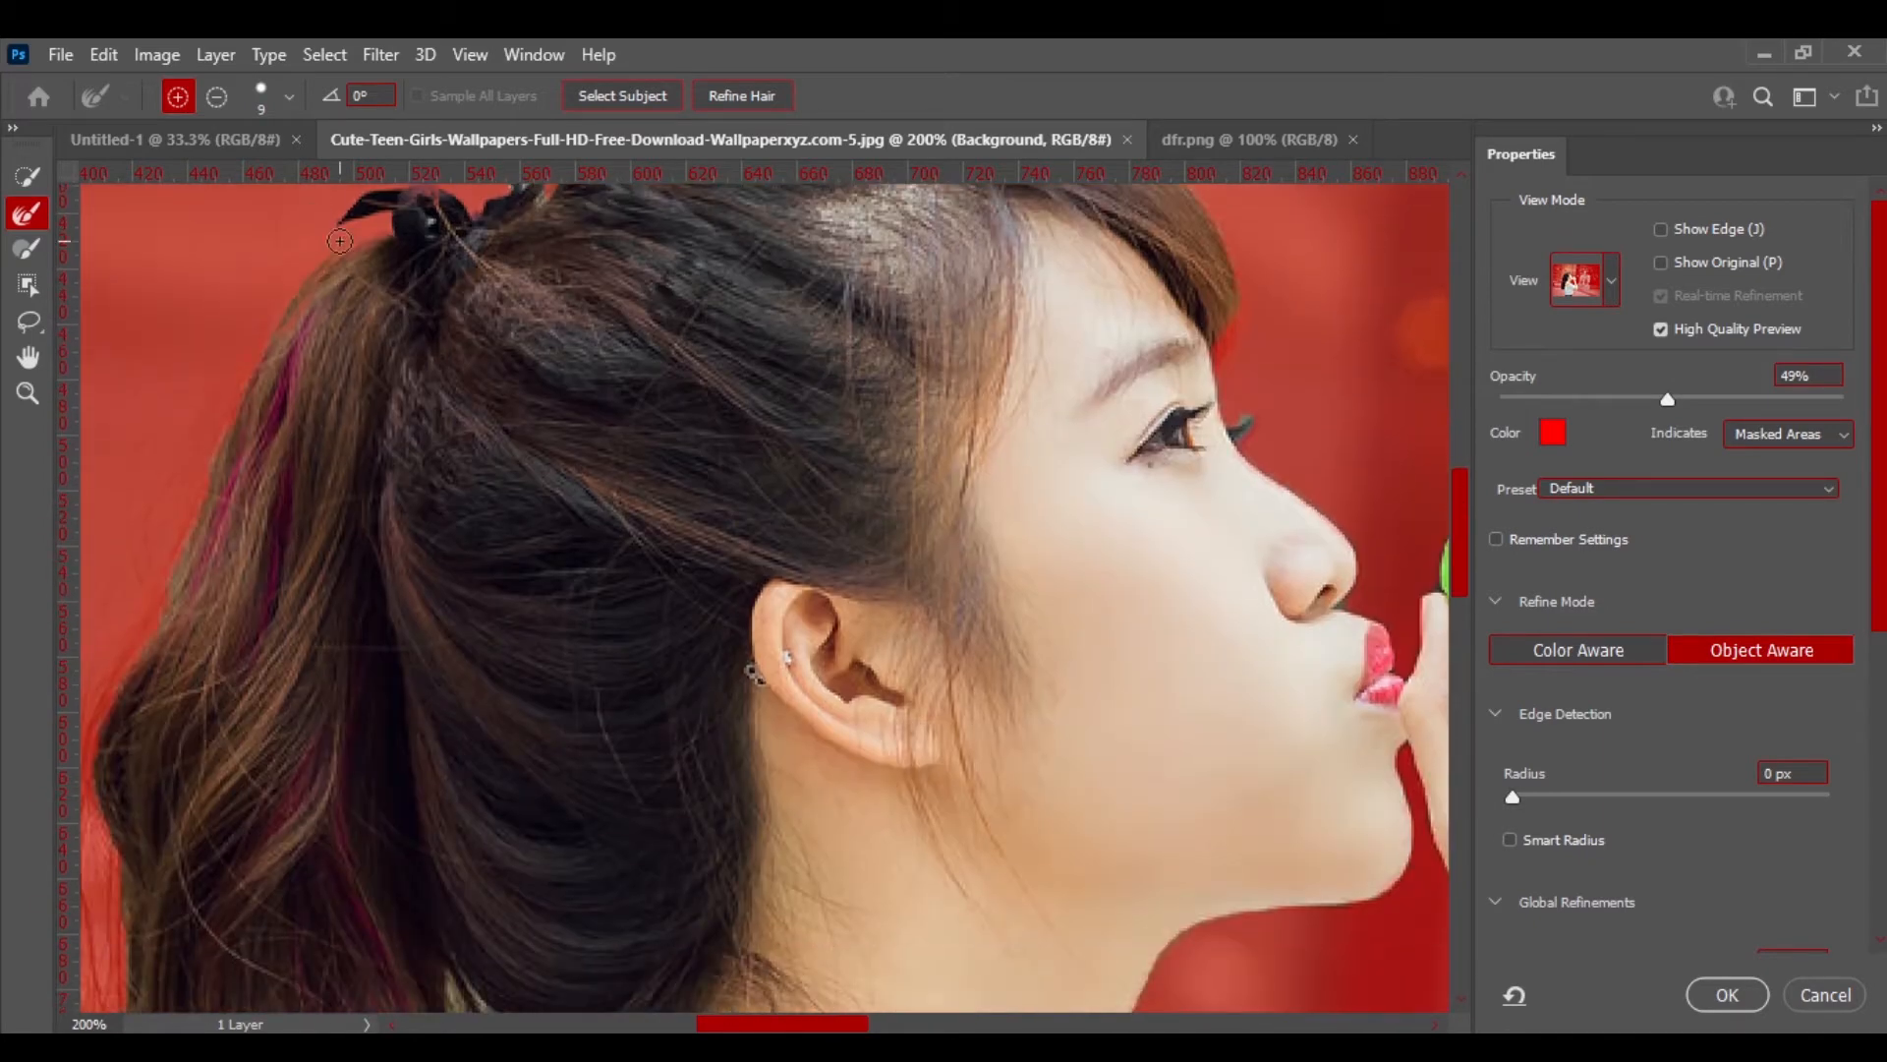
{"action": "mouse_move", "coordinate": [339, 241]}
{"action": "left_mouse_down"}
{"action": "mouse_move", "coordinate": [242, 395]}
{"action": "mouse_move", "coordinate": [115, 697]}
{"action": "left_mouse_up"}
{"action": "left_click_drag", "start_coordinate": [1460, 539], "coordinate": [1447, 582]}
{"action": "left_click_drag", "start_coordinate": [808, 1027], "coordinate": [744, 1027]}
{"action": "mouse_move", "coordinate": [680, 282]}
{"action": "left_mouse_down"}
{"action": "mouse_move", "coordinate": [605, 424]}
{"action": "mouse_move", "coordinate": [622, 700]}
{"action": "mouse_move", "coordinate": [591, 762]}
{"action": "mouse_move", "coordinate": [514, 799]}
{"action": "mouse_move", "coordinate": [525, 829]}
{"action": "mouse_move", "coordinate": [482, 887]}
{"action": "mouse_move", "coordinate": [490, 947]}
{"action": "mouse_move", "coordinate": [536, 978]}
{"action": "left_mouse_up"}
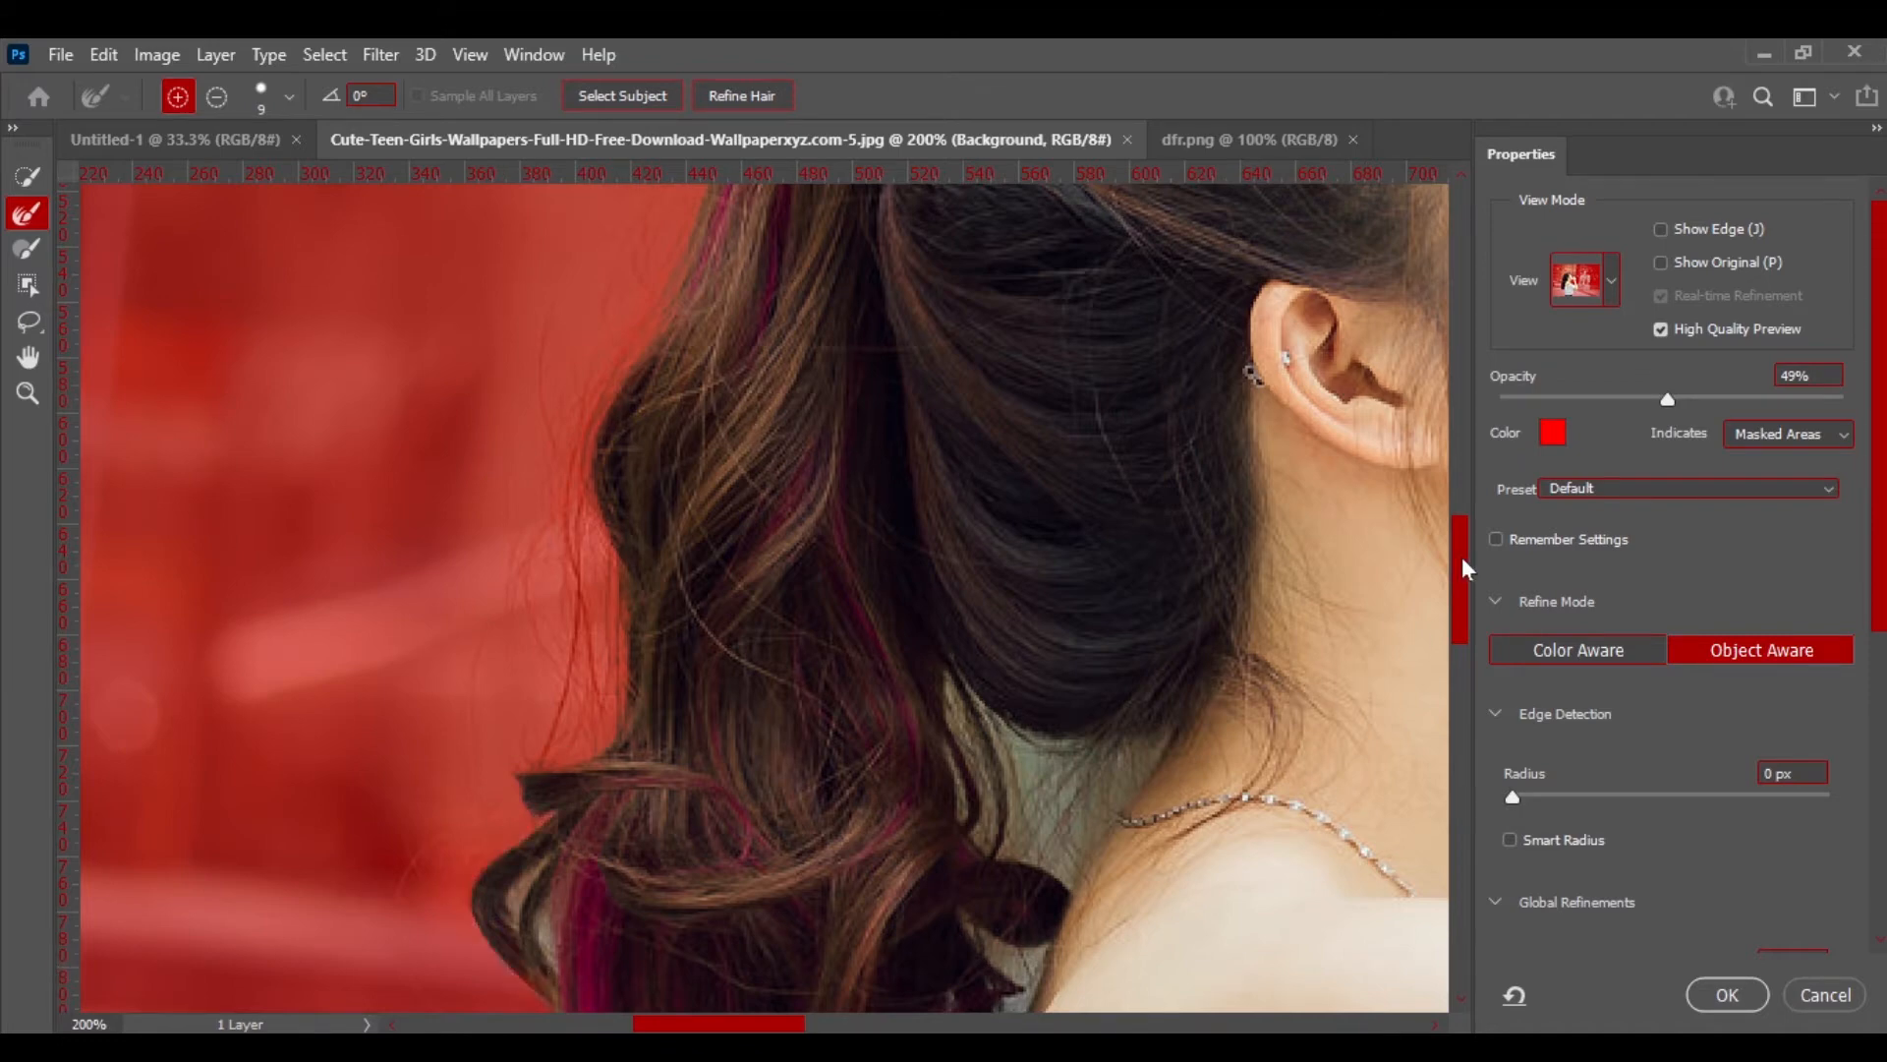
- Refine the lower ponytail curls and mask the background gaps between the strands, reducing the brush size to 4
{"action": "left_click_drag", "start_coordinate": [1461, 556], "coordinate": [1451, 650]}
{"action": "mouse_move", "coordinate": [542, 401]}
{"action": "left_mouse_down"}
{"action": "mouse_move", "coordinate": [560, 445]}
{"action": "mouse_move", "coordinate": [438, 682]}
{"action": "mouse_move", "coordinate": [546, 811]}
{"action": "left_mouse_up"}
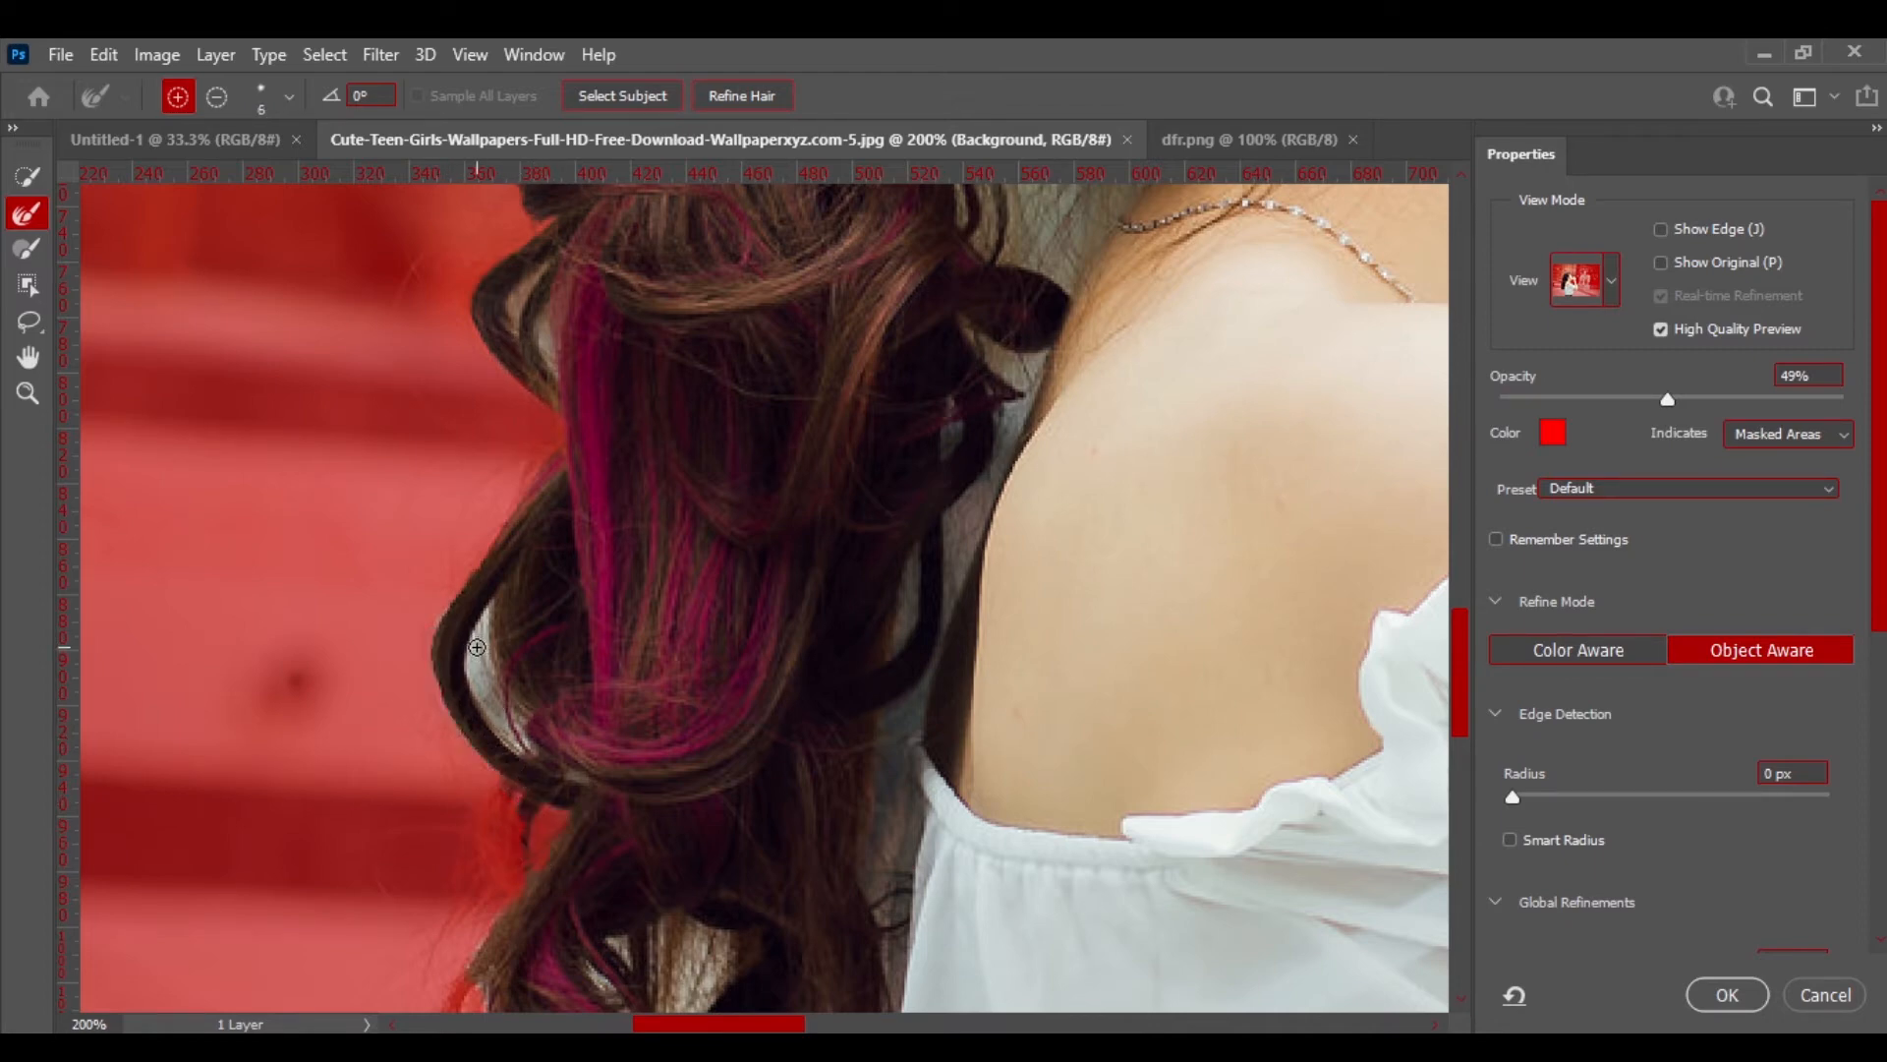
{"action": "key", "text": "alt"}
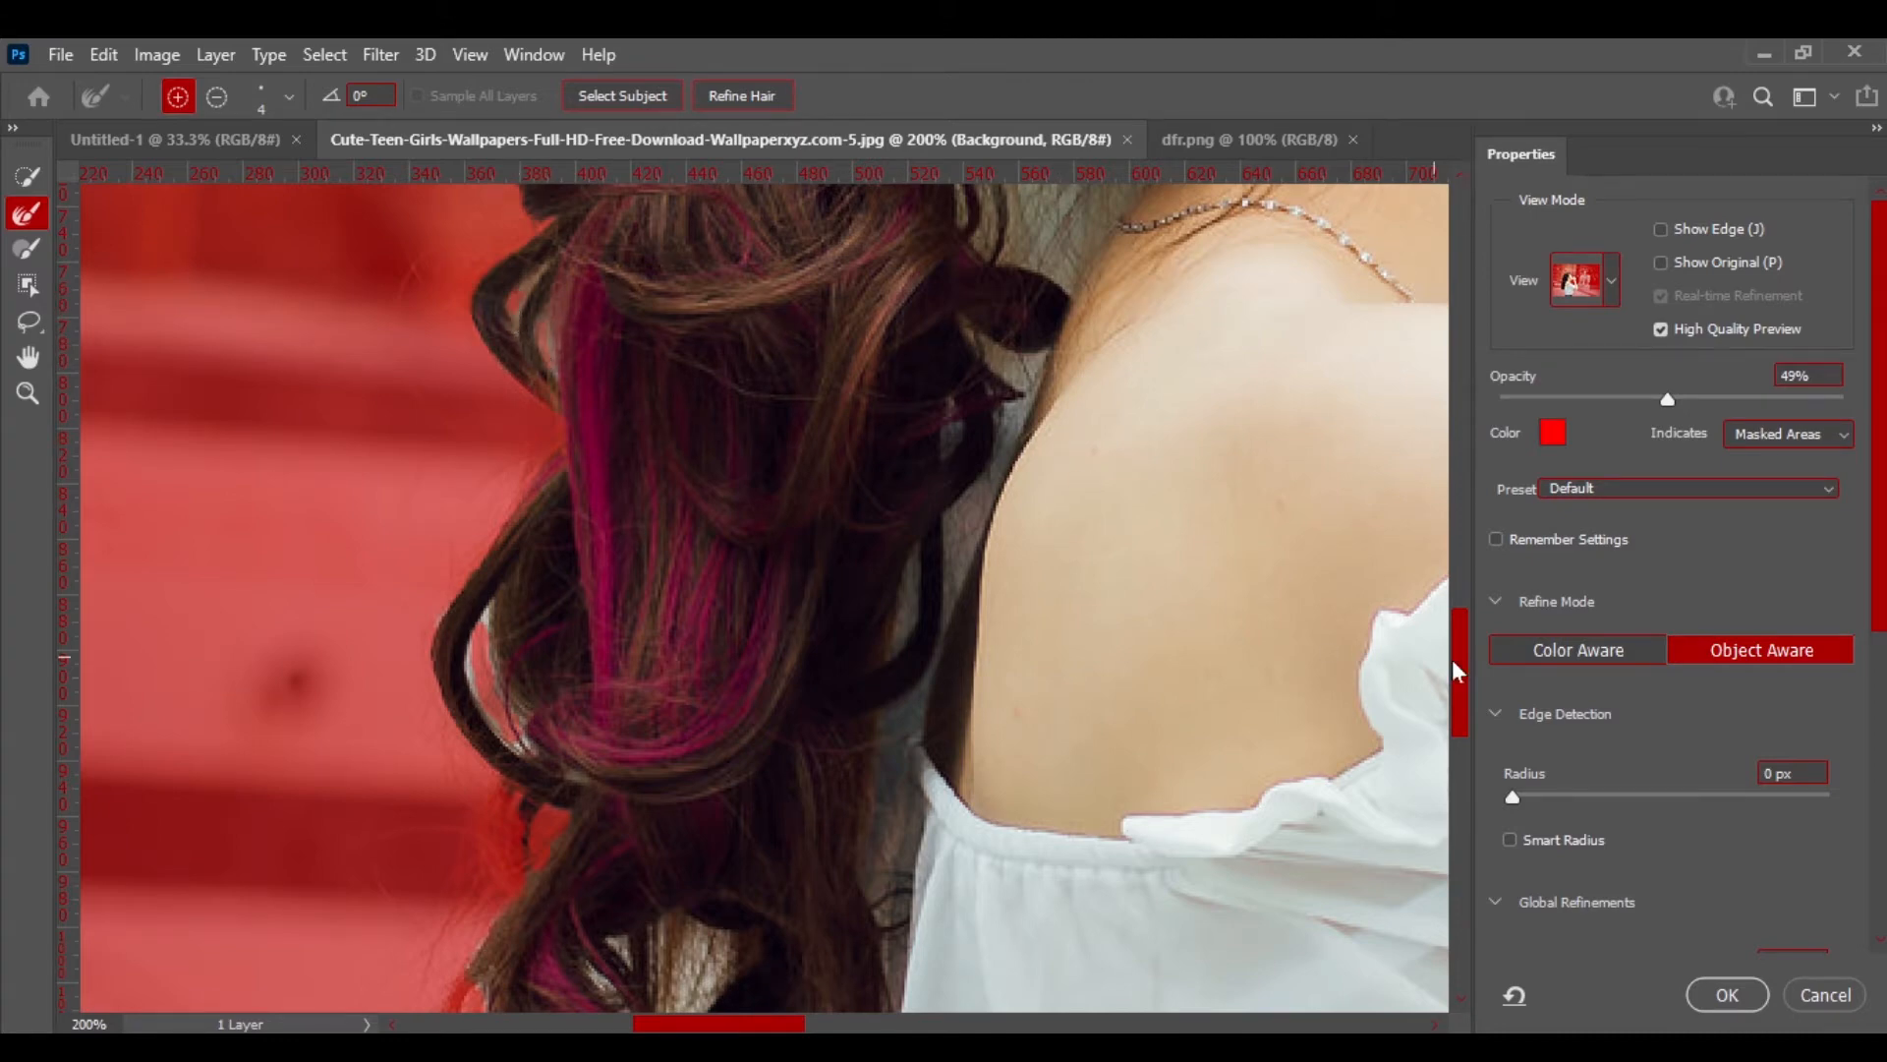
{"action": "left_click_drag", "start_coordinate": [1457, 672], "coordinate": [1464, 747]}
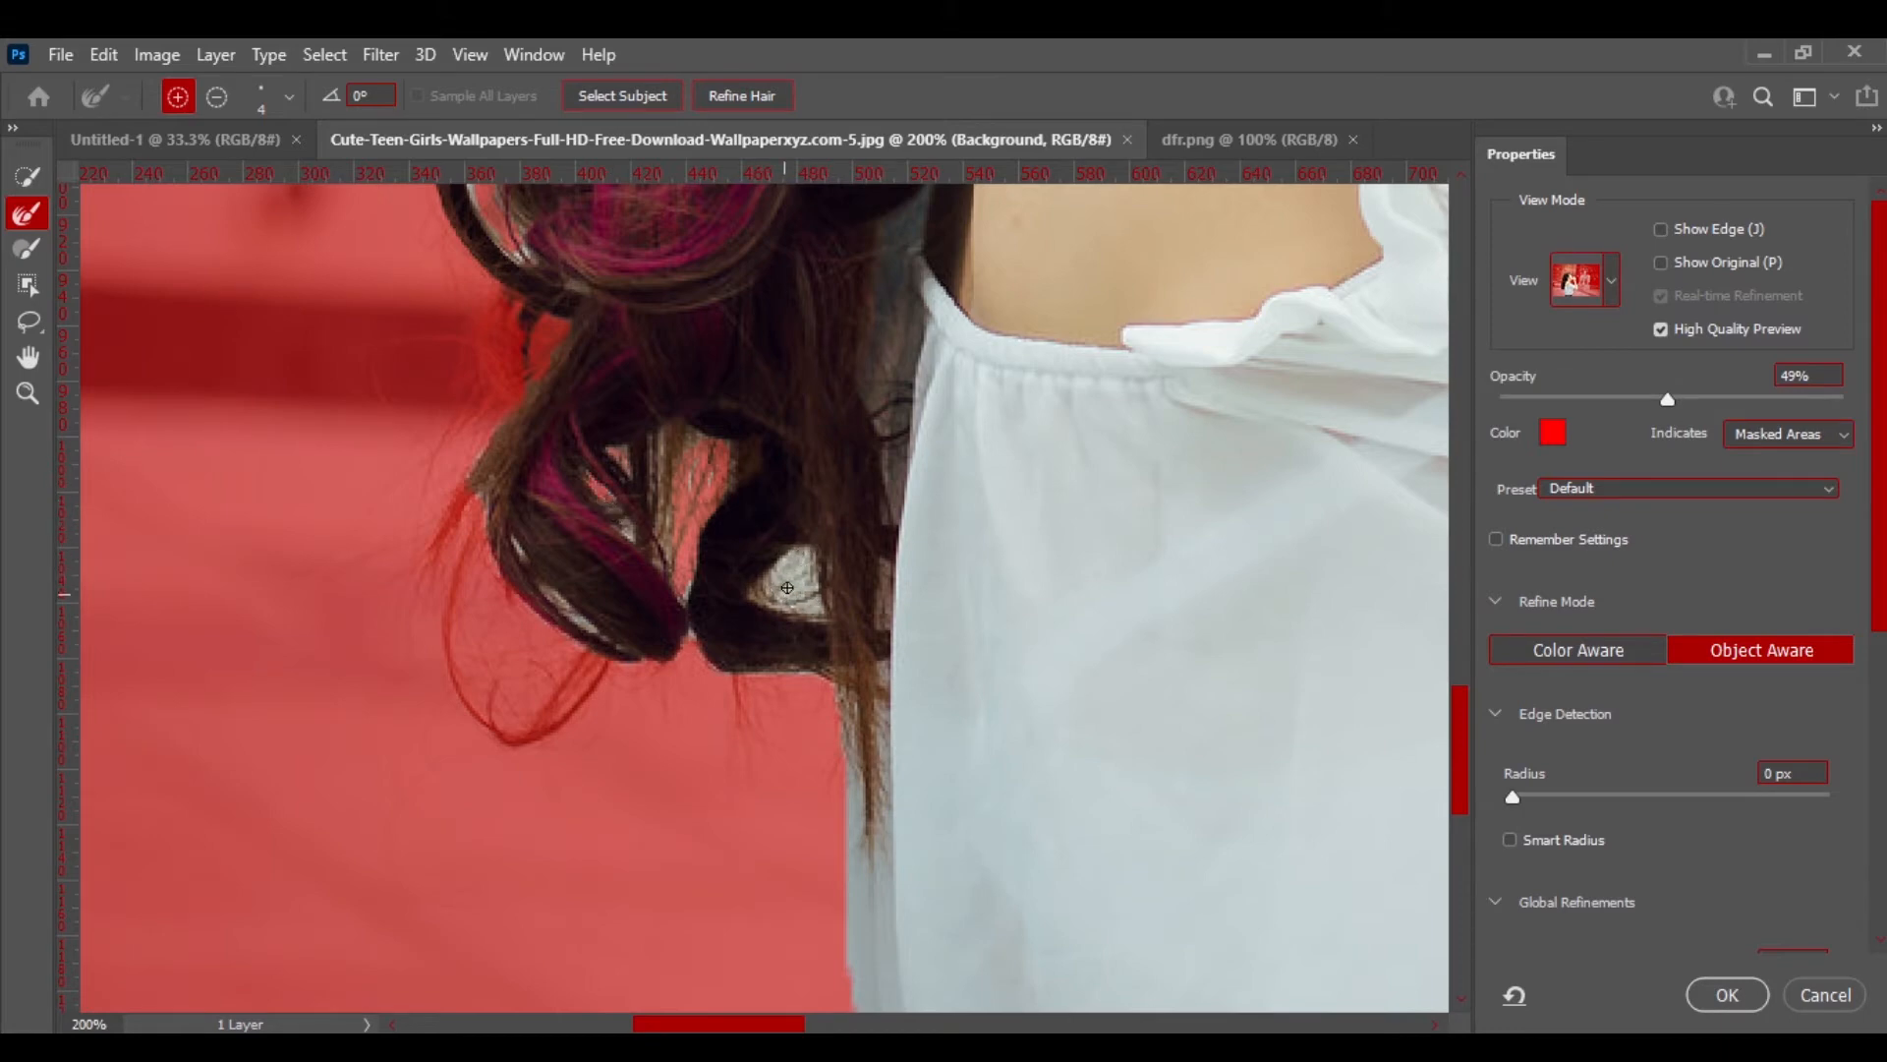
{"action": "left_click", "coordinate": [787, 586]}
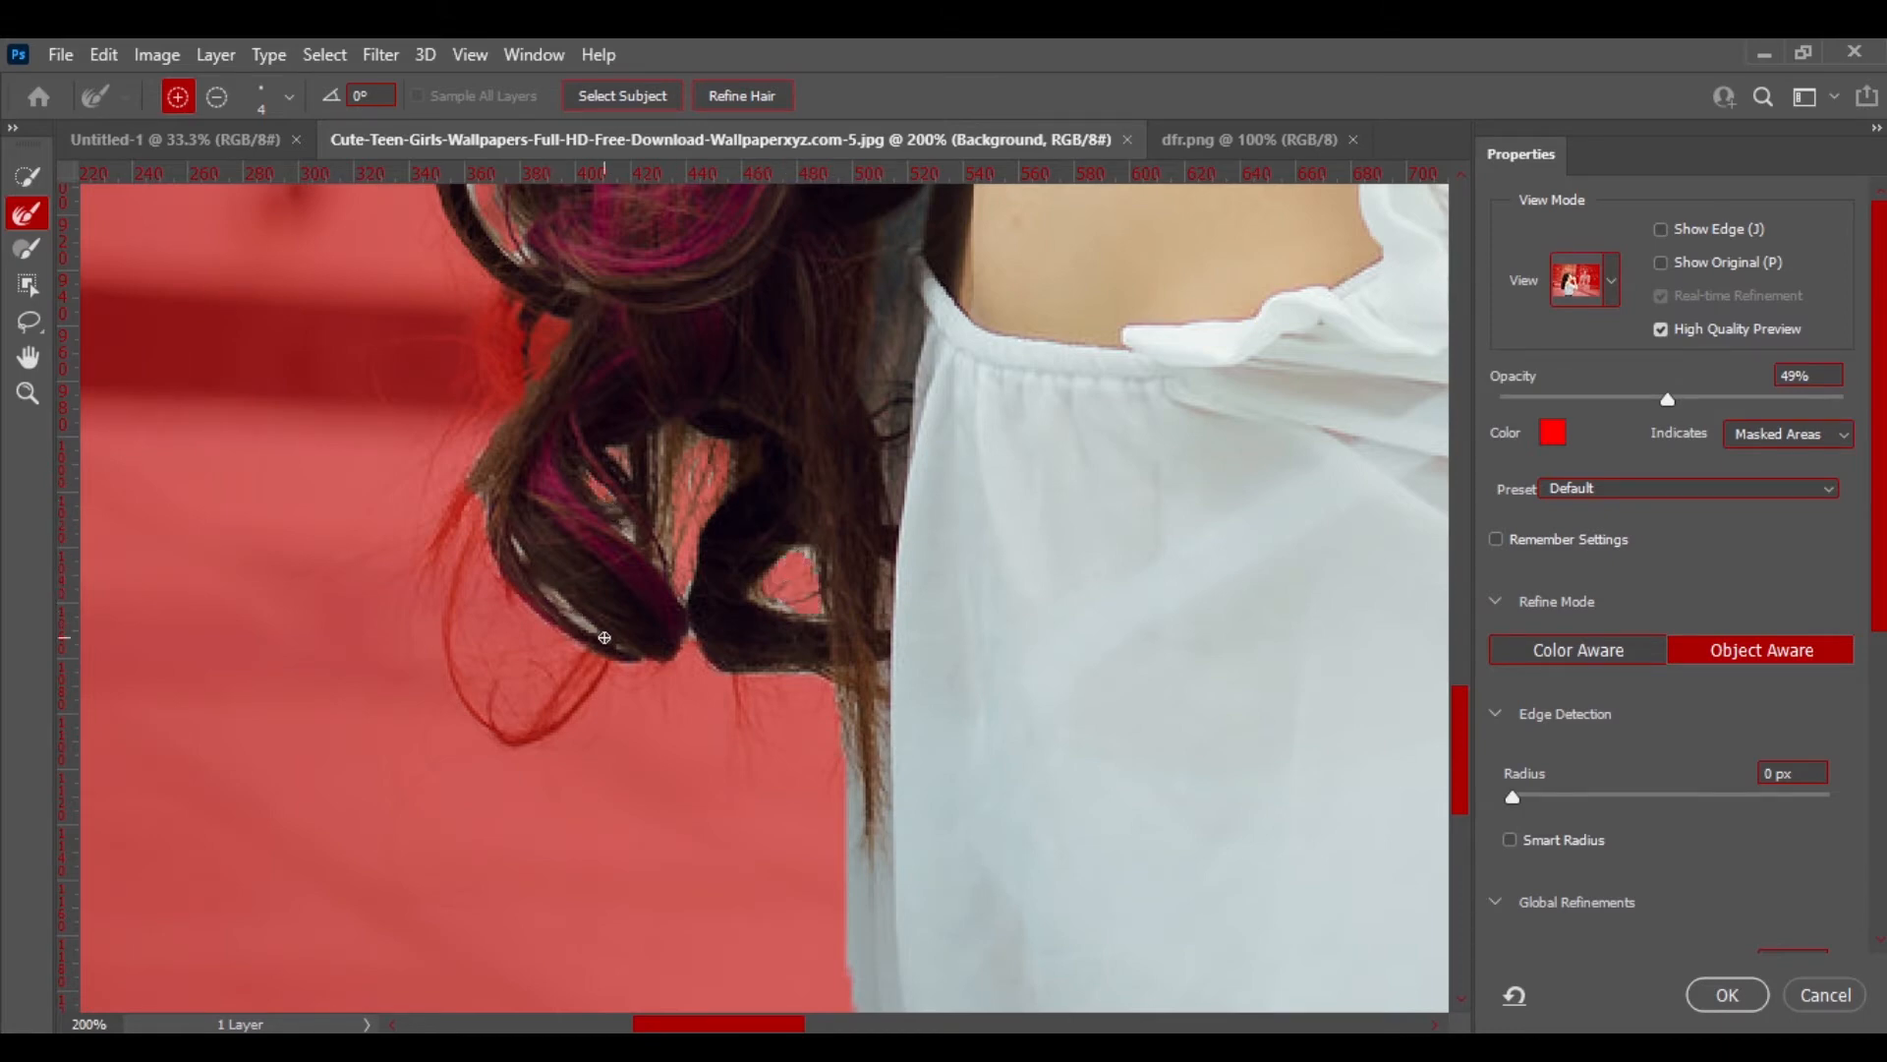
- Refine the blouse's back edge from below the ponytail down to the dark waistband
{"action": "left_click_drag", "start_coordinate": [1462, 726], "coordinate": [1462, 779]}
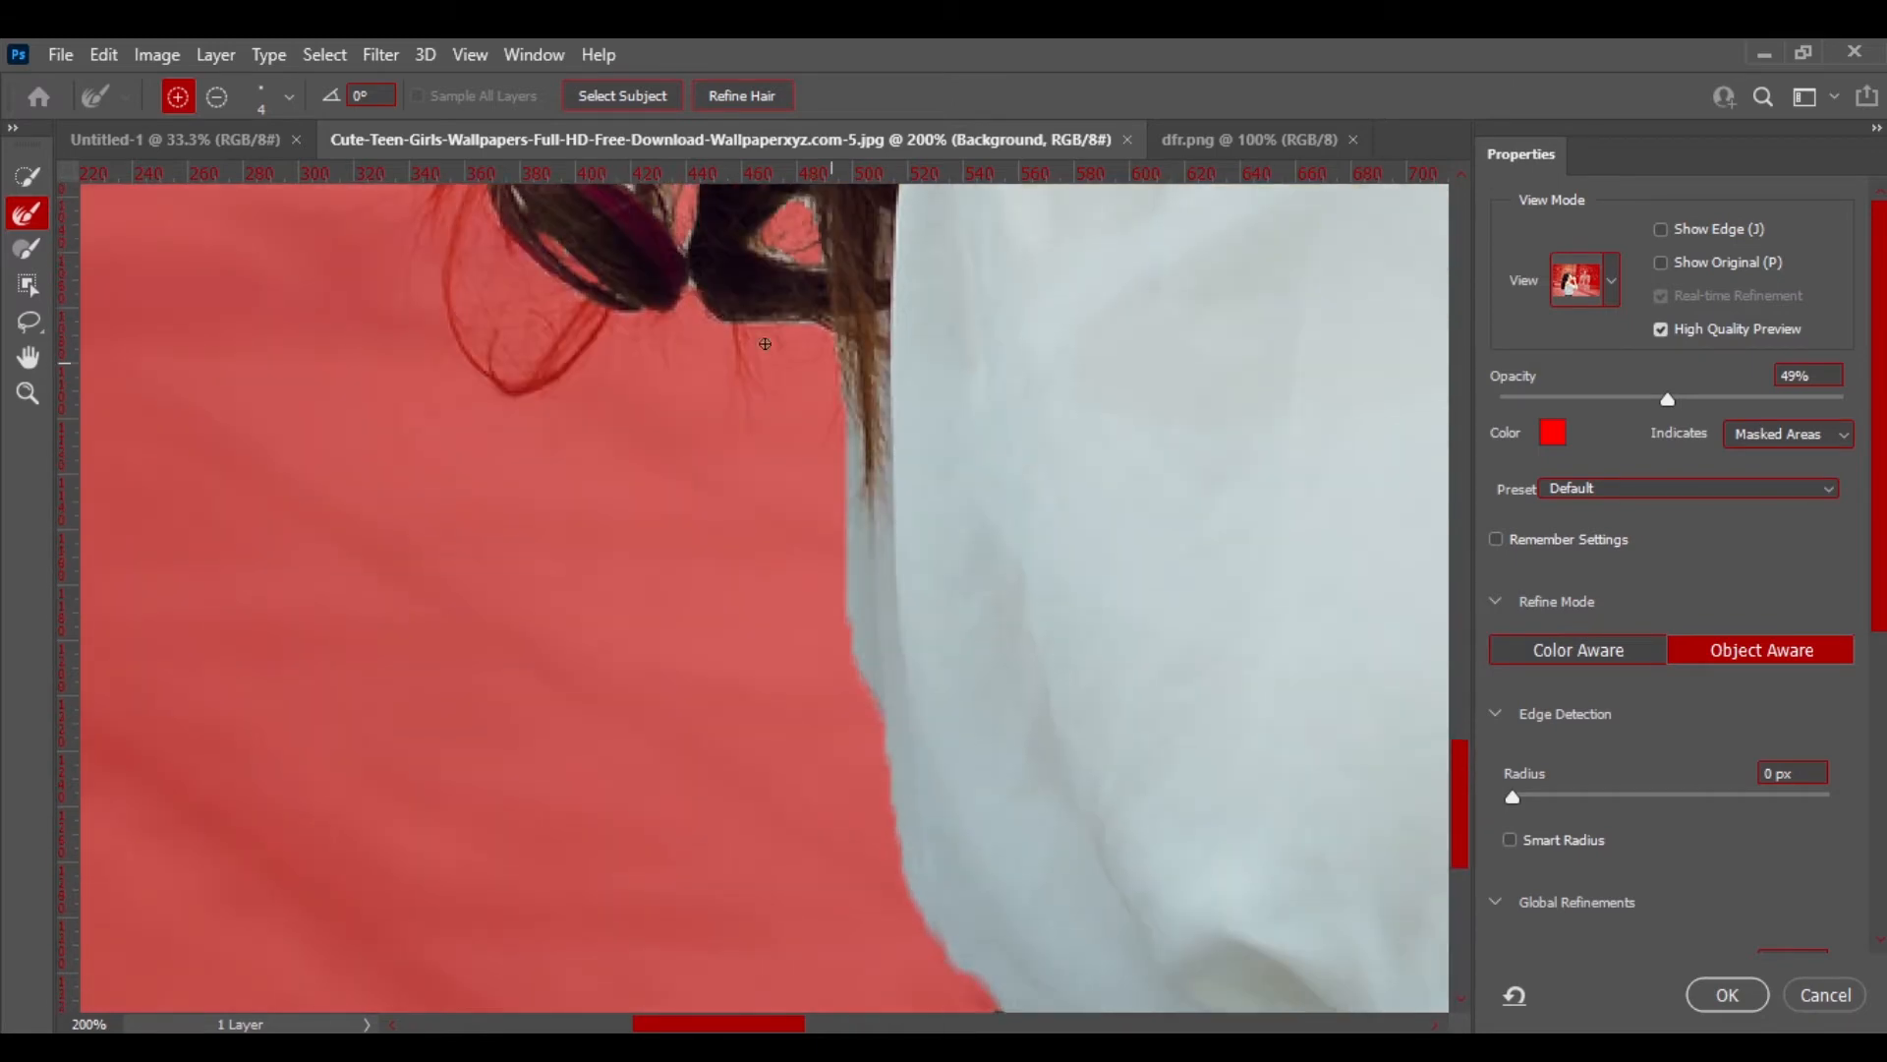
{"action": "mouse_move", "coordinate": [832, 329]}
{"action": "left_mouse_down"}
{"action": "mouse_move", "coordinate": [843, 613]}
{"action": "mouse_move", "coordinate": [897, 783]}
{"action": "mouse_move", "coordinate": [904, 892]}
{"action": "mouse_move", "coordinate": [923, 938]}
{"action": "mouse_move", "coordinate": [1007, 1006]}
{"action": "left_mouse_up"}
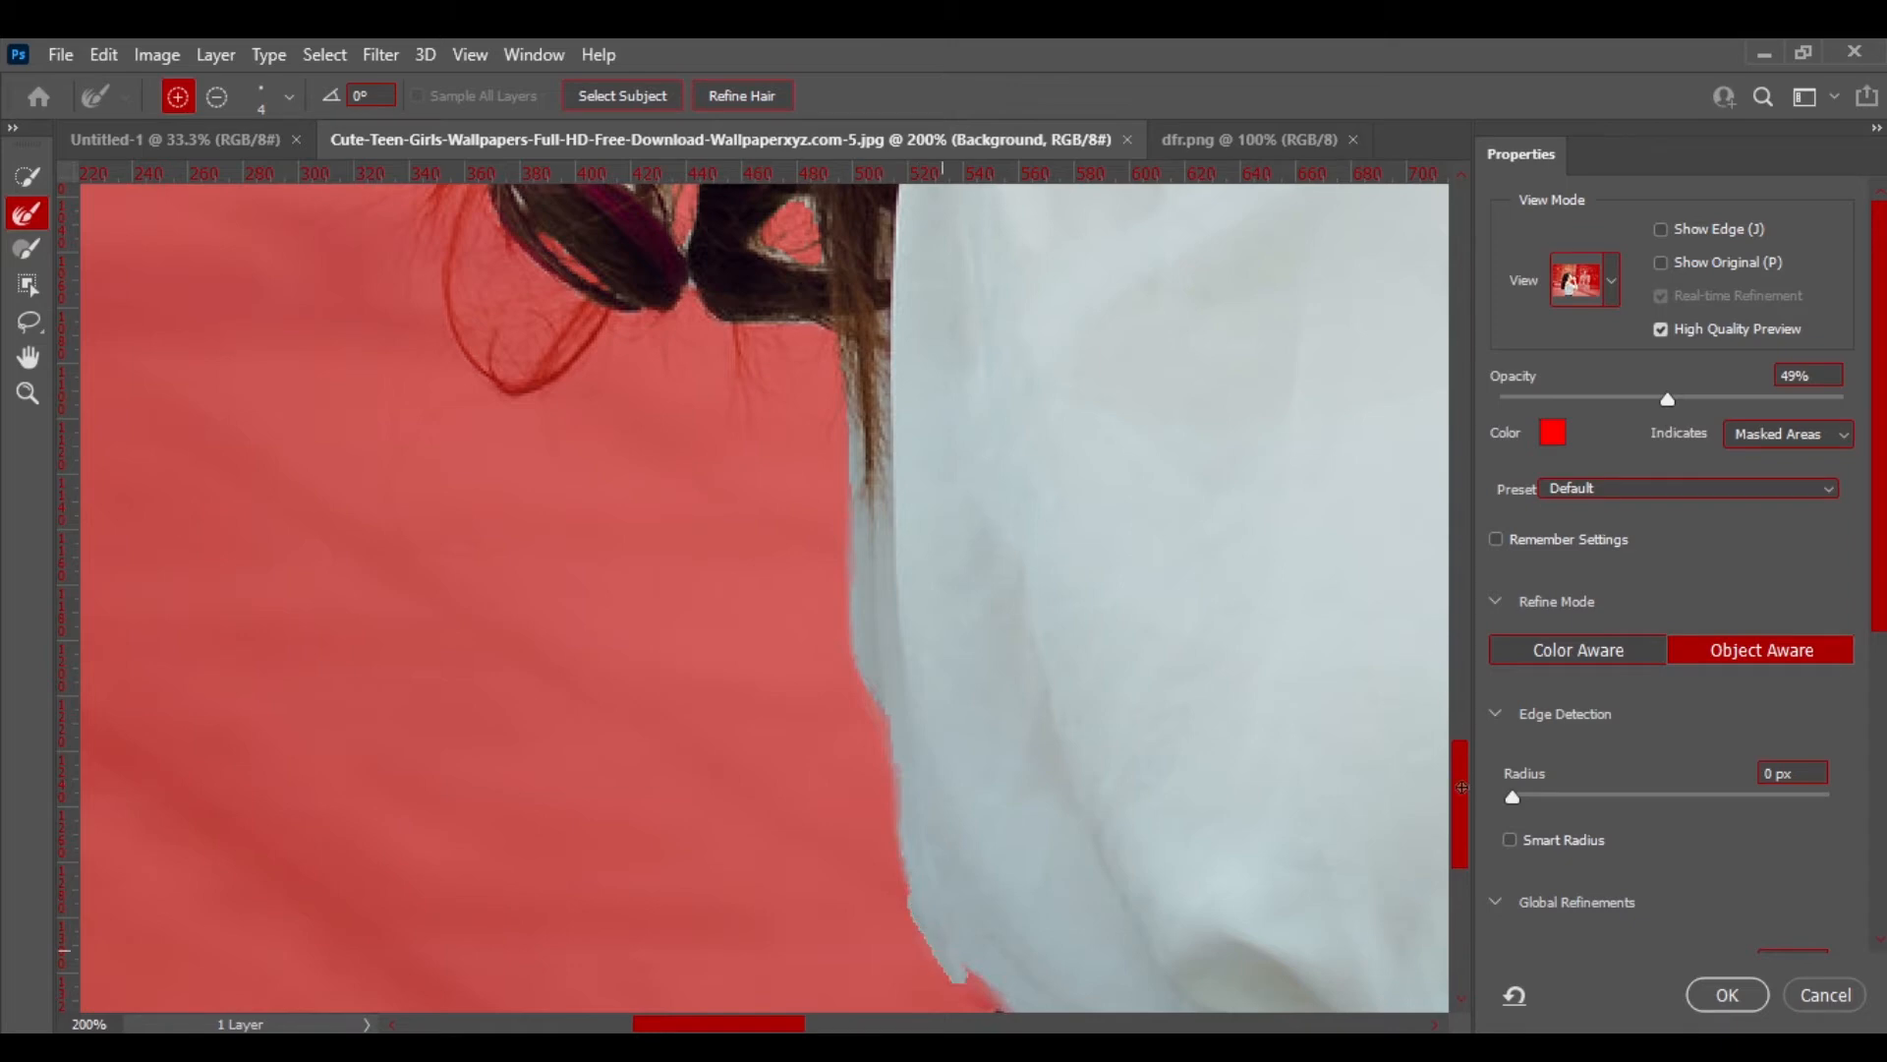
{"action": "left_click_drag", "start_coordinate": [1462, 786], "coordinate": [1460, 843]}
{"action": "left_click_drag", "start_coordinate": [1002, 672], "coordinate": [966, 760]}
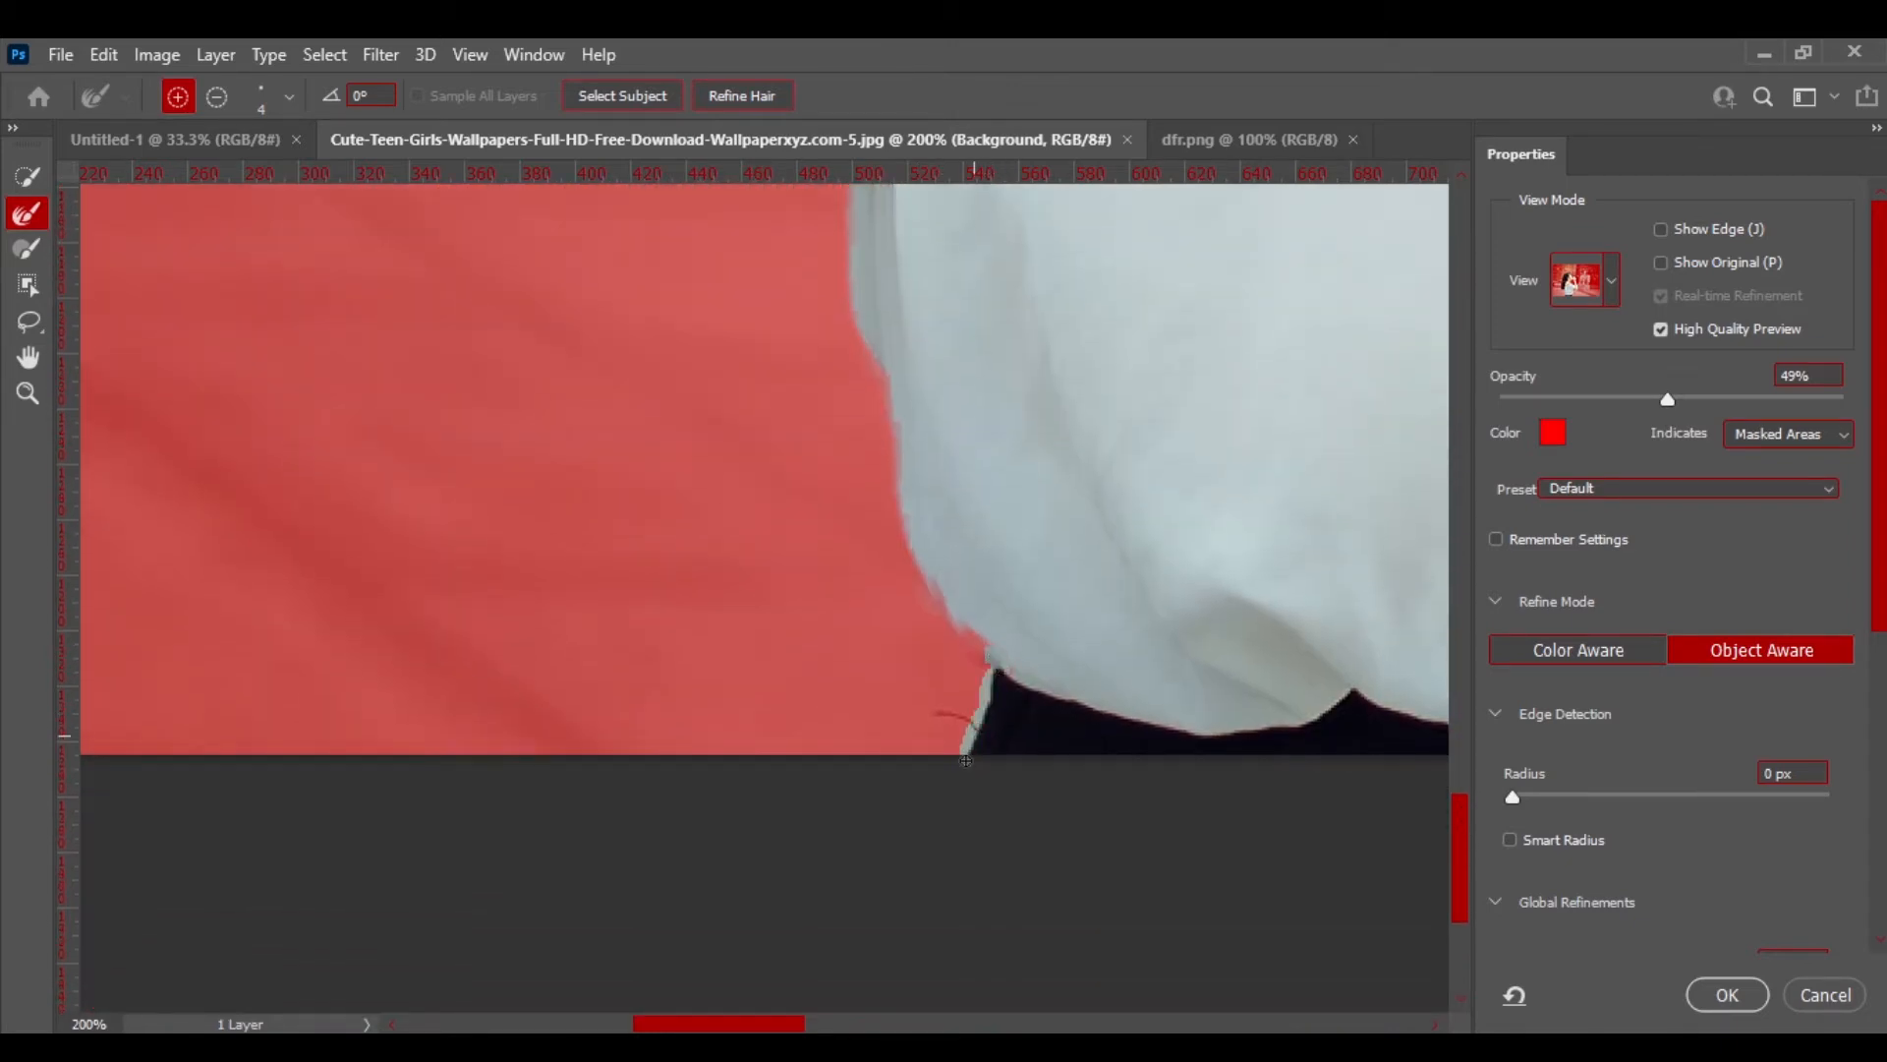
- Refine the blouse's front hem and side edge, continuing along the underside of the upper arm
{"action": "scroll", "coordinate": [749, 932], "scroll_direction": "right", "scroll_amount": 5}
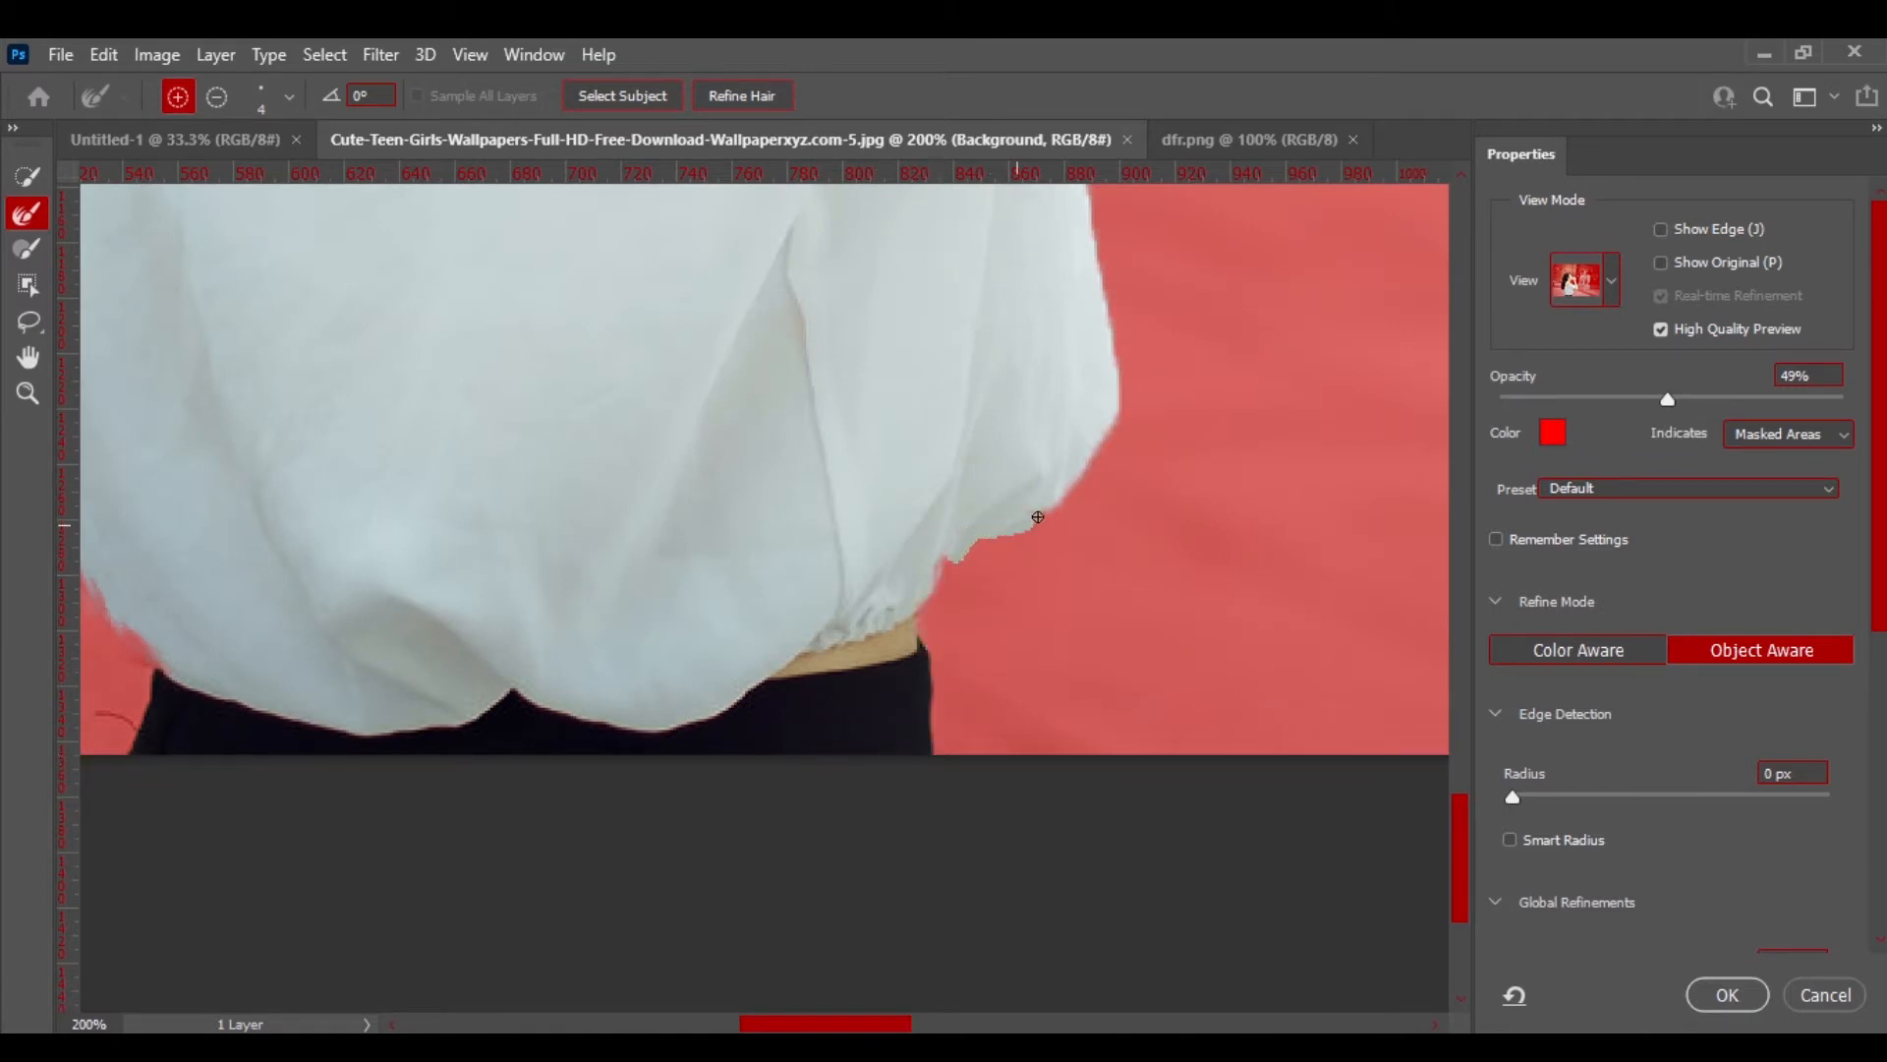
{"action": "left_click_drag", "start_coordinate": [1090, 457], "coordinate": [1113, 410]}
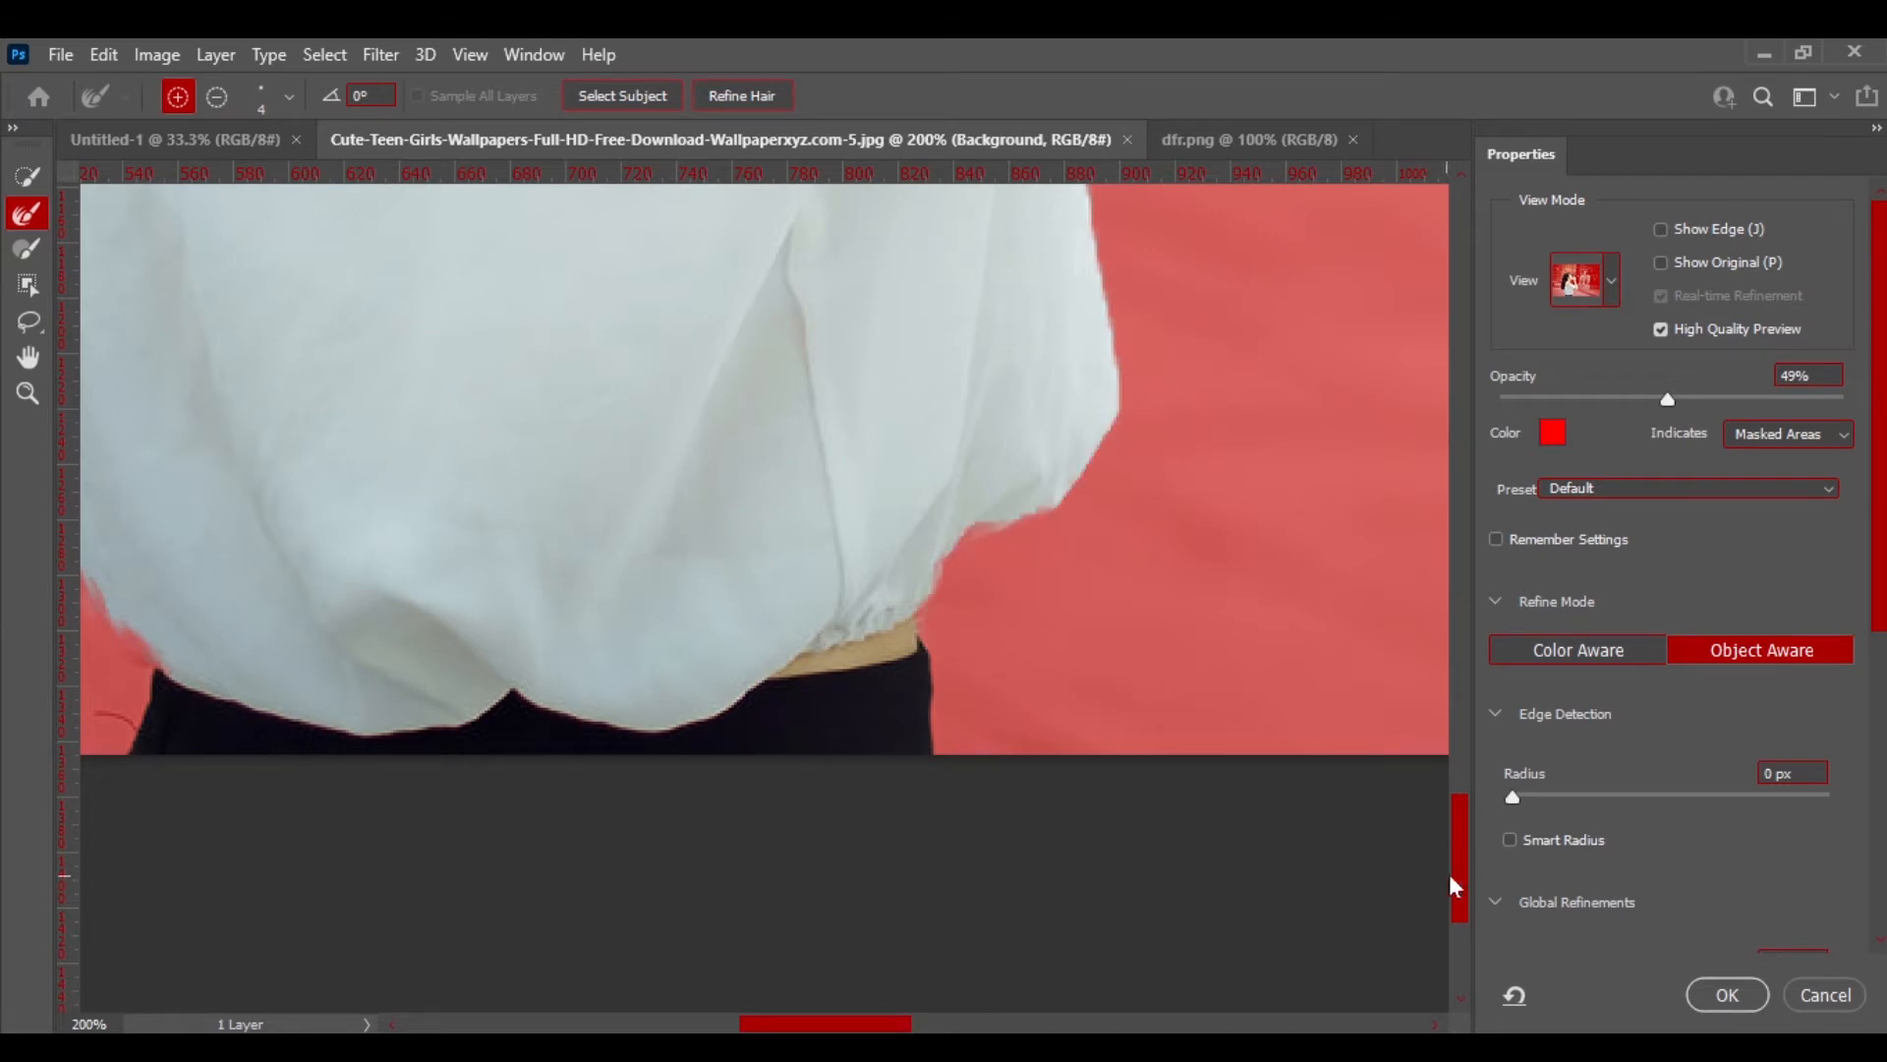
{"action": "scroll", "coordinate": [1374, 875], "scroll_direction": "up", "scroll_amount": 3}
{"action": "mouse_move", "coordinate": [1117, 731]}
{"action": "left_mouse_down"}
{"action": "mouse_move", "coordinate": [1067, 330]}
{"action": "mouse_move", "coordinate": [1417, 463]}
{"action": "left_mouse_up"}
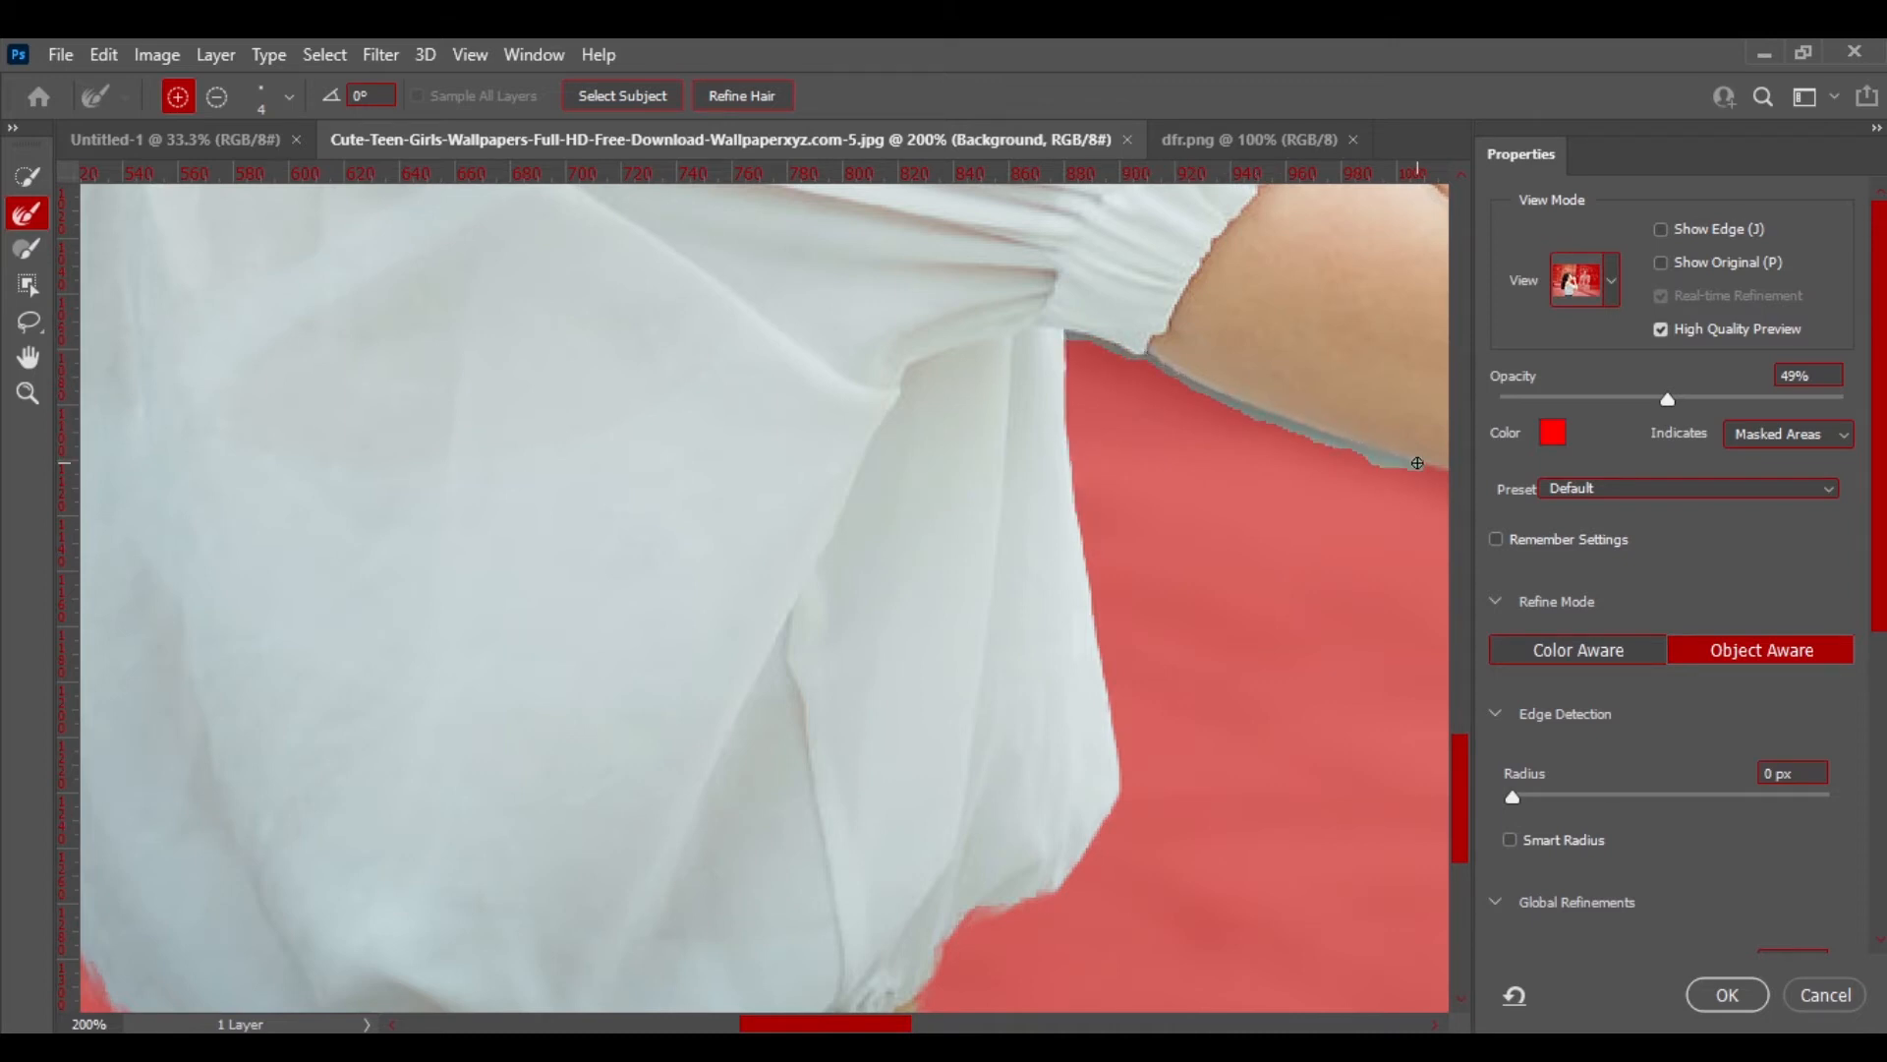
- Refine the mask edge under the arm and around the elbow
{"action": "left_click_drag", "start_coordinate": [787, 1030], "coordinate": [861, 1030]}
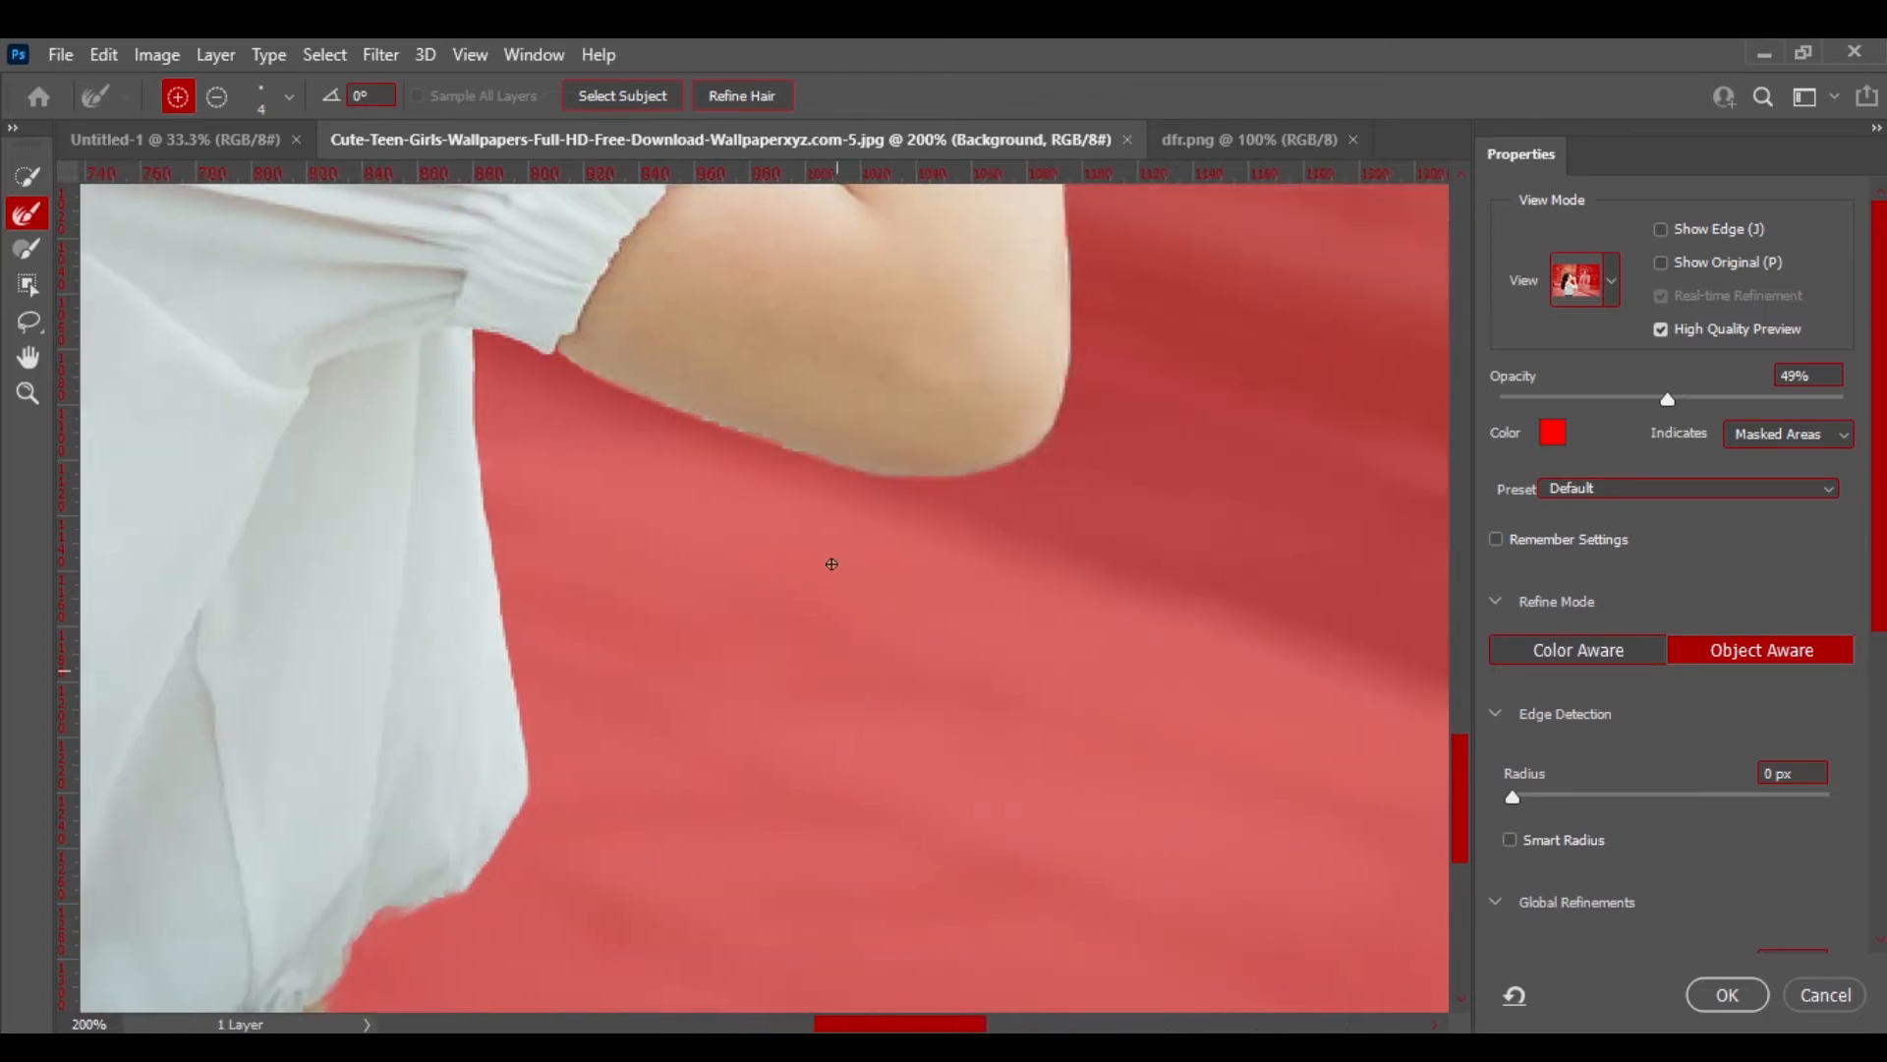
{"action": "left_click_drag", "start_coordinate": [695, 415], "coordinate": [795, 451]}
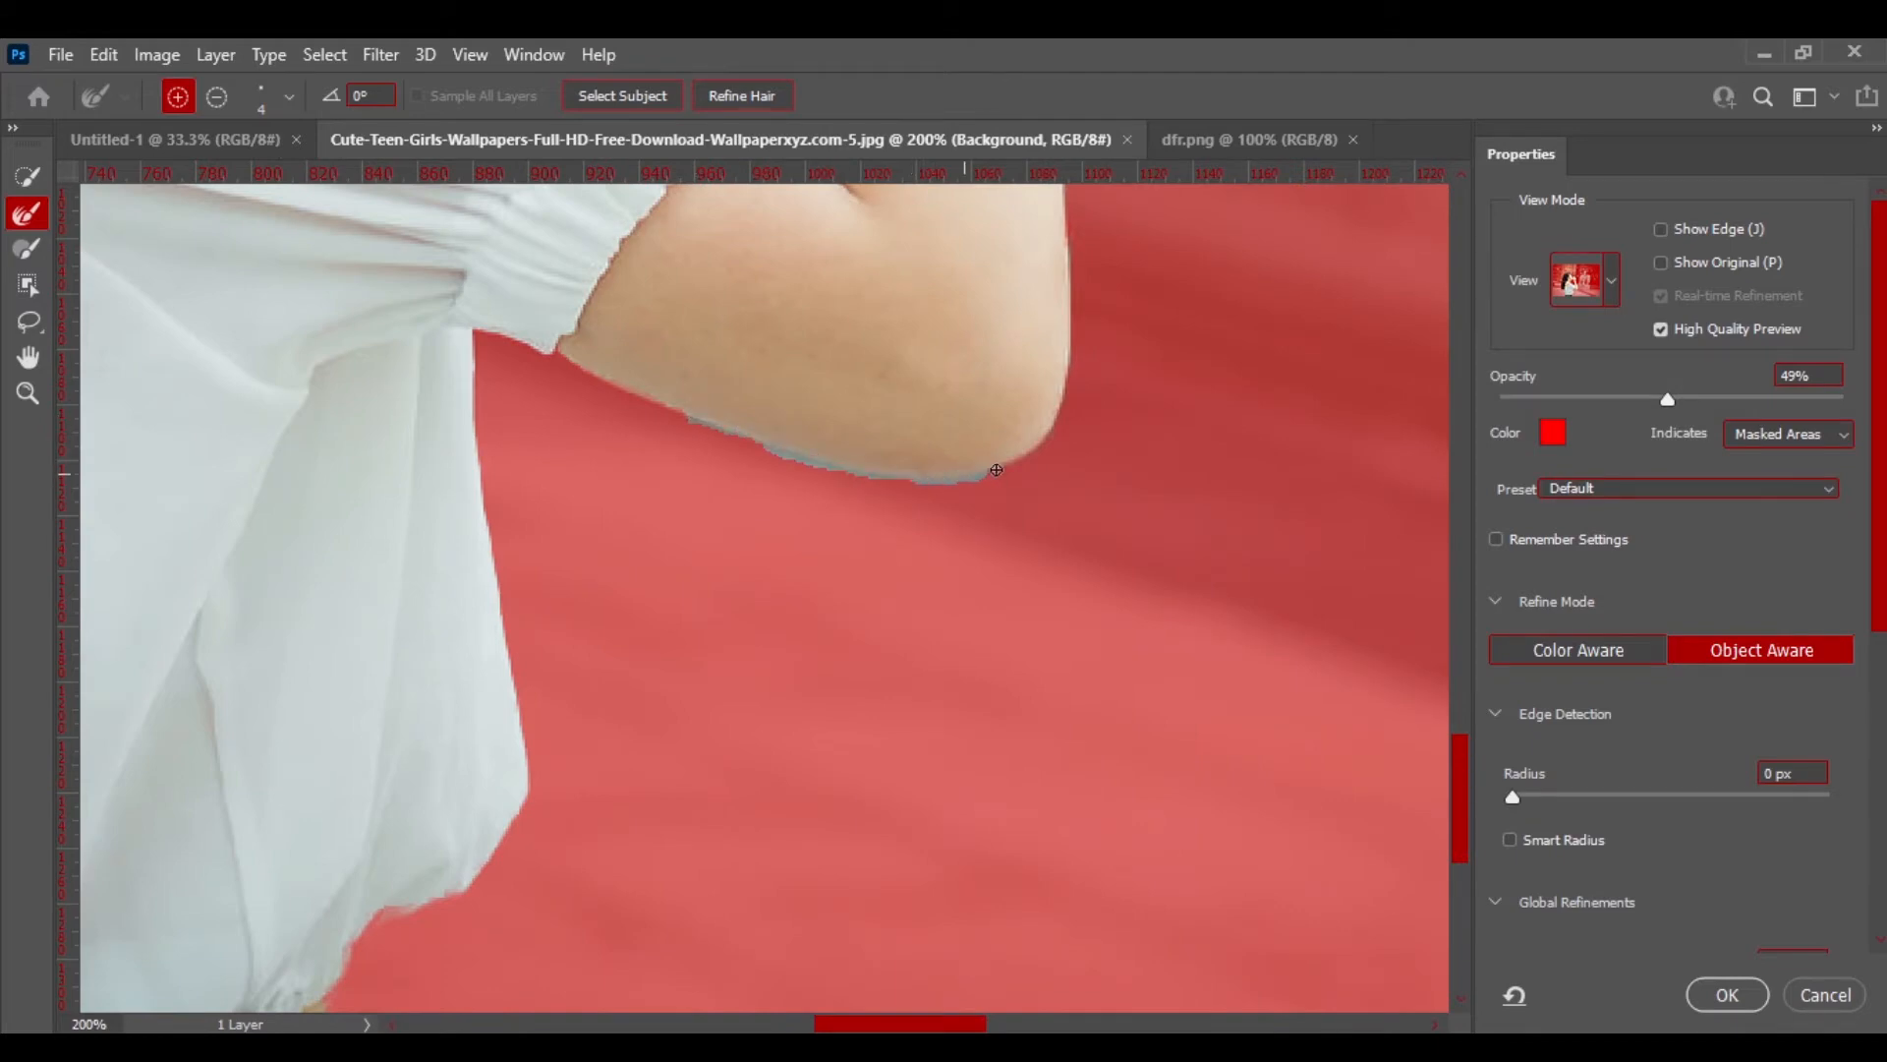
{"action": "left_click_drag", "start_coordinate": [1054, 420], "coordinate": [1072, 248]}
- Refine the outer edge of the raised forearm from the elbow upward
{"action": "left_click_drag", "start_coordinate": [1463, 839], "coordinate": [1463, 737]}
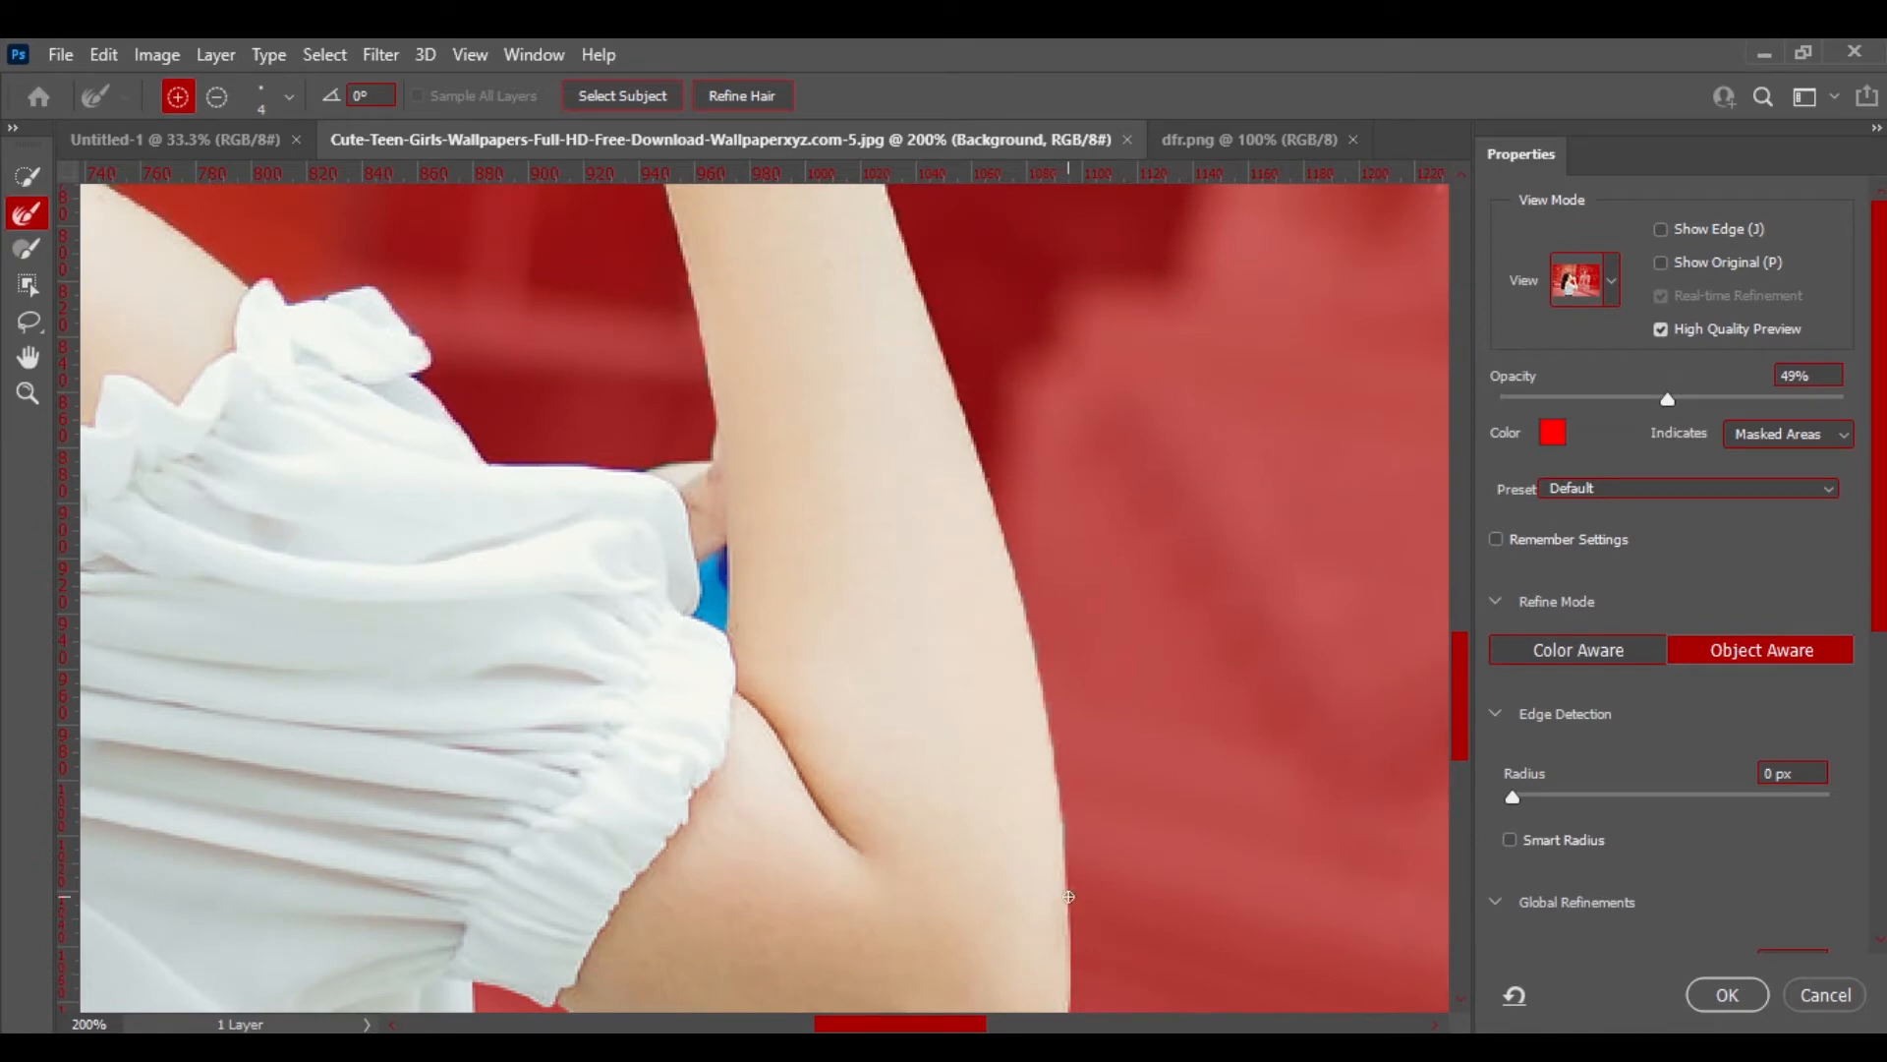
{"action": "left_click_drag", "start_coordinate": [1069, 897], "coordinate": [1024, 590]}
{"action": "left_click_drag", "start_coordinate": [1027, 595], "coordinate": [915, 297]}
- Refine the outer edge of the wrist and hand up to the little finger
{"action": "left_click_drag", "start_coordinate": [1460, 695], "coordinate": [1461, 598]}
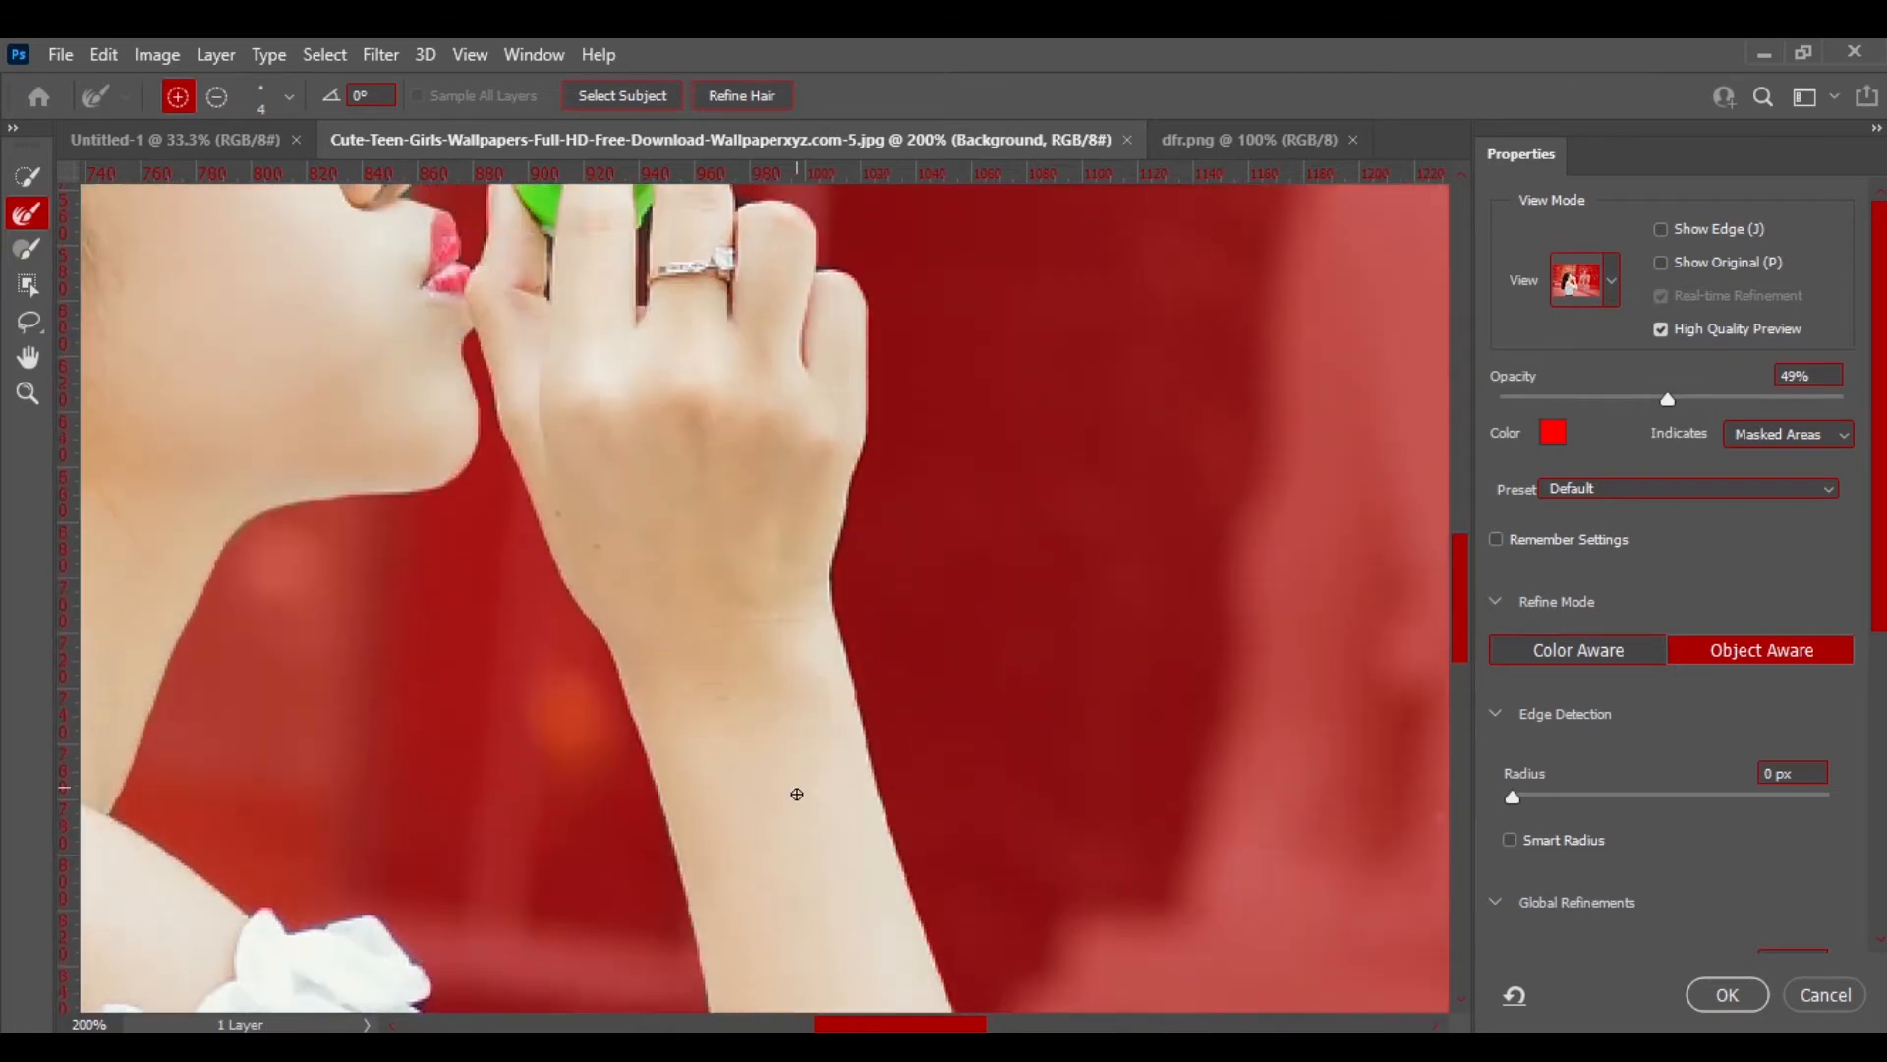
{"action": "left_click_drag", "start_coordinate": [938, 973], "coordinate": [913, 866]}
{"action": "mouse_move", "coordinate": [872, 747]}
{"action": "left_mouse_down"}
{"action": "mouse_move", "coordinate": [827, 611]}
{"action": "mouse_move", "coordinate": [854, 668]}
{"action": "mouse_move", "coordinate": [835, 594]}
{"action": "mouse_move", "coordinate": [869, 429]}
{"action": "left_mouse_up"}
{"action": "left_click_drag", "start_coordinate": [869, 431], "coordinate": [865, 295]}
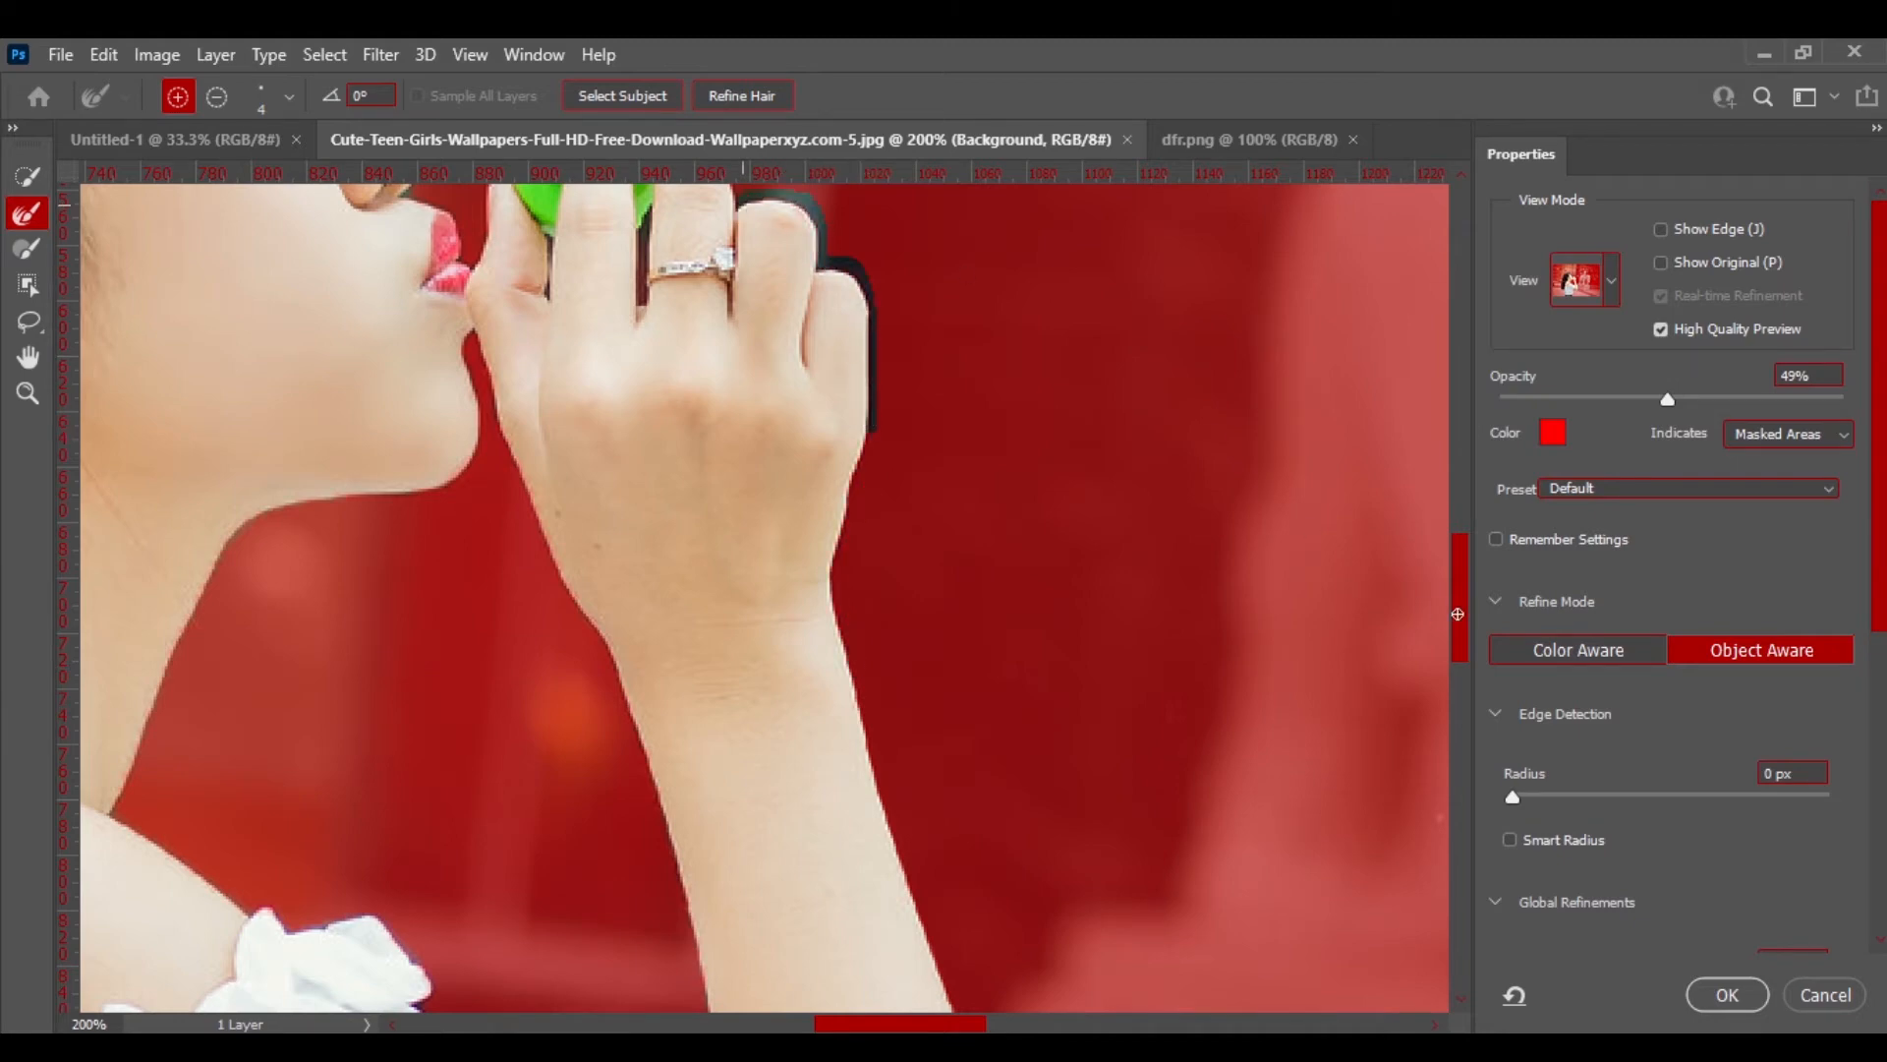
- Refine the mask edge around the fingertips, the green bubble wand and the girl's nose profile
{"action": "left_click_drag", "start_coordinate": [1457, 621], "coordinate": [1461, 582]}
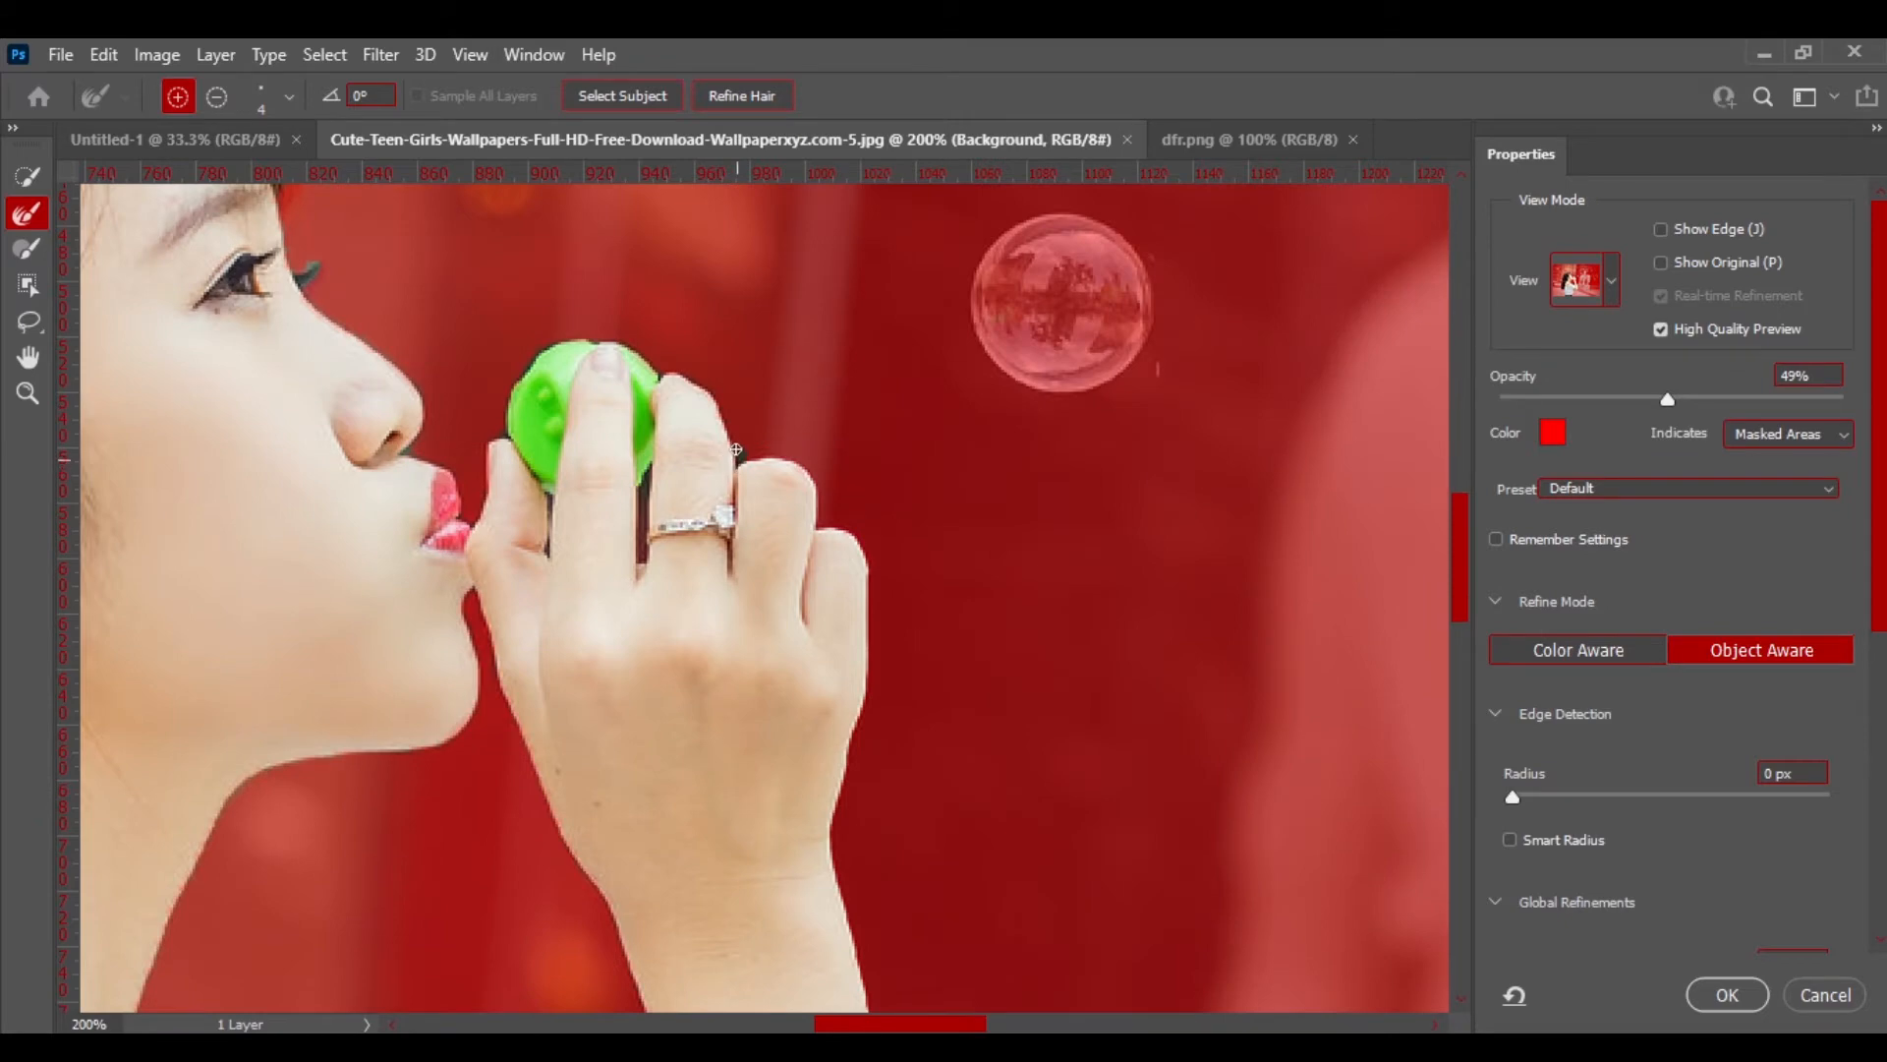
{"action": "left_click_drag", "start_coordinate": [594, 339], "coordinate": [518, 376]}
{"action": "mouse_move", "coordinate": [368, 341]}
{"action": "left_mouse_down"}
{"action": "mouse_move", "coordinate": [303, 285]}
{"action": "mouse_move", "coordinate": [326, 267]}
{"action": "mouse_move", "coordinate": [288, 270]}
{"action": "mouse_move", "coordinate": [276, 199]}
{"action": "left_mouse_up"}
- Refine the forehead and fringe edge, continuing over the hair on the crown of the head
{"action": "scroll", "coordinate": [1455, 509], "scroll_direction": "up", "scroll_amount": 5}
{"action": "mouse_move", "coordinate": [285, 538]}
{"action": "left_mouse_down"}
{"action": "mouse_move", "coordinate": [301, 424]}
{"action": "mouse_move", "coordinate": [203, 301]}
{"action": "left_mouse_up"}
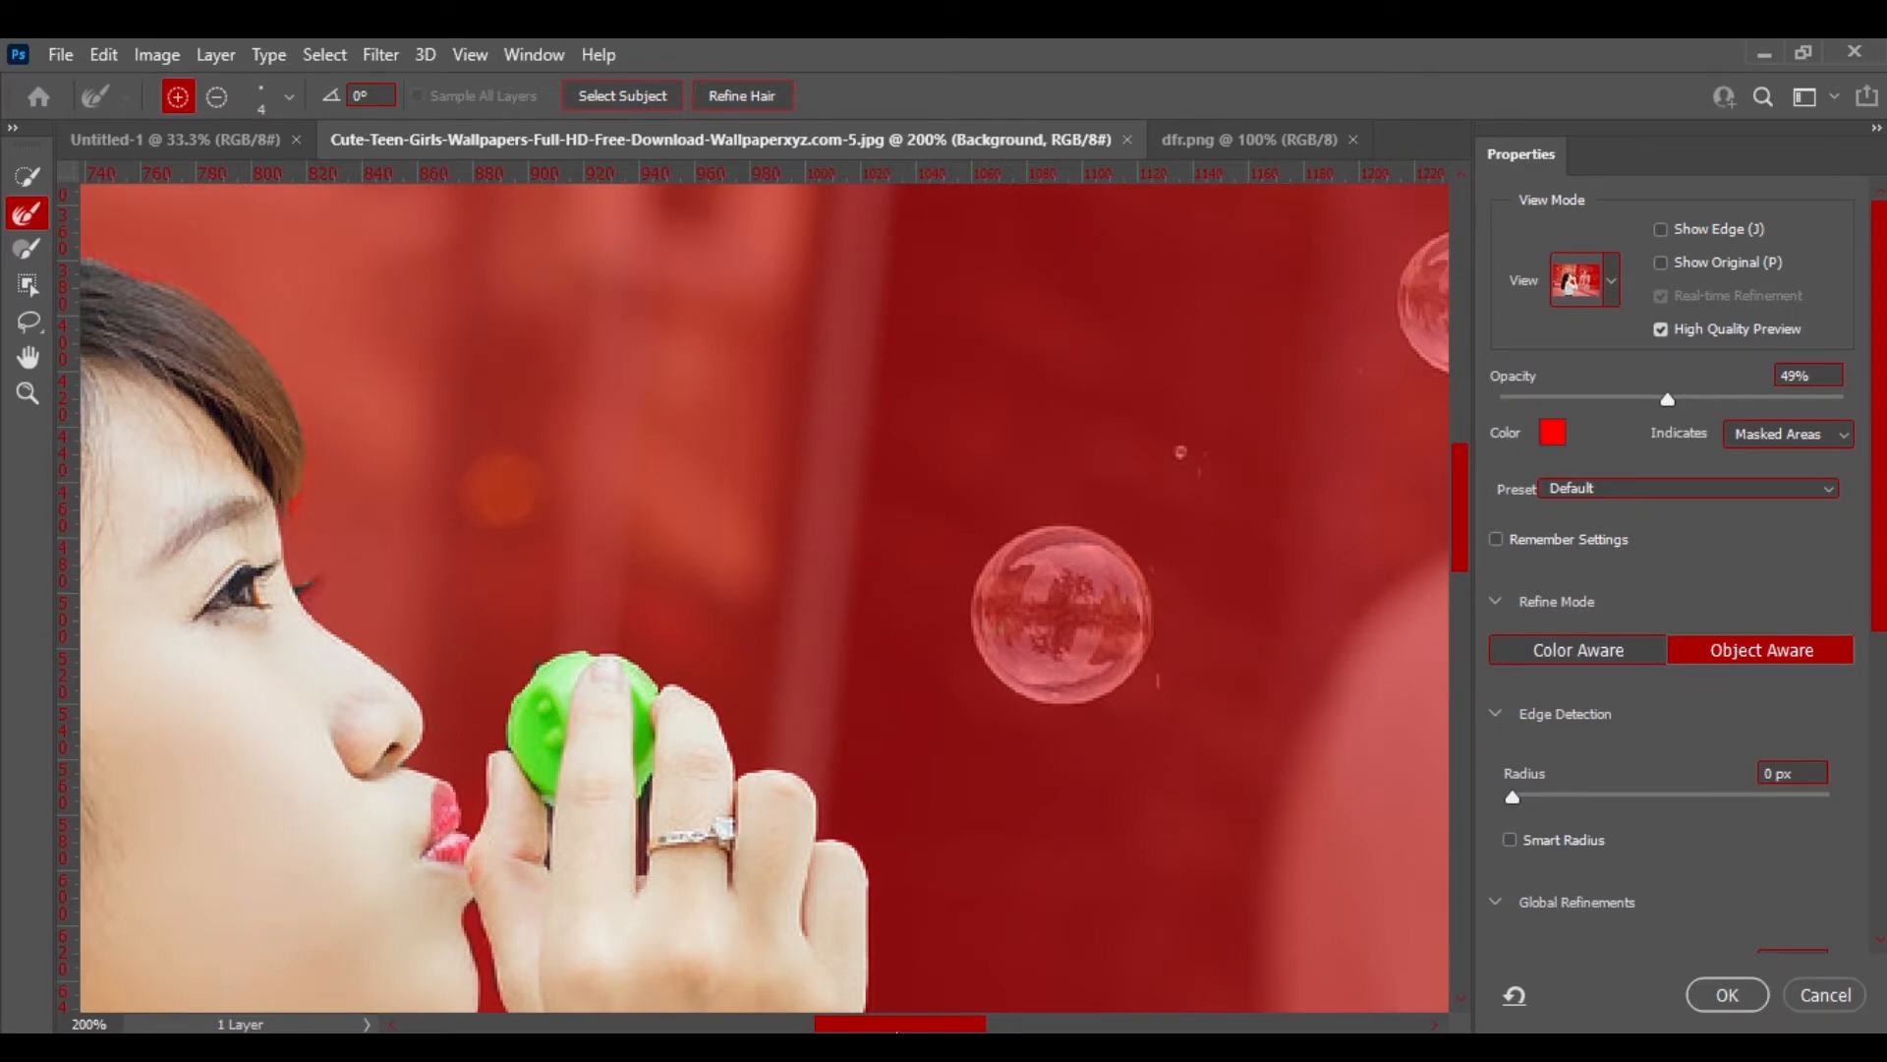
{"action": "scroll", "coordinate": [889, 254], "scroll_direction": "left", "scroll_amount": 10}
{"action": "mouse_move", "coordinate": [893, 256]}
{"action": "left_mouse_down"}
{"action": "mouse_move", "coordinate": [720, 237]}
{"action": "mouse_move", "coordinate": [584, 260]}
{"action": "mouse_move", "coordinate": [446, 334]}
{"action": "left_mouse_up"}
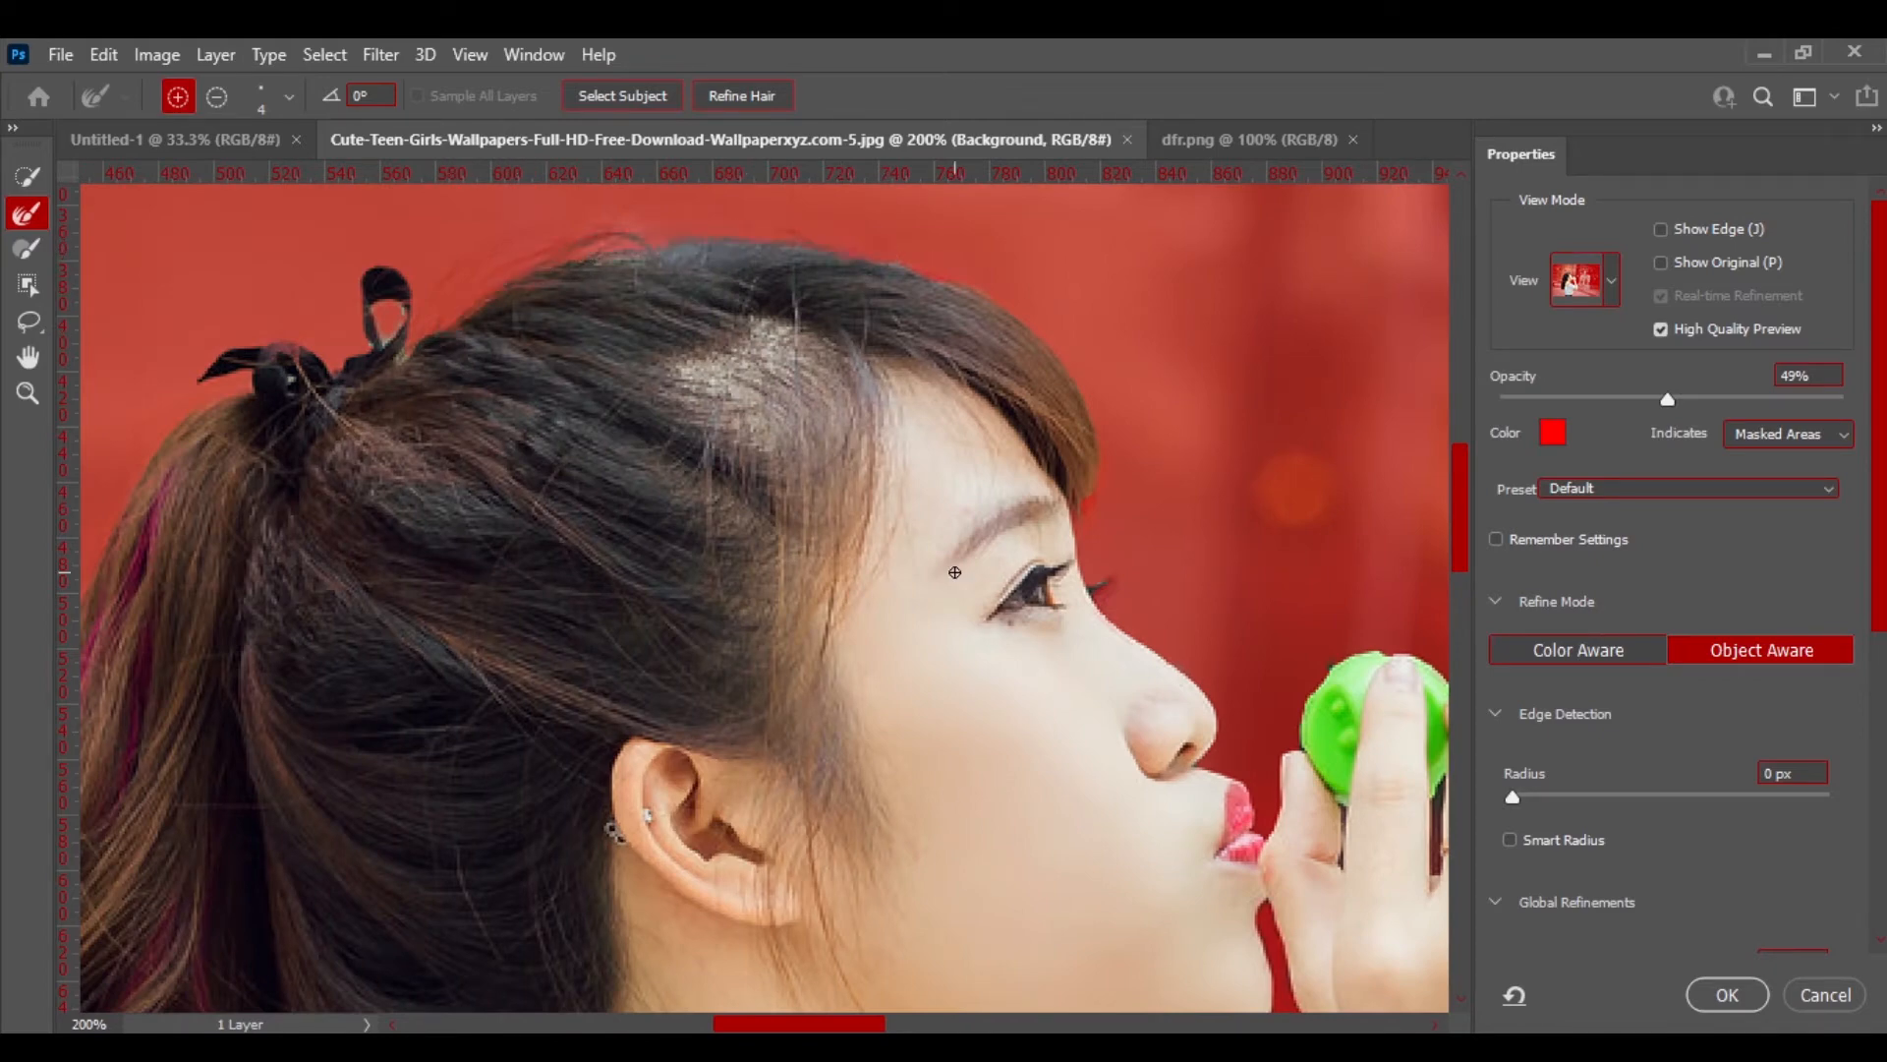
- Refine the edge from the chin down the front of the neck, over the shoulder and along the blouse ruffle
{"action": "left_click_drag", "start_coordinate": [1467, 456], "coordinate": [1456, 532]}
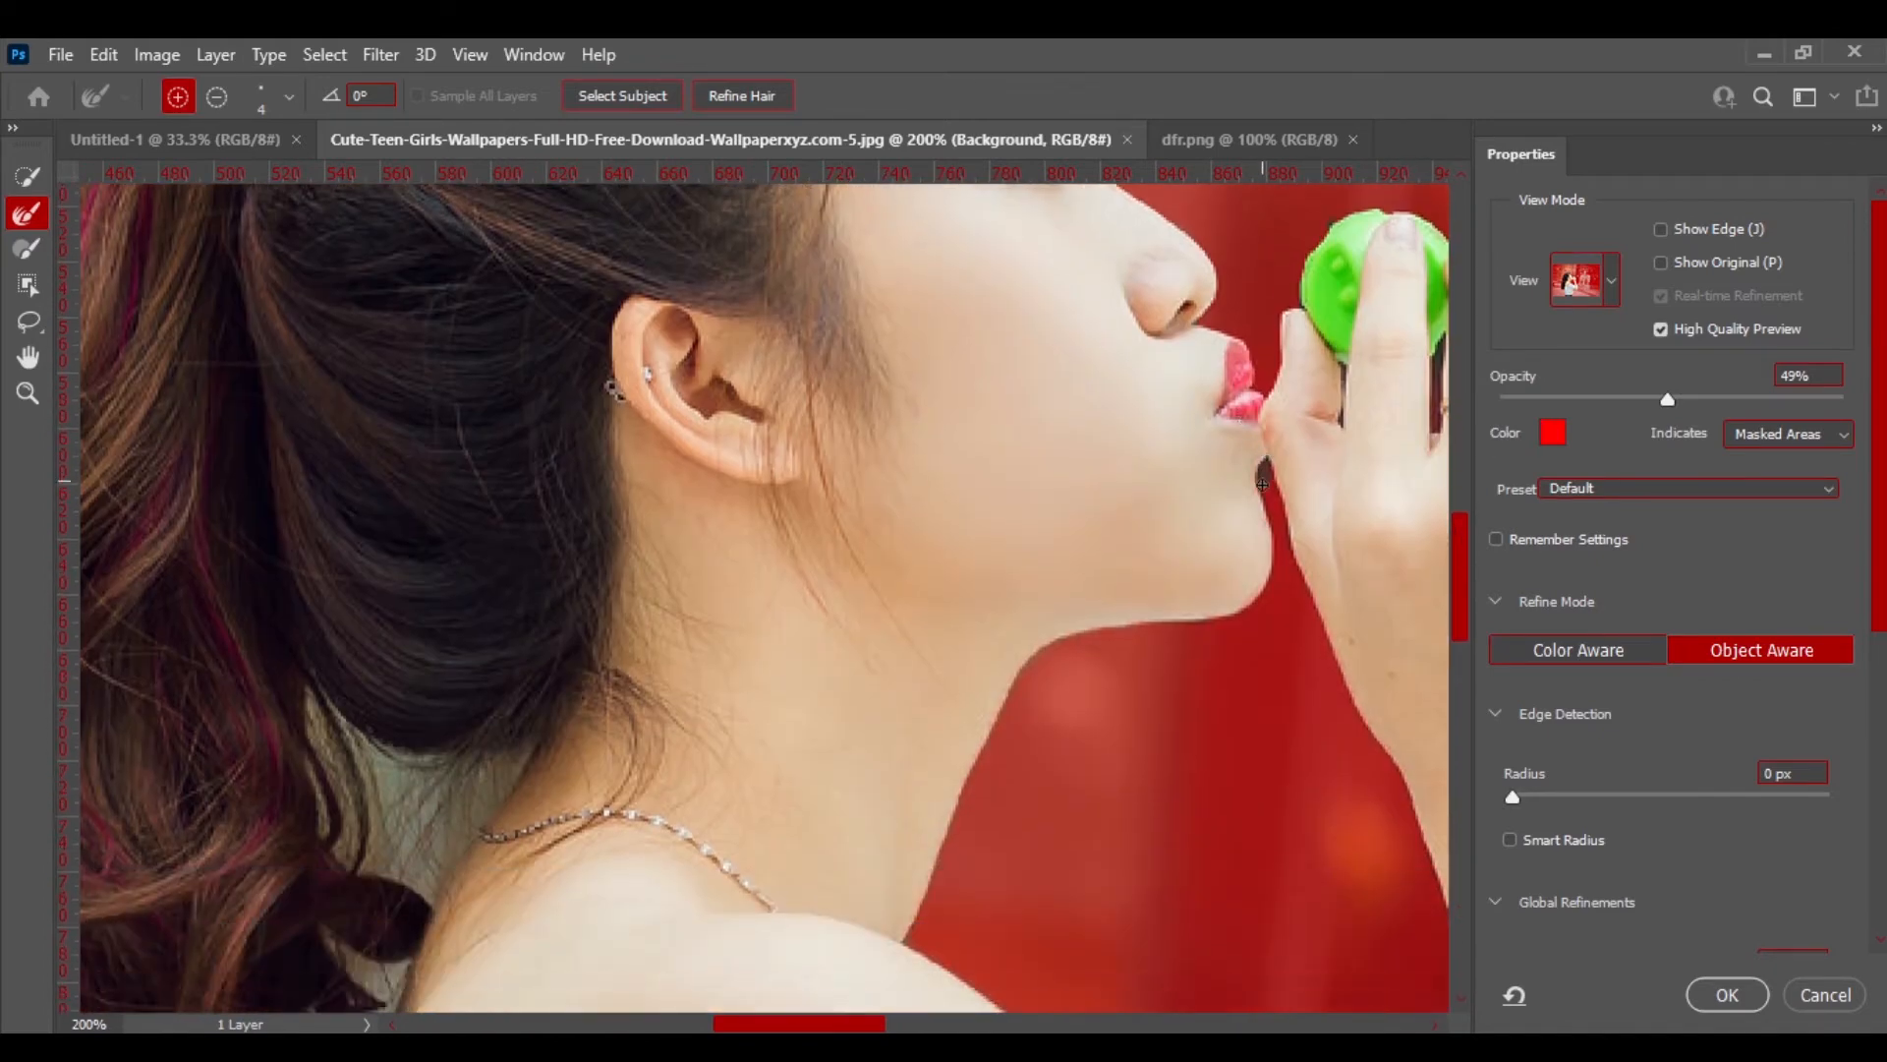
{"action": "mouse_move", "coordinate": [1262, 554]}
{"action": "left_mouse_down"}
{"action": "mouse_move", "coordinate": [1243, 612]}
{"action": "mouse_move", "coordinate": [1081, 636]}
{"action": "mouse_move", "coordinate": [1021, 666]}
{"action": "mouse_move", "coordinate": [905, 945]}
{"action": "left_mouse_up"}
{"action": "left_click_drag", "start_coordinate": [1461, 552], "coordinate": [1465, 621]}
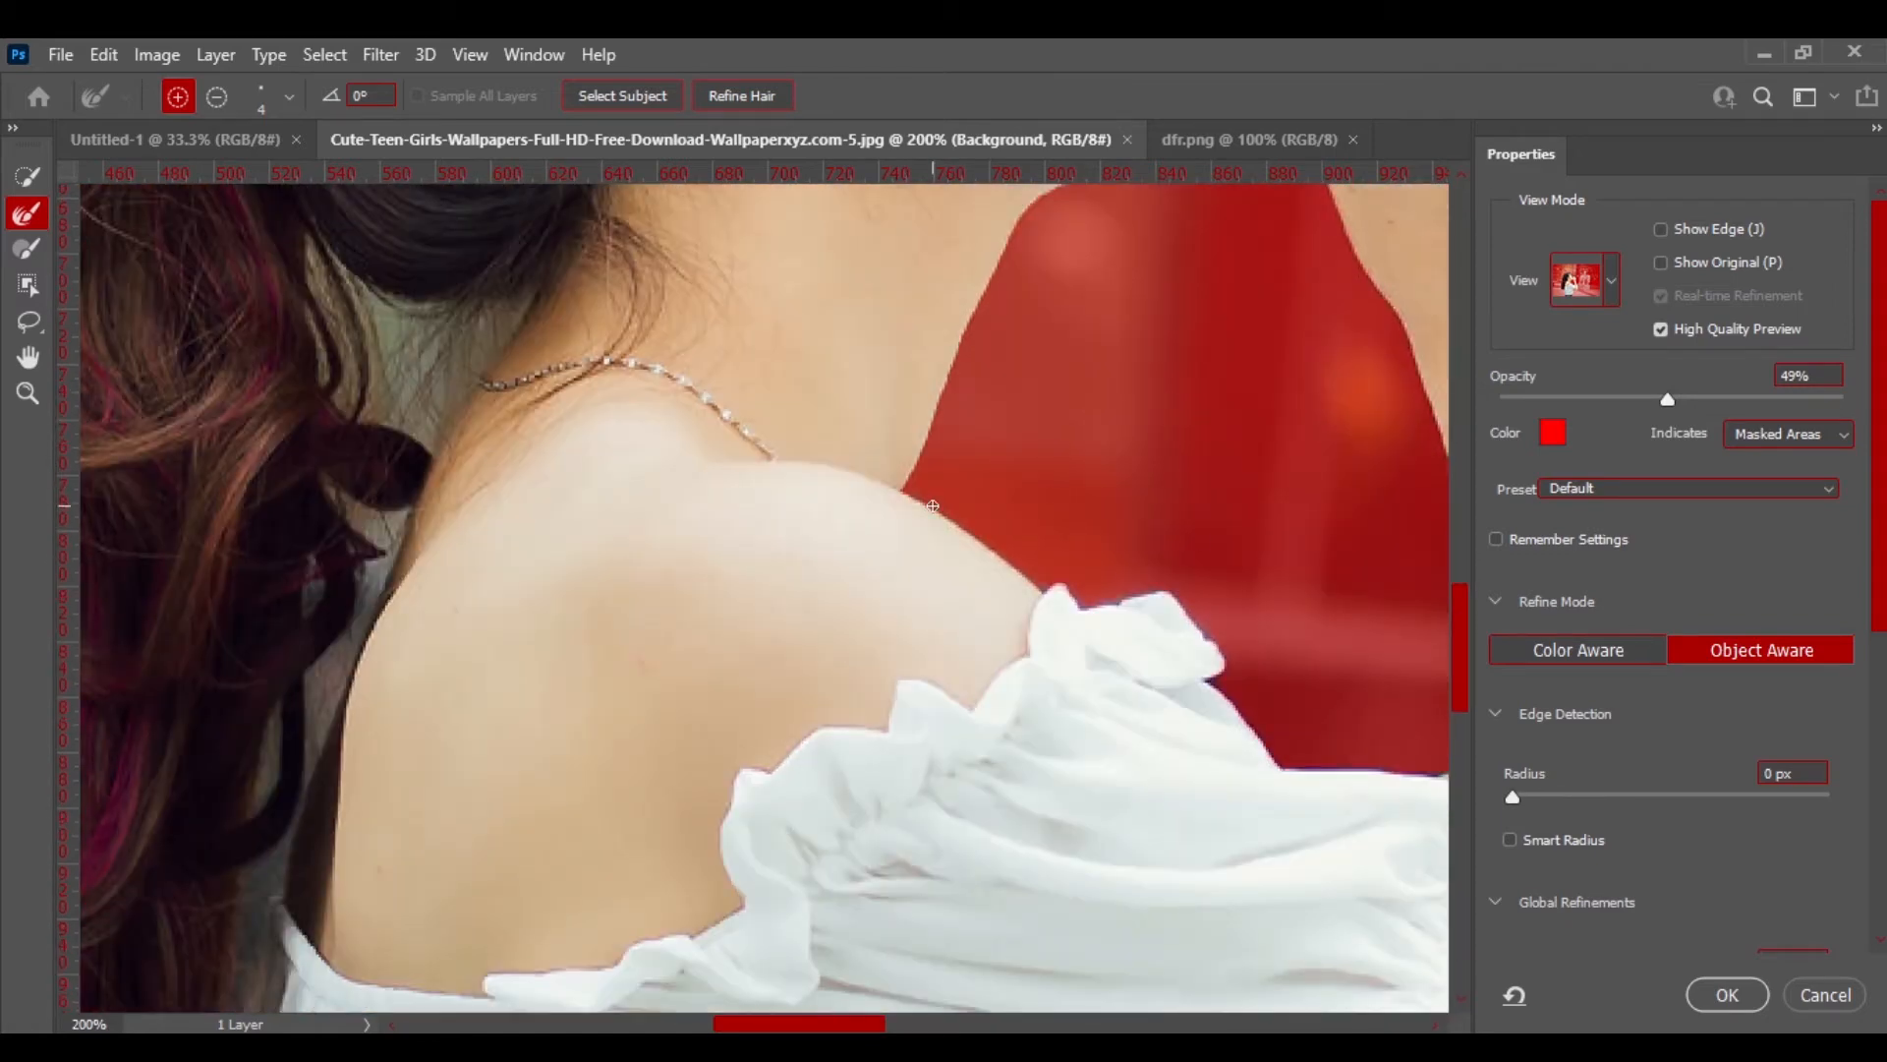
{"action": "mouse_move", "coordinate": [951, 522]}
{"action": "left_mouse_down"}
{"action": "mouse_move", "coordinate": [1078, 601]}
{"action": "mouse_move", "coordinate": [1173, 591]}
{"action": "mouse_move", "coordinate": [1285, 766]}
{"action": "mouse_move", "coordinate": [1350, 770]}
{"action": "left_mouse_up"}
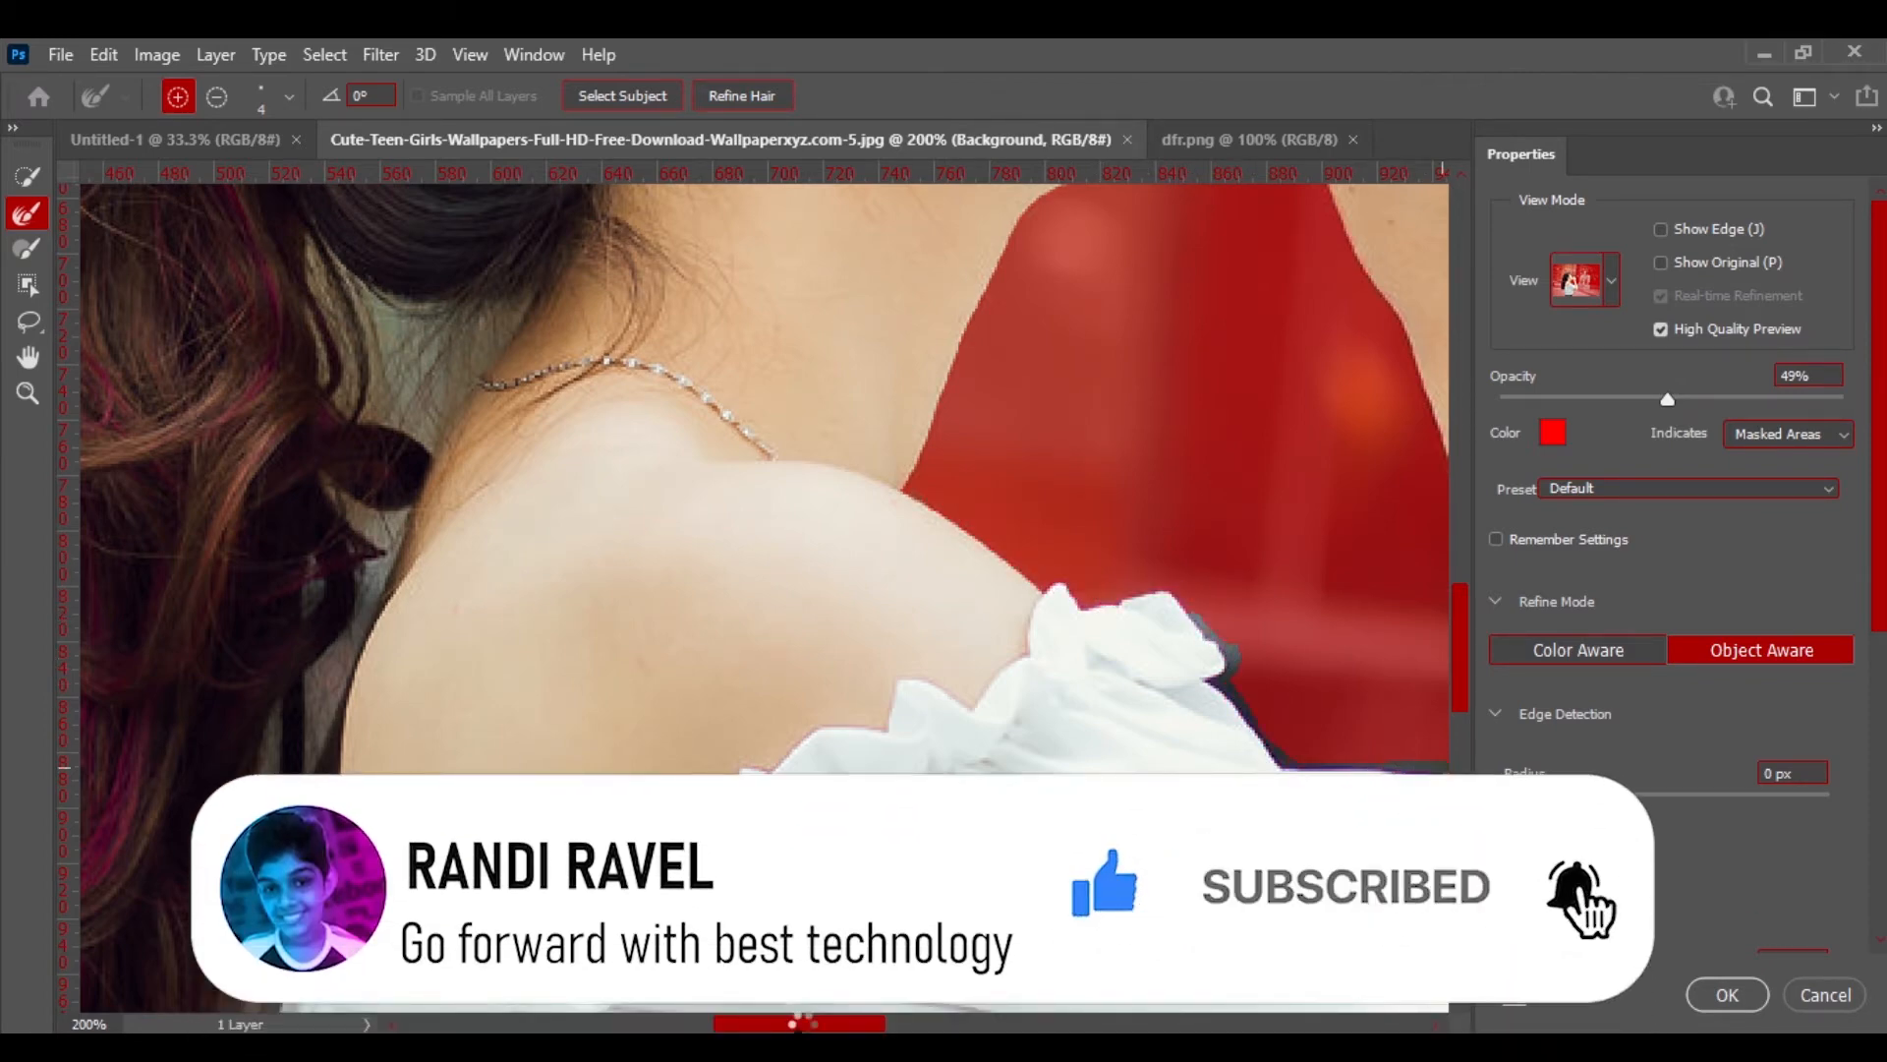
- Refine the gap beside the sleeve and the inner edge of the forearm, wrist and hand up to the lips
{"action": "left_click_drag", "start_coordinate": [804, 1022], "coordinate": [887, 1028]}
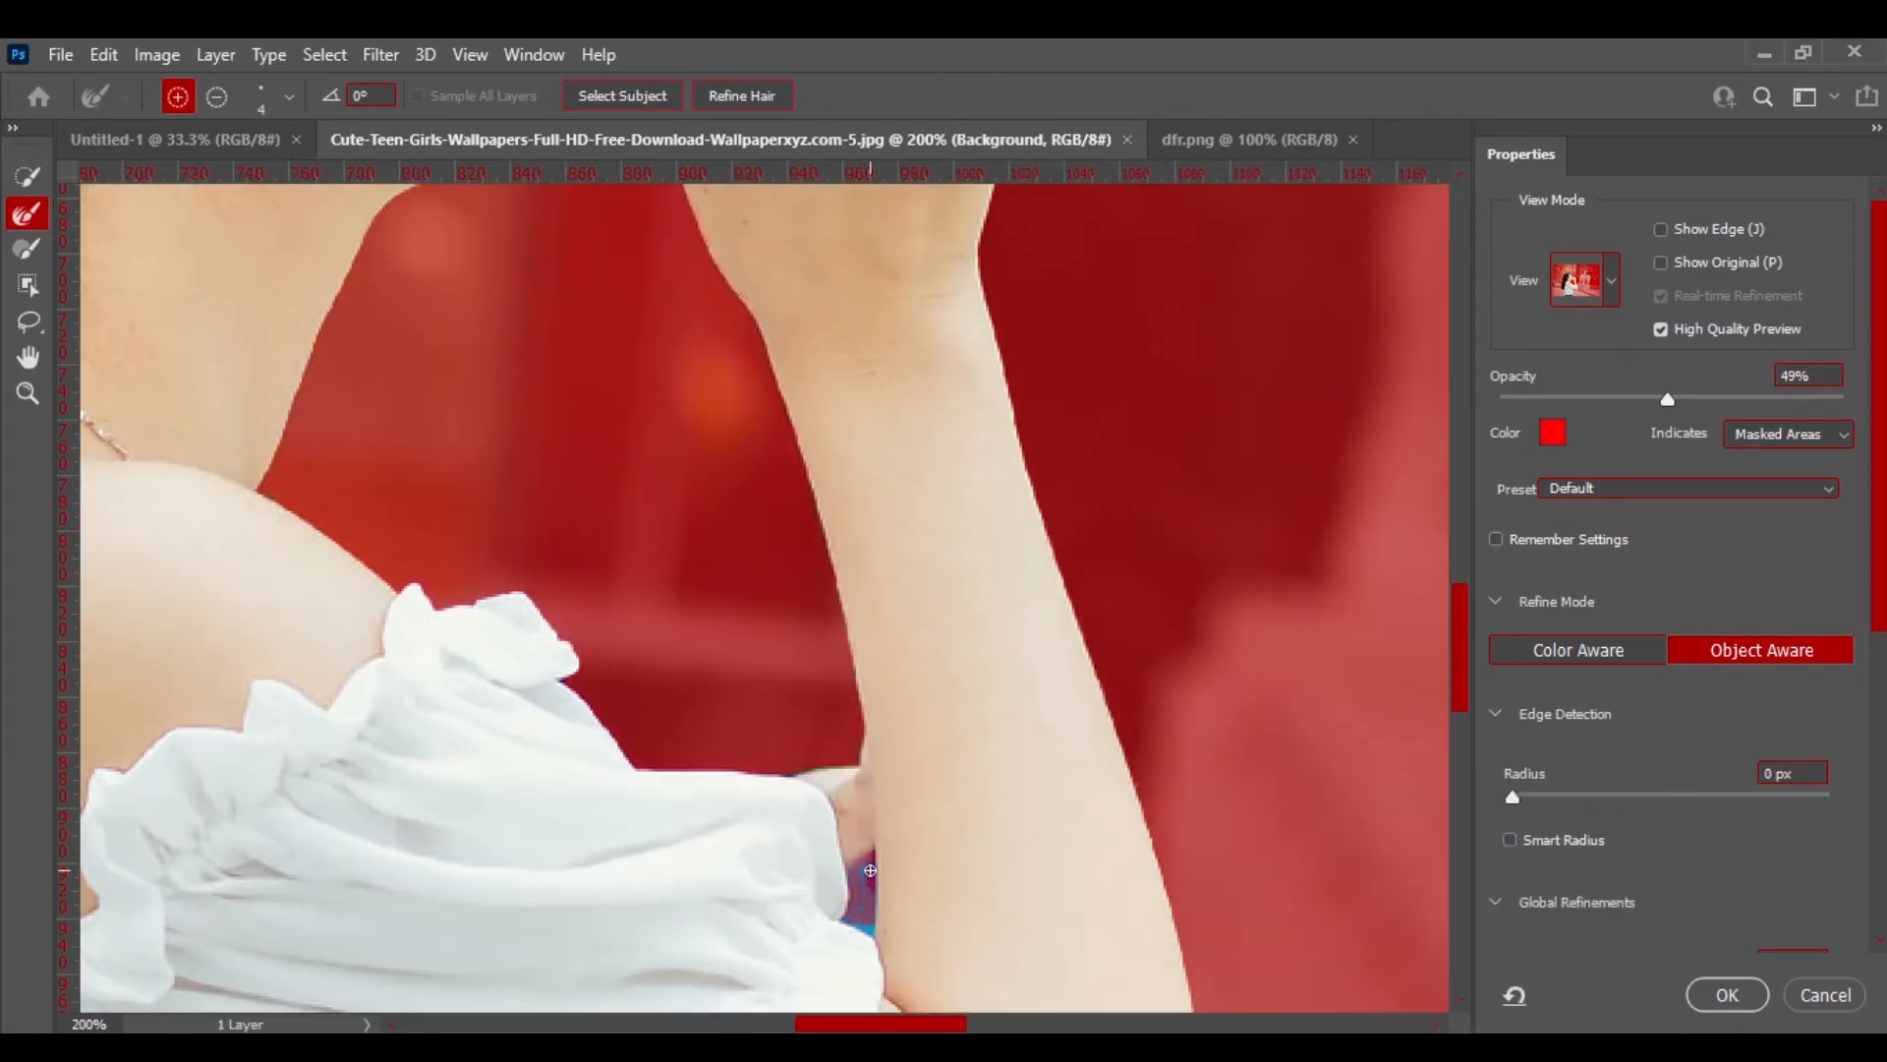
{"action": "left_click_drag", "start_coordinate": [865, 869], "coordinate": [865, 921]}
{"action": "mouse_move", "coordinate": [827, 766]}
{"action": "left_mouse_down"}
{"action": "mouse_move", "coordinate": [863, 754]}
{"action": "mouse_move", "coordinate": [813, 507]}
{"action": "left_mouse_up"}
{"action": "left_click_drag", "start_coordinate": [751, 293], "coordinate": [691, 212]}
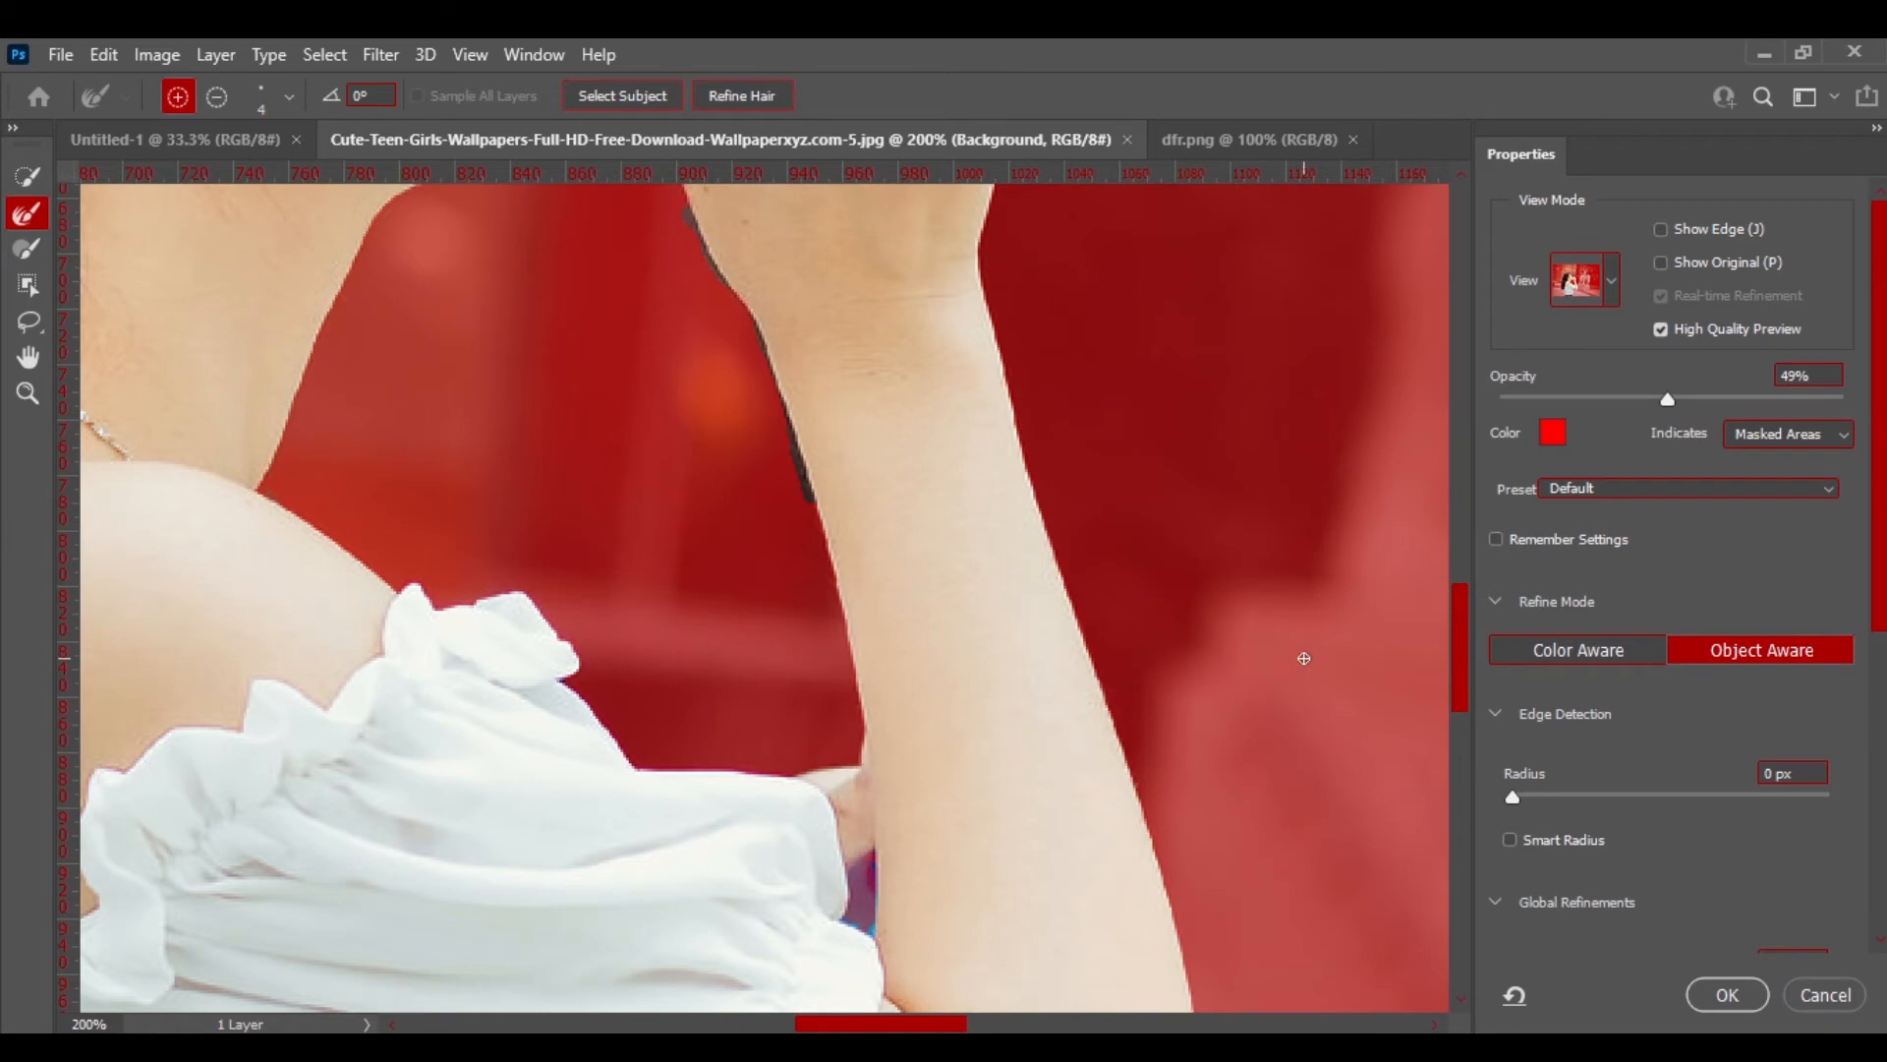
{"action": "left_click_drag", "start_coordinate": [1461, 646], "coordinate": [1461, 587]}
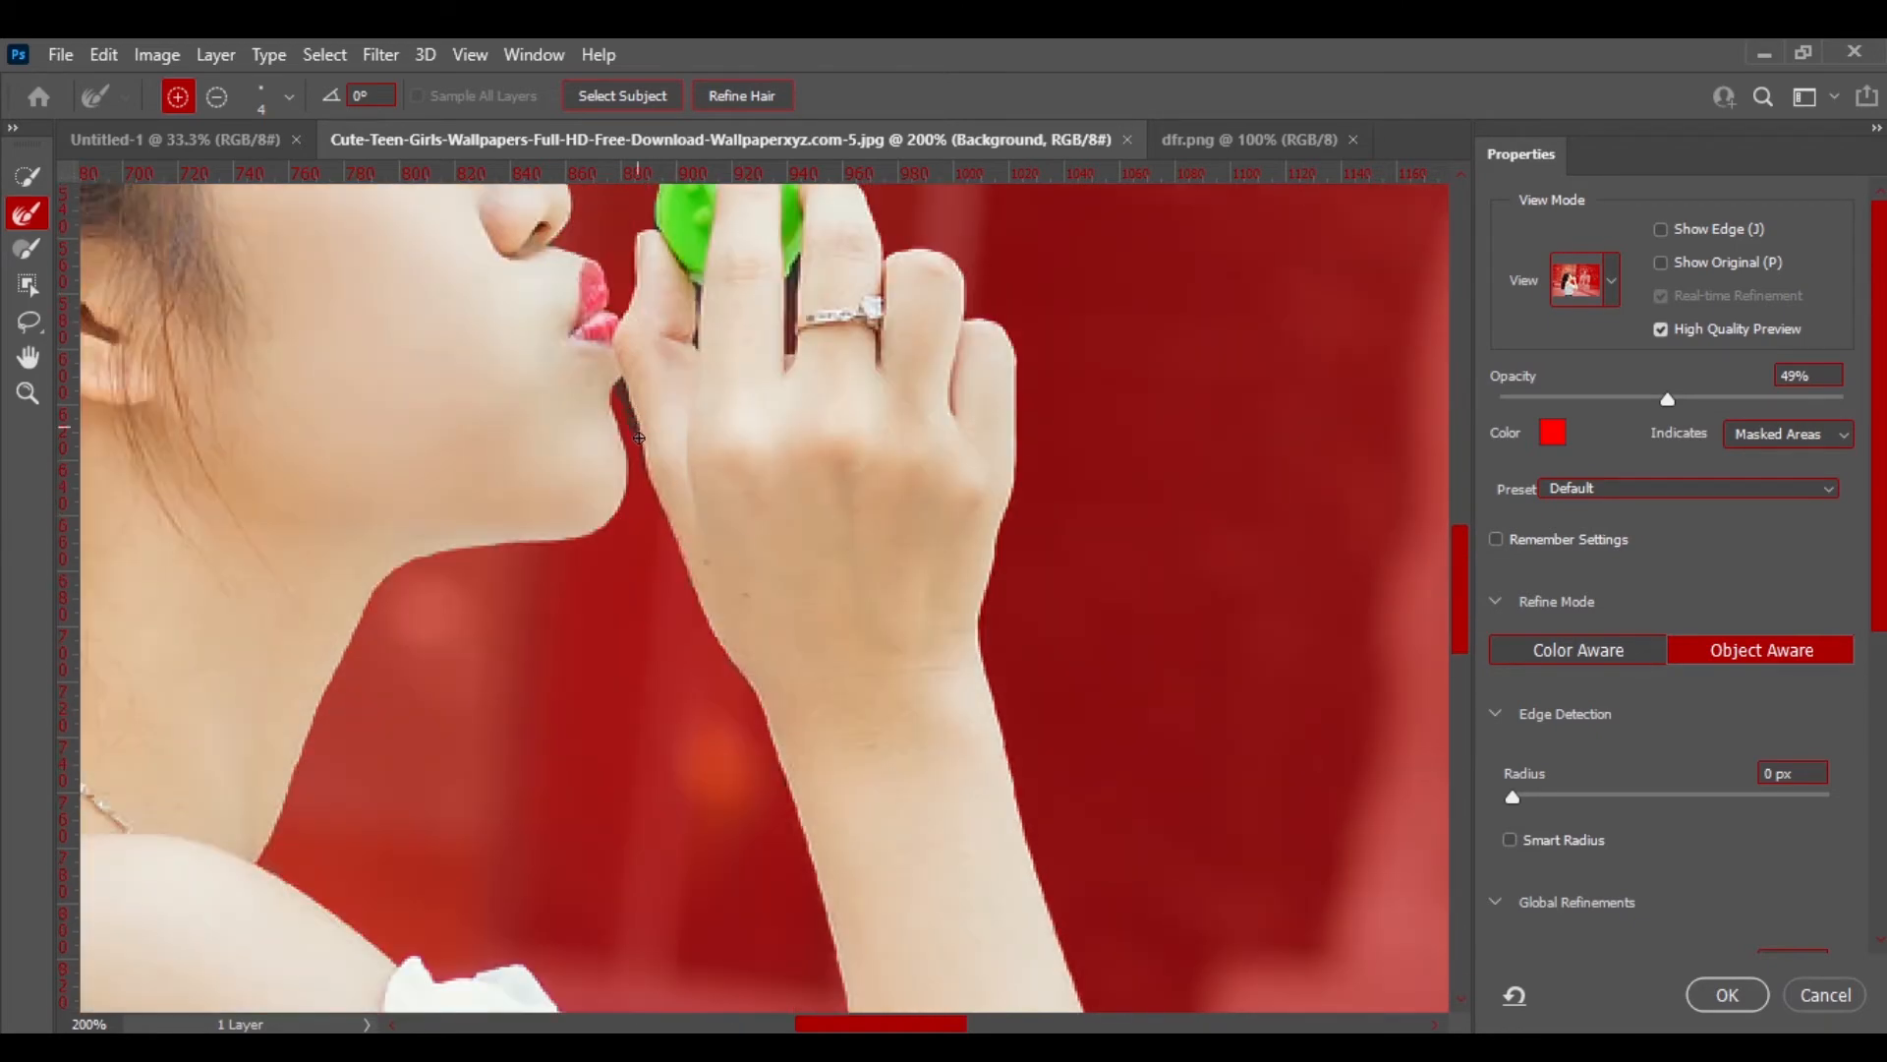
{"action": "left_click_drag", "start_coordinate": [680, 573], "coordinate": [723, 665]}
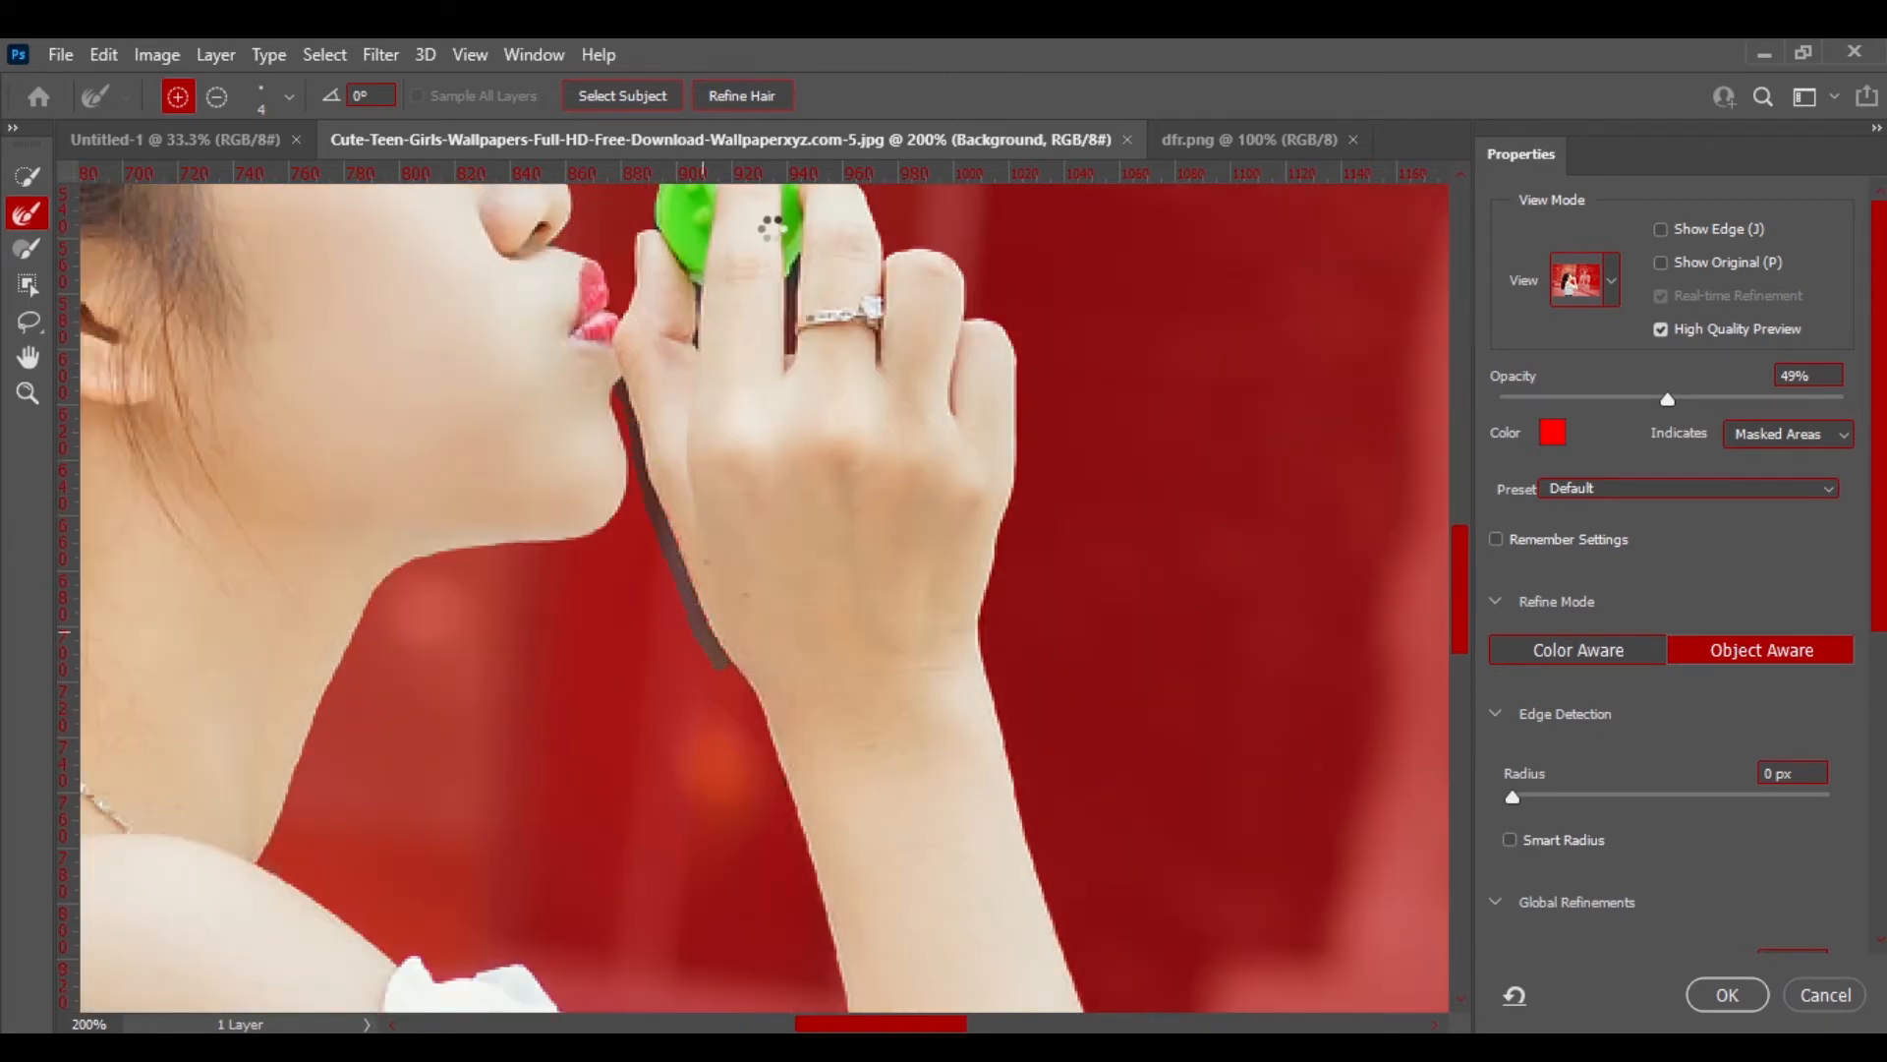
- Mask the narrow background gaps between the fingers below the green wand, reducing the refine brush size to 2
{"action": "key", "text": "ctrl+plus"}
{"action": "left_click_drag", "start_coordinate": [1463, 618], "coordinate": [1464, 539]}
{"action": "key", "text": "ctrl+plus"}
{"action": "key", "text": "ctrl+plus"}
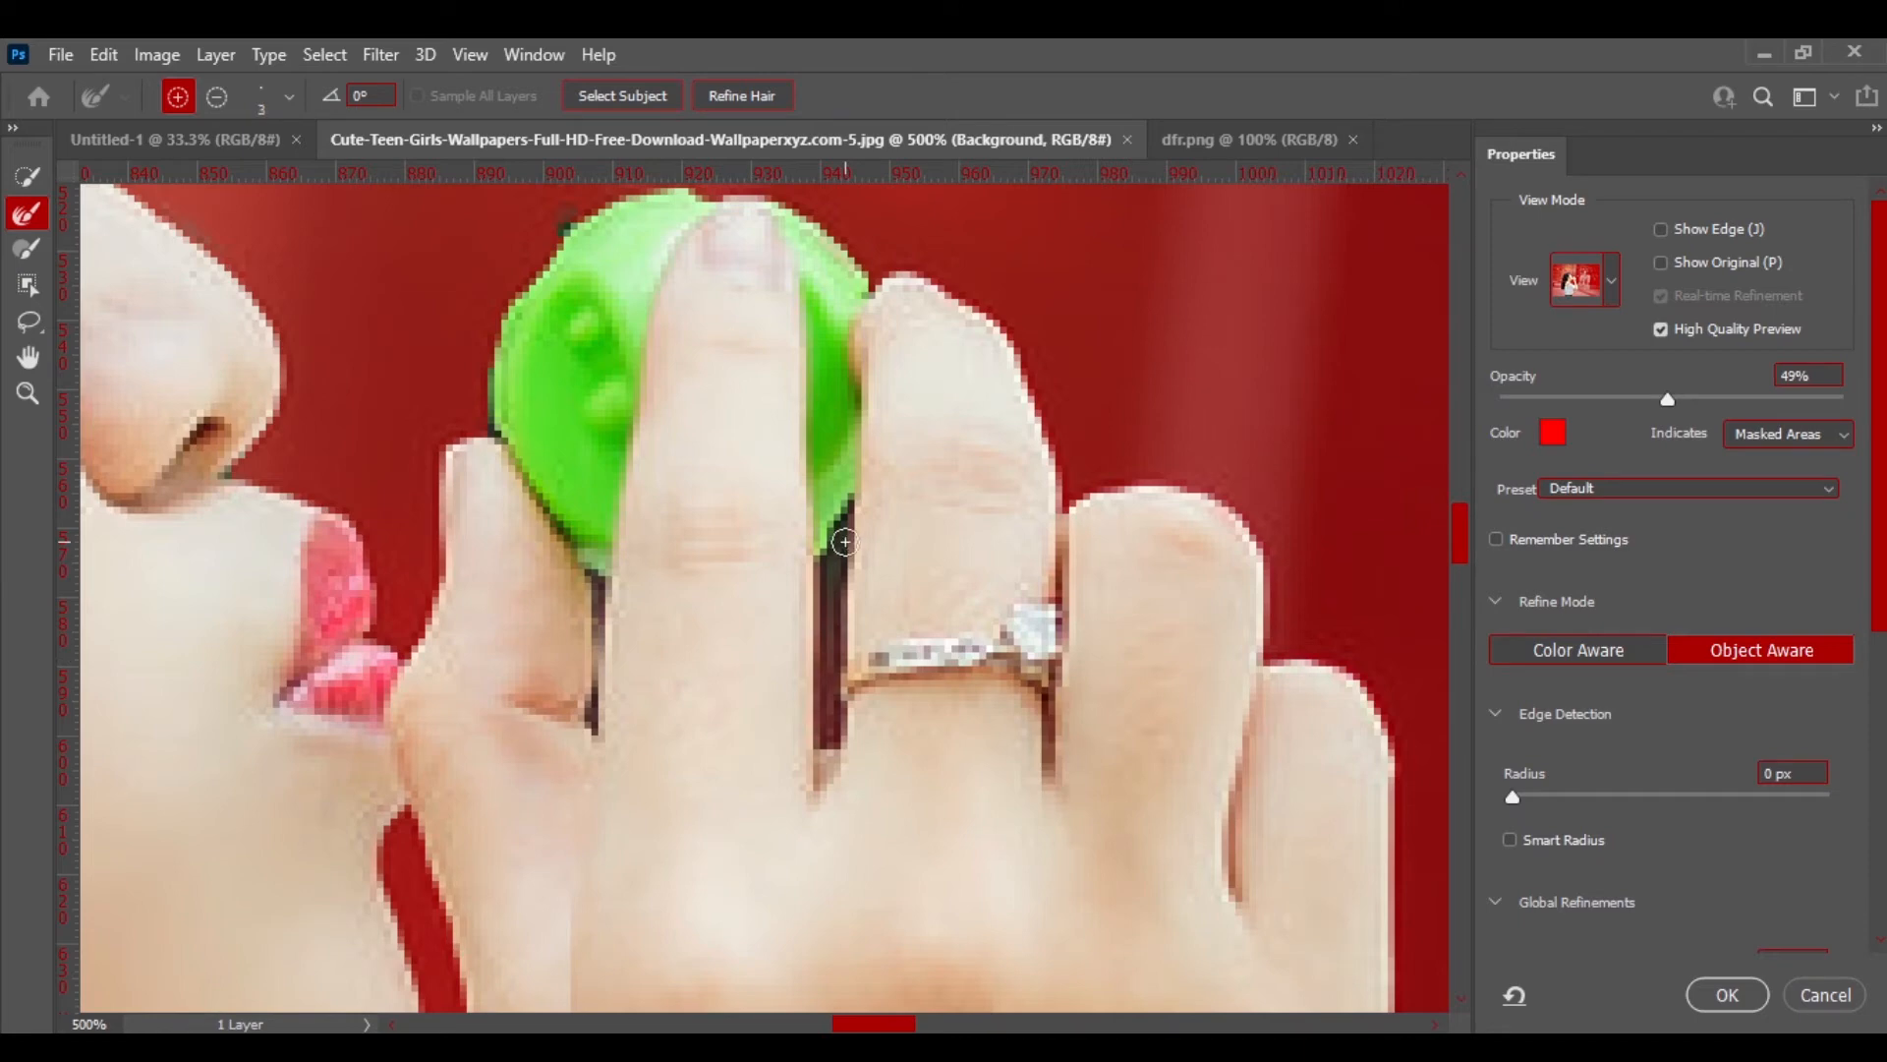
{"action": "key", "text": "bracketright"}
{"action": "scroll", "coordinate": [597, 610], "scroll_direction": "up", "scroll_amount": 1}
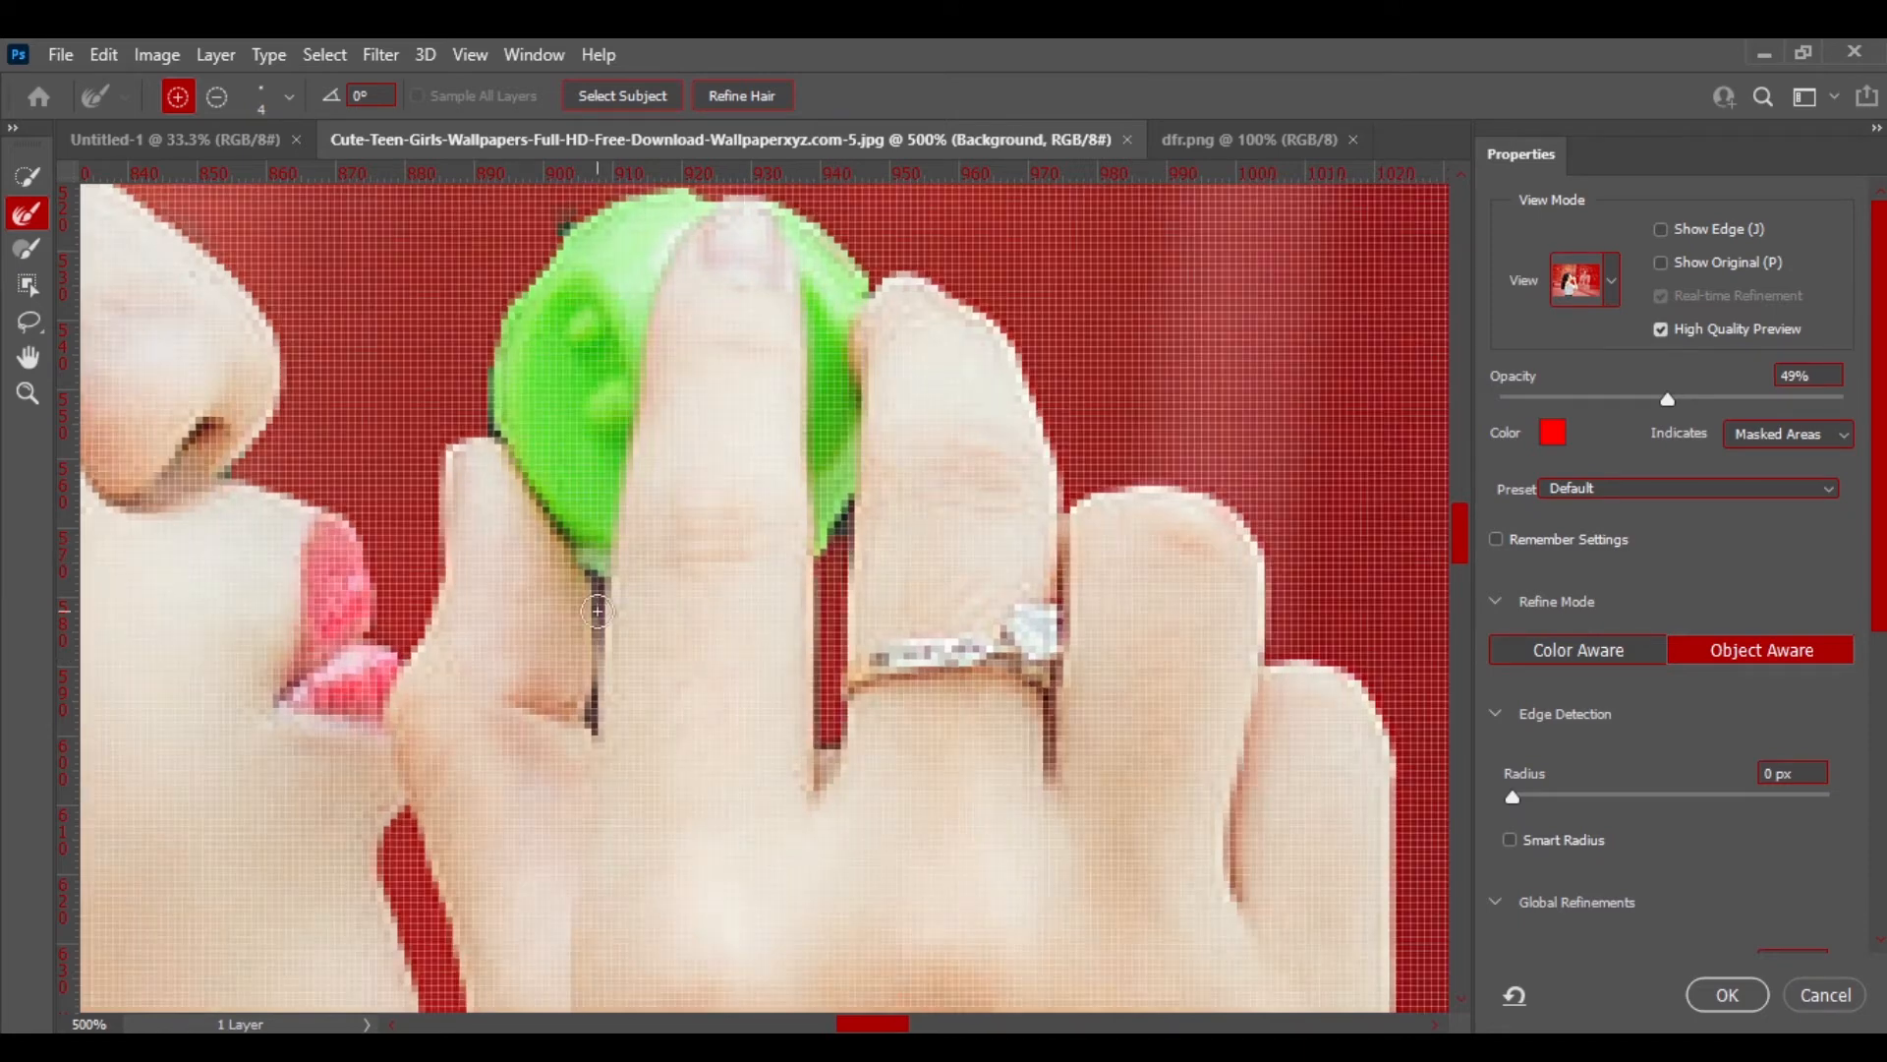
{"action": "key", "text": "bracketright"}
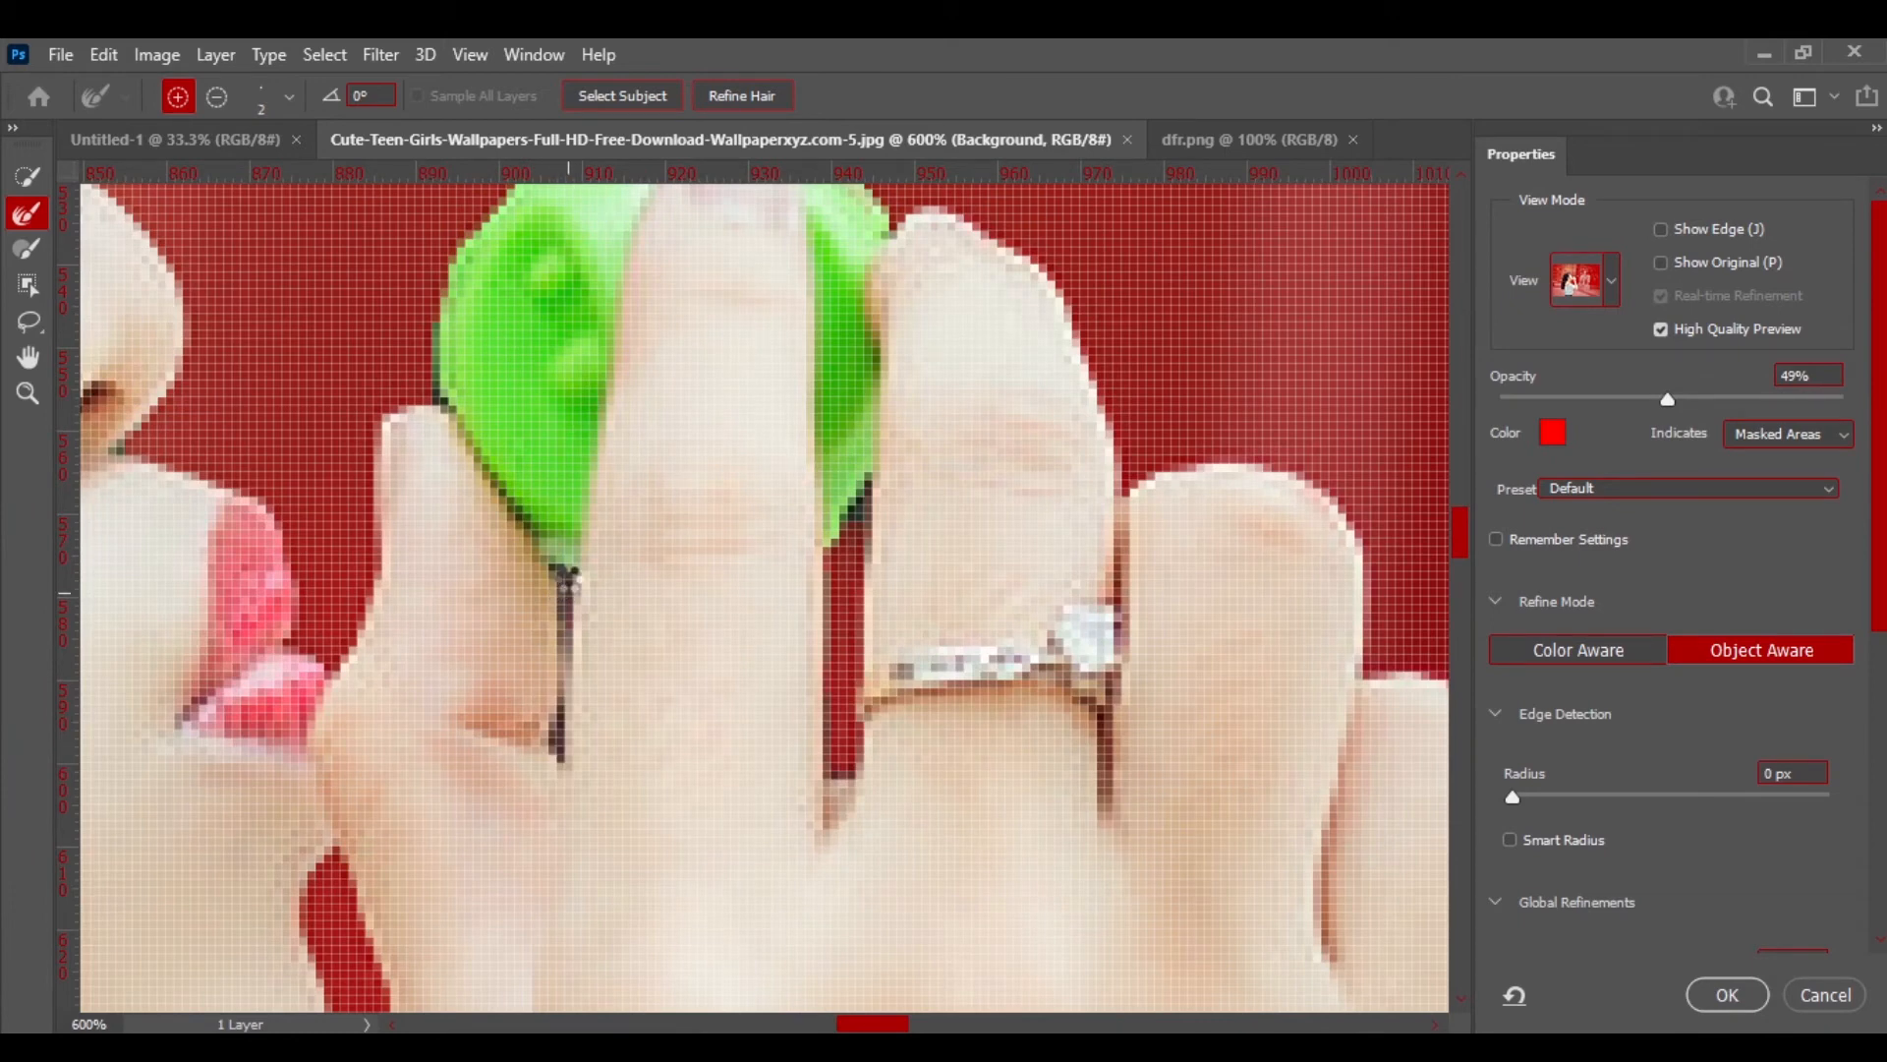
{"action": "key", "text": "ctrl+0"}
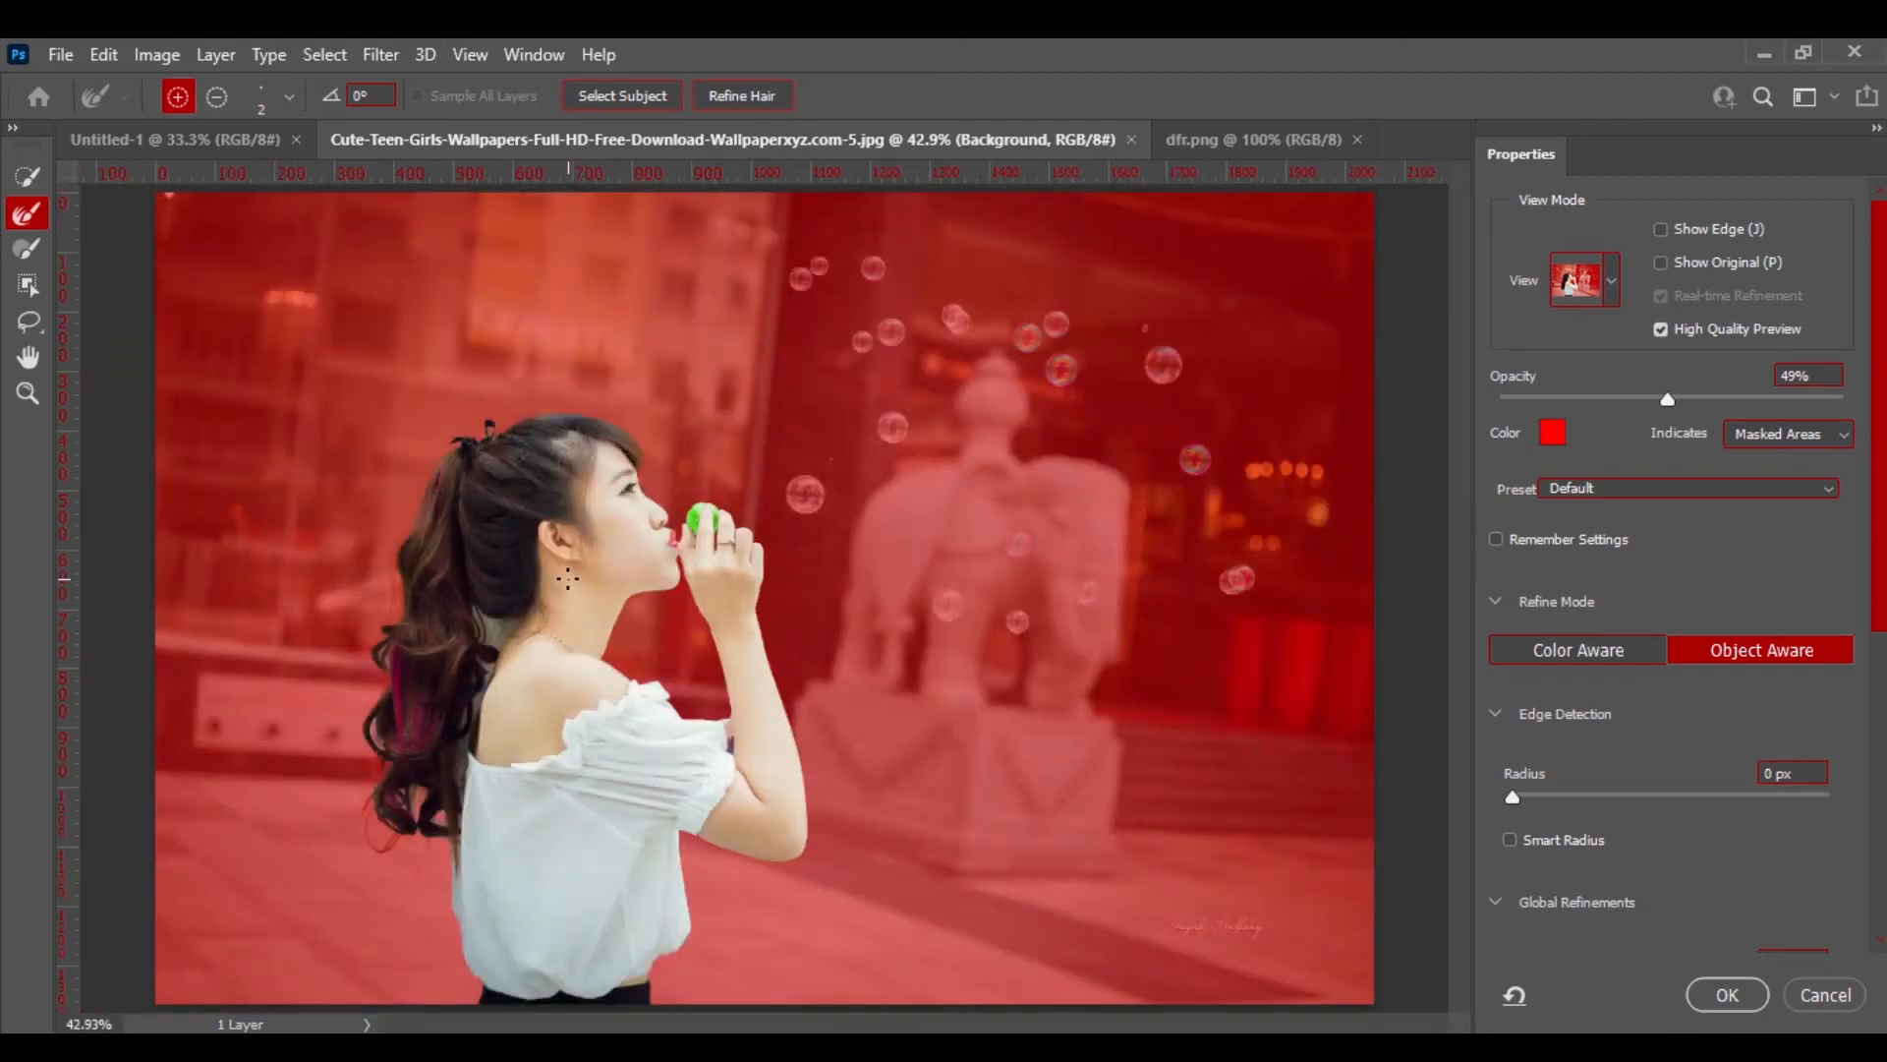
- Refine the background gap between the ponytail and the nape of the neck with a brush size of 20
{"action": "key", "text": "bracketright"}
{"action": "key", "text": "bracketright"}
{"action": "key", "text": "bracketright"}
{"action": "key", "text": "bracketright"}
{"action": "left_click_drag", "start_coordinate": [1877, 604], "coordinate": [1878, 893]}
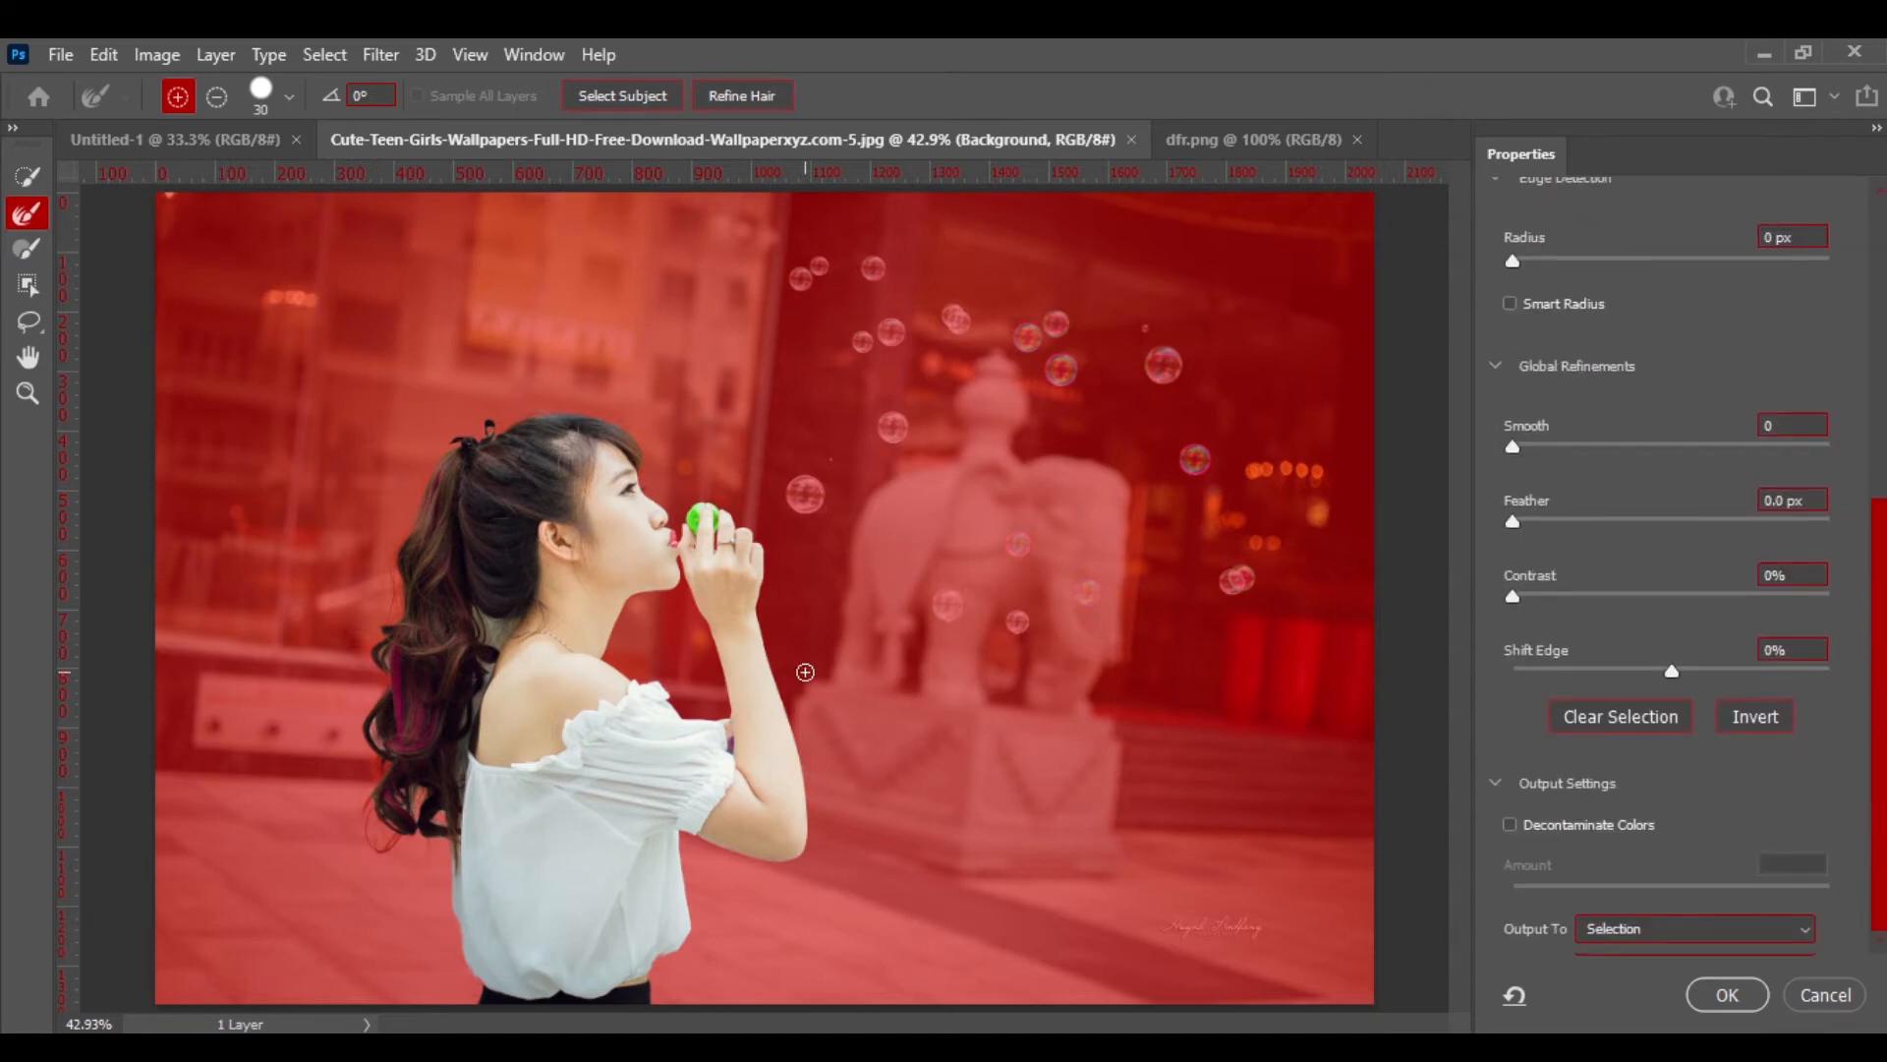
{"action": "key", "text": "ctrl+plus"}
{"action": "key", "text": "ctrl+plus"}
{"action": "key", "text": "ctrl+plus"}
{"action": "key", "text": "ctrl+plus"}
{"action": "left_click_drag", "start_coordinate": [840, 1025], "coordinate": [699, 1024]}
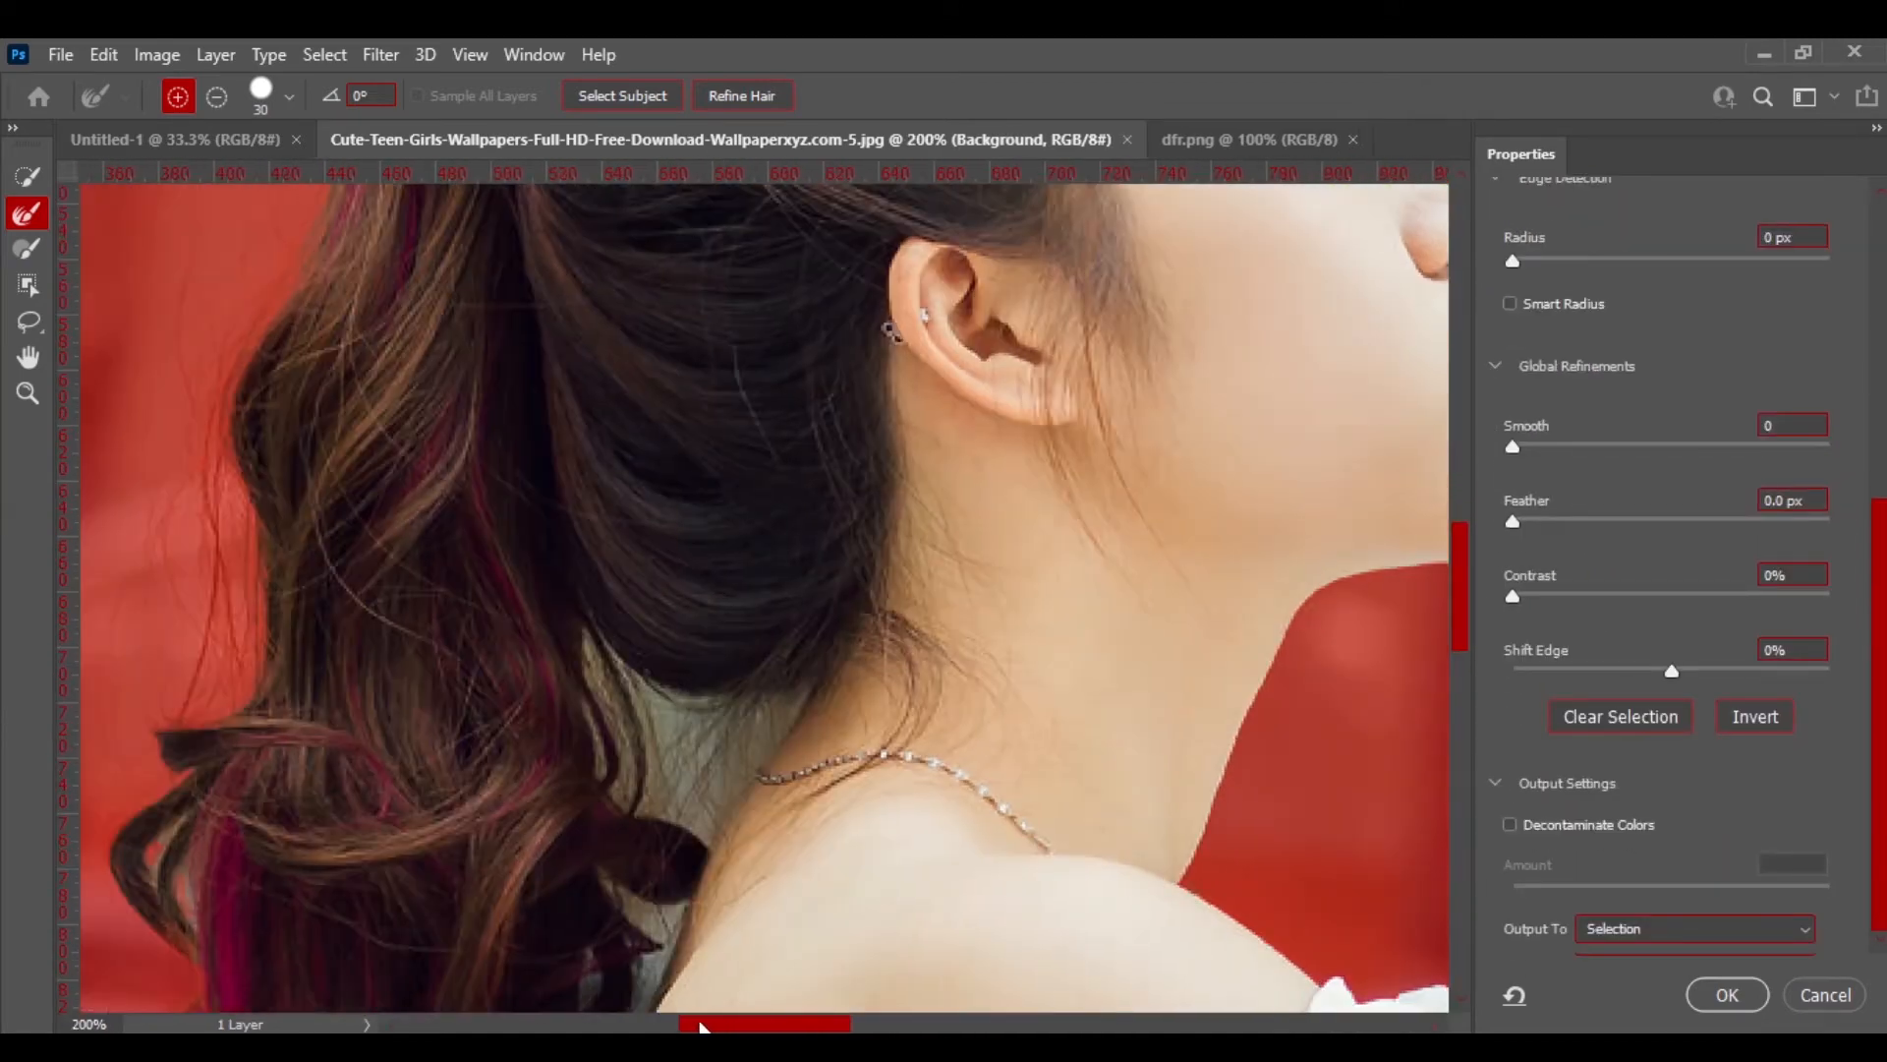
{"action": "left_click_drag", "start_coordinate": [1458, 556], "coordinate": [1459, 618]}
{"action": "key", "text": "bracketleft"}
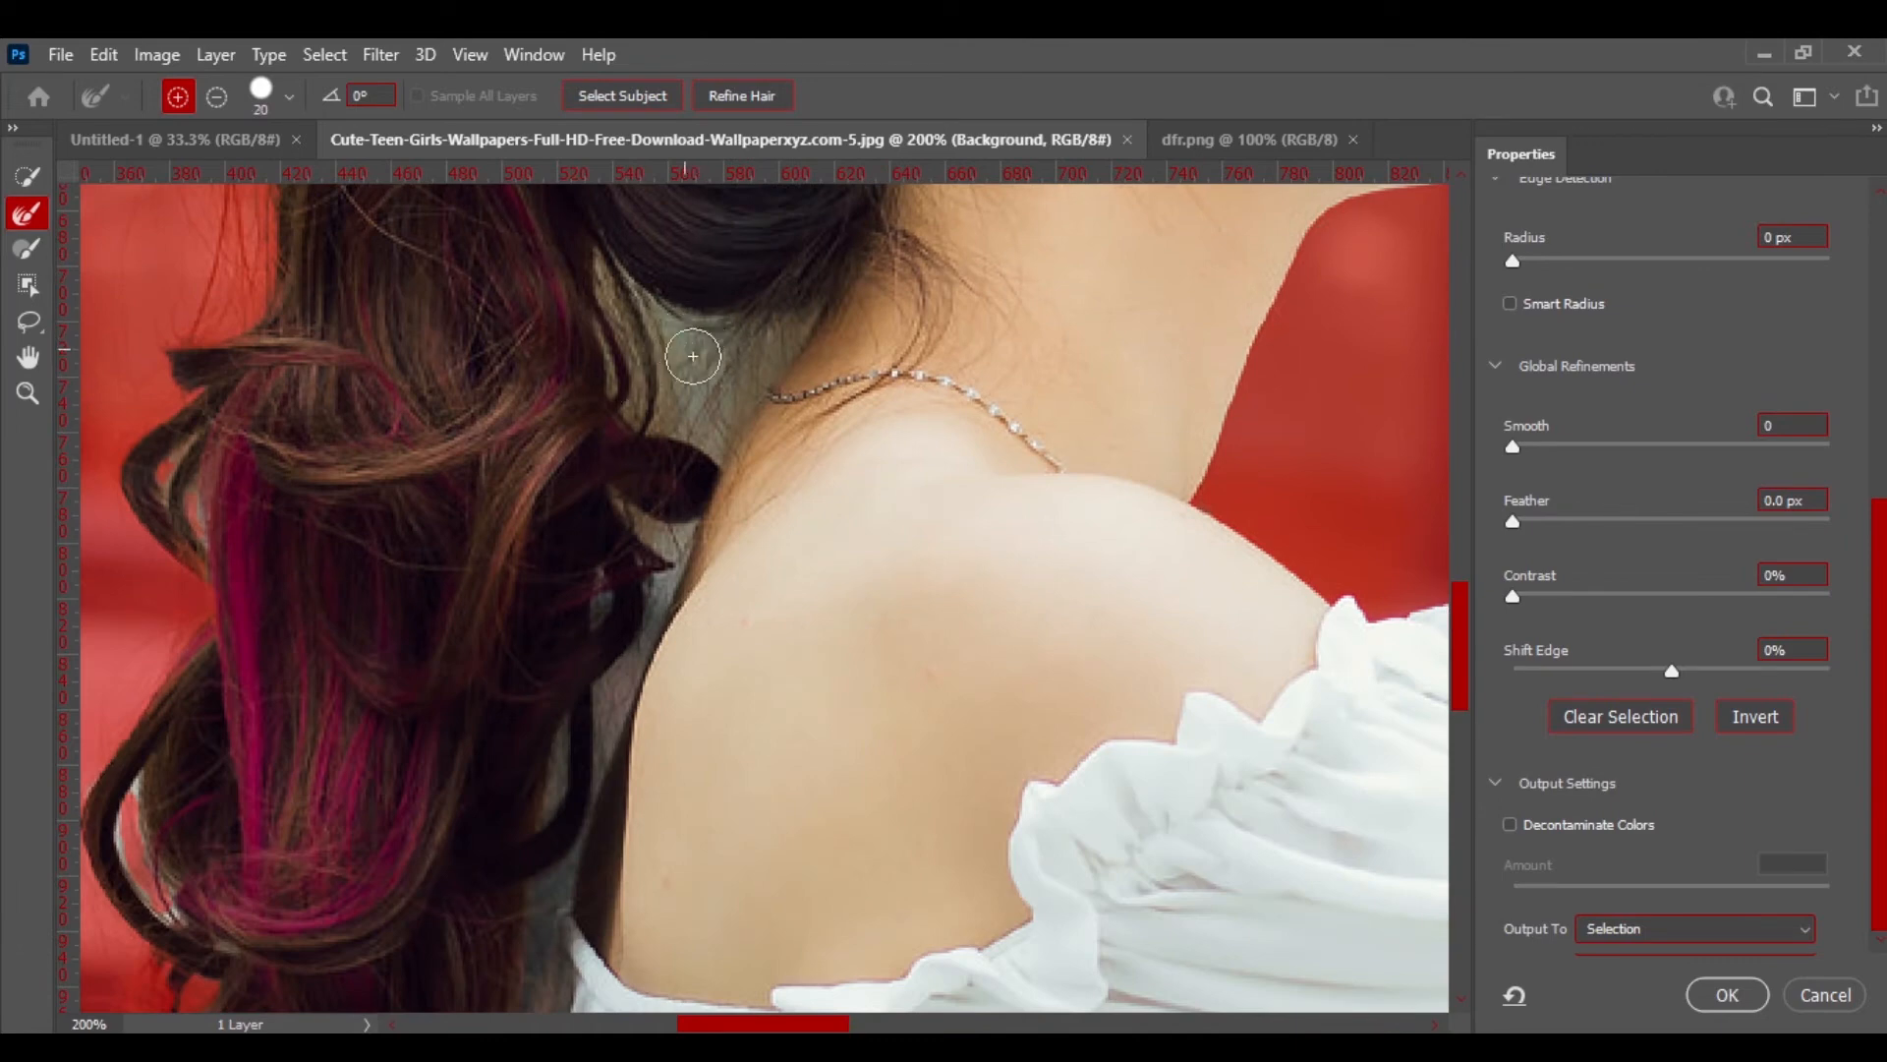
{"action": "left_click_drag", "start_coordinate": [690, 328], "coordinate": [672, 327]}
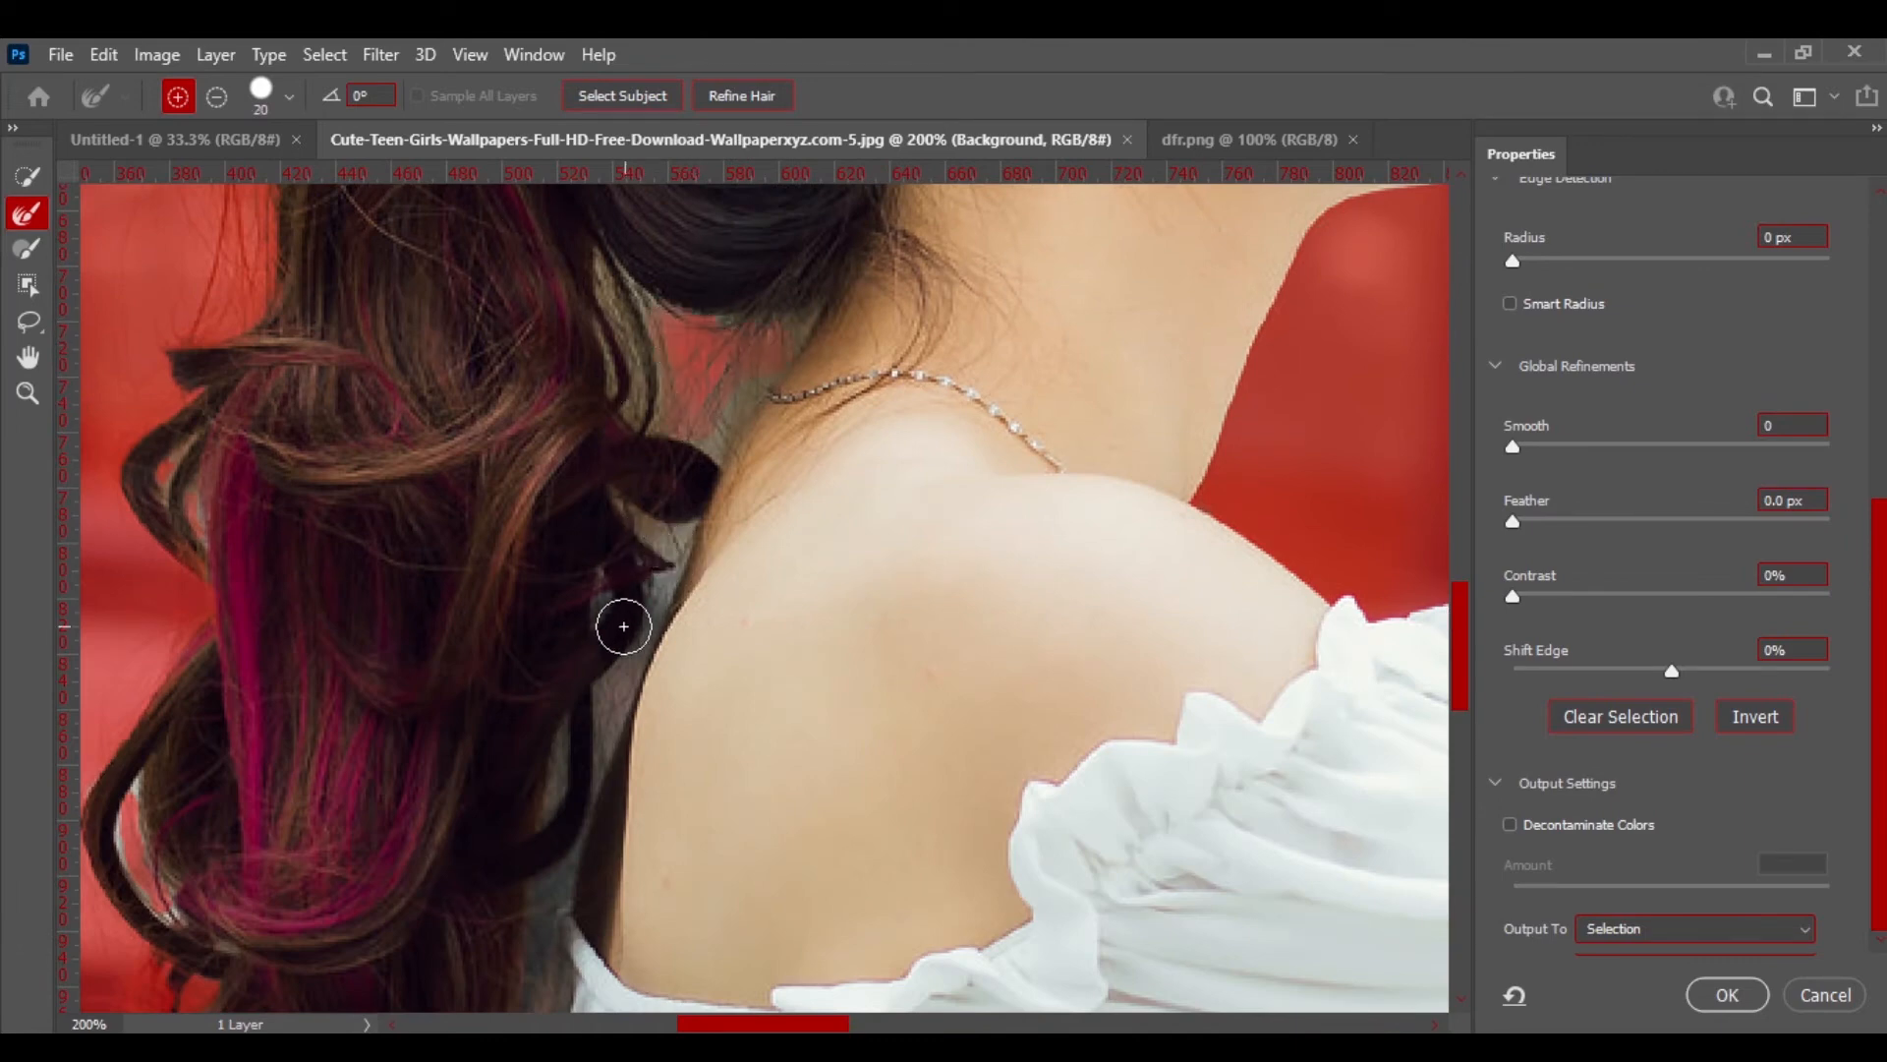
- Mask the background between the lower ponytail and the blouse's back edge with a brush size of 9
{"action": "key", "text": "bracketleft"}
{"action": "key", "text": "bracketleft"}
{"action": "key", "text": "bracketleft"}
{"action": "left_click_drag", "start_coordinate": [1459, 615], "coordinate": [1459, 664]}
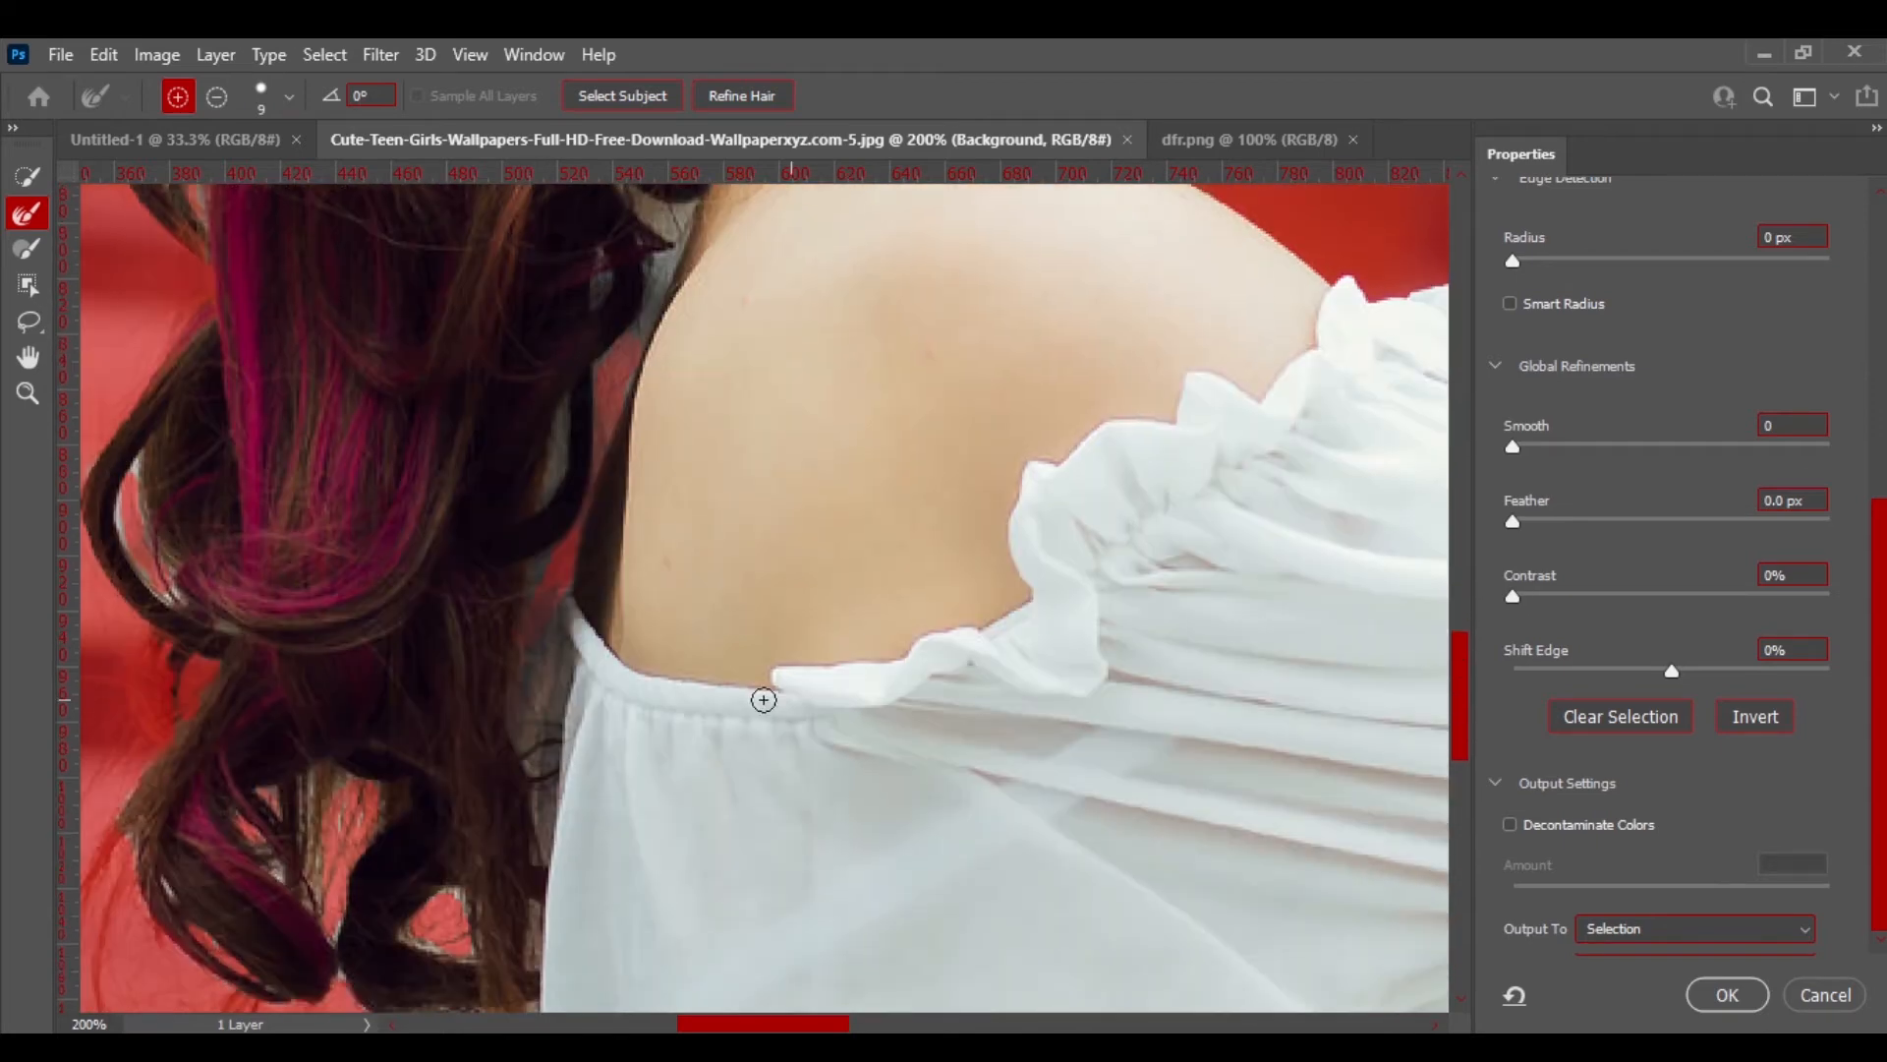
{"action": "left_click_drag", "start_coordinate": [535, 705], "coordinate": [546, 777]}
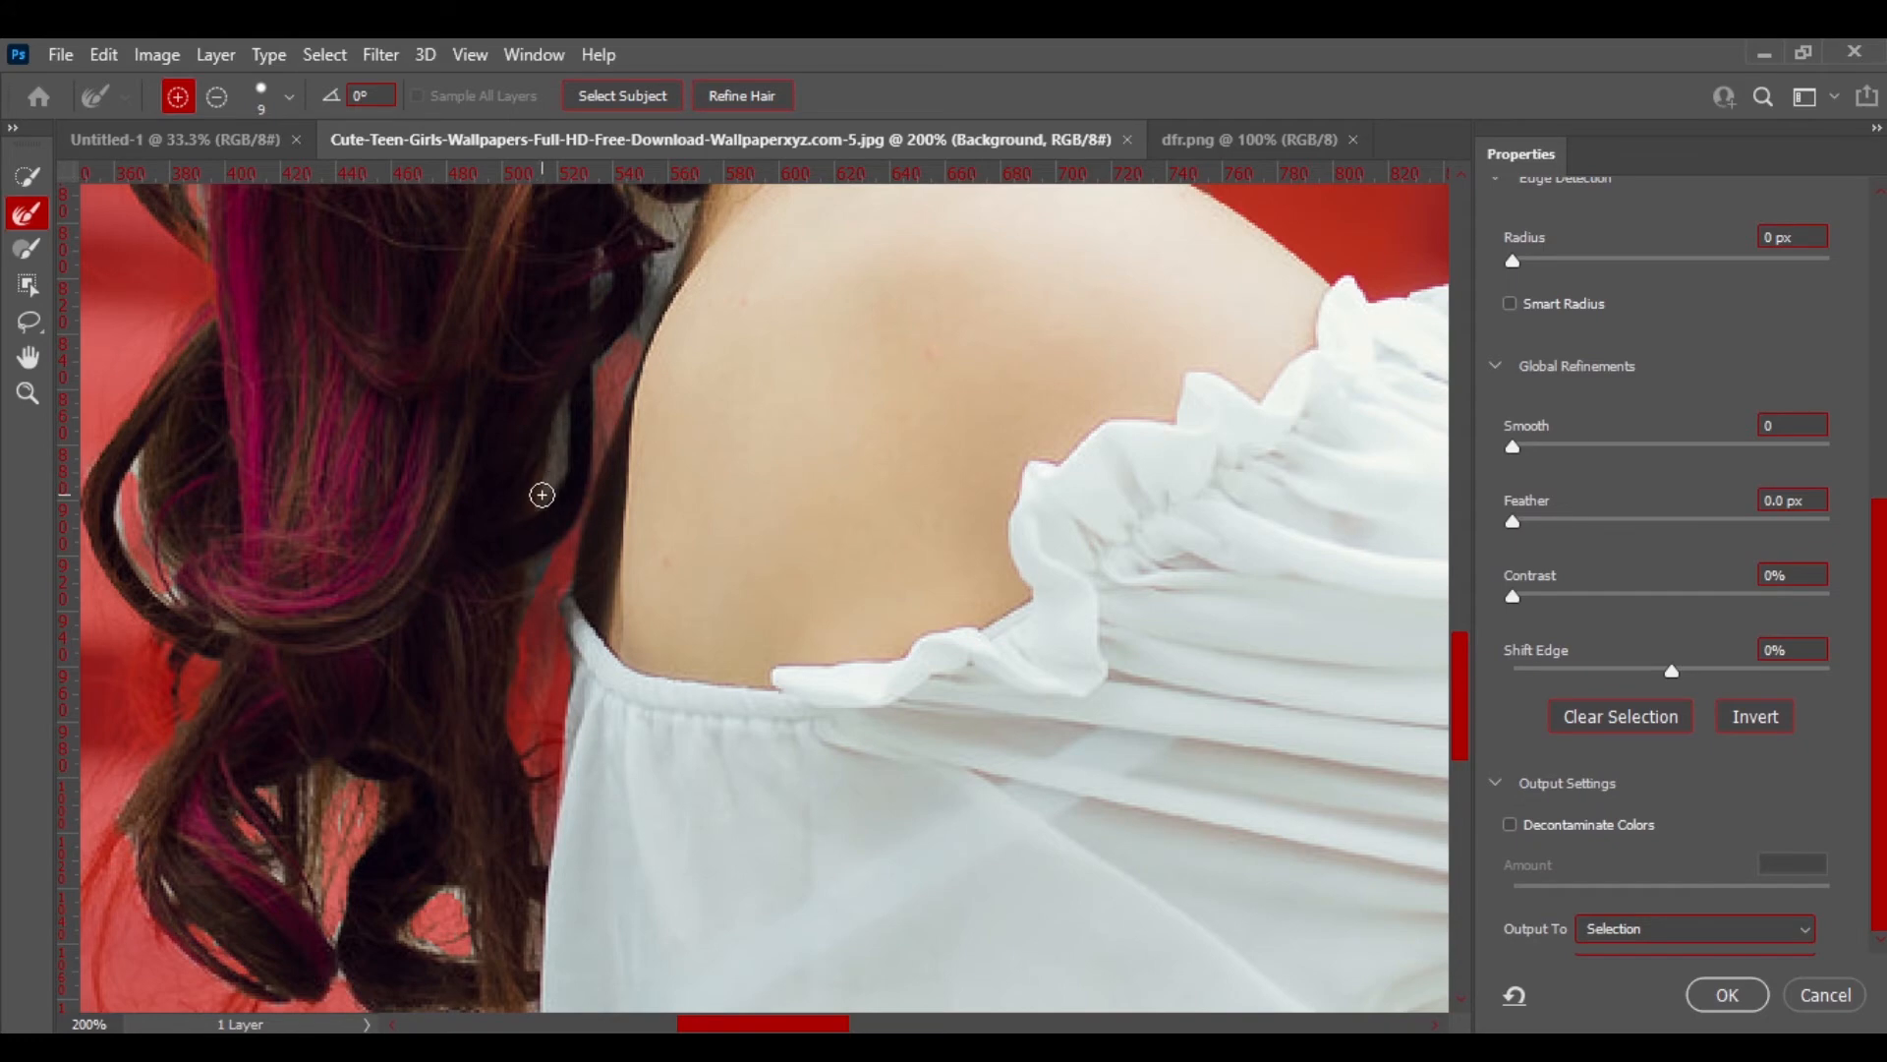
{"action": "left_click_drag", "start_coordinate": [541, 495], "coordinate": [547, 507]}
- Refine the remaining gaps between the ponytail curls, shoulder and neck with a brush size of 7
{"action": "left_click_drag", "start_coordinate": [1461, 645], "coordinate": [1461, 588]}
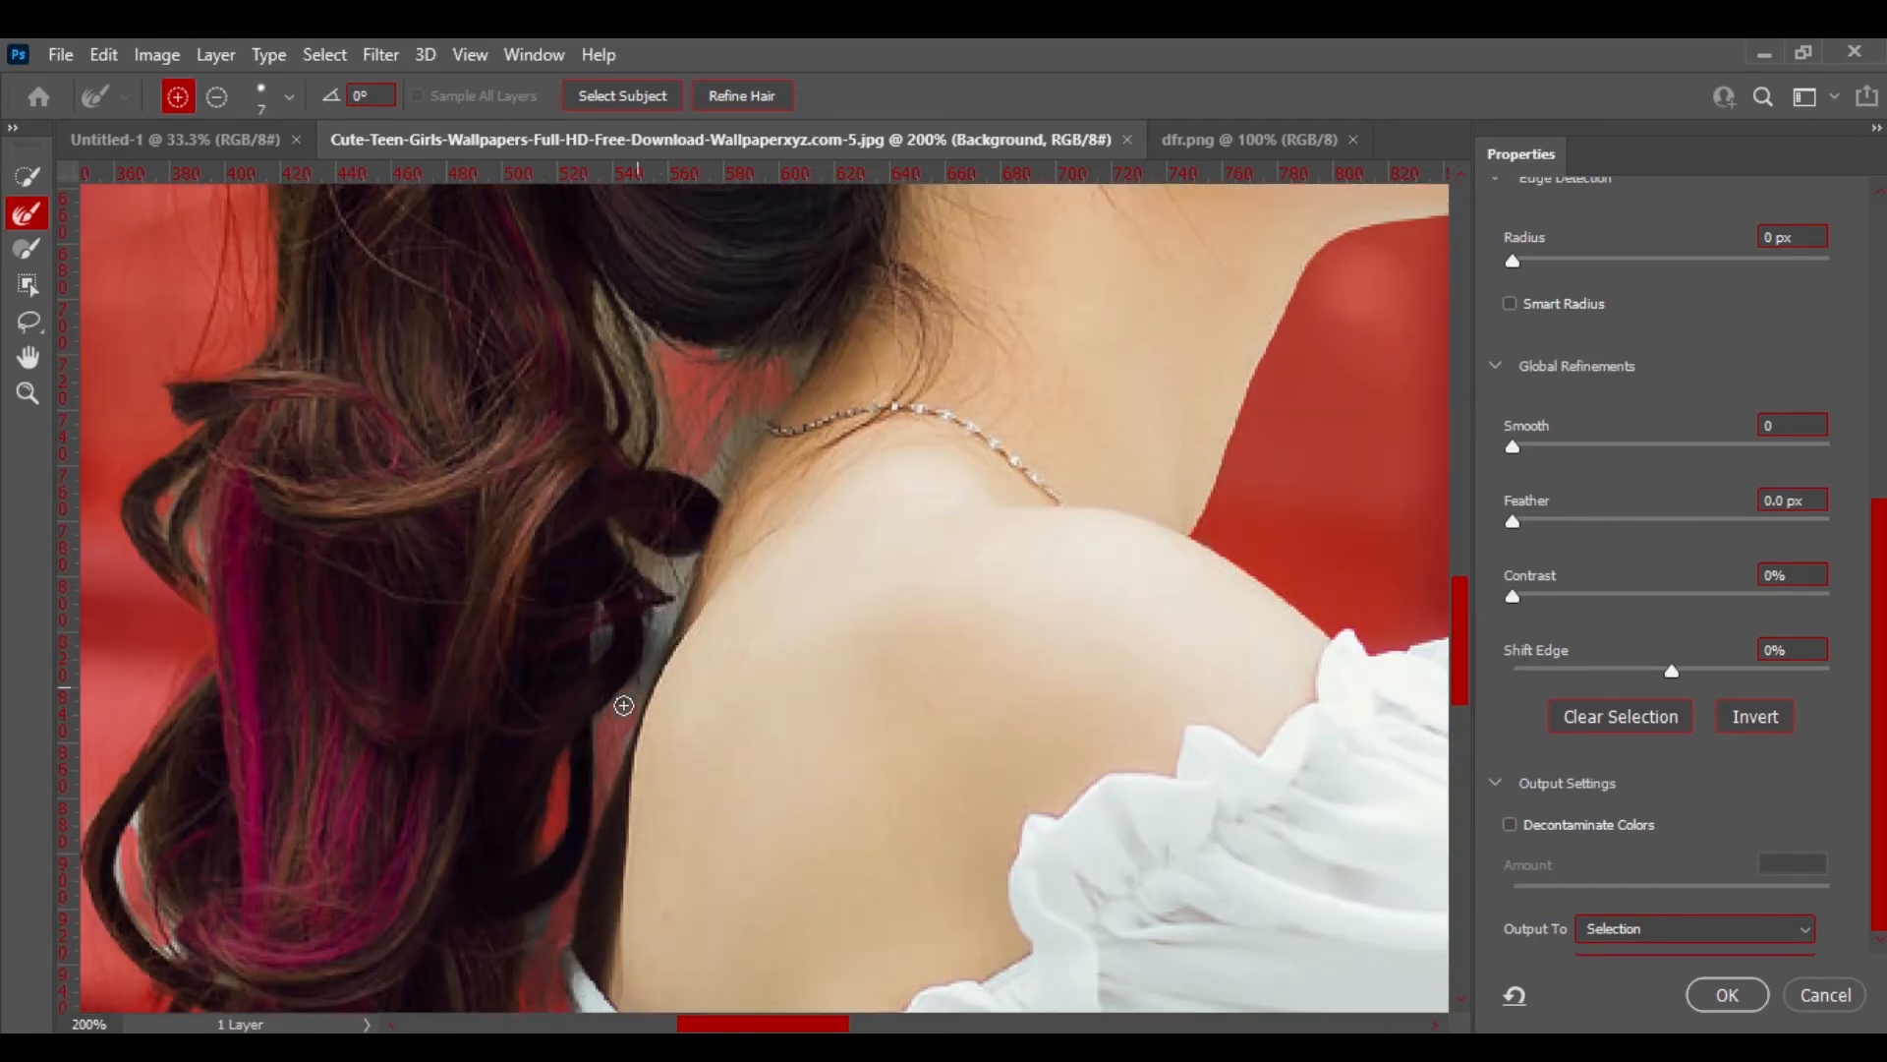
{"action": "left_click_drag", "start_coordinate": [624, 705], "coordinate": [603, 630]}
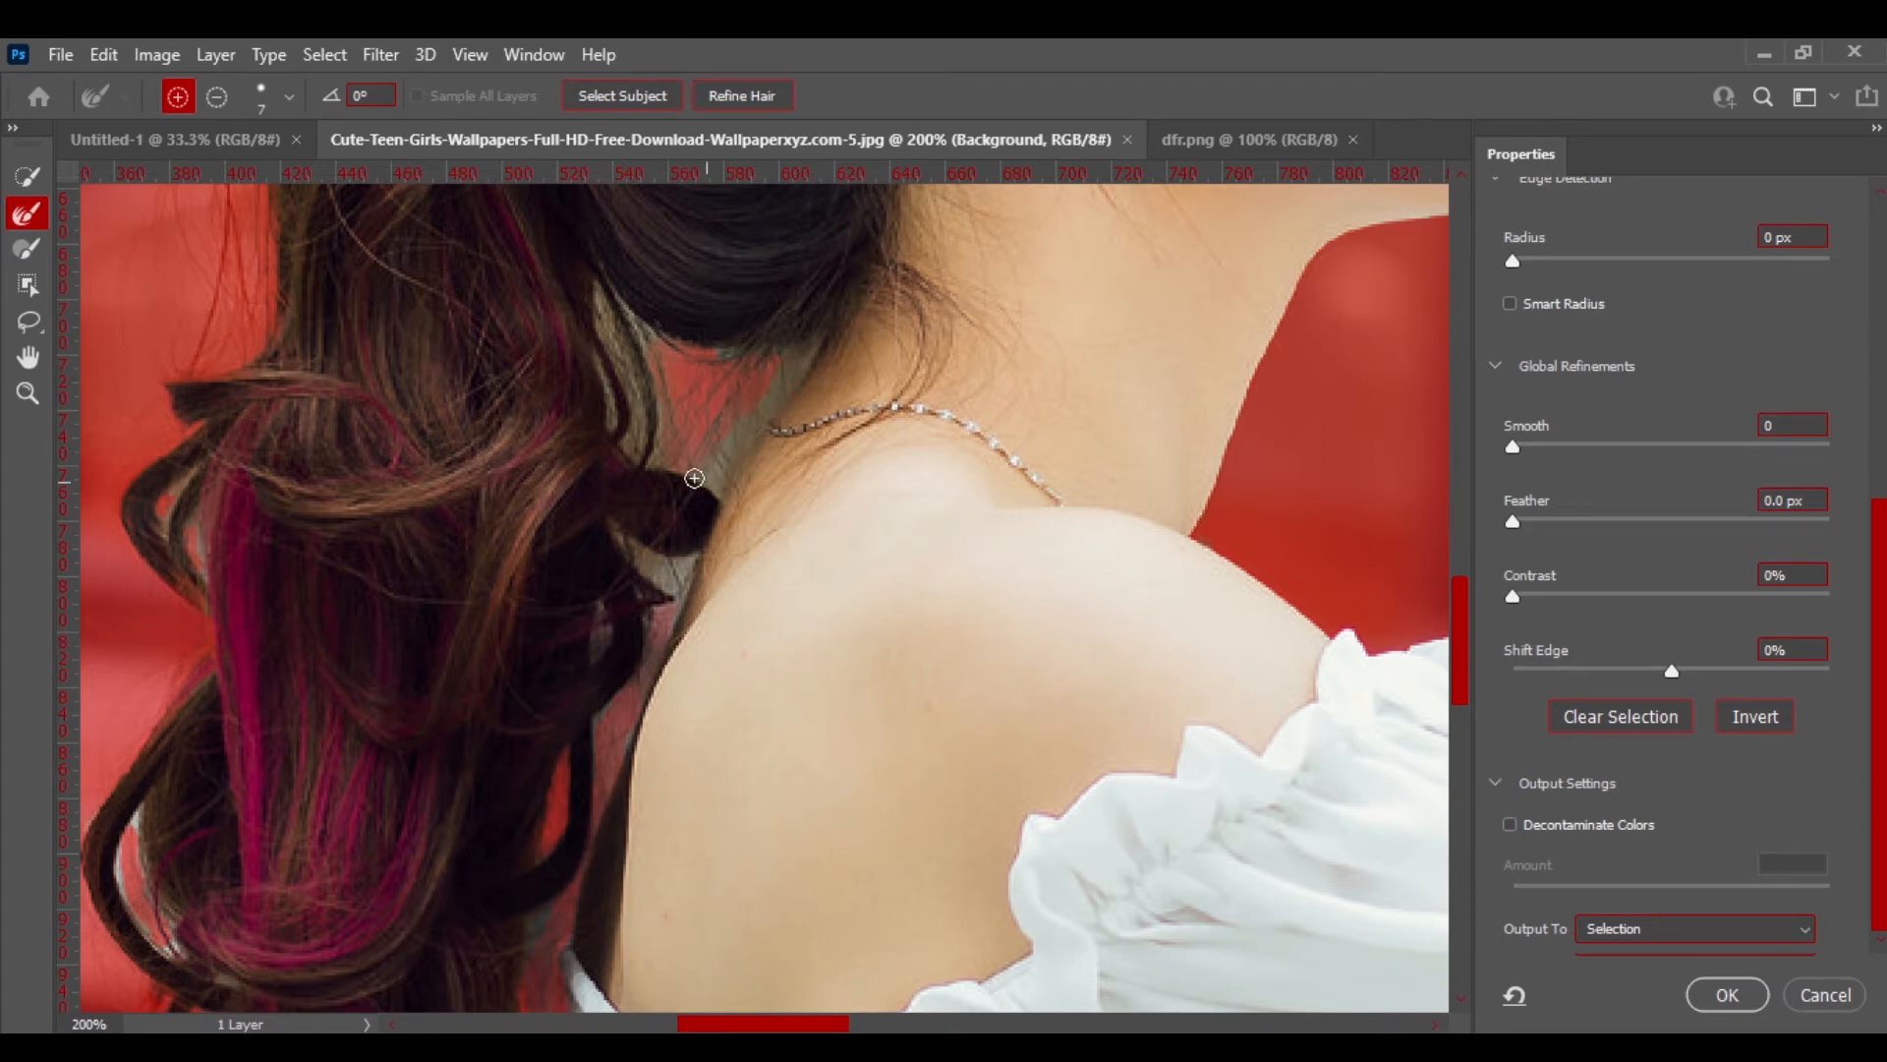
{"action": "mouse_move", "coordinate": [629, 444]}
{"action": "left_mouse_down"}
{"action": "mouse_move", "coordinate": [595, 297]}
{"action": "mouse_move", "coordinate": [649, 413]}
{"action": "left_mouse_up"}
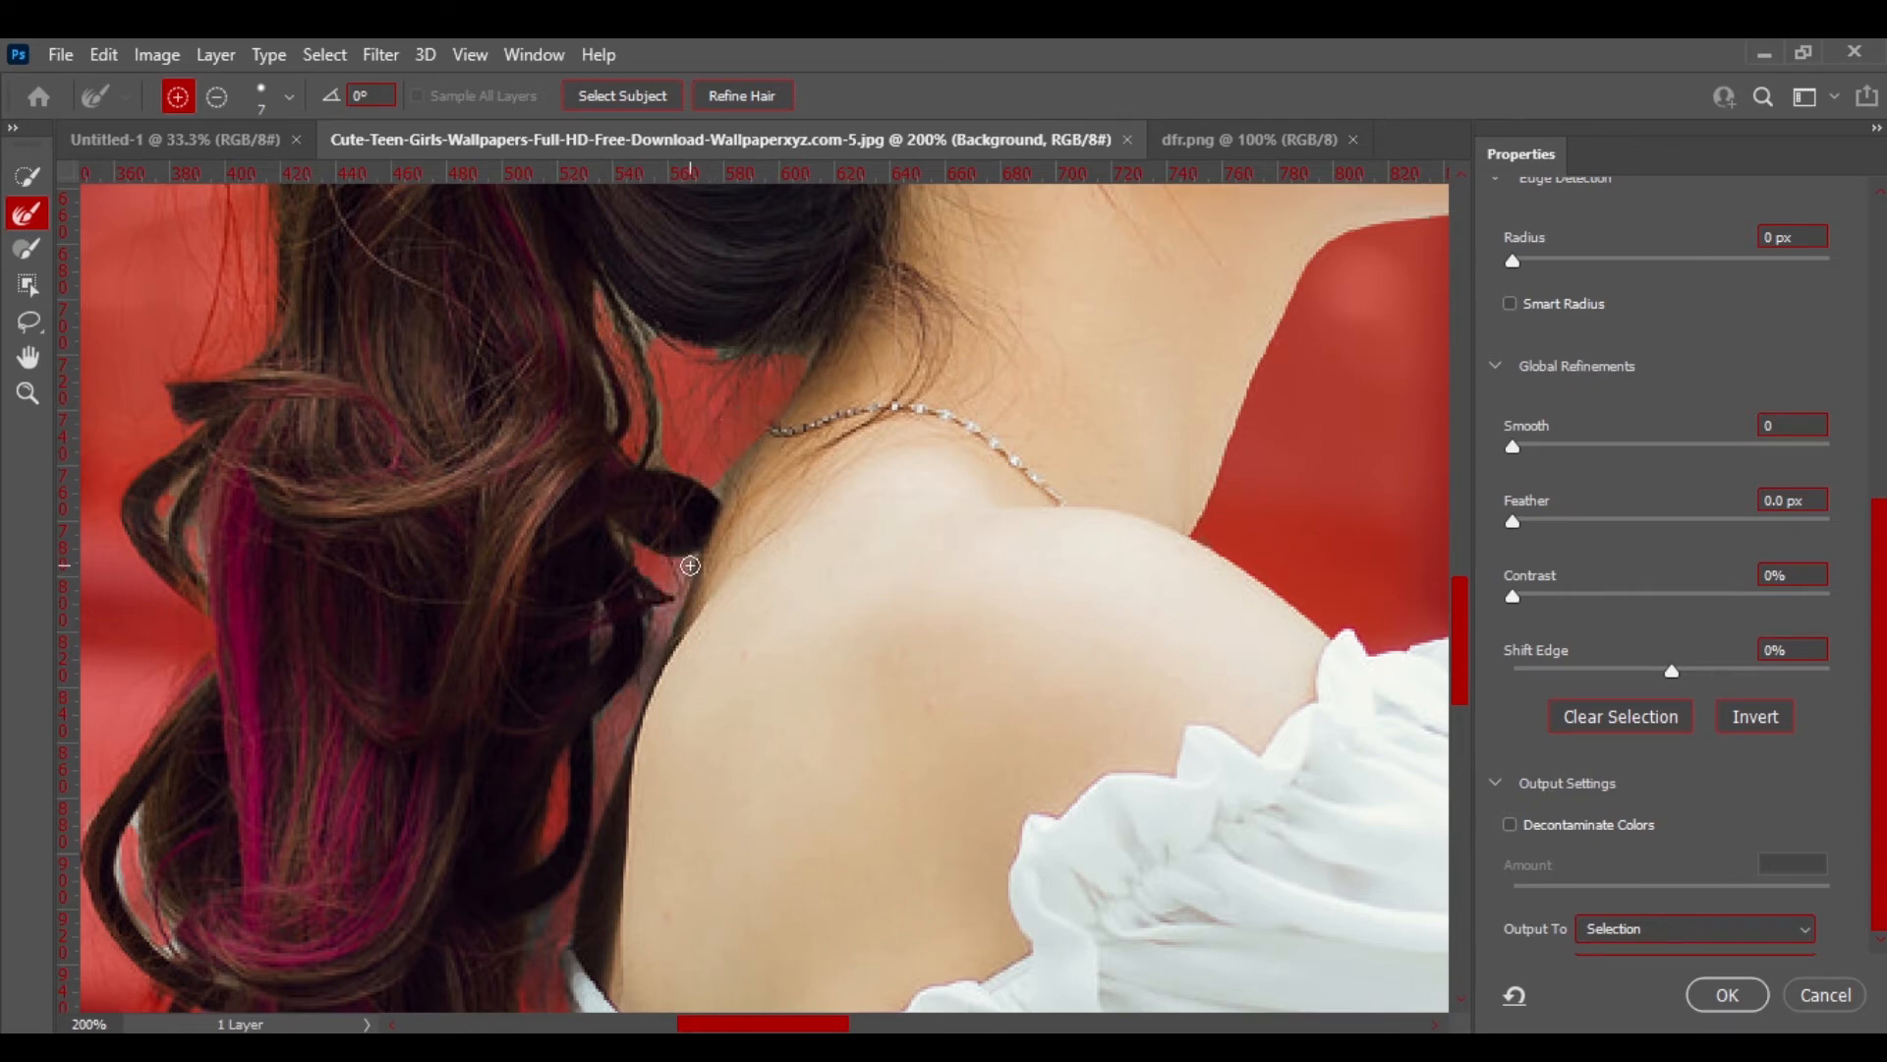
{"action": "key", "text": "ctrl+0"}
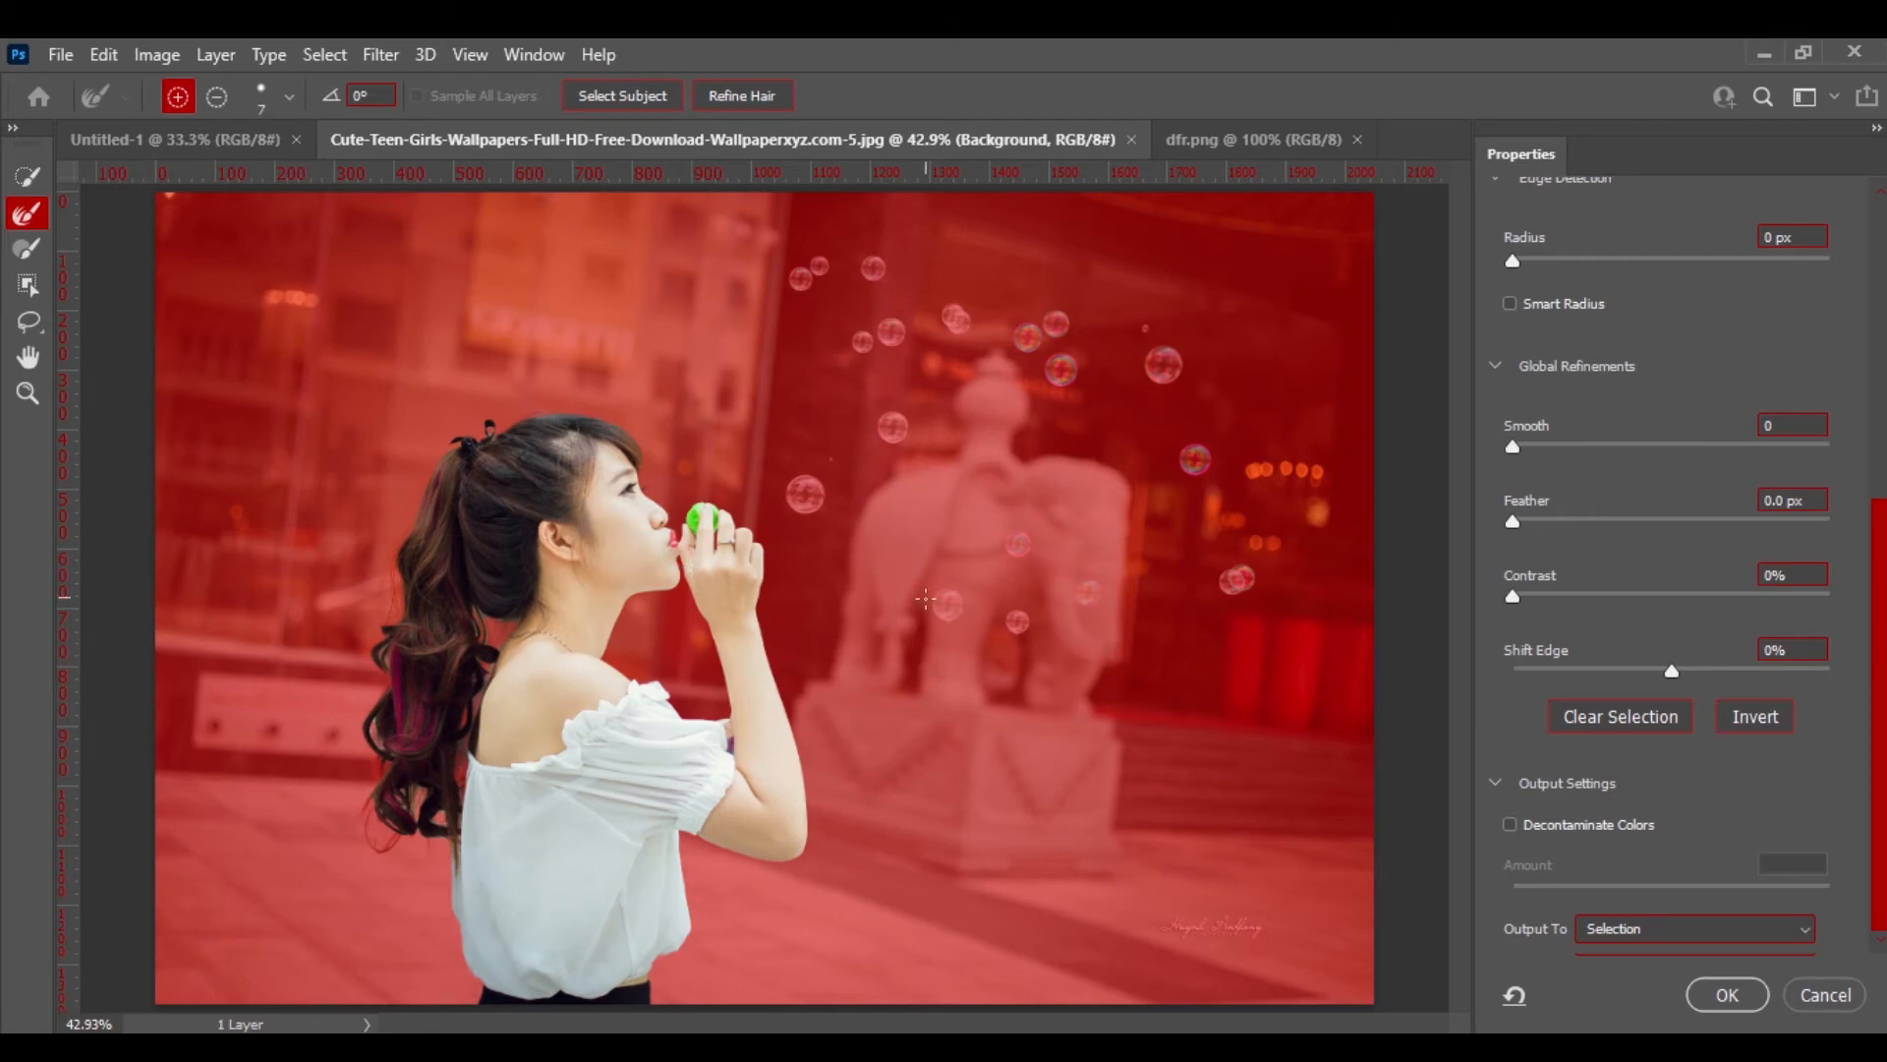
- Set the brush size to 30 and output the refined selection as a new layer with layer mask
{"action": "key", "text": "bracketright"}
{"action": "key", "text": "bracketright"}
{"action": "key", "text": "bracketright"}
{"action": "key", "text": "bracketright"}
{"action": "key", "text": "bracketright"}
{"action": "key", "text": "bracketright"}
{"action": "left_click", "coordinate": [1804, 932]}
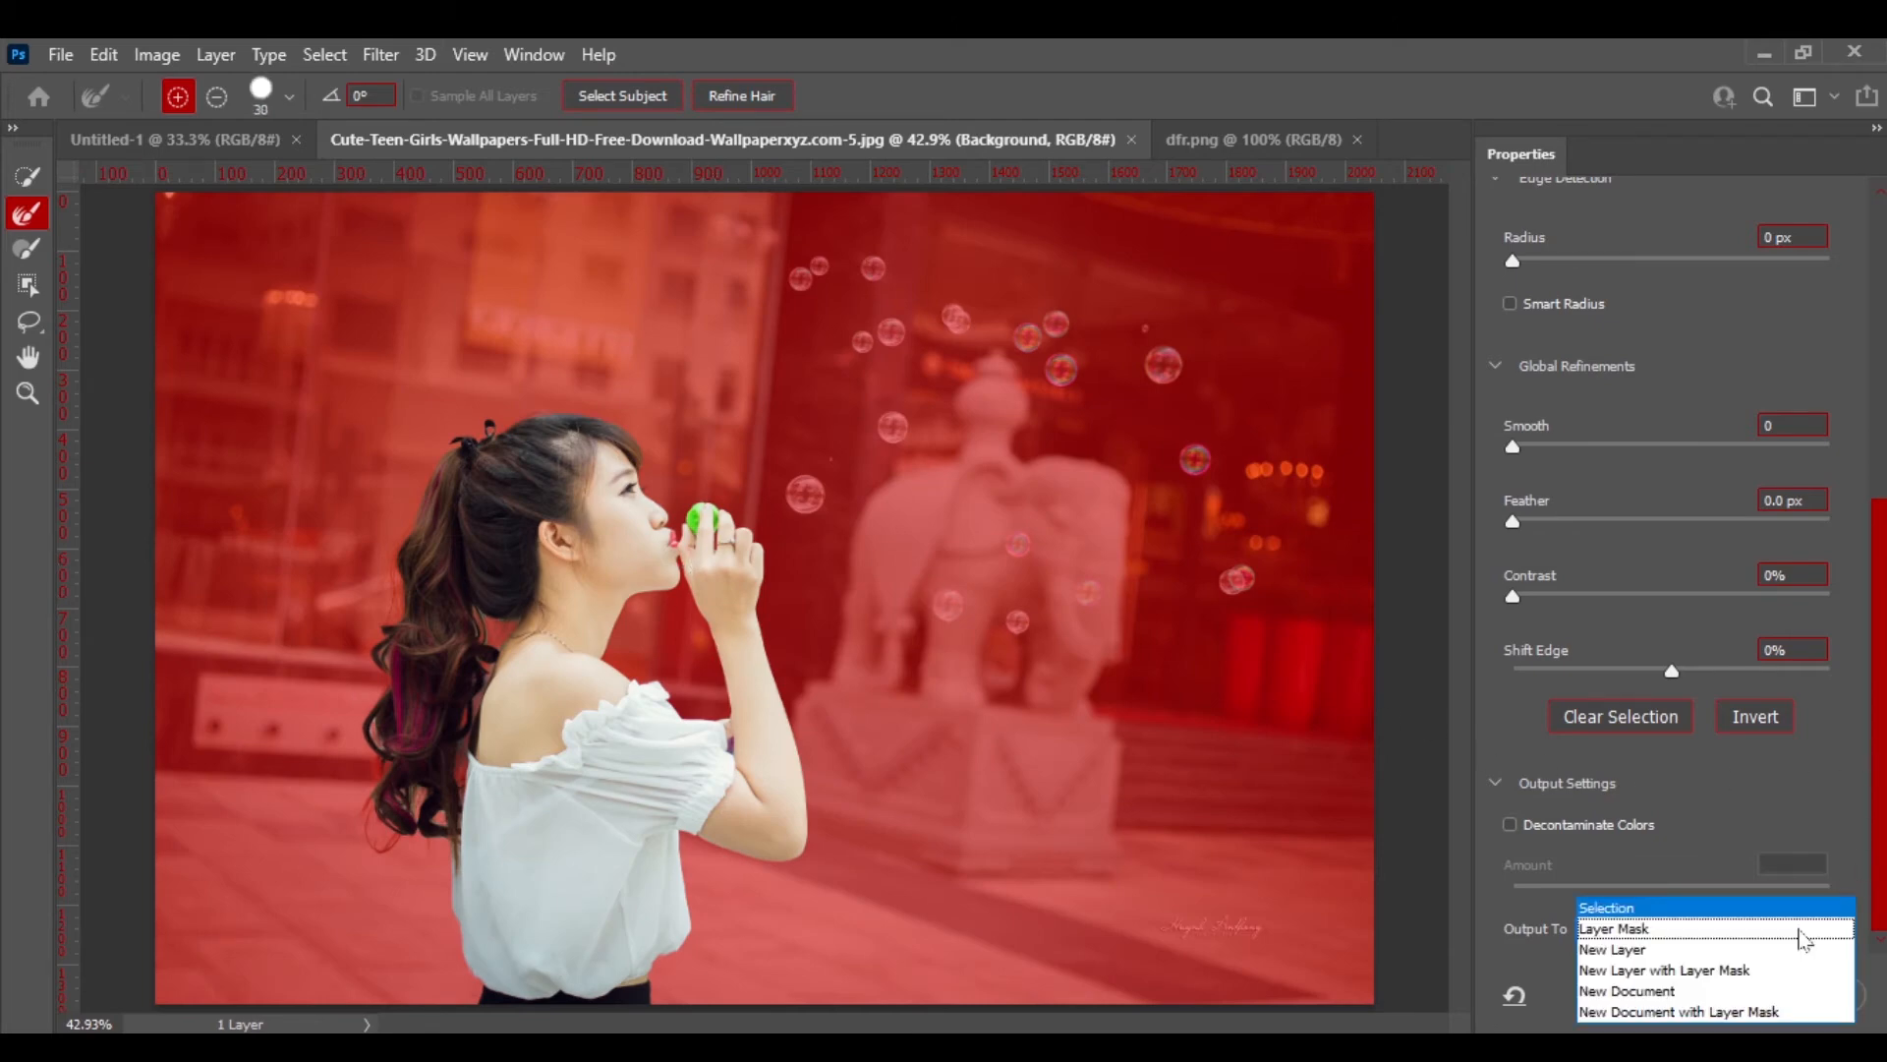
{"action": "left_click", "coordinate": [1699, 972]}
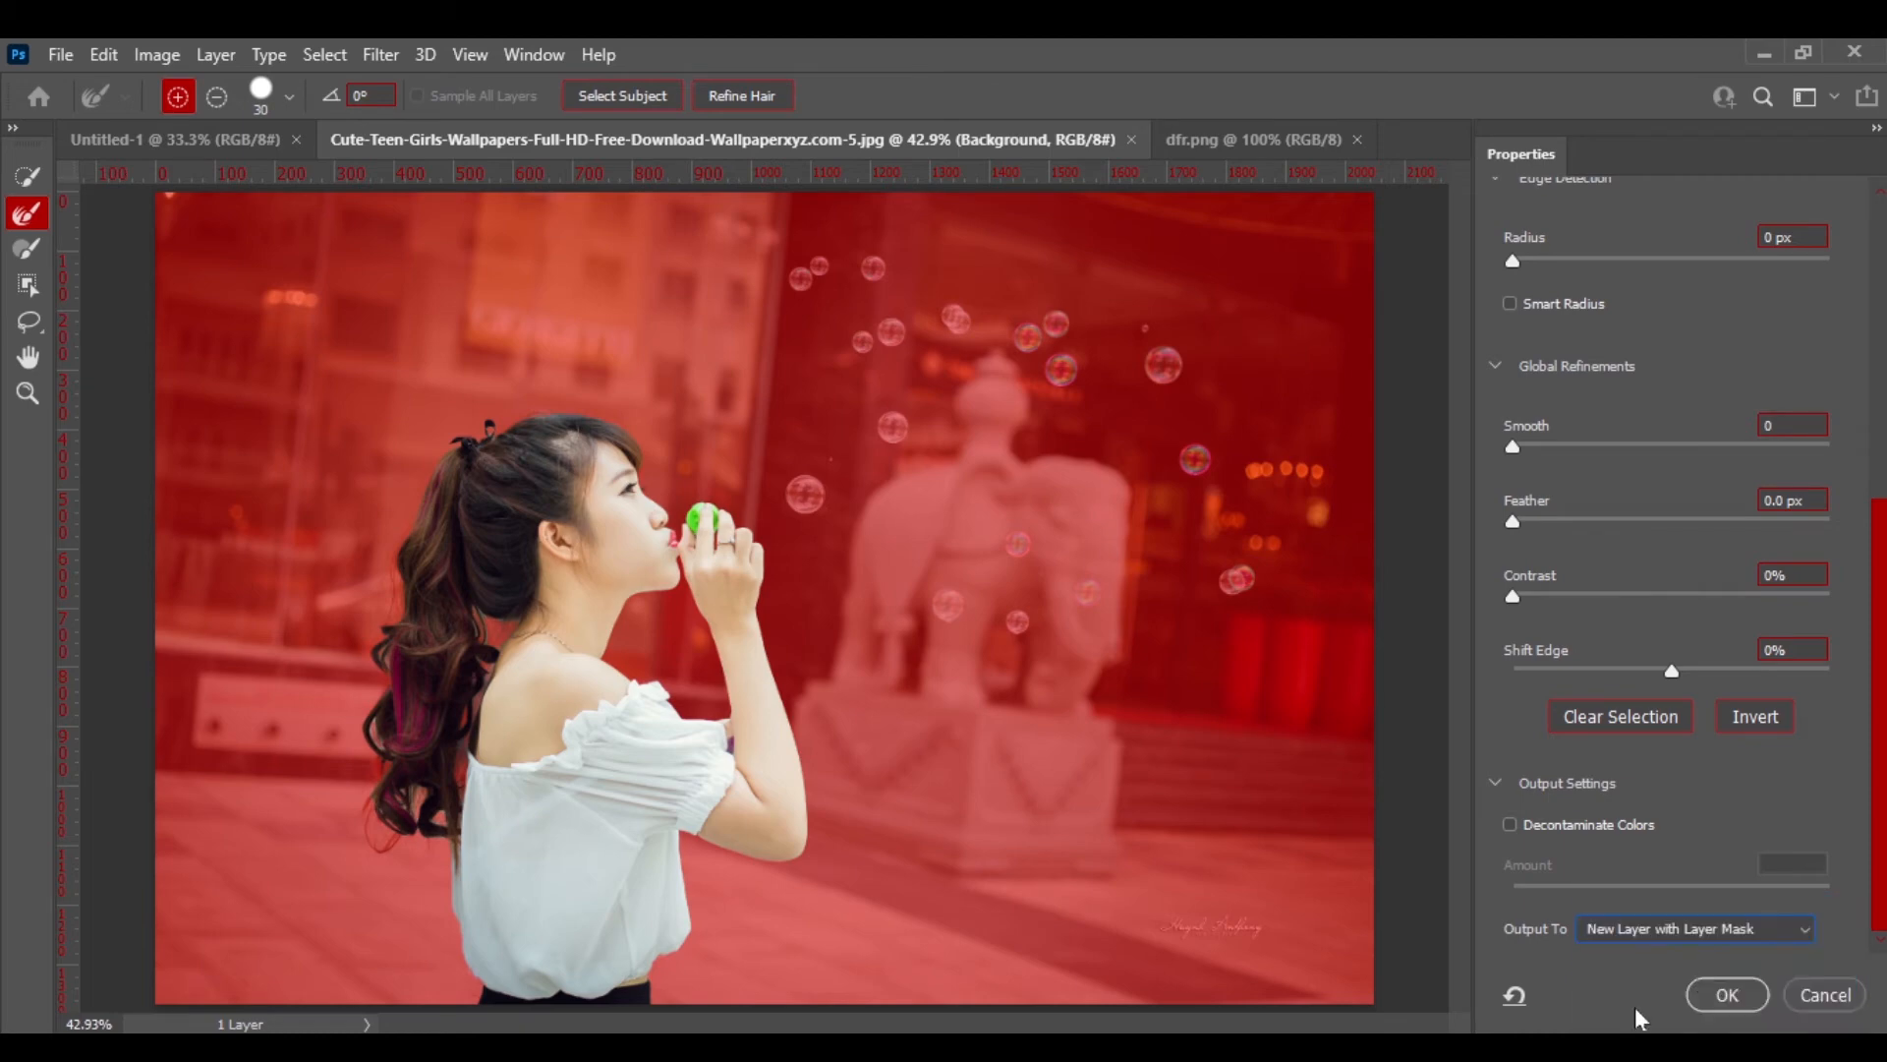
{"action": "left_click", "coordinate": [1738, 992]}
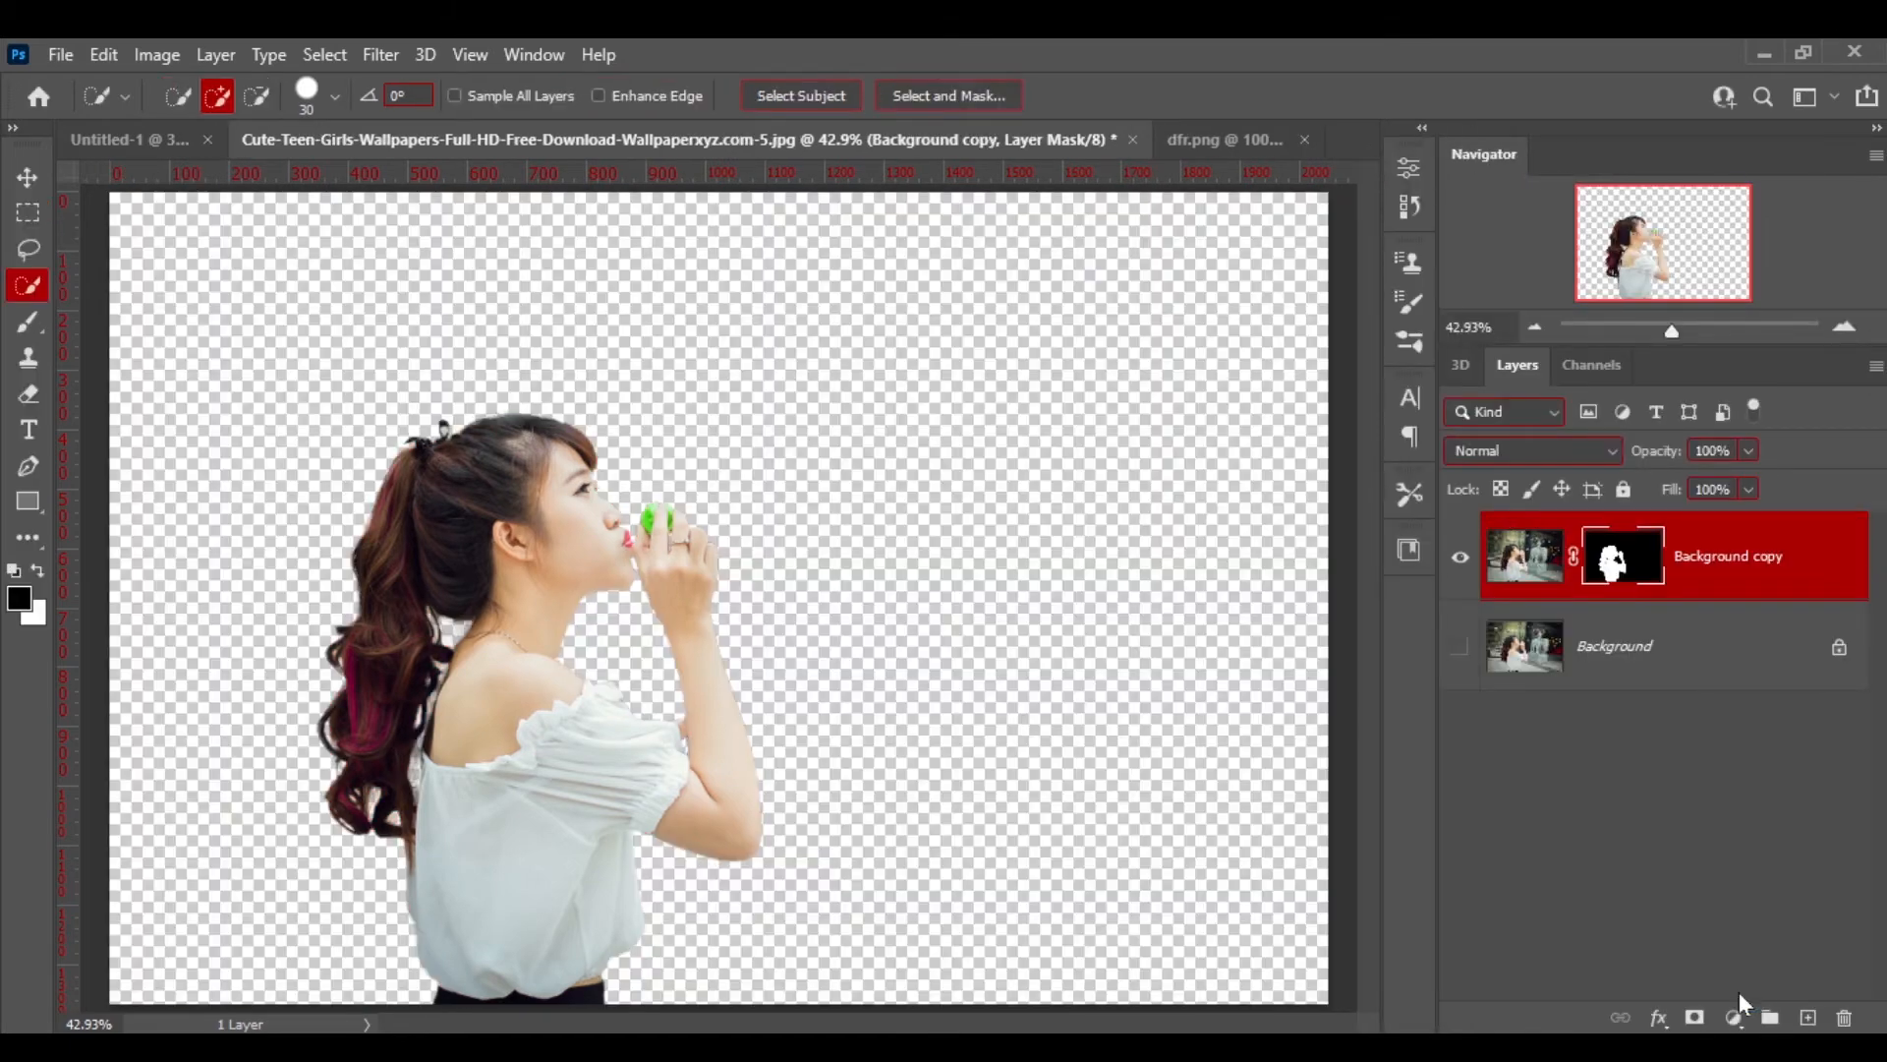
- Show the Background layer and toggle both layers' visibility to compare the cutout with the original photo
{"action": "left_click", "coordinate": [1459, 646]}
{"action": "left_click", "coordinate": [1461, 557]}
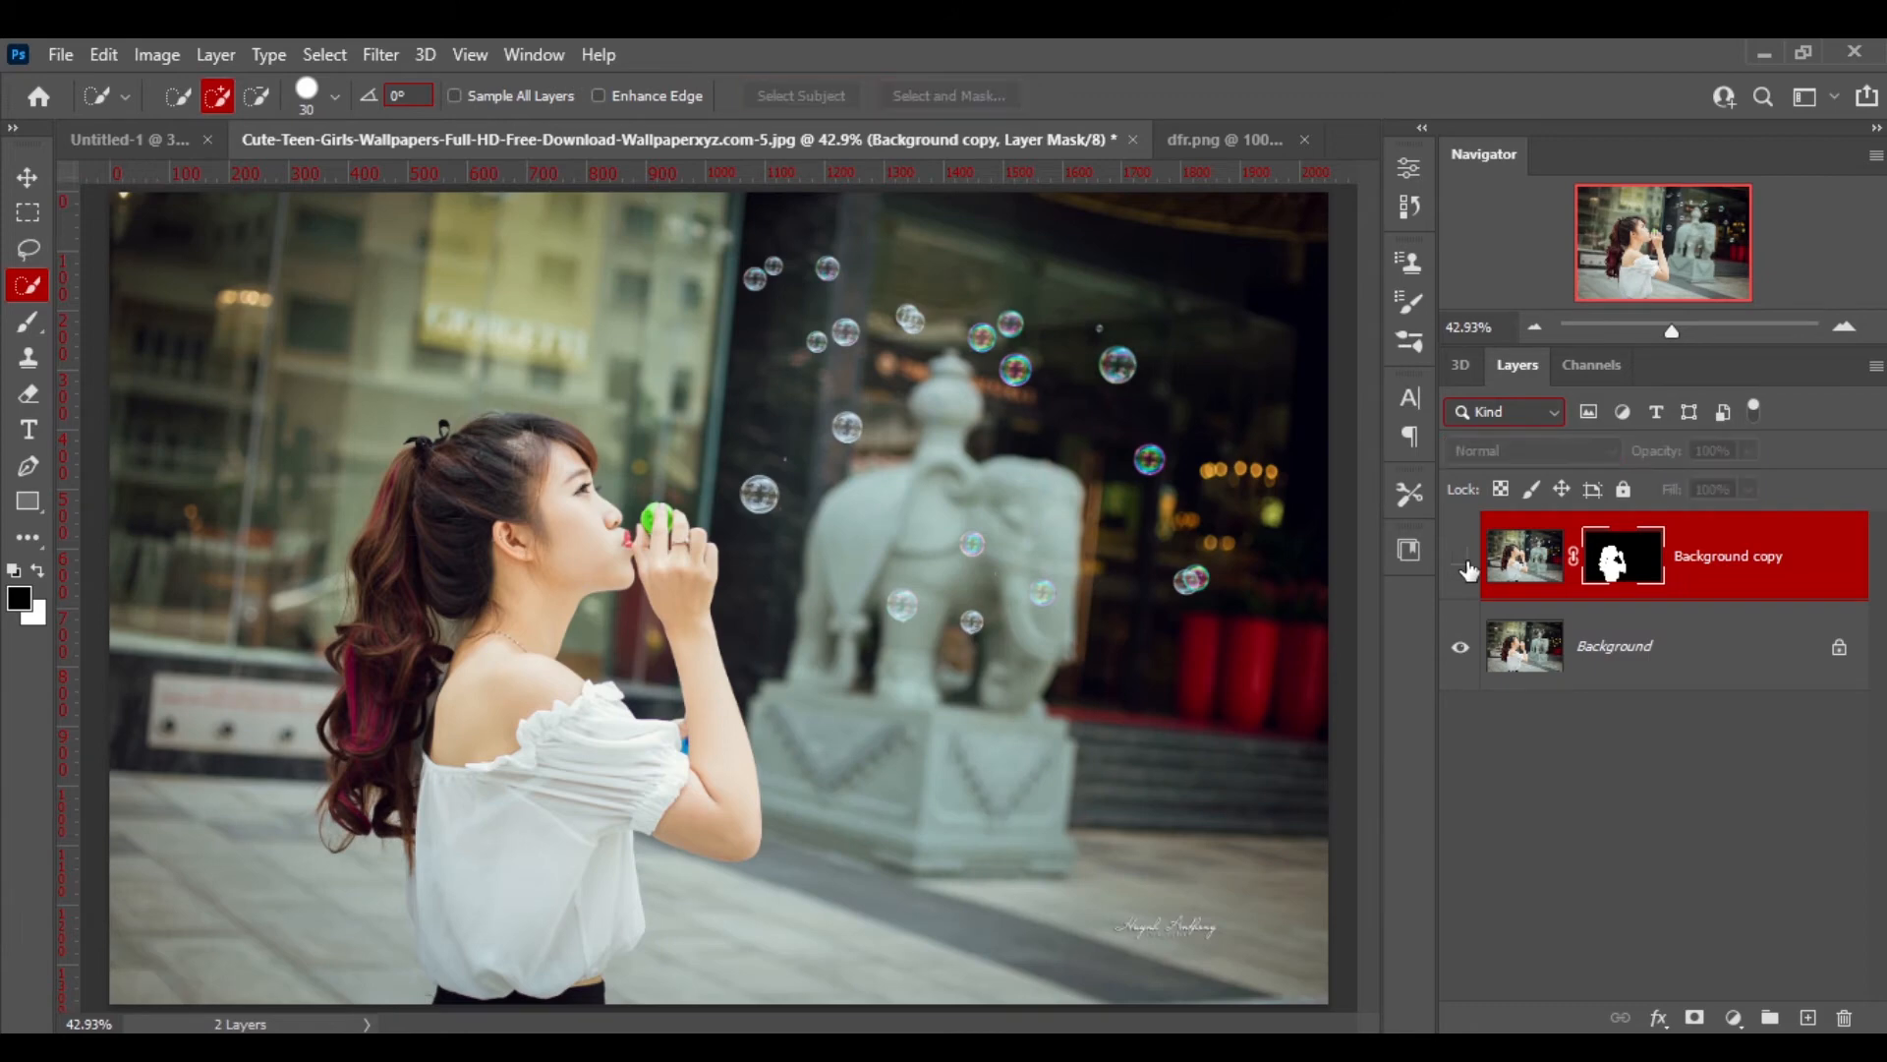
{"action": "left_click", "coordinate": [1462, 557]}
{"action": "left_click", "coordinate": [1461, 647]}
{"action": "left_click", "coordinate": [1461, 646]}
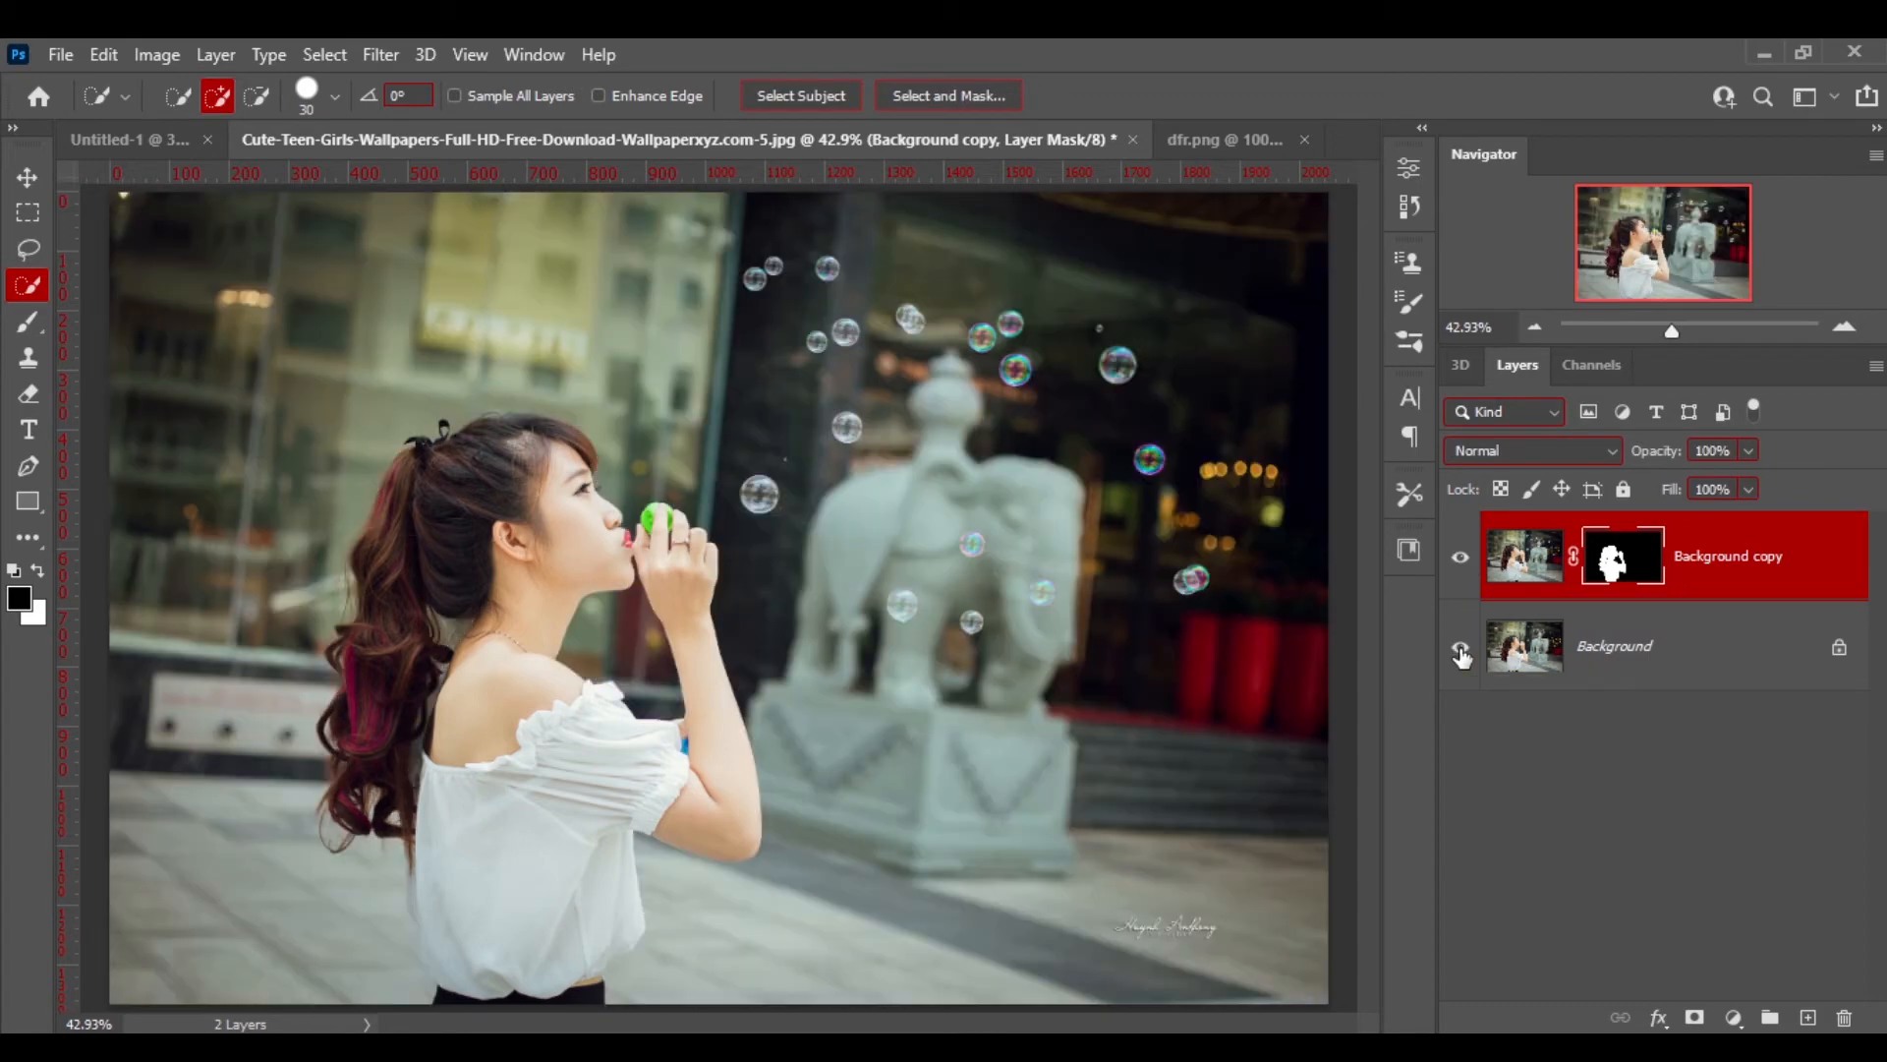
- Quick-select the large bubble beside the girl's hand on the Background layer
{"action": "left_click", "coordinate": [1713, 656]}
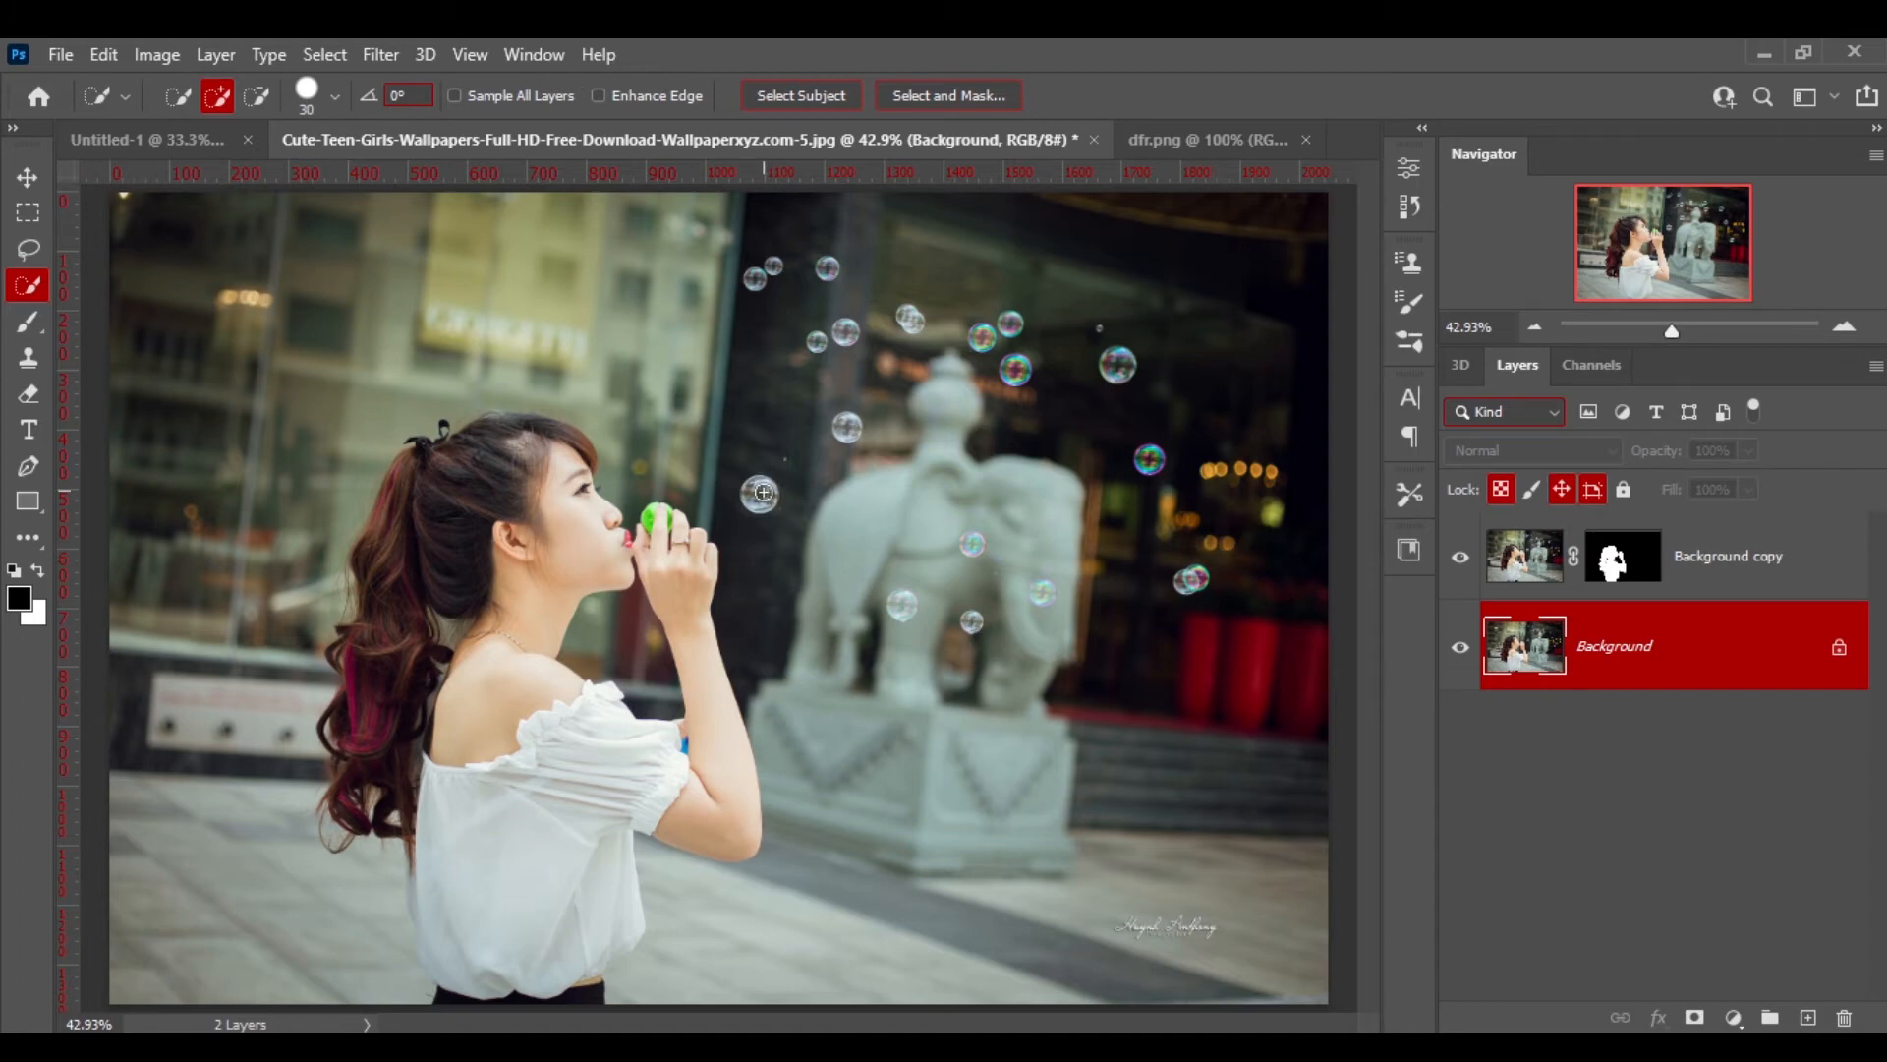
{"action": "key", "text": "ctrl+plus"}
{"action": "key", "text": "ctrl+plus"}
{"action": "key", "text": "ctrl+plus"}
{"action": "key", "text": "ctrl+plus"}
{"action": "left_click_drag", "start_coordinate": [1369, 597], "coordinate": [1371, 543]}
{"action": "left_click_drag", "start_coordinate": [938, 422], "coordinate": [885, 369]}
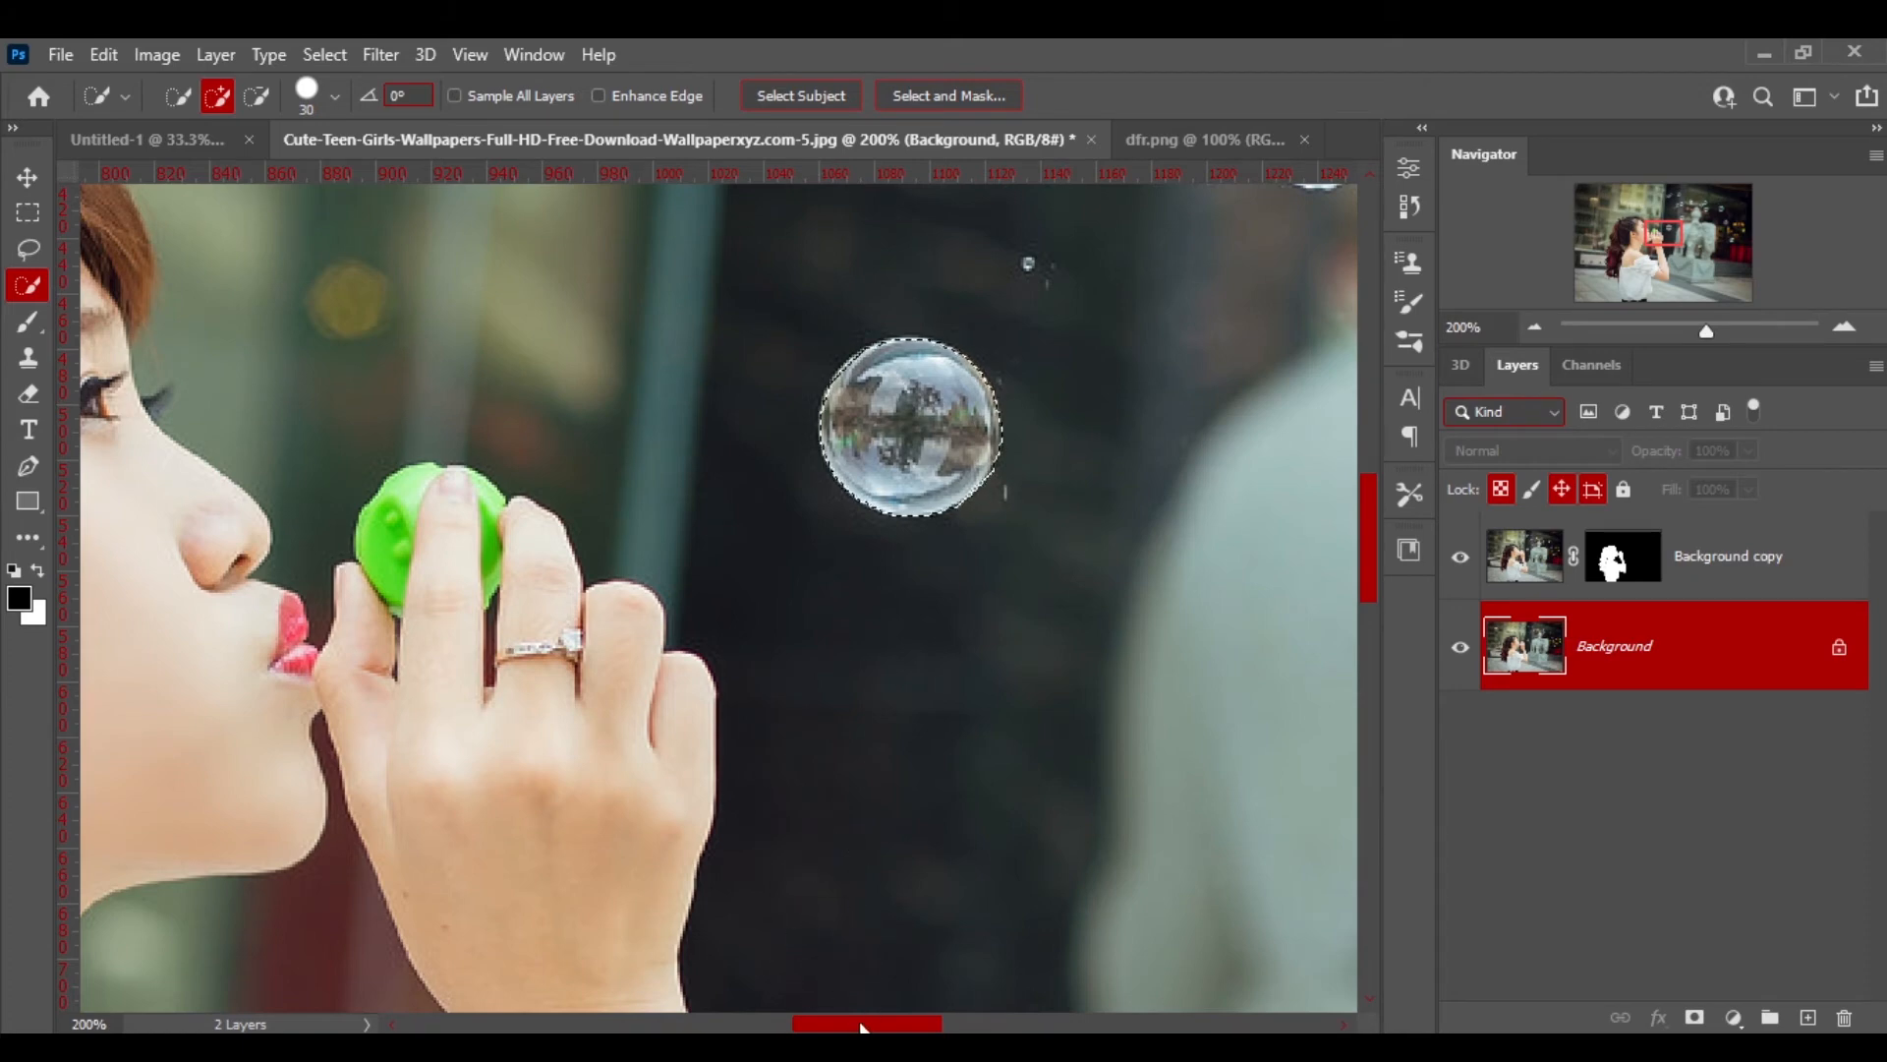
- Add the central, left and lower bubbles in front of the elephant statue to the quick selection
{"action": "left_click_drag", "start_coordinate": [861, 1025], "coordinate": [978, 1025]}
{"action": "left_click", "coordinate": [906, 649]}
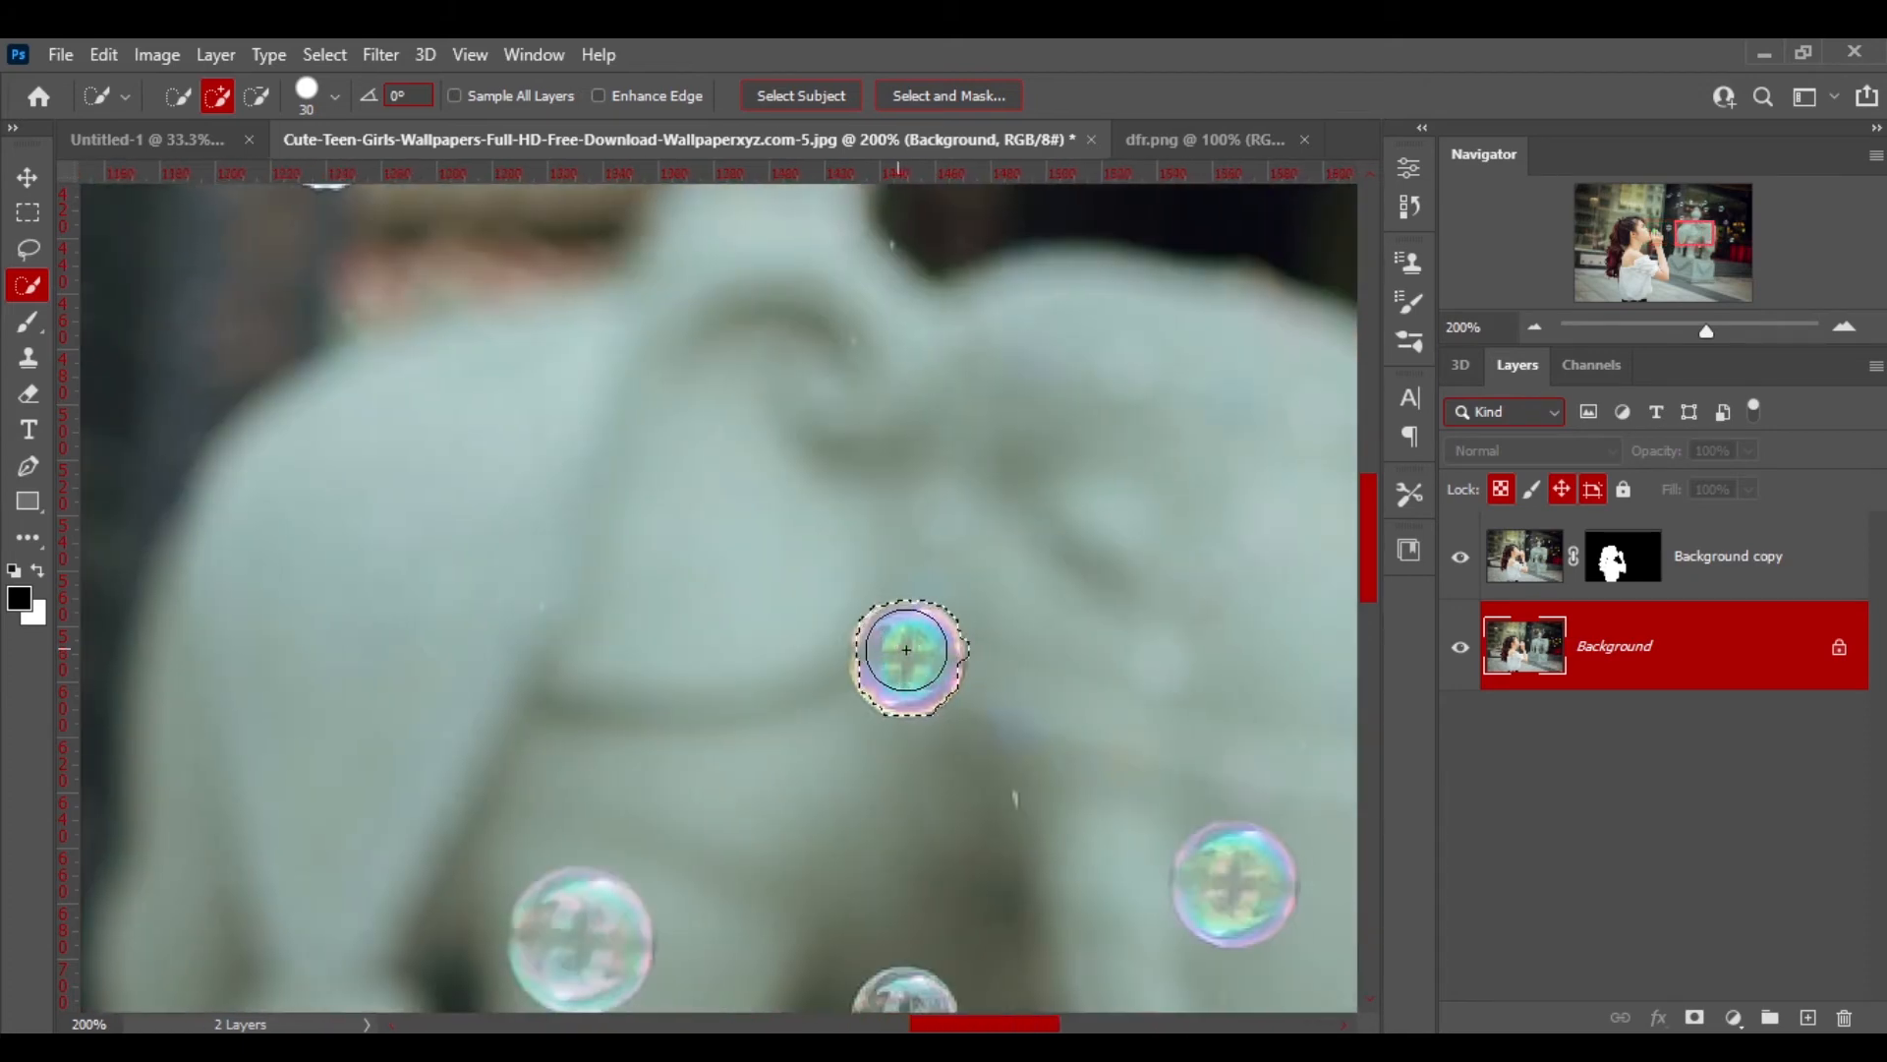
{"action": "left_click_drag", "start_coordinate": [1367, 580], "coordinate": [1367, 639]}
{"action": "left_click", "coordinate": [603, 570]}
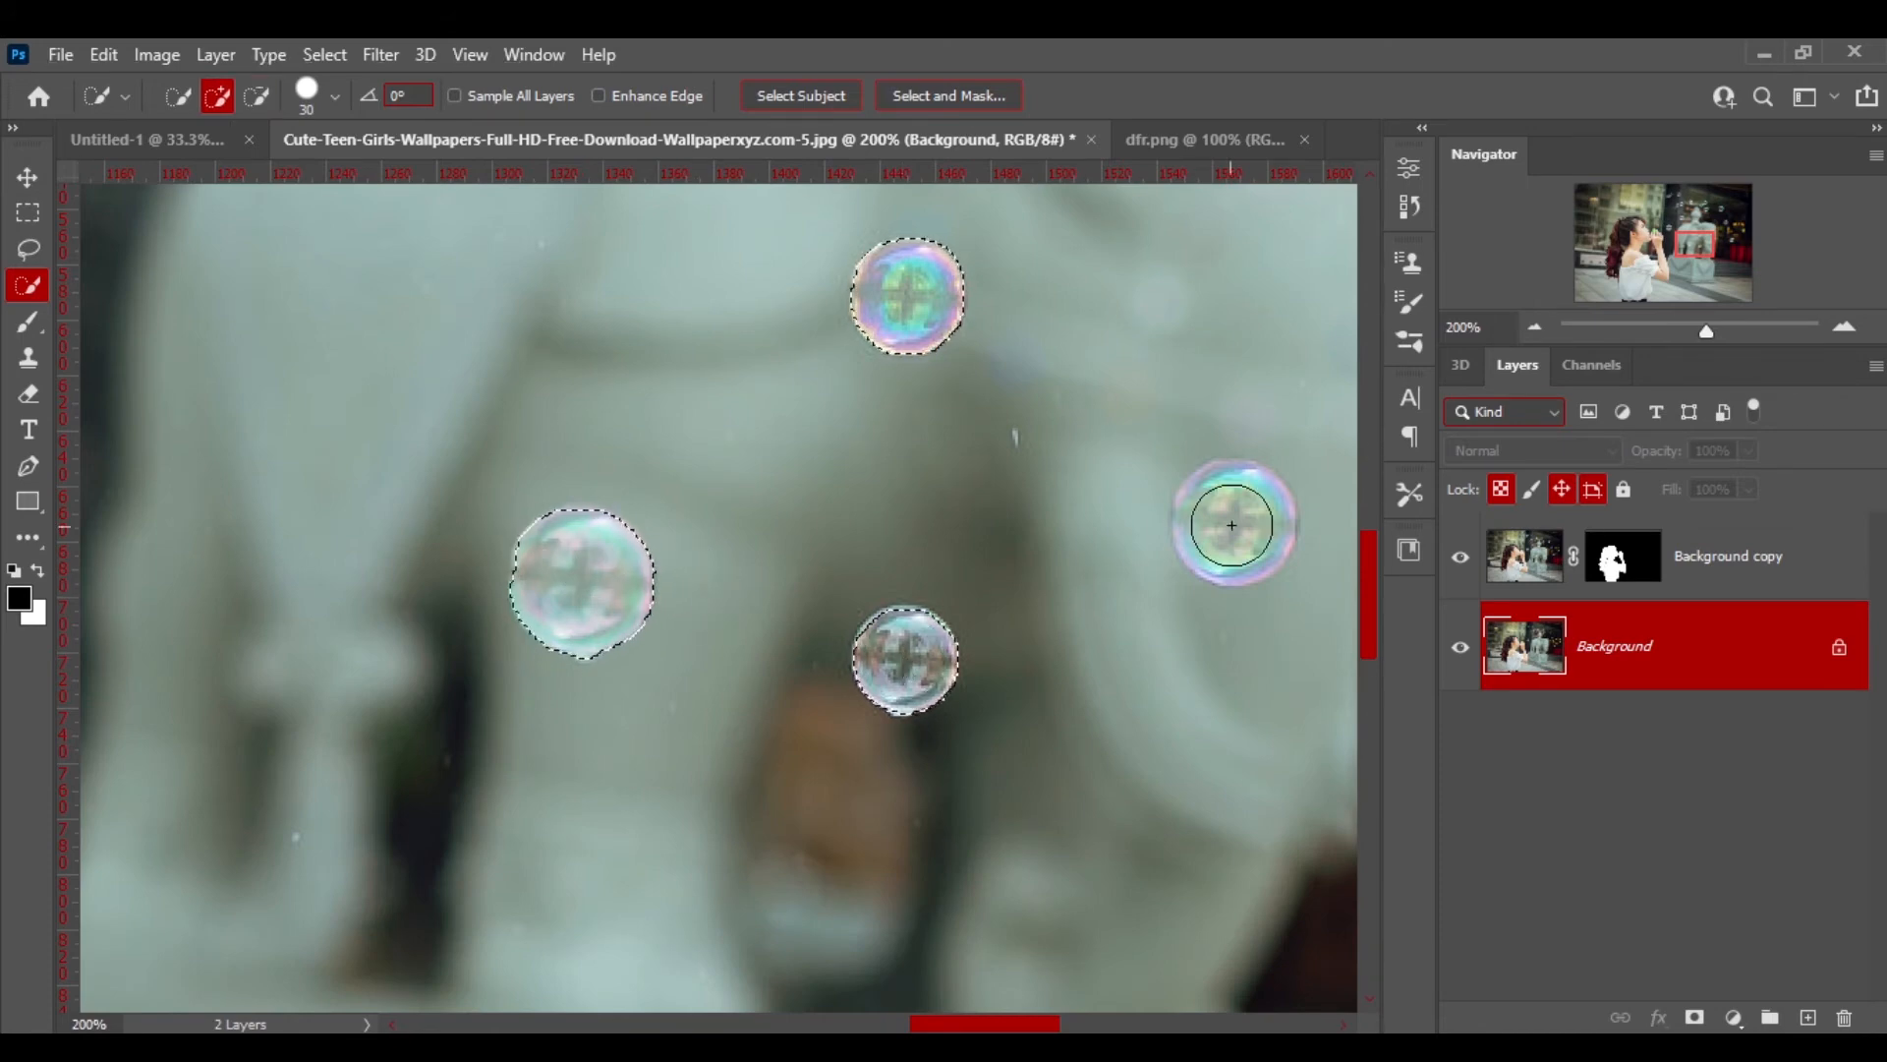
- Add the remaining bubble over the elephant's hindquarters with a brush size of 40, trimming the spill beyond its edge
{"action": "key", "text": "bracketright"}
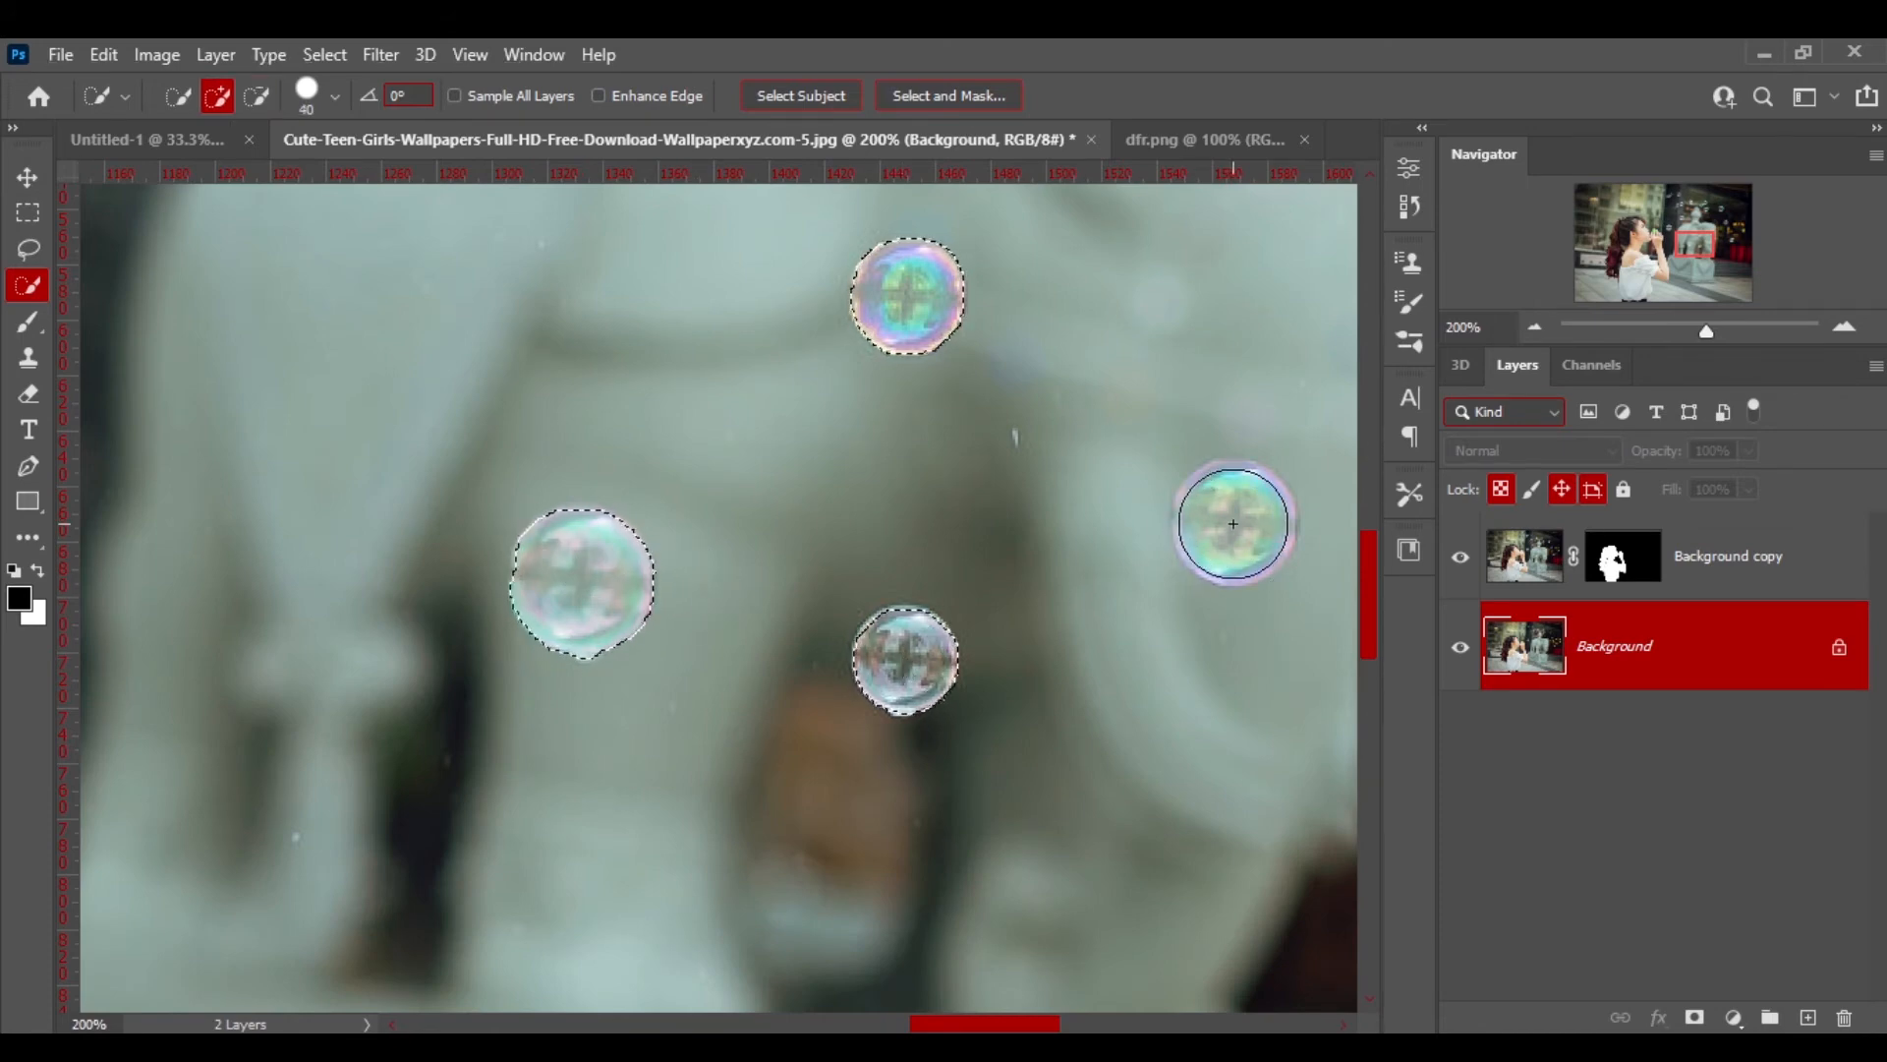
{"action": "left_click", "coordinate": [1232, 523]}
{"action": "key", "text": "alt"}
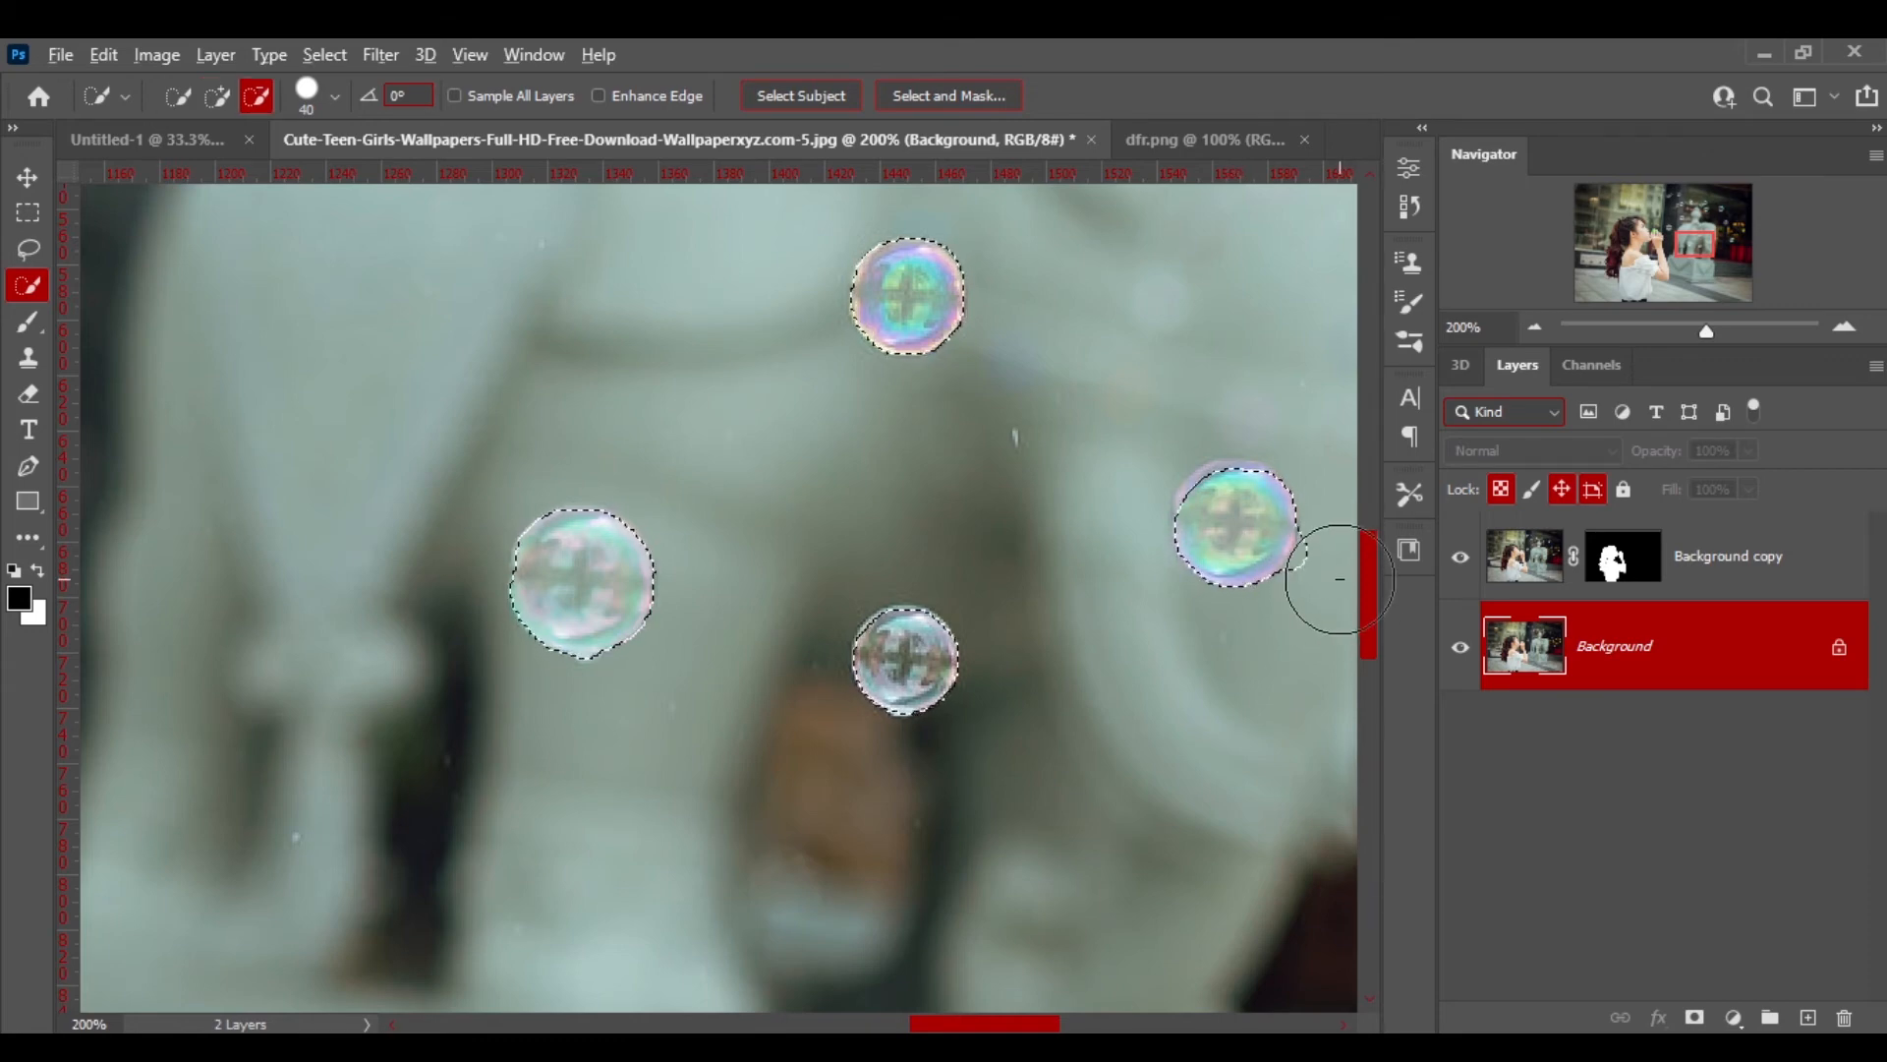
{"action": "left_click", "coordinate": [1340, 578], "text": "alt"}
{"action": "left_click", "coordinate": [1239, 511]}
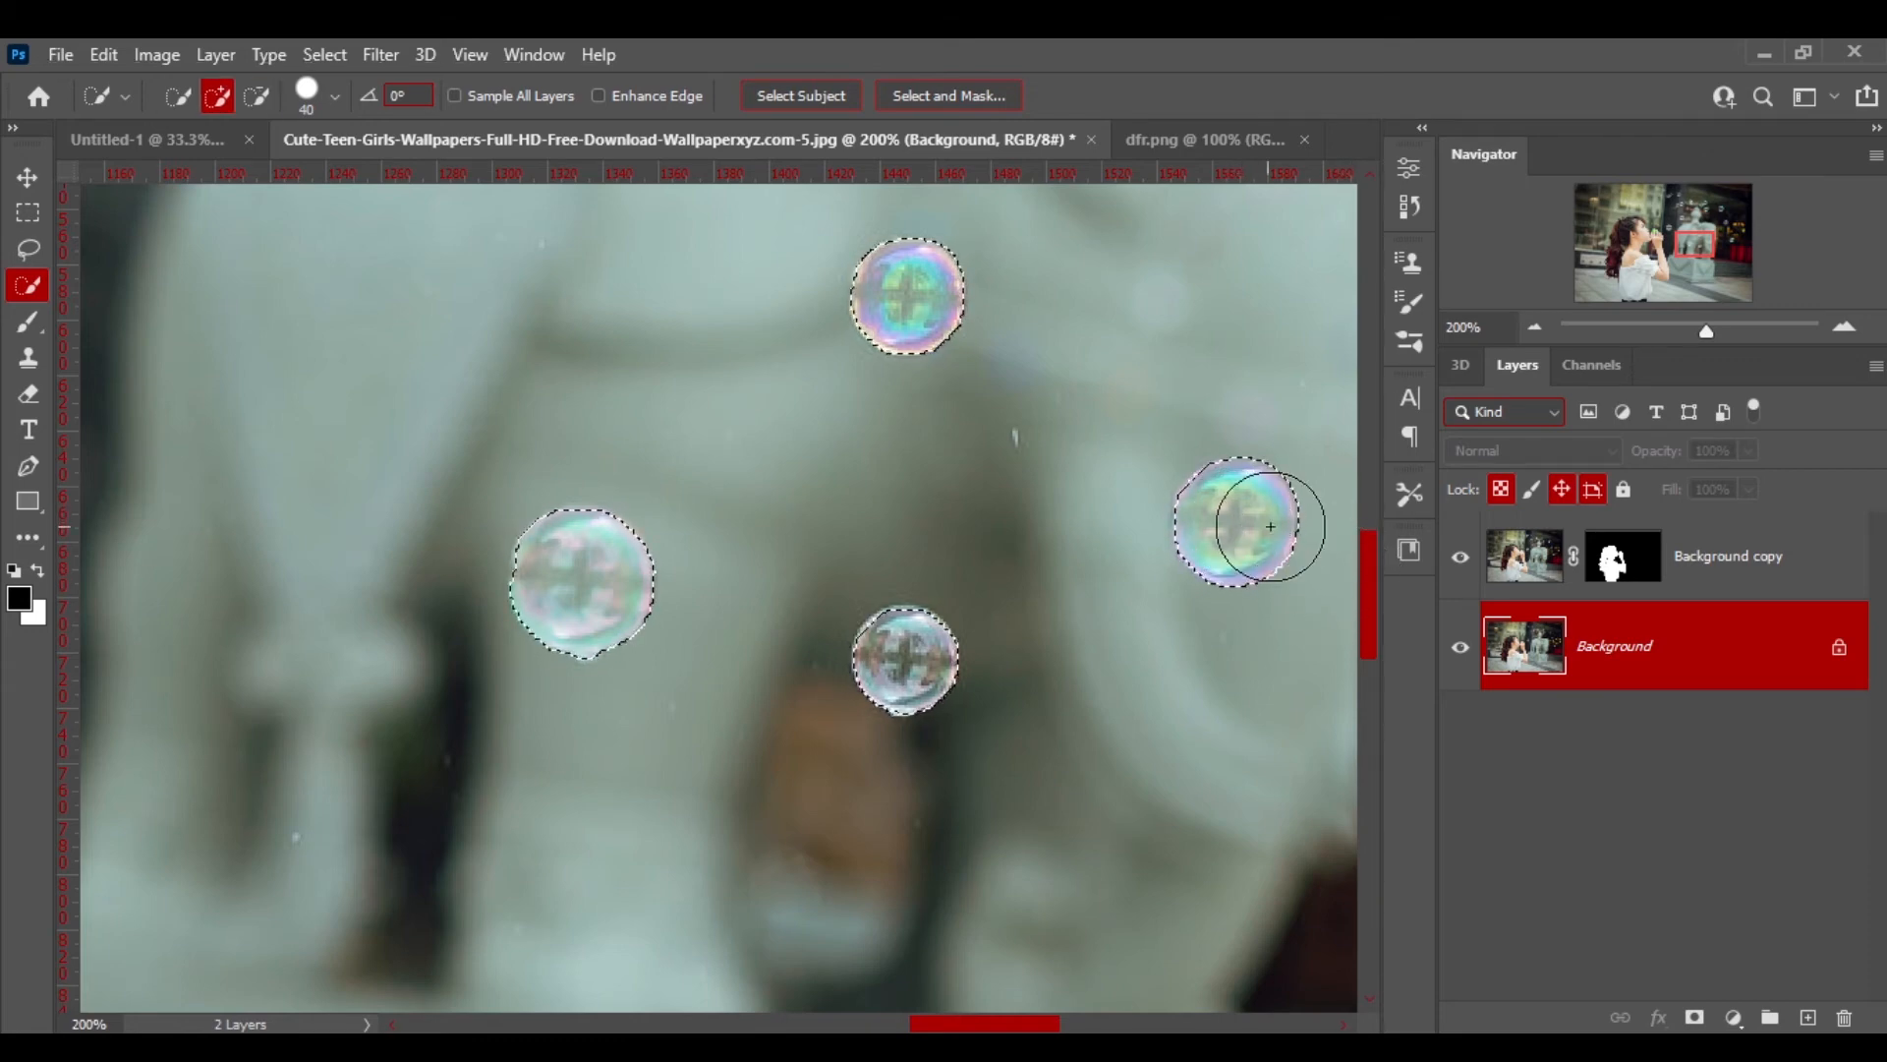
- Copy the selected bubbles onto their own layer and toggle the Background layer's visibility to check the cutout
{"action": "key", "text": "ctrl+0"}
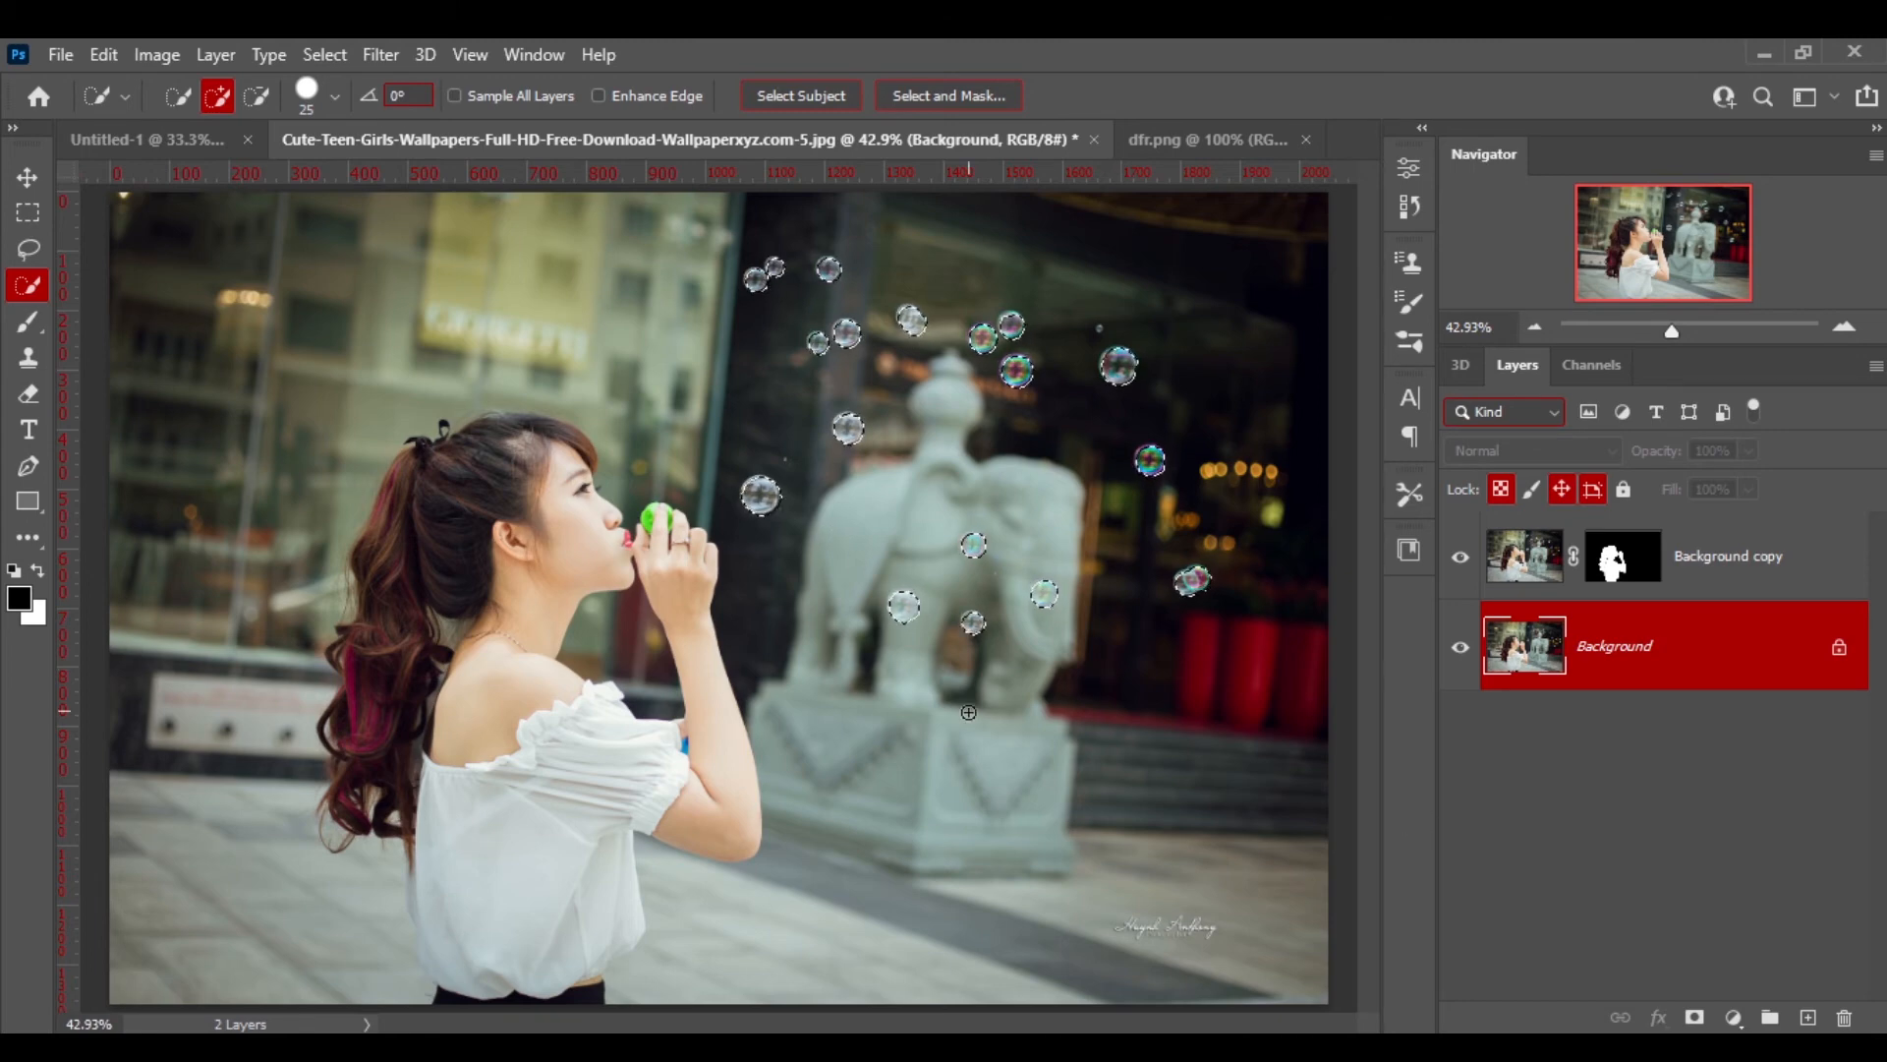
{"action": "key", "text": "ctrl+j"}
{"action": "key", "text": "v"}
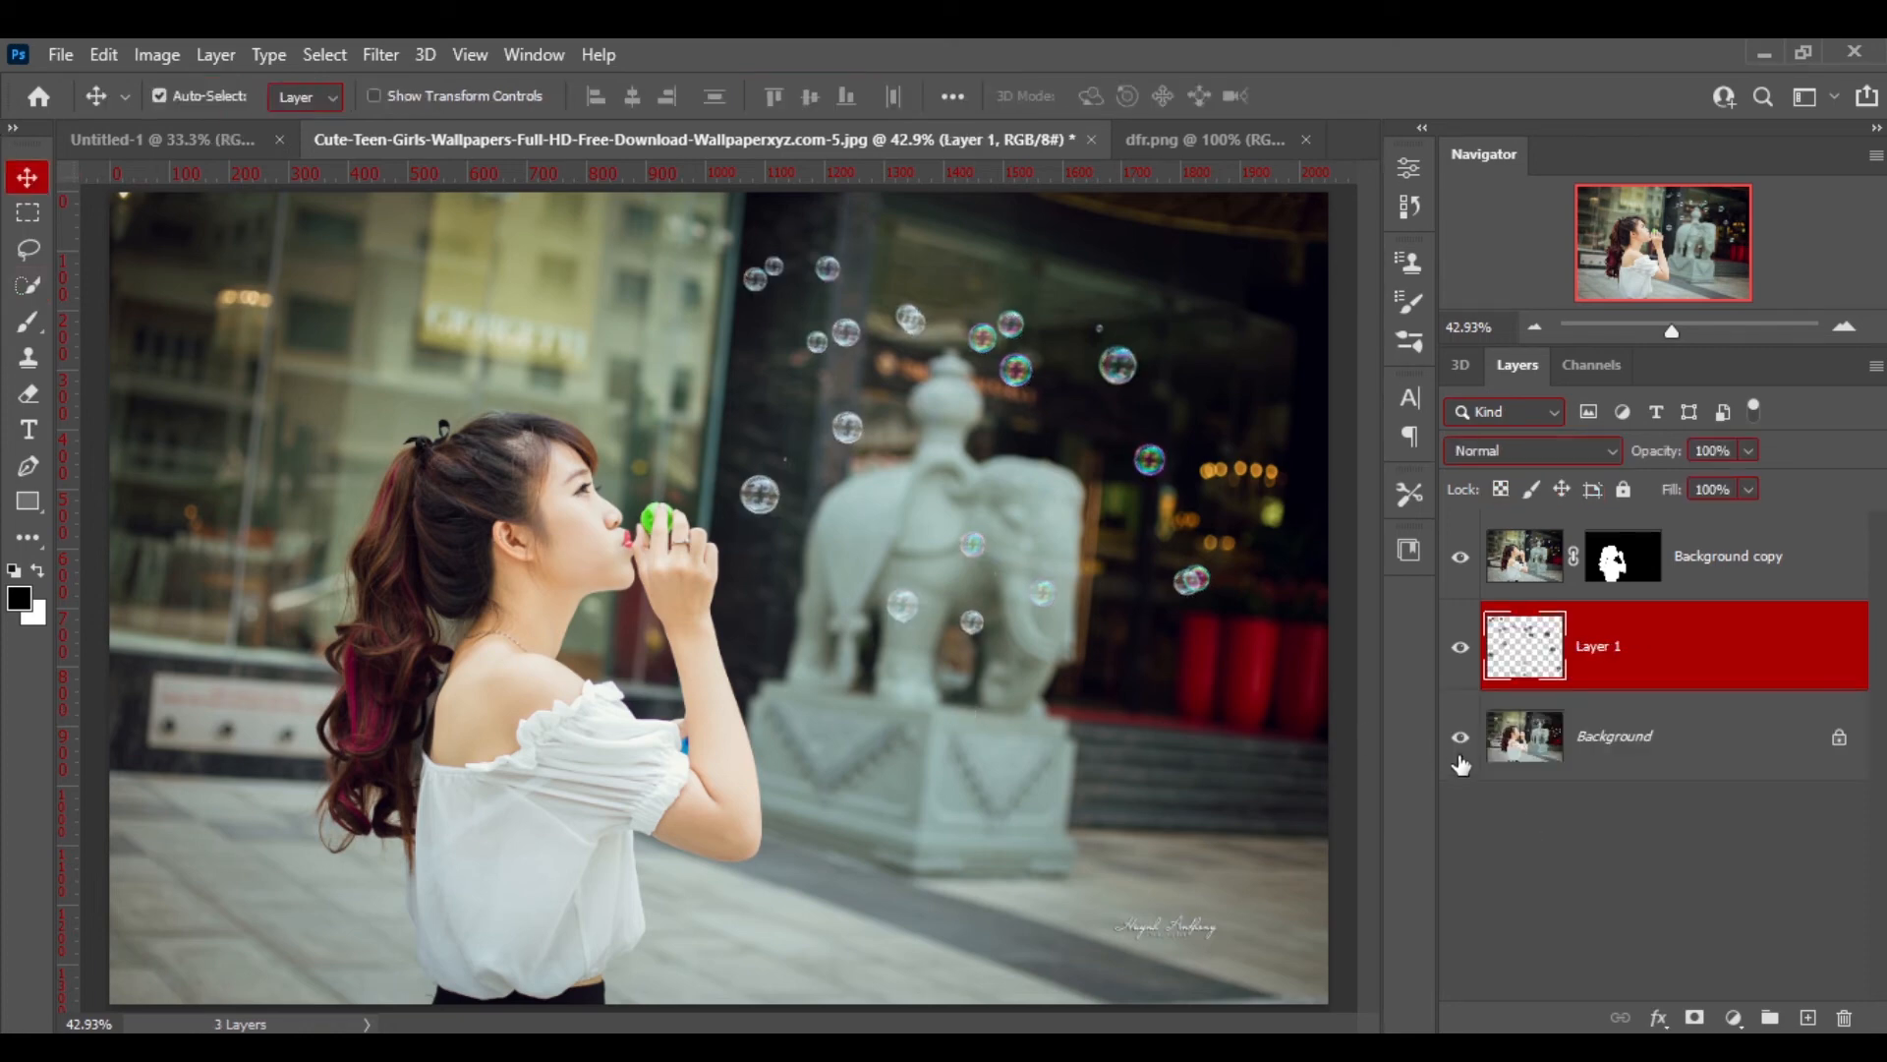
{"action": "left_click", "coordinate": [1460, 738]}
{"action": "left_click", "coordinate": [1460, 743]}
- Select the Background layer, choose a soft round brush preset and set the brush smoothing to 0%
{"action": "left_click", "coordinate": [1668, 738]}
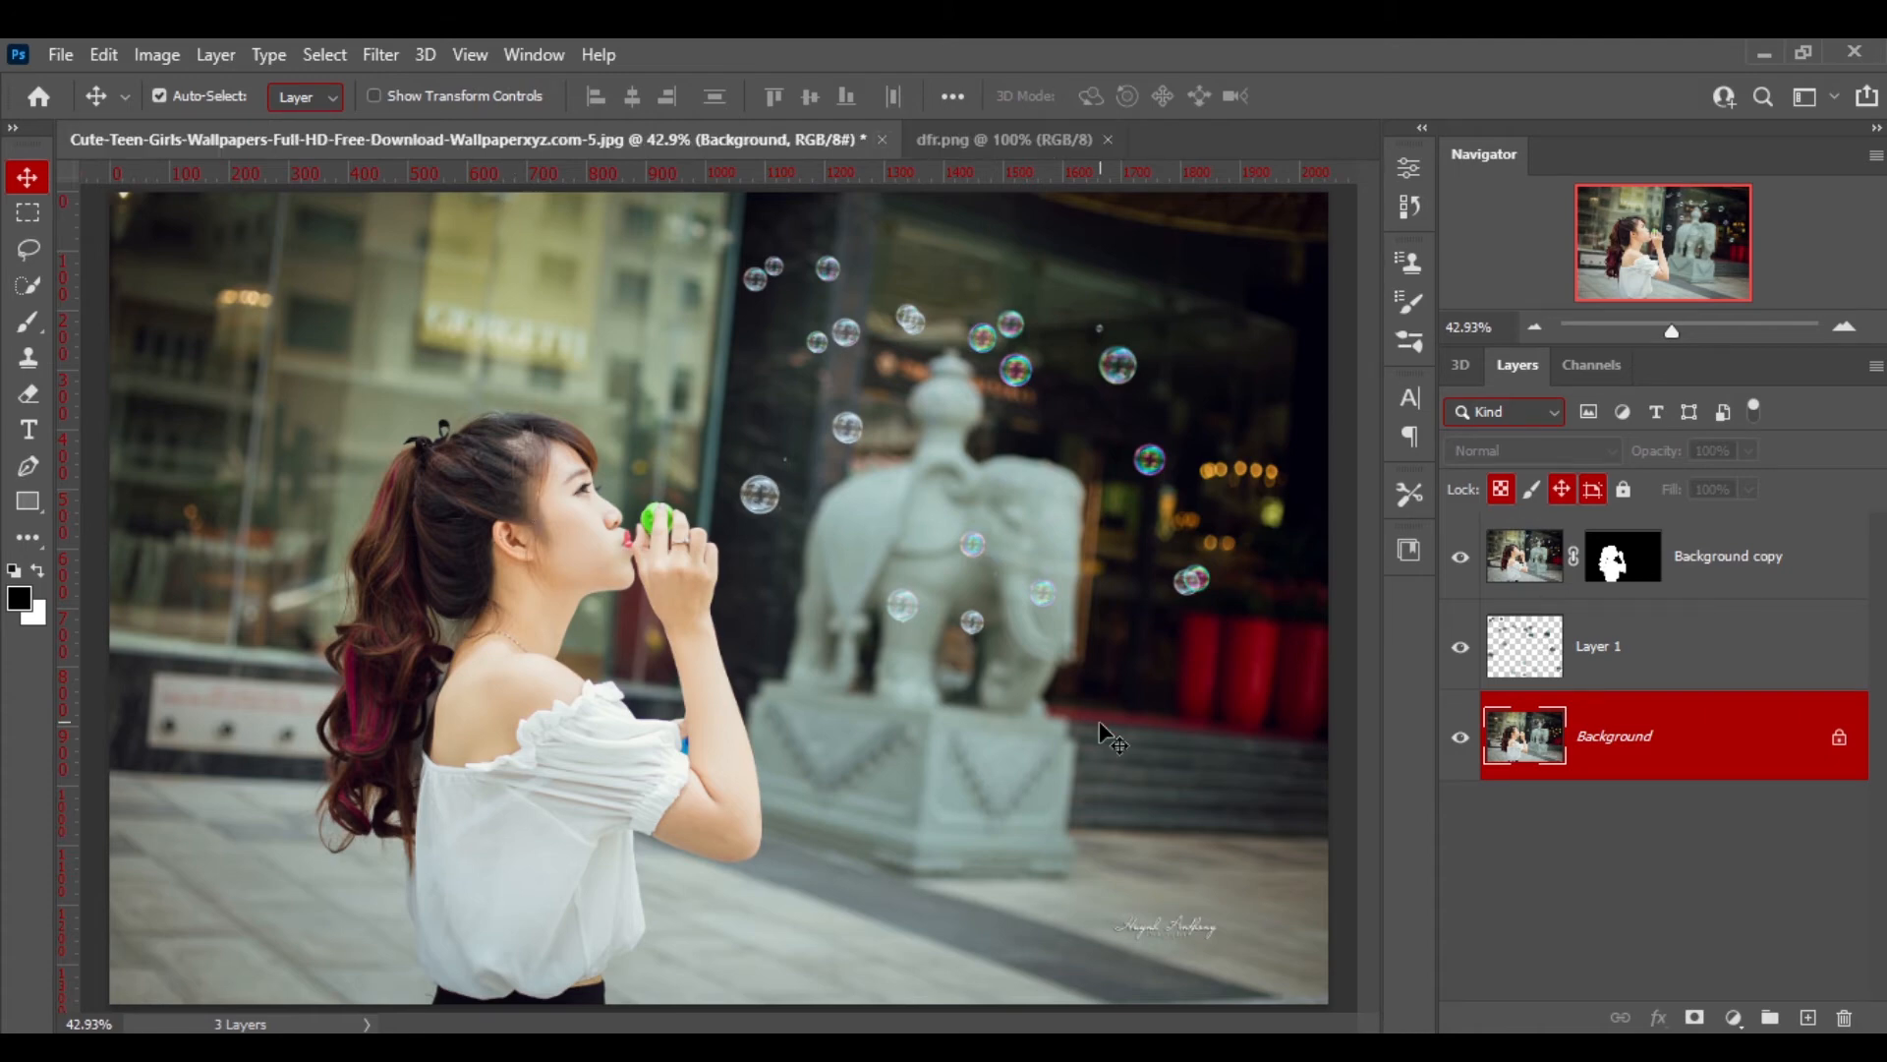
{"action": "key", "text": "ctrl+minus"}
{"action": "key", "text": "ctrl+minus"}
{"action": "key", "text": "ctrl+plus"}
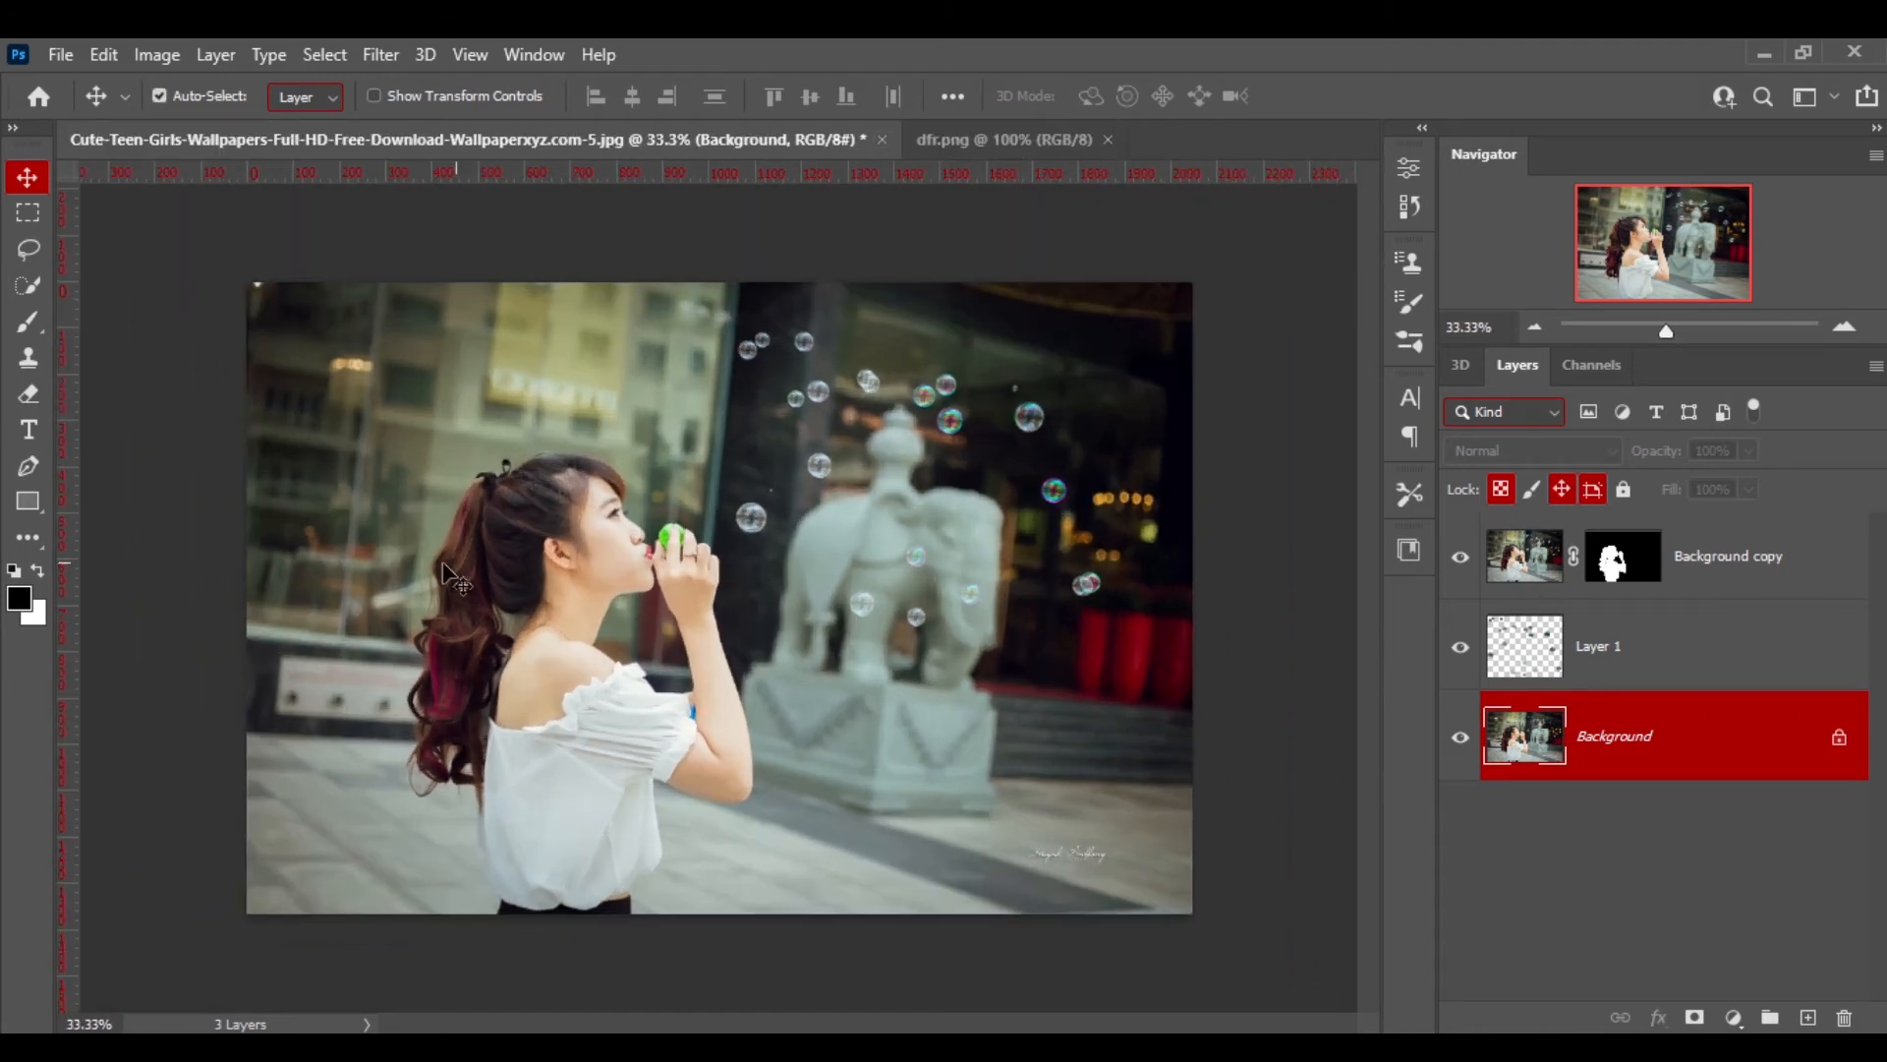
{"action": "key", "text": "b"}
{"action": "left_click", "coordinate": [200, 98]}
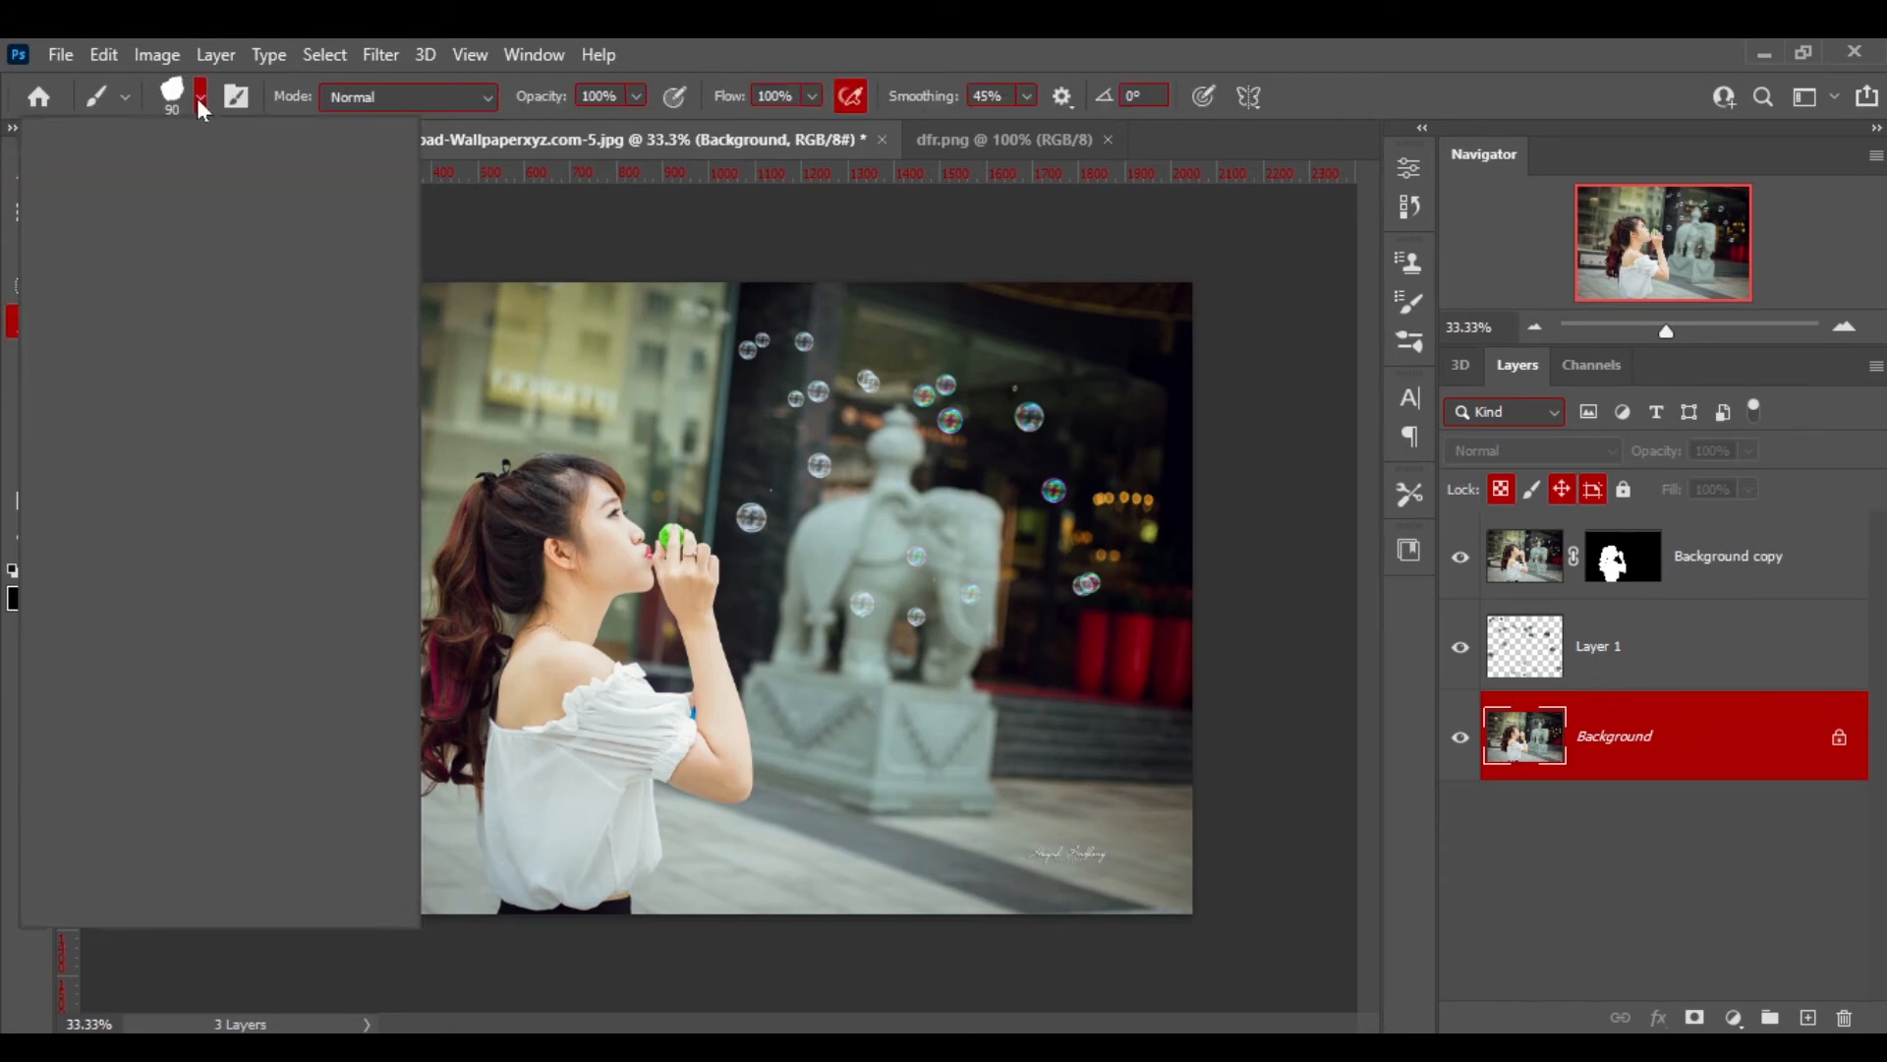
{"action": "left_click_drag", "start_coordinate": [347, 751], "coordinate": [345, 397]}
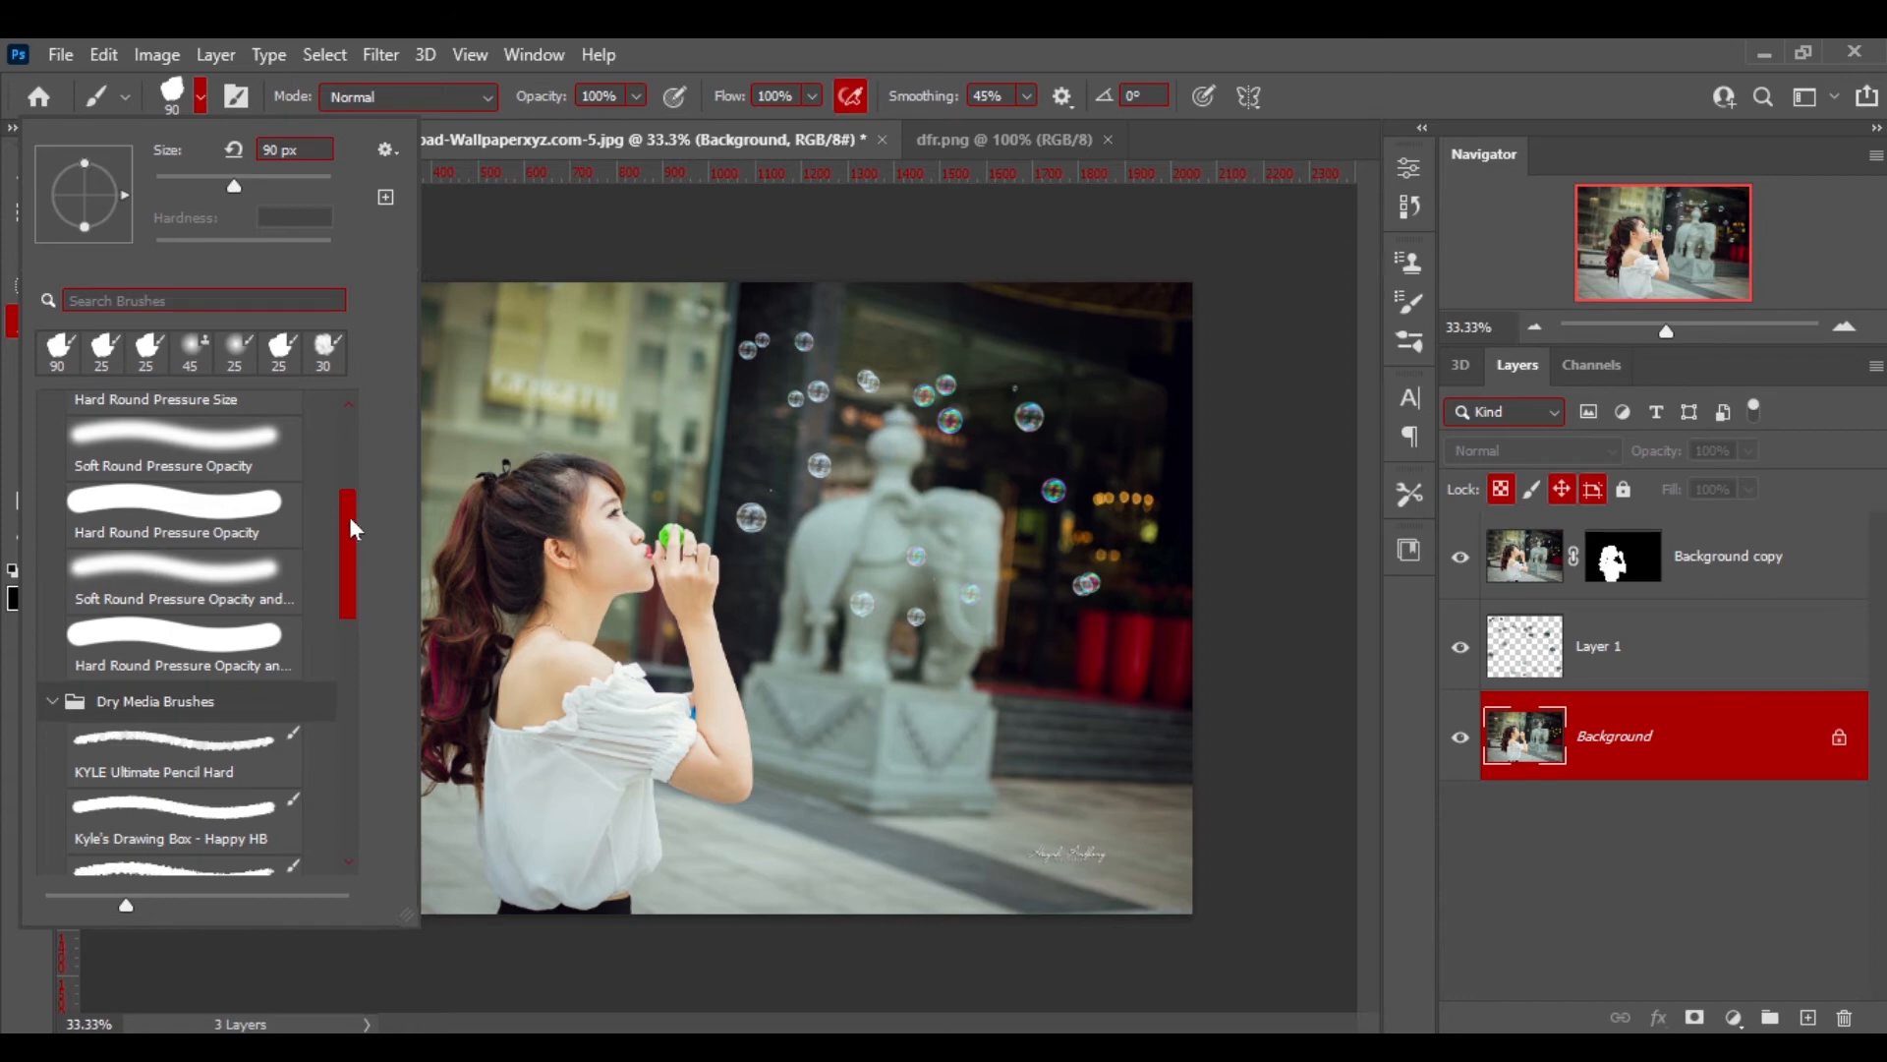
{"action": "left_click_drag", "start_coordinate": [351, 525], "coordinate": [350, 434]}
{"action": "left_click", "coordinate": [233, 468]}
{"action": "left_click", "coordinate": [1045, 46]}
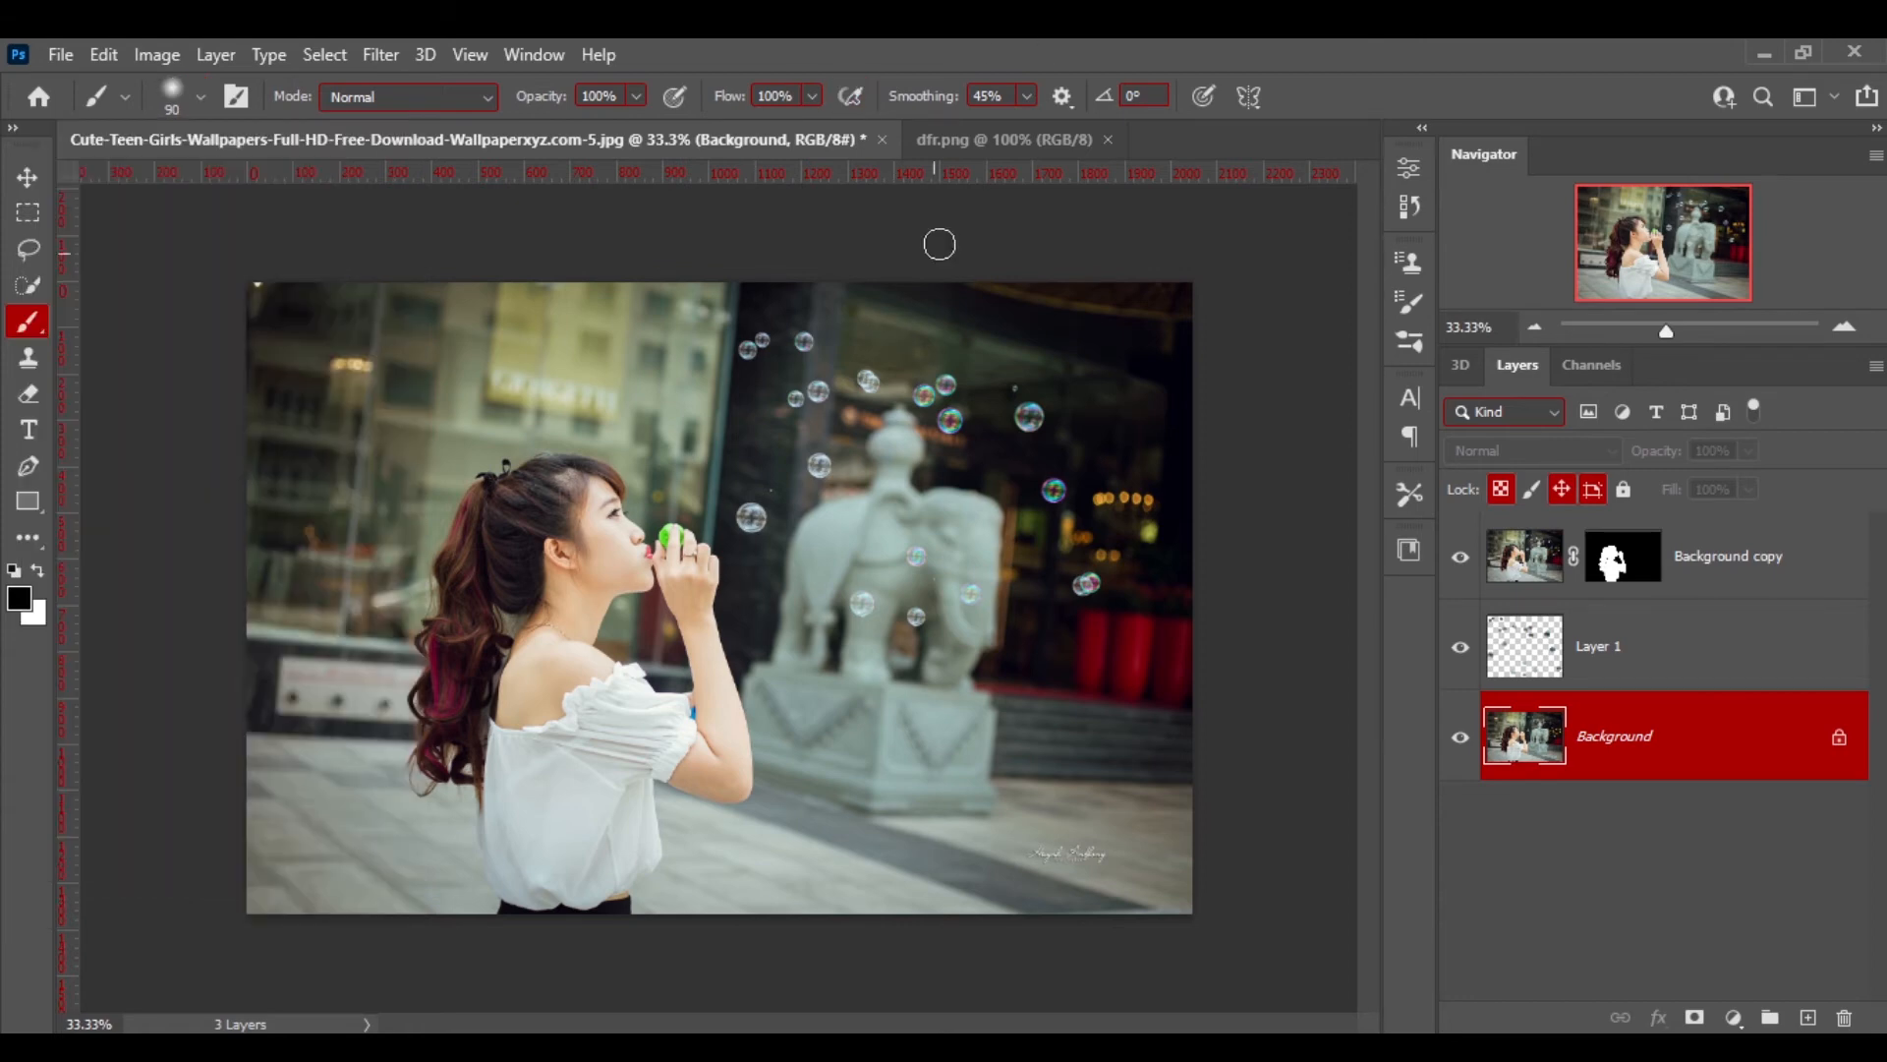
{"action": "left_click", "coordinate": [989, 95]}
{"action": "type", "text": "0"}
- Set the foreground colour to bright blue (#008aff)
{"action": "left_click", "coordinate": [21, 595]}
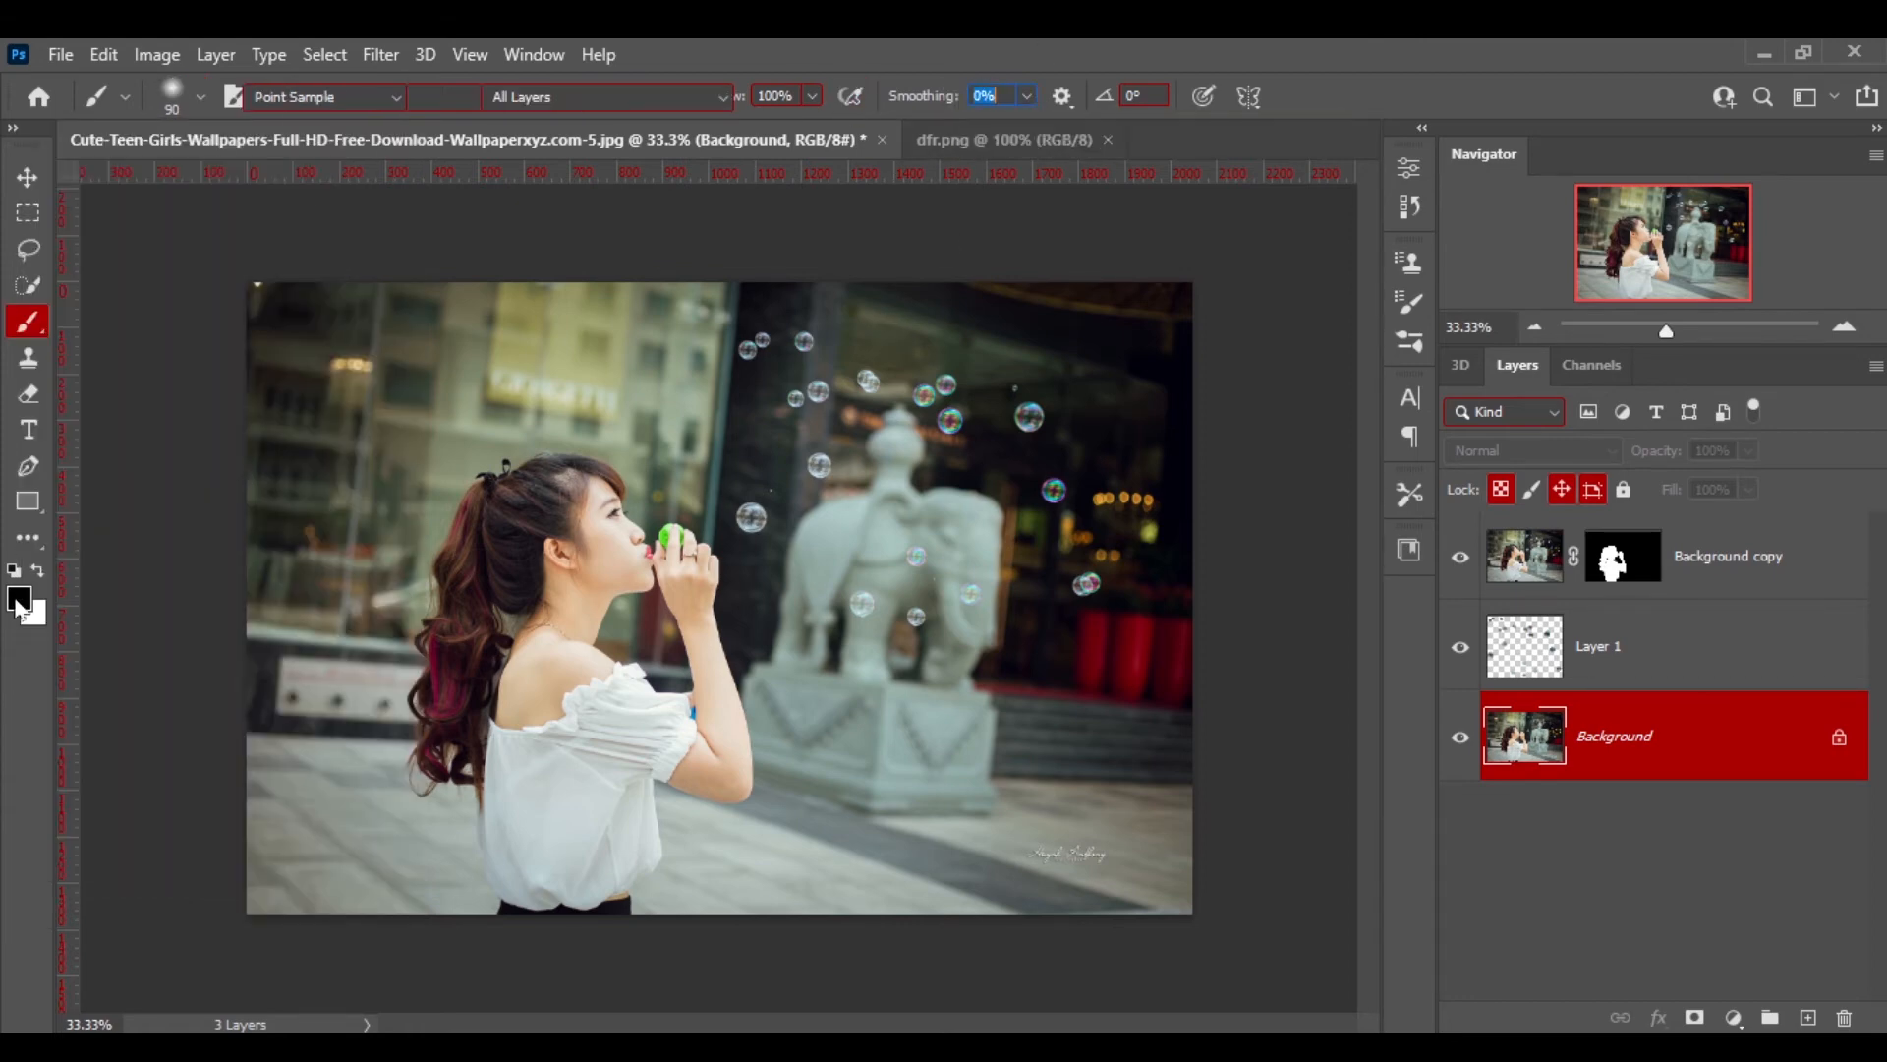
{"action": "left_click", "coordinate": [1390, 512]}
{"action": "left_click", "coordinate": [1302, 477]}
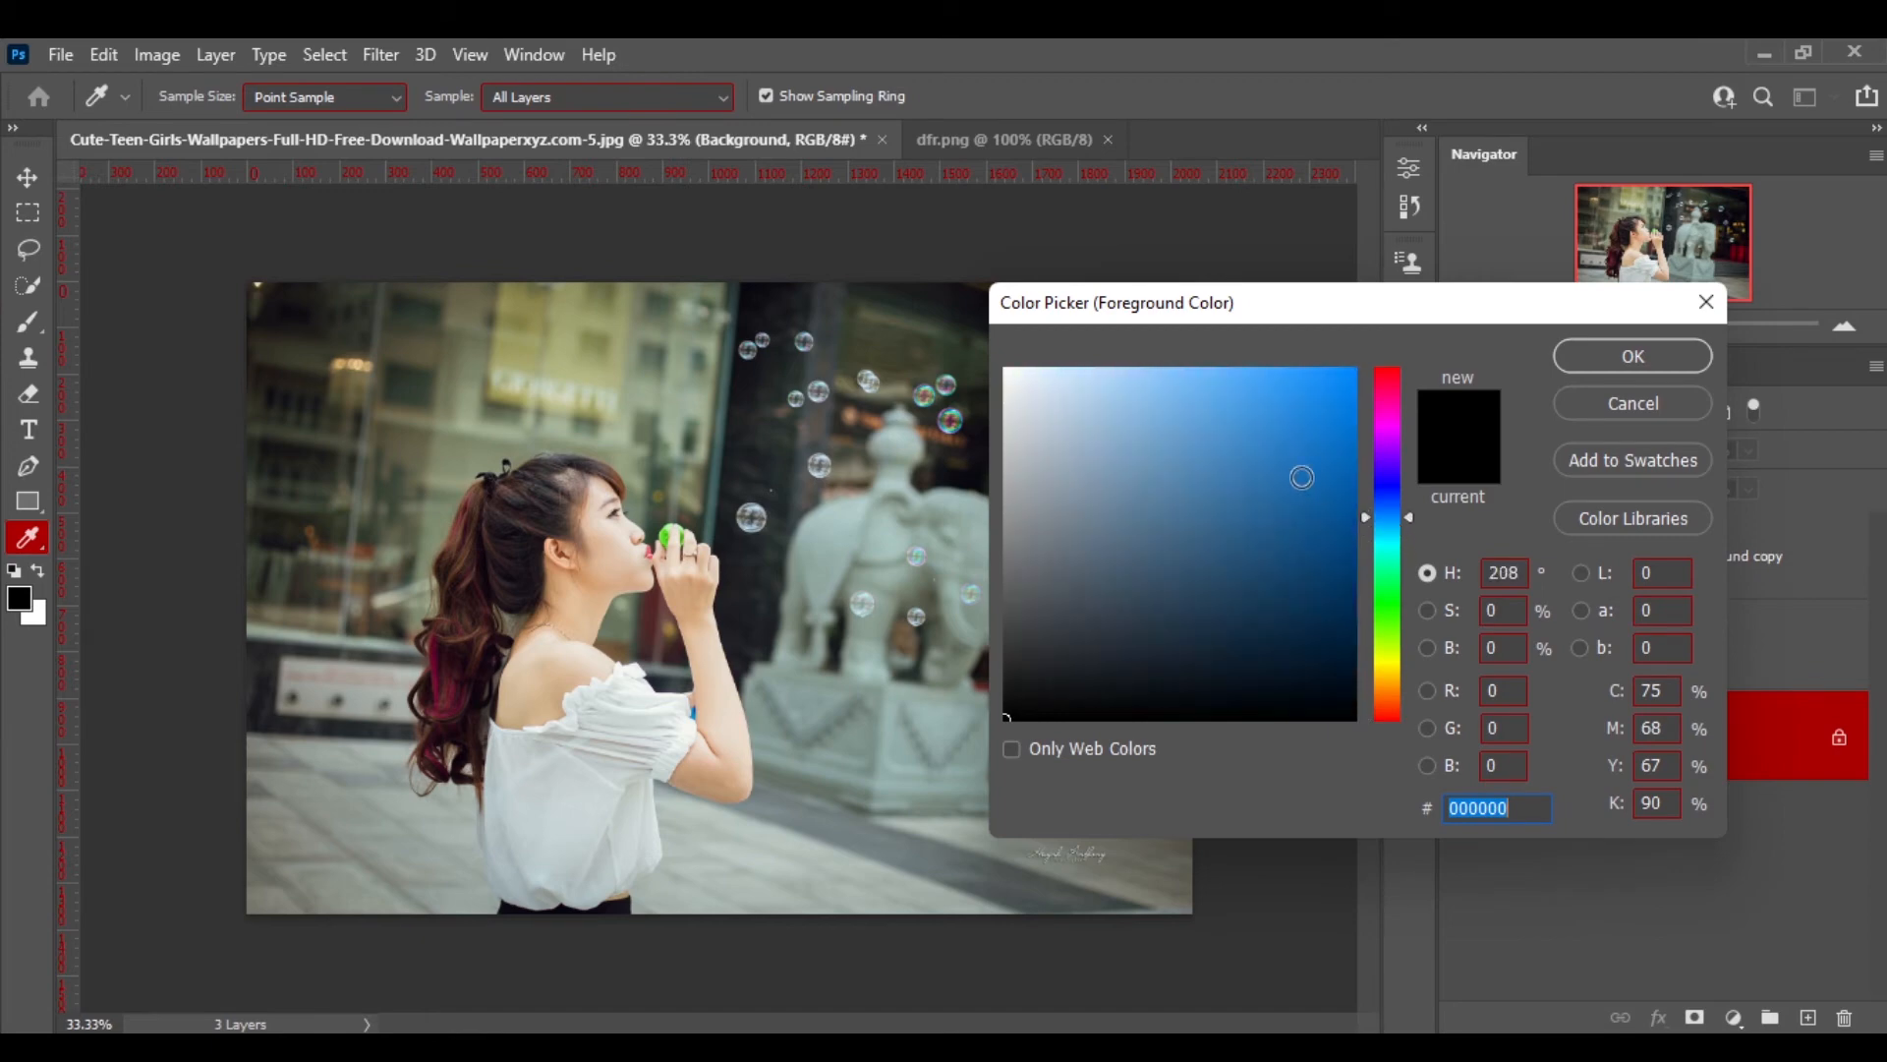
{"action": "left_click", "coordinate": [1632, 356]}
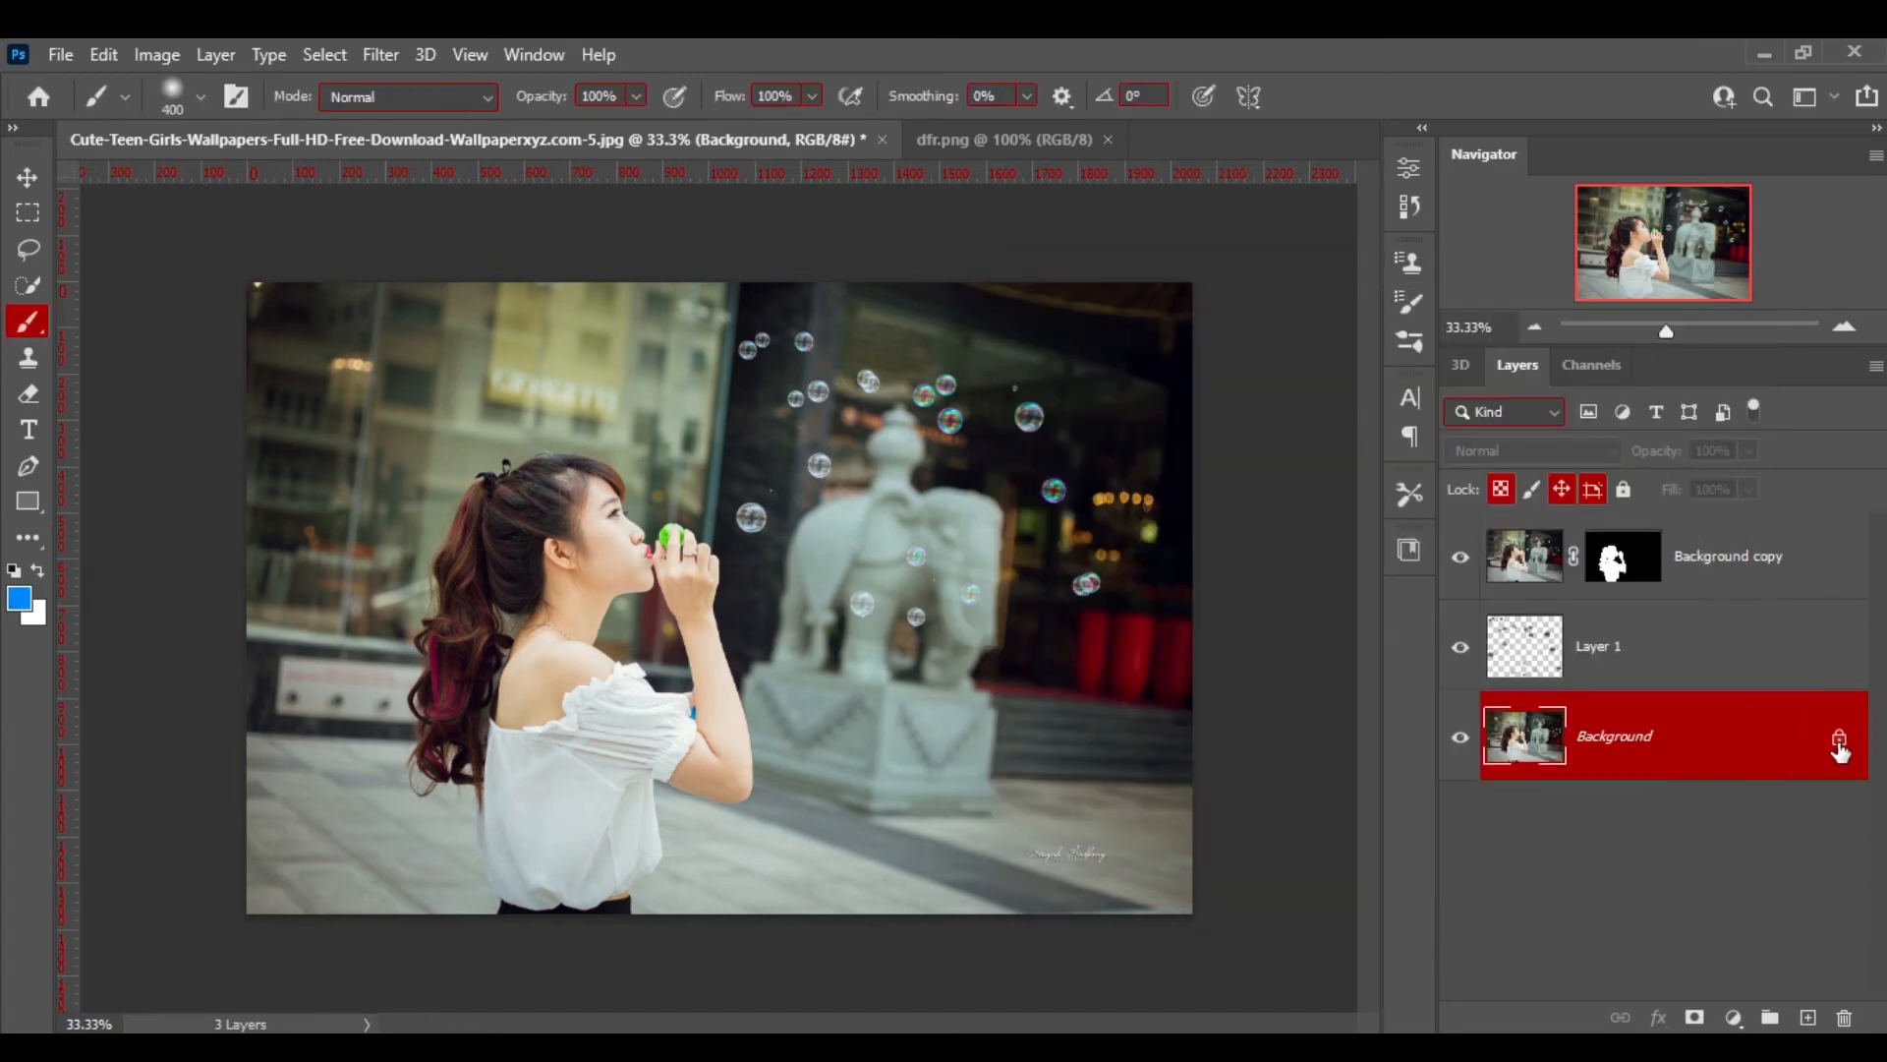
- Add a layer above the Background, paint it fully blue with a brush size of 400 and set its blend mode to Multiply
{"action": "left_click", "coordinate": [1808, 1017]}
{"action": "mouse_move", "coordinate": [1074, 737]}
{"action": "left_mouse_down"}
{"action": "mouse_move", "coordinate": [758, 901]}
{"action": "mouse_move", "coordinate": [488, 950]}
{"action": "mouse_move", "coordinate": [141, 716]}
{"action": "mouse_move", "coordinate": [419, 661]}
{"action": "mouse_move", "coordinate": [950, 834]}
{"action": "mouse_move", "coordinate": [1112, 758]}
{"action": "left_mouse_up"}
{"action": "mouse_move", "coordinate": [402, 325]}
{"action": "left_mouse_down"}
{"action": "mouse_move", "coordinate": [1280, 711]}
{"action": "mouse_move", "coordinate": [918, 379]}
{"action": "mouse_move", "coordinate": [1175, 413]}
{"action": "left_mouse_up"}
{"action": "left_click", "coordinate": [38, 180]}
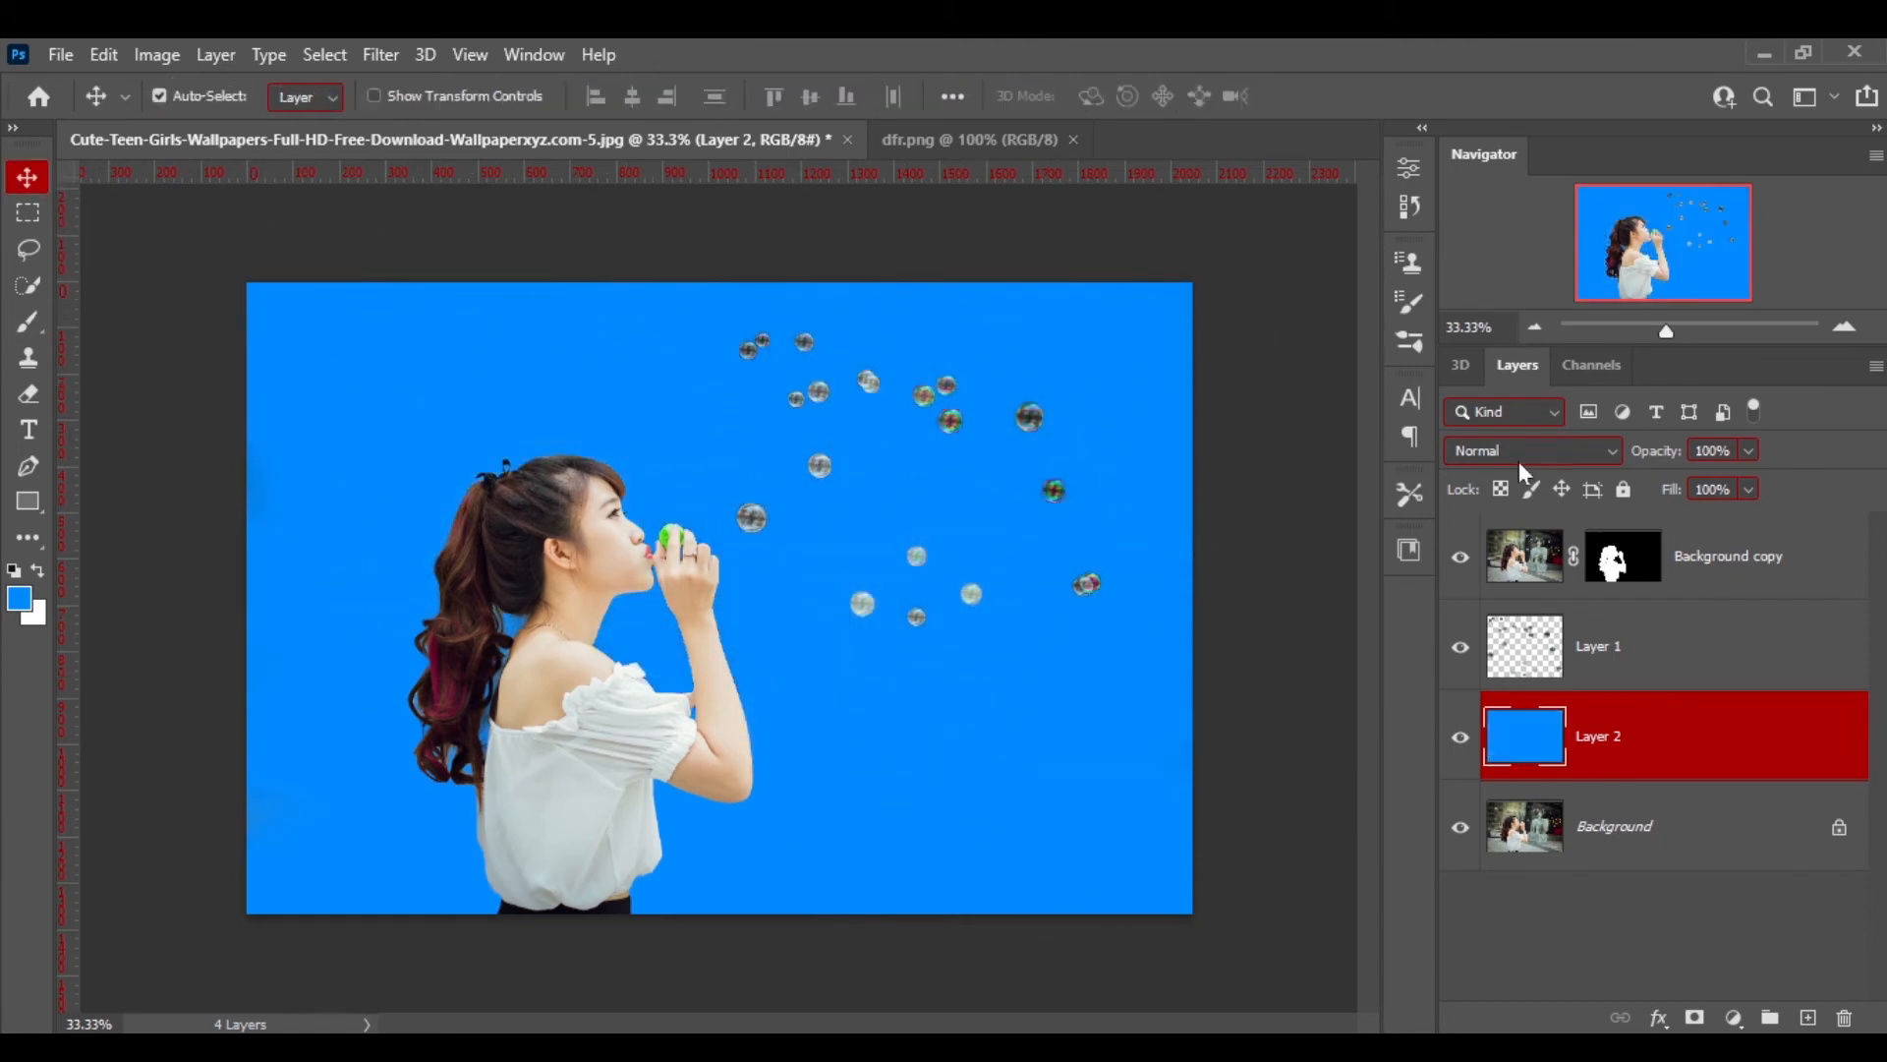
{"action": "left_click", "coordinate": [1520, 451]}
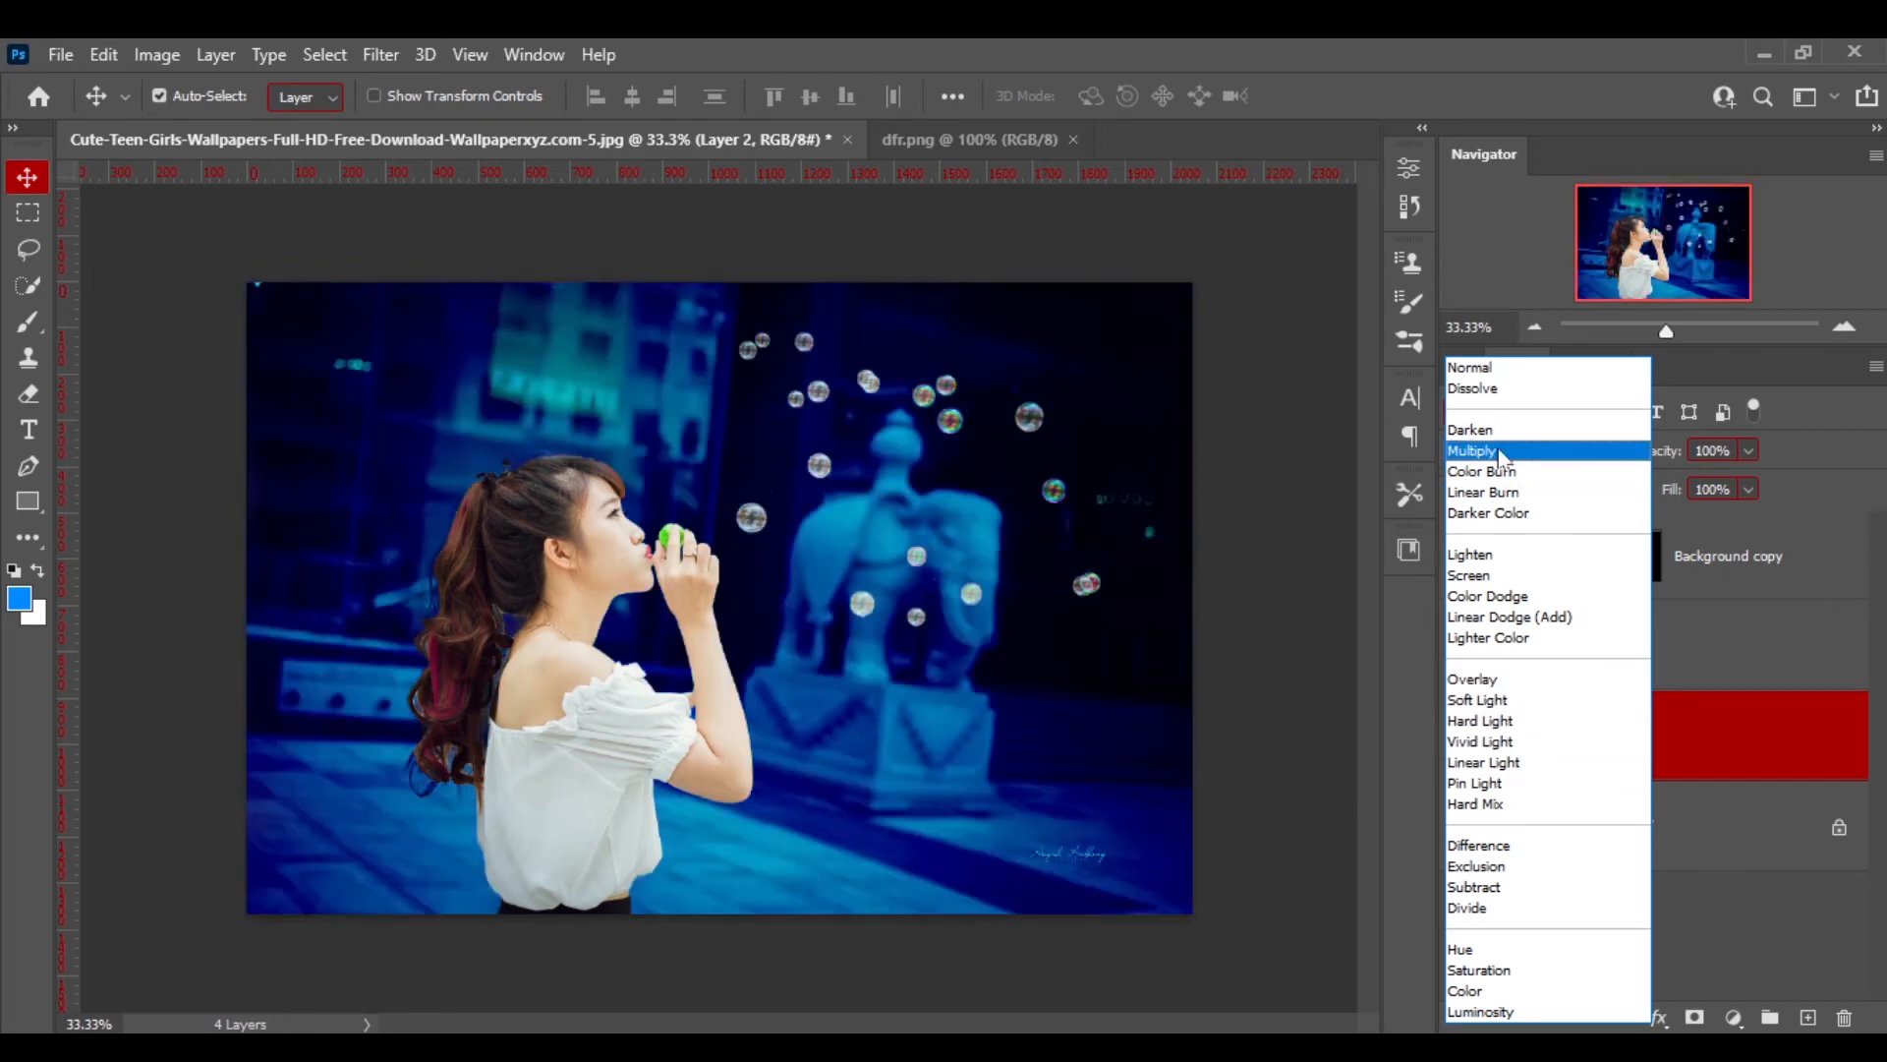
{"action": "left_click", "coordinate": [1498, 454]}
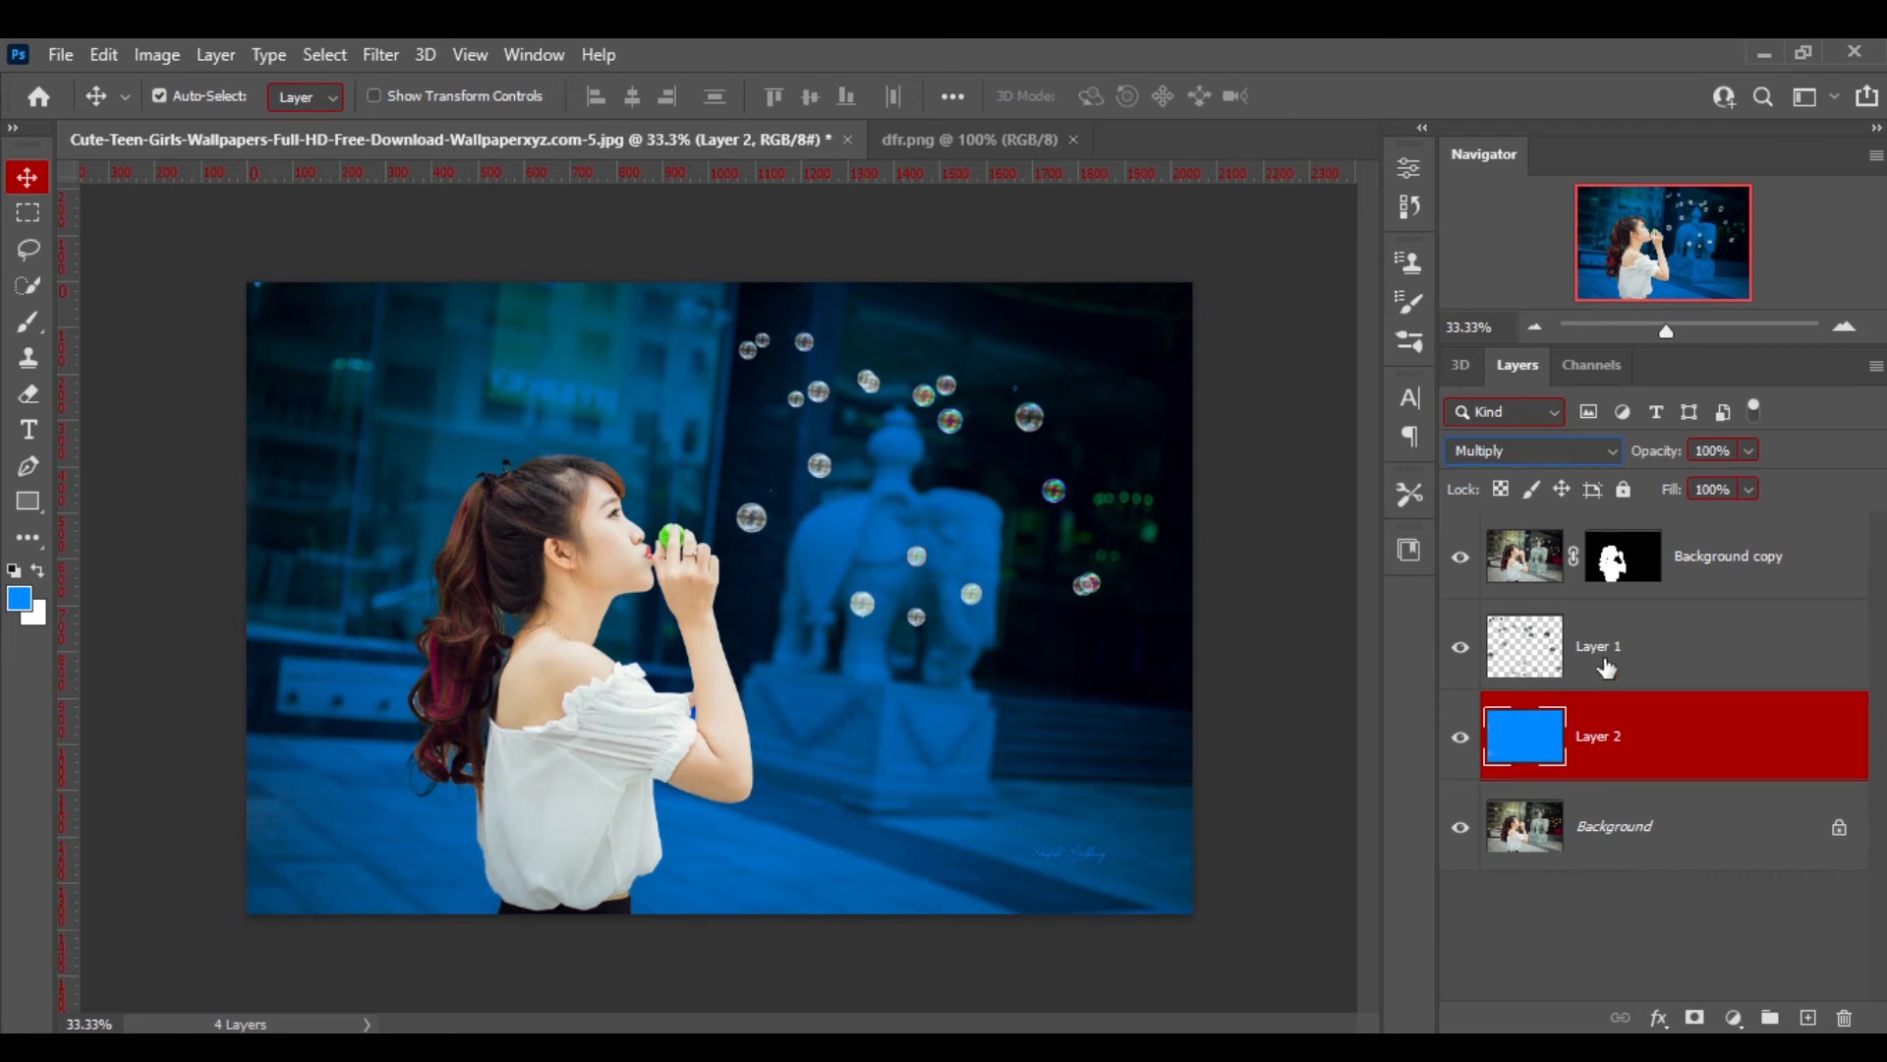
- Select the bubble cutout layer and change the foreground colour to pure red
{"action": "left_click", "coordinate": [1671, 678]}
{"action": "left_click", "coordinate": [19, 597]}
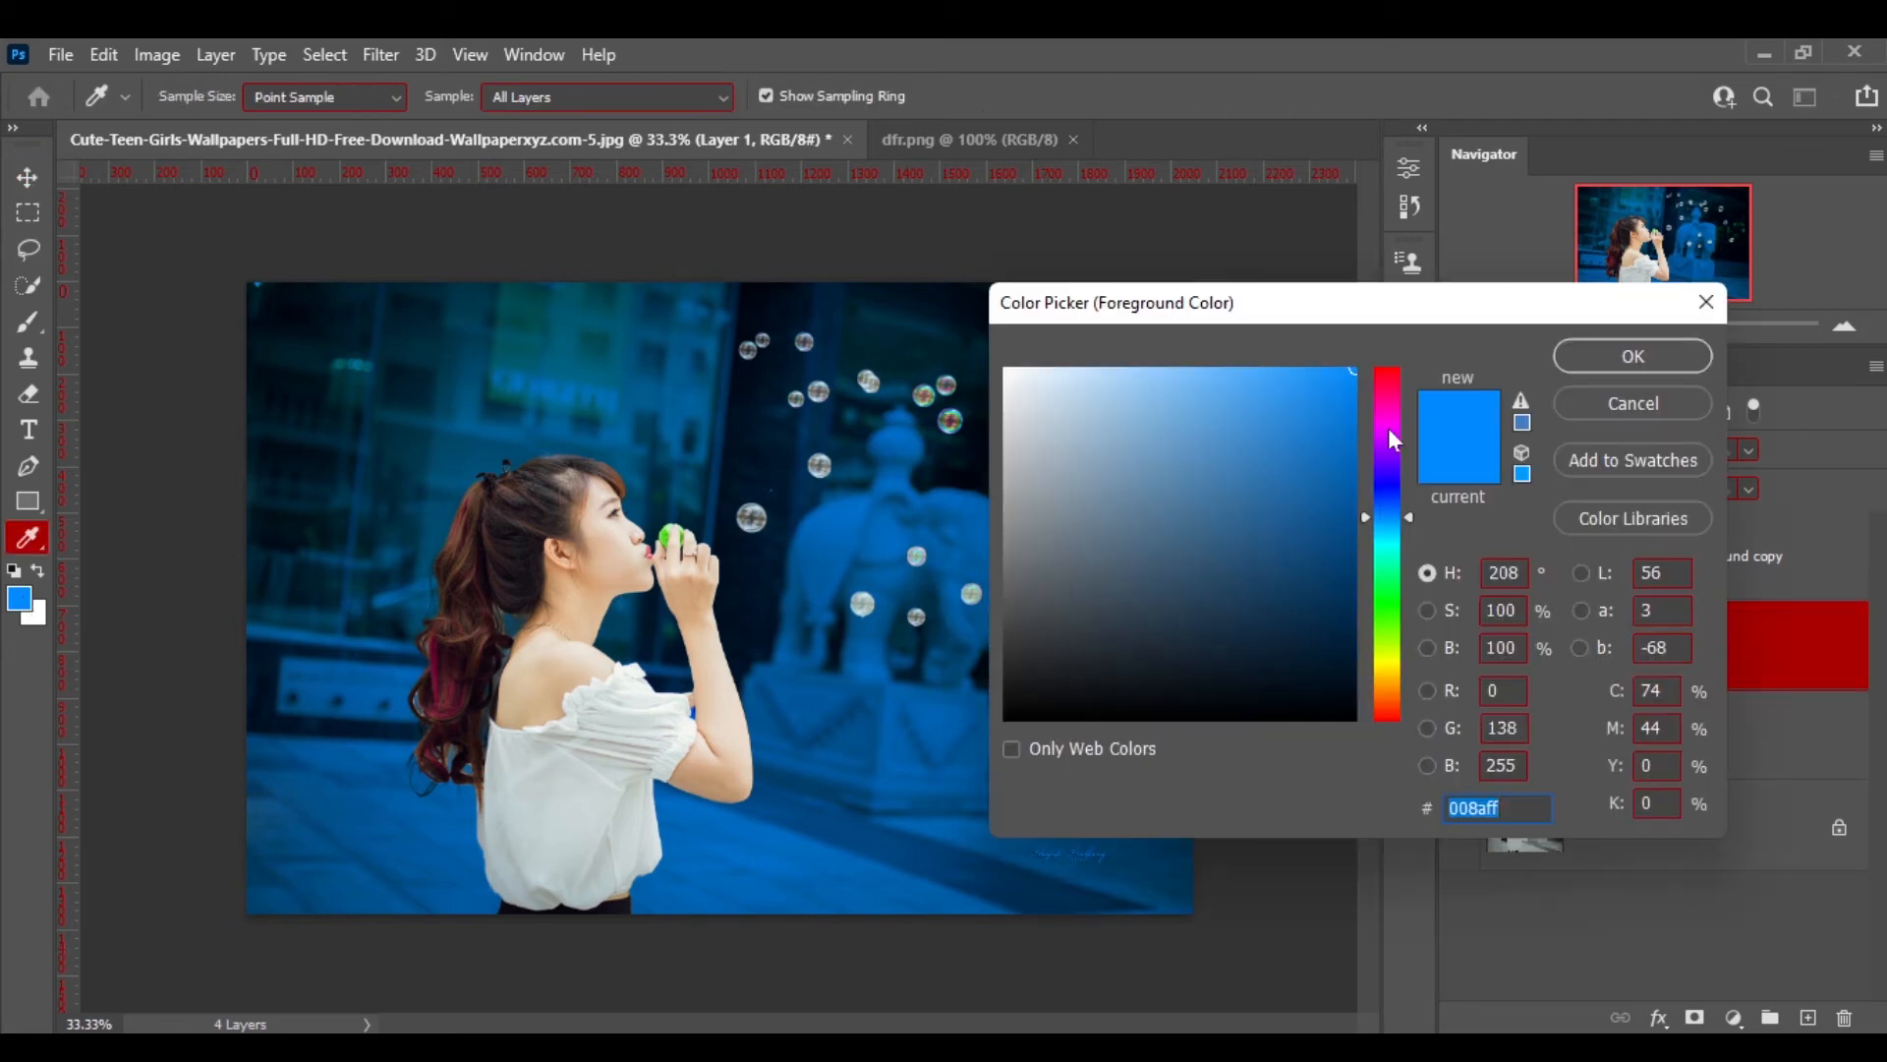
{"action": "left_click_drag", "start_coordinate": [1394, 440], "coordinate": [1384, 319]}
{"action": "left_click", "coordinate": [1592, 358]}
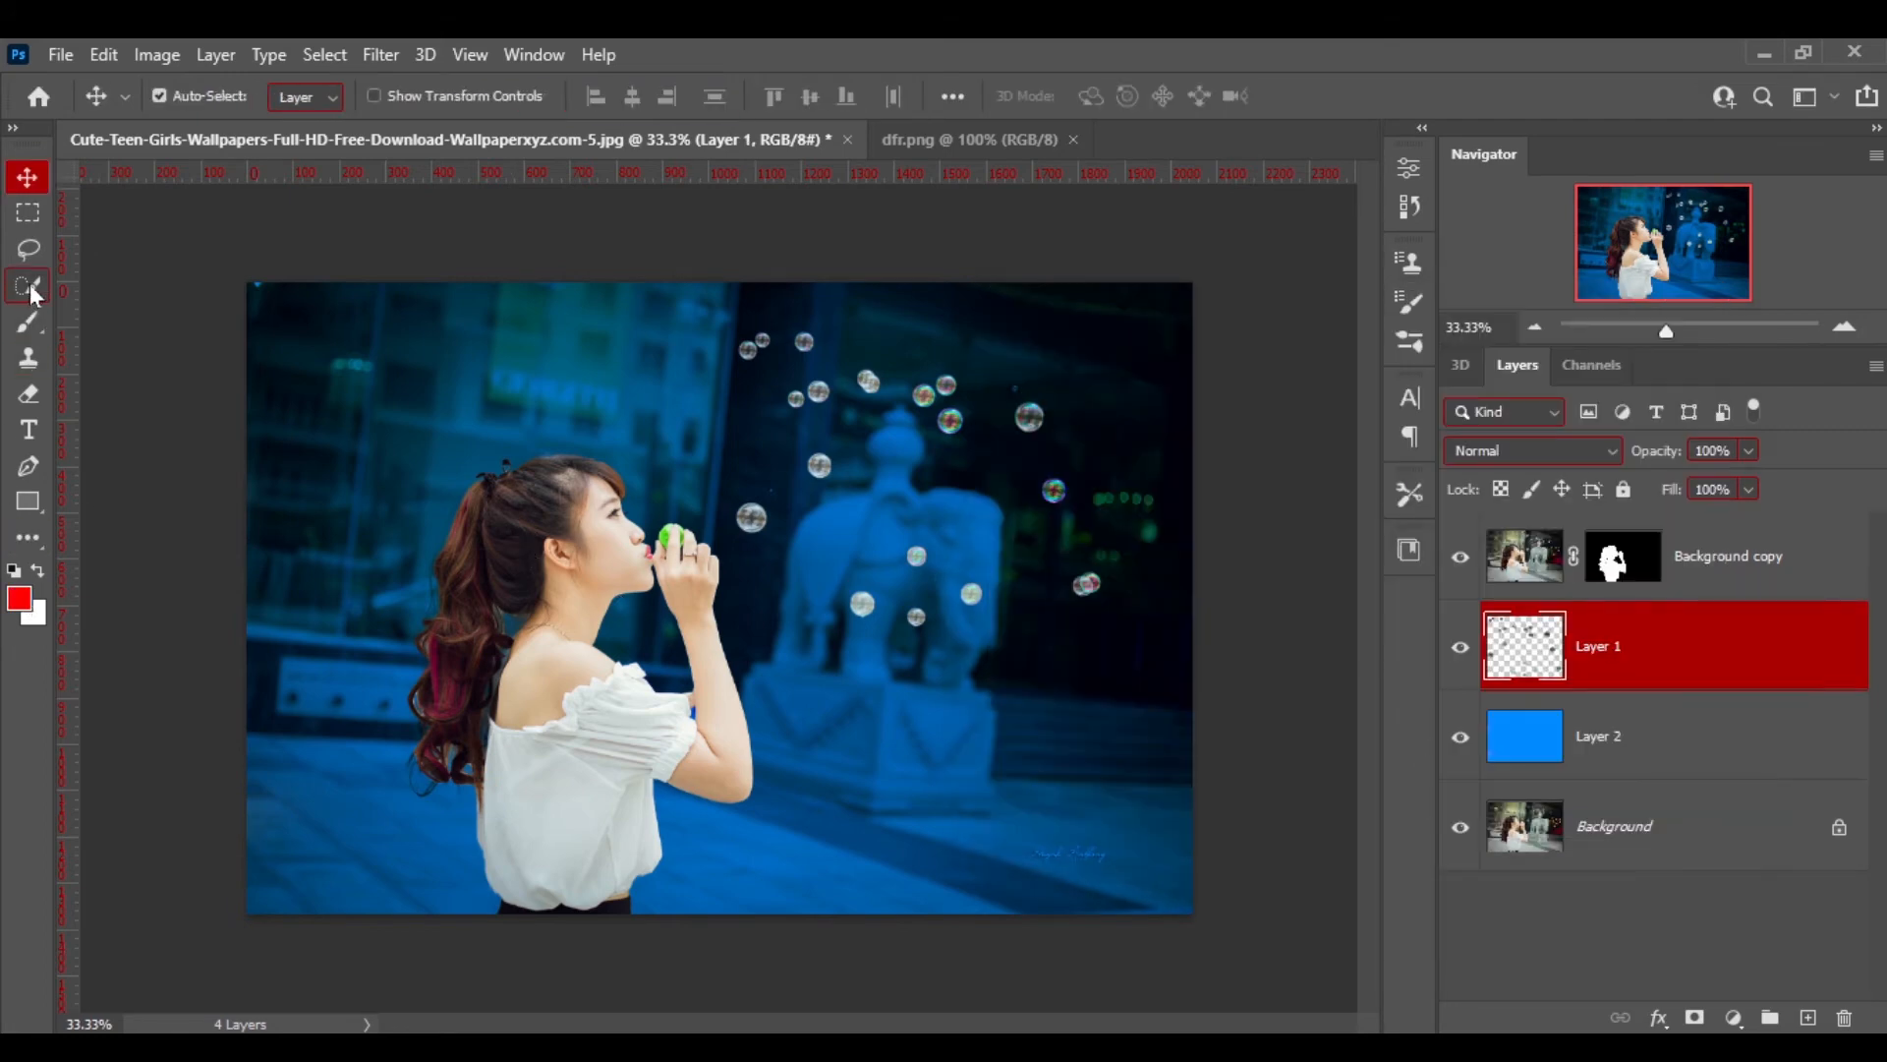
- Add a layer above the bubble cutout and dab red onto the bubbles nearest the hand and elephant's head with brush sizes 60 and 70
{"action": "left_click", "coordinate": [28, 322]}
{"action": "key", "text": "bracketleft"}
{"action": "key", "text": "bracketleft"}
{"action": "key", "text": "bracketleft"}
{"action": "key", "text": "bracketleft"}
{"action": "key", "text": "bracketleft"}
{"action": "key", "text": "bracketleft"}
{"action": "key", "text": "bracketleft"}
{"action": "key", "text": "bracketleft"}
{"action": "key", "text": "bracketleft"}
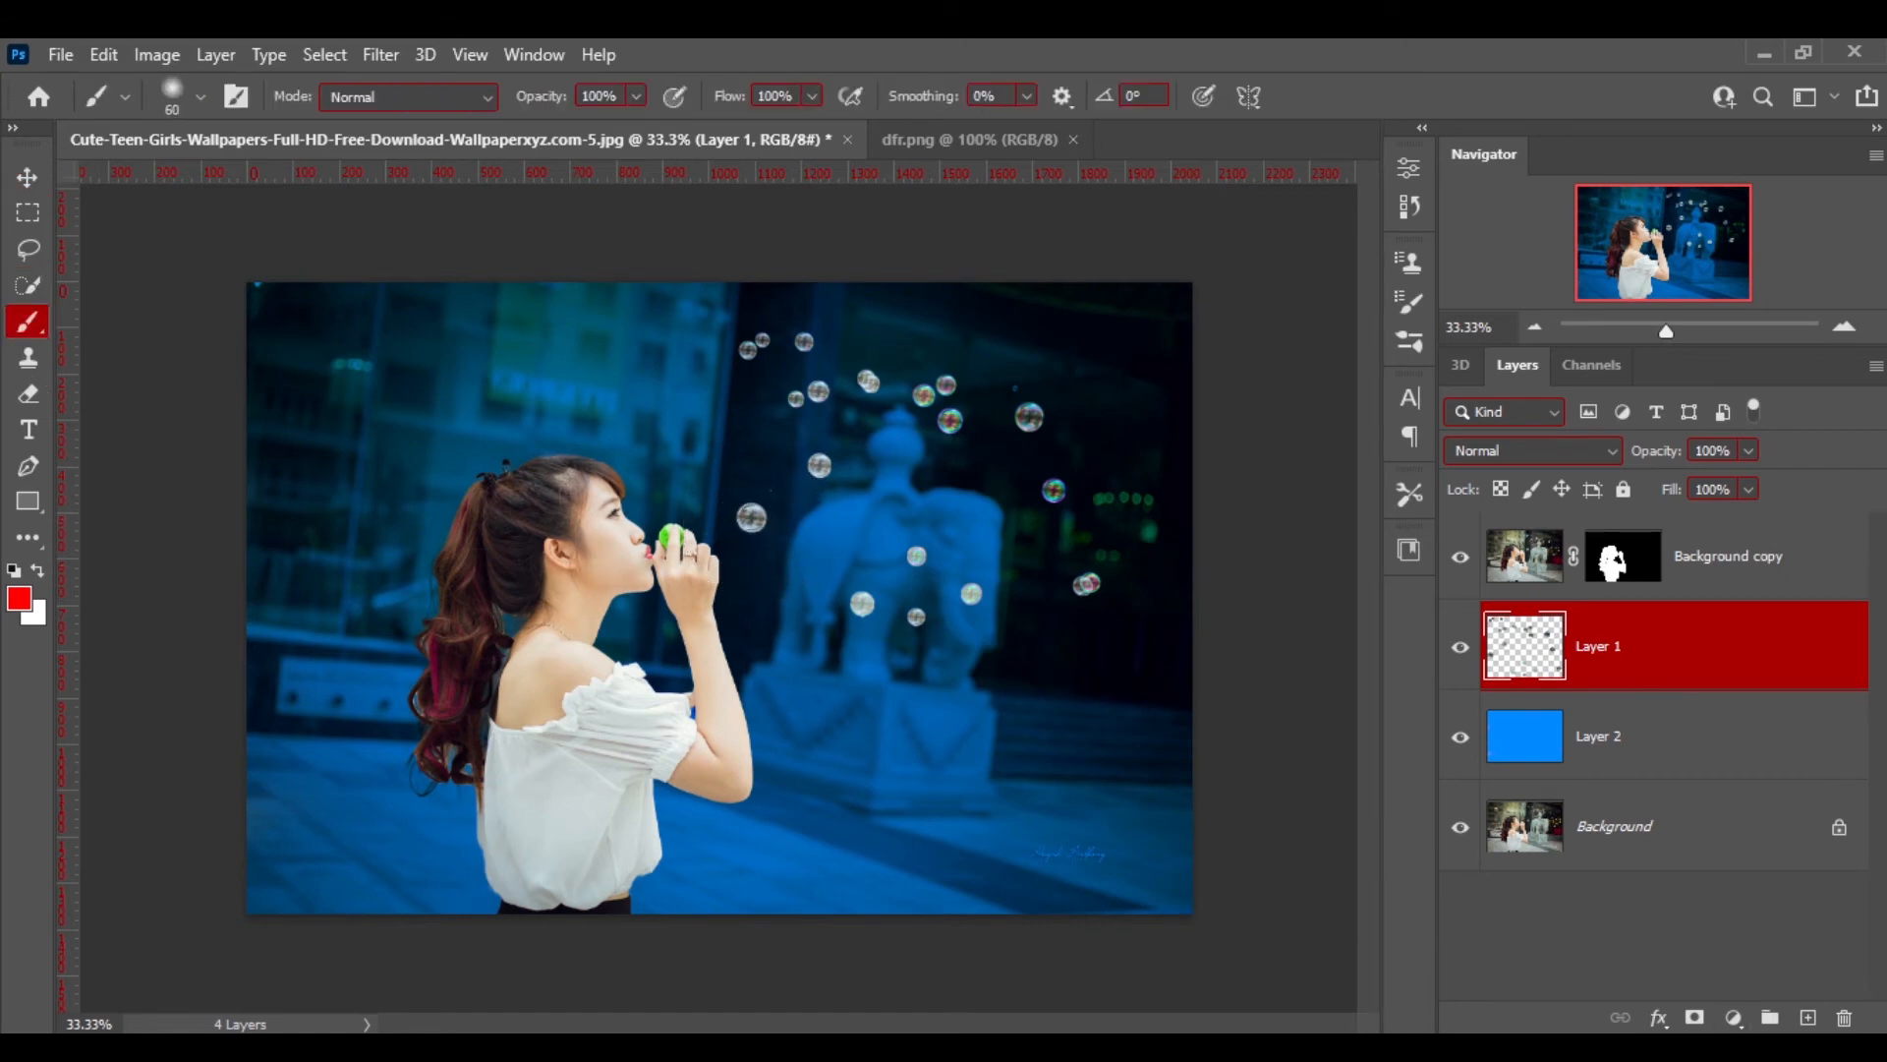
{"action": "left_click", "coordinate": [1807, 1017]}
{"action": "left_click", "coordinate": [861, 605]}
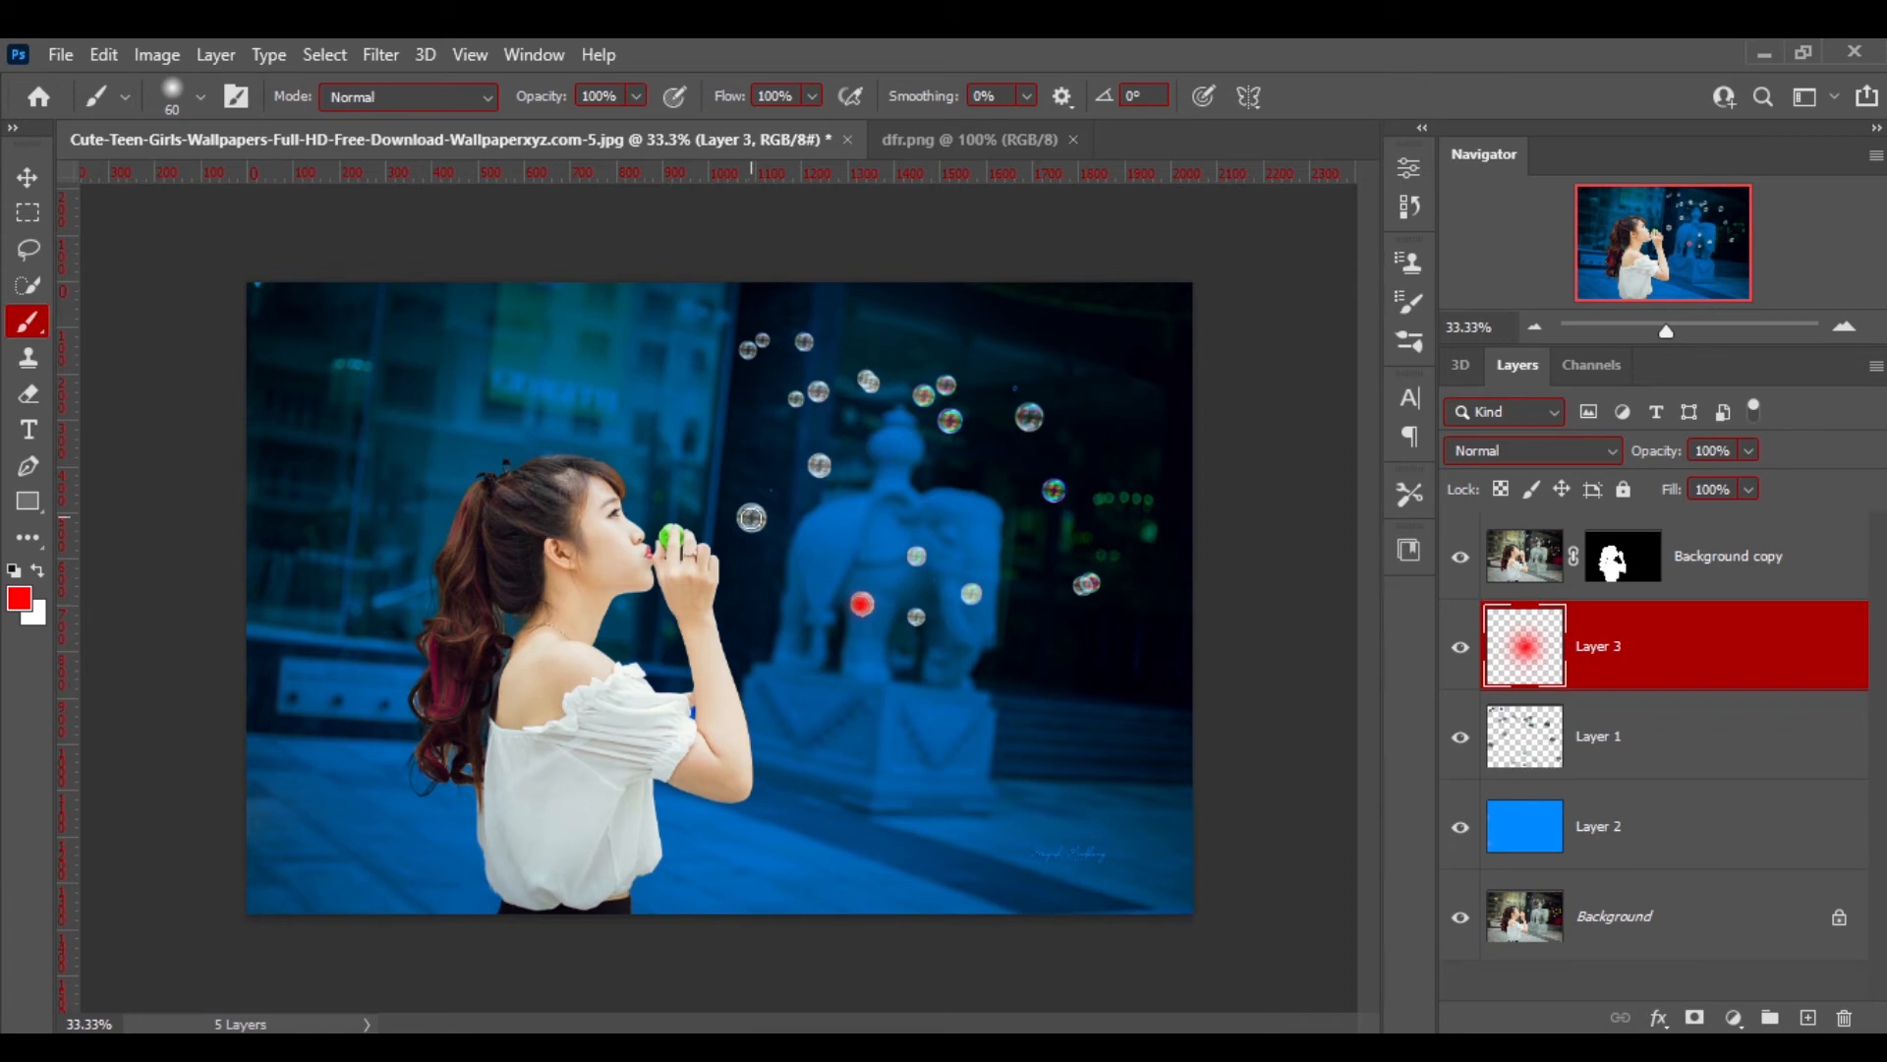
{"action": "left_click", "coordinate": [751, 518]}
{"action": "left_click", "coordinate": [819, 466]}
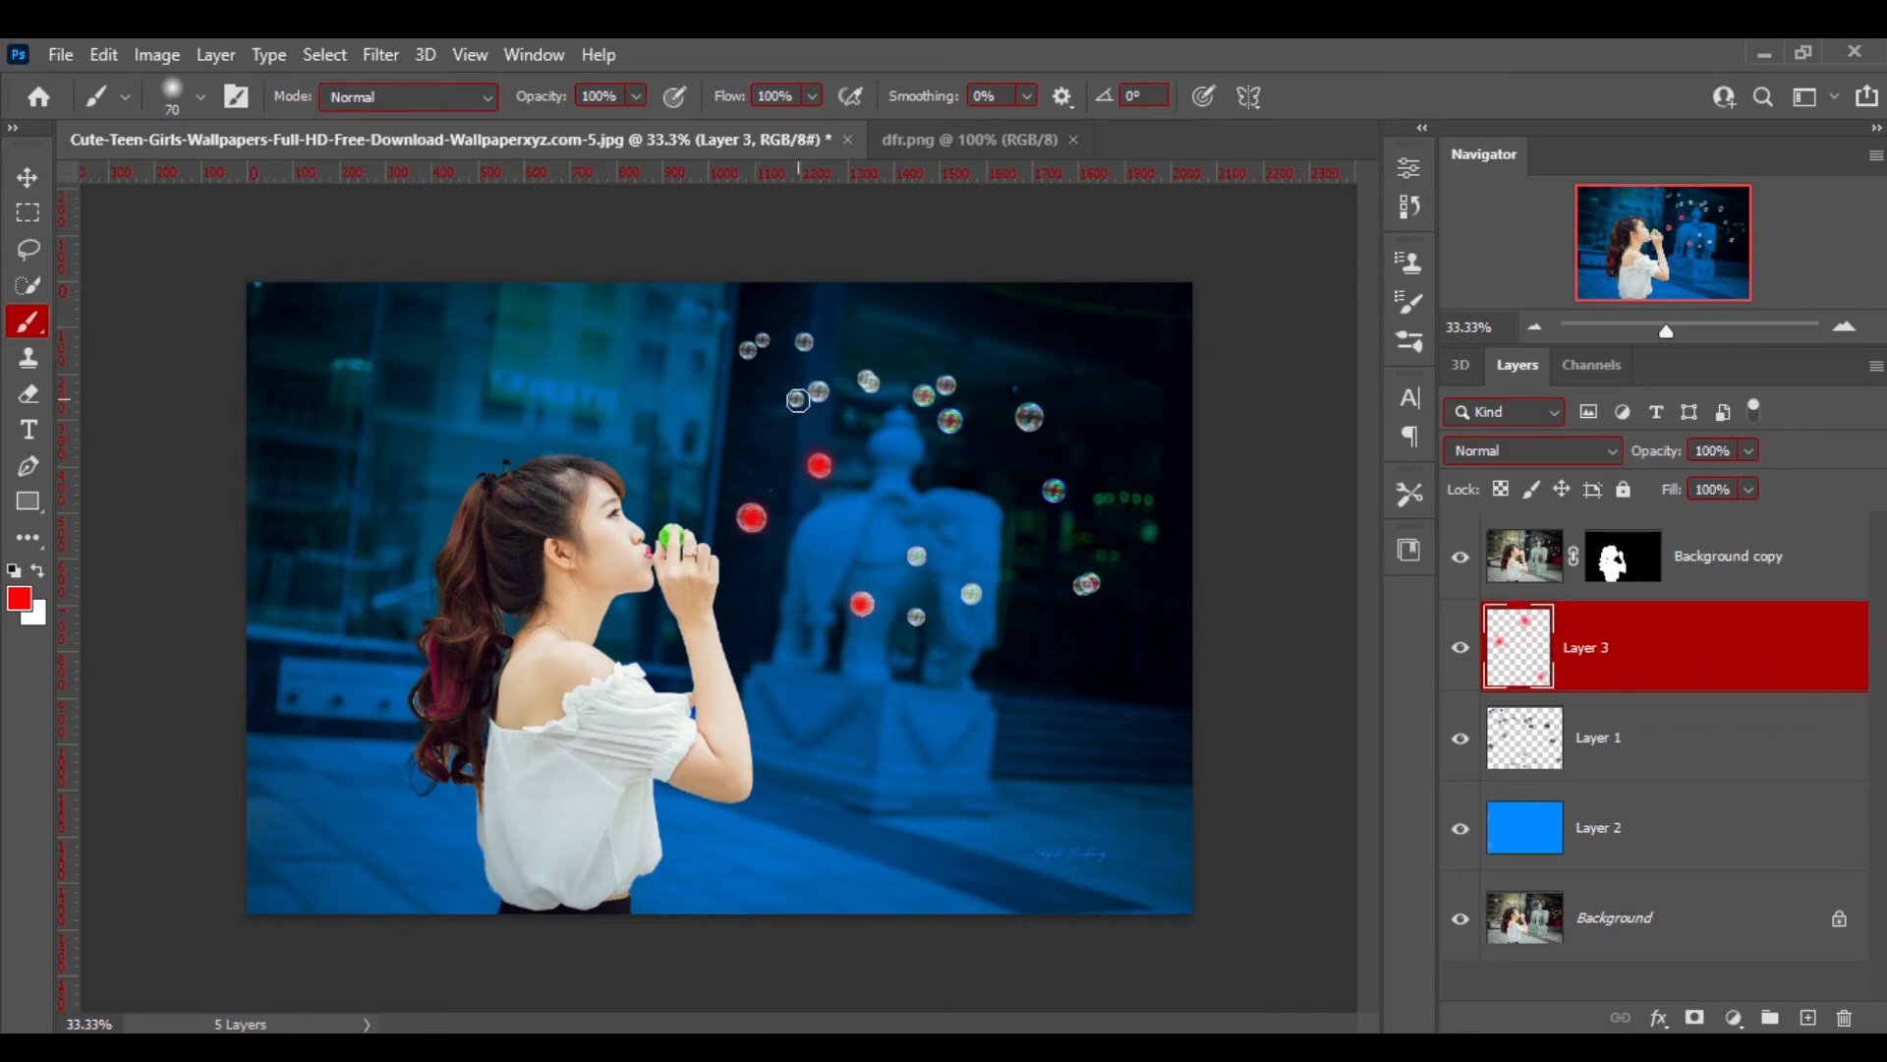
- Dab red over two smaller upper bubbles with brush size 45 and the large bubbles farthest from the girl with size 70
{"action": "key", "text": "bracketleft"}
{"action": "key", "text": "bracketleft"}
{"action": "key", "text": "bracketleft"}
{"action": "key", "text": "bracketleft"}
{"action": "left_click", "coordinate": [819, 391]}
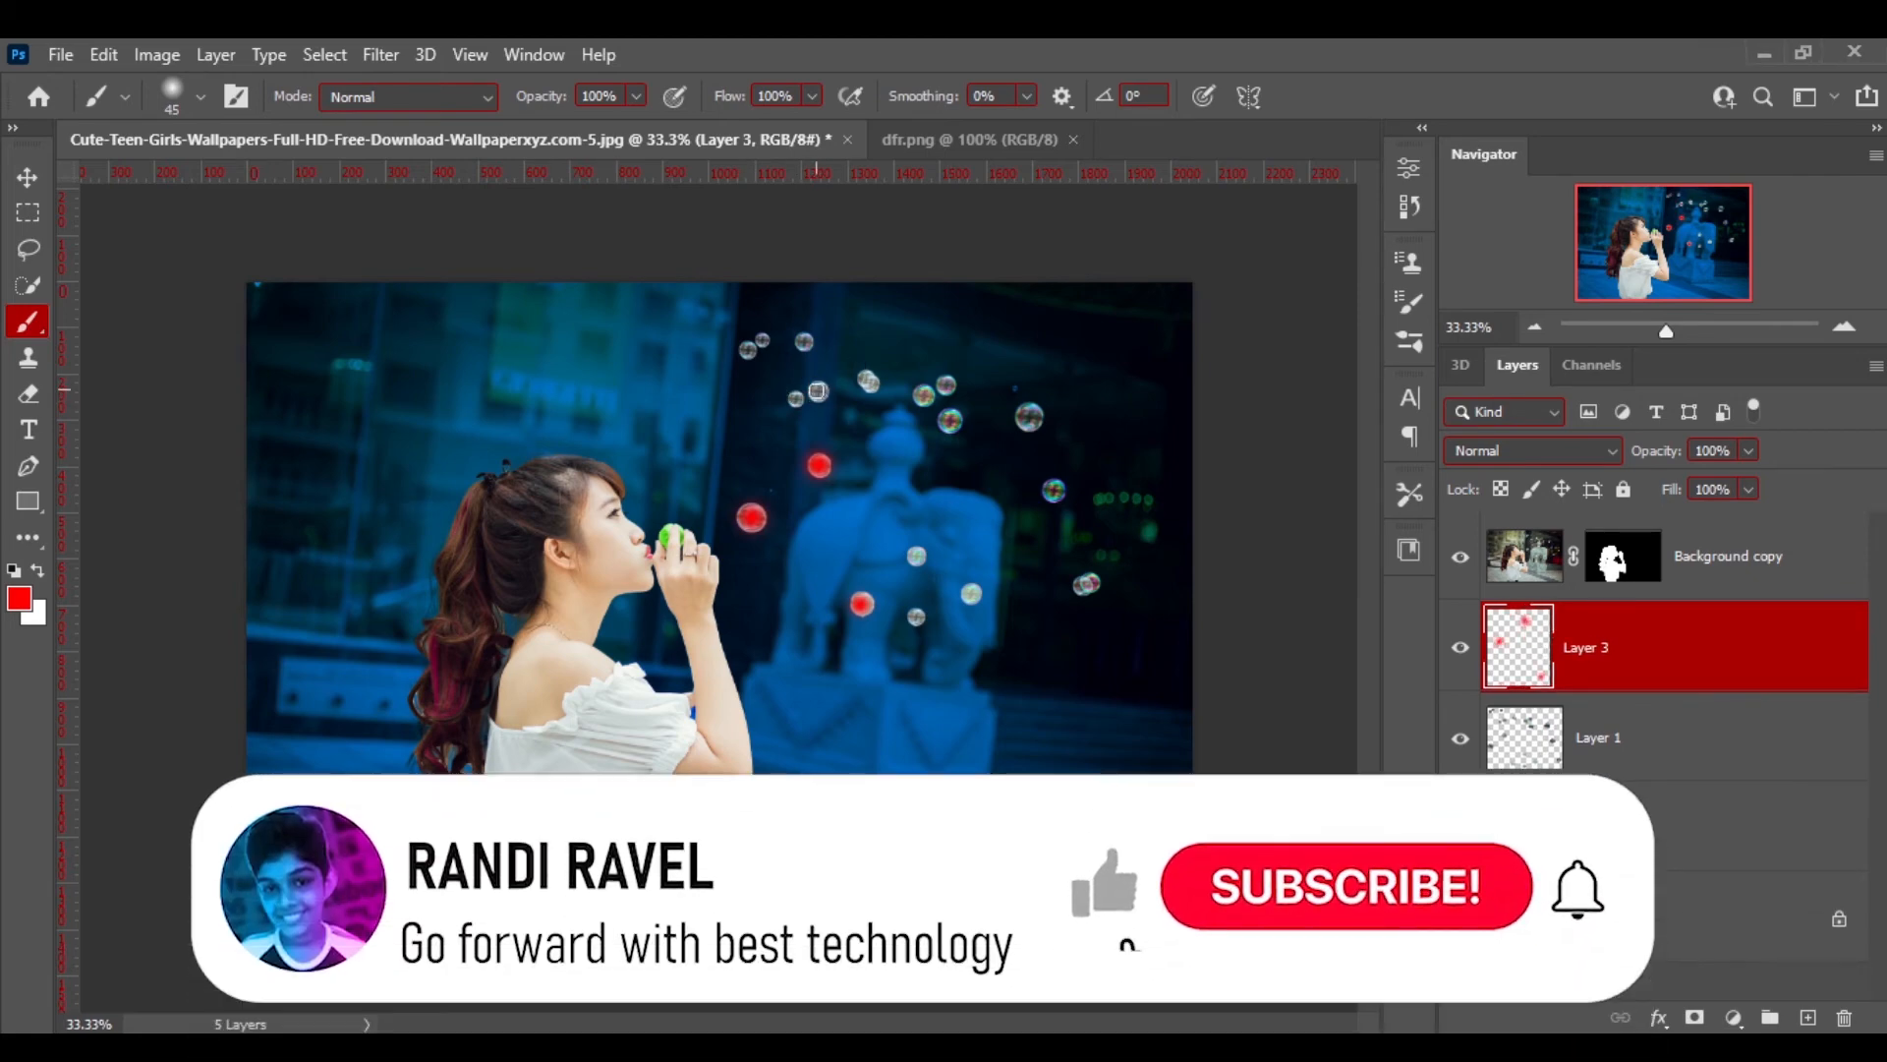
{"action": "left_click", "coordinate": [950, 421]}
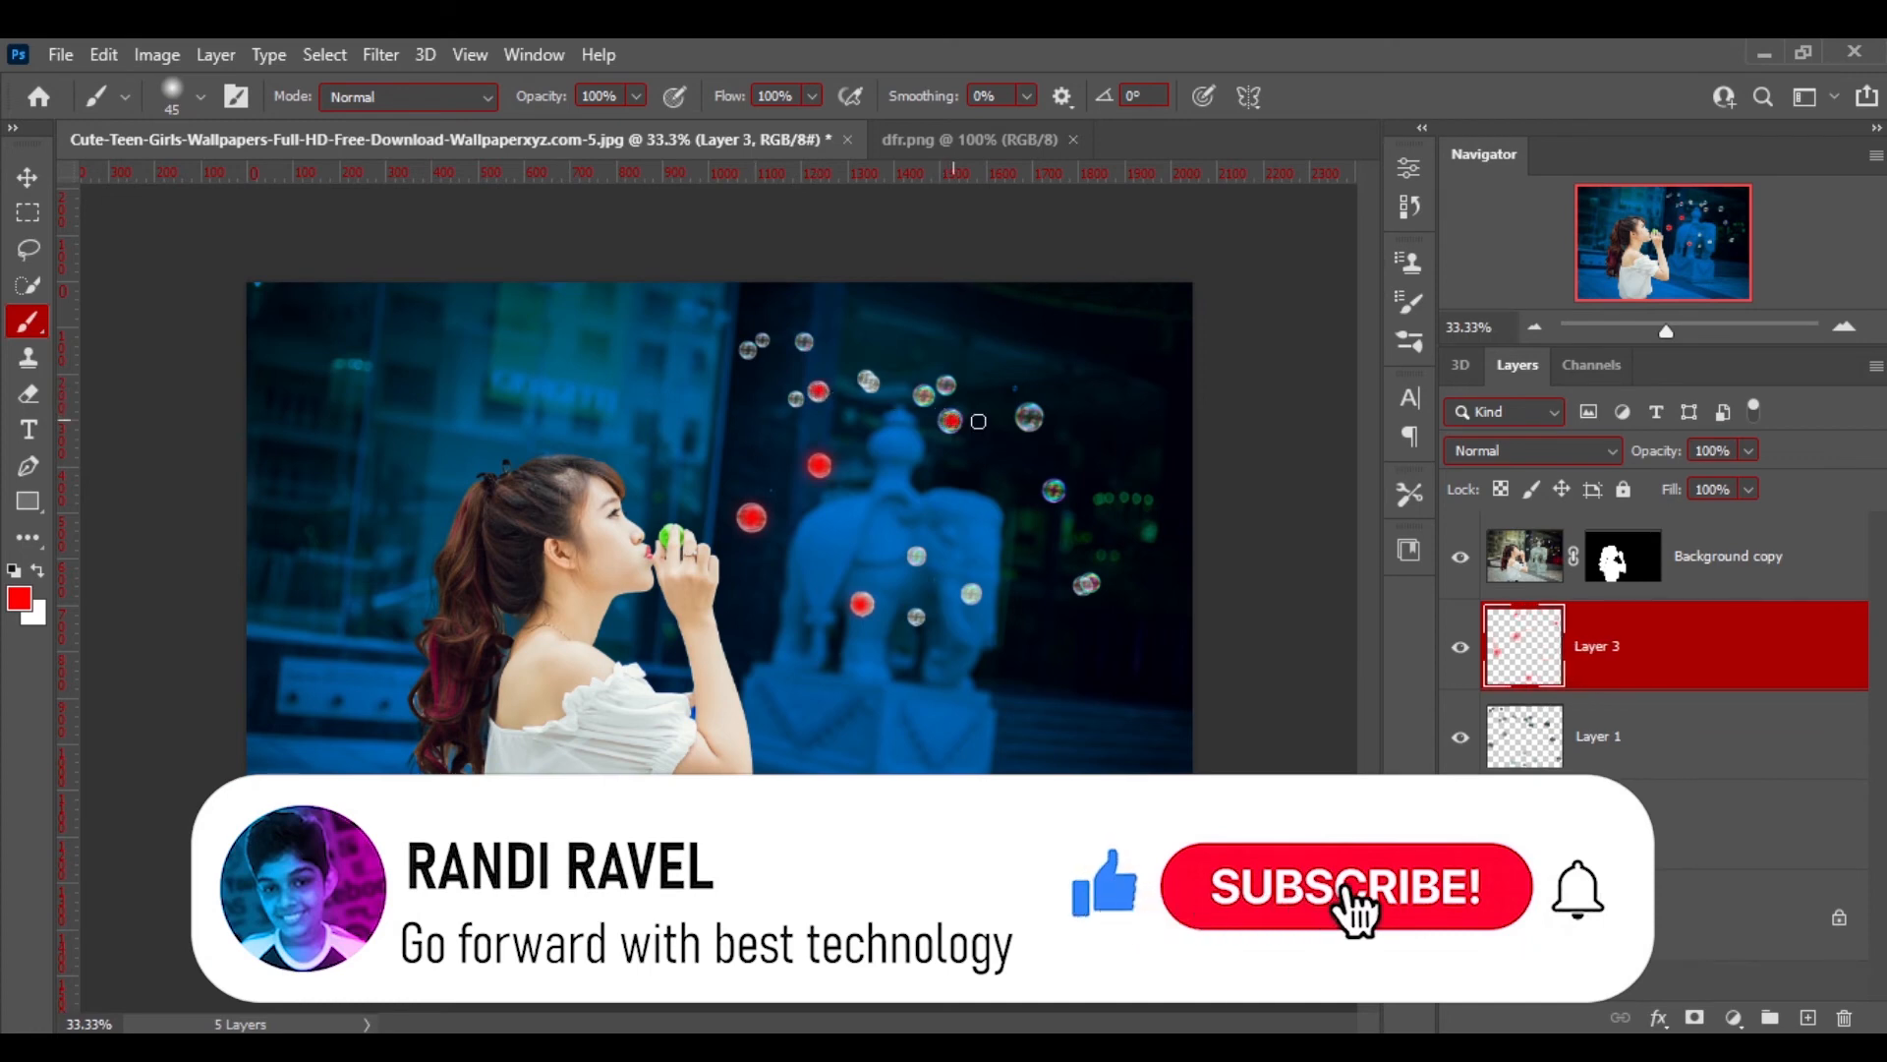
{"action": "left_click", "coordinate": [1029, 416]}
{"action": "key", "text": "bracketright"}
{"action": "key", "text": "bracketright"}
{"action": "key", "text": "bracketright"}
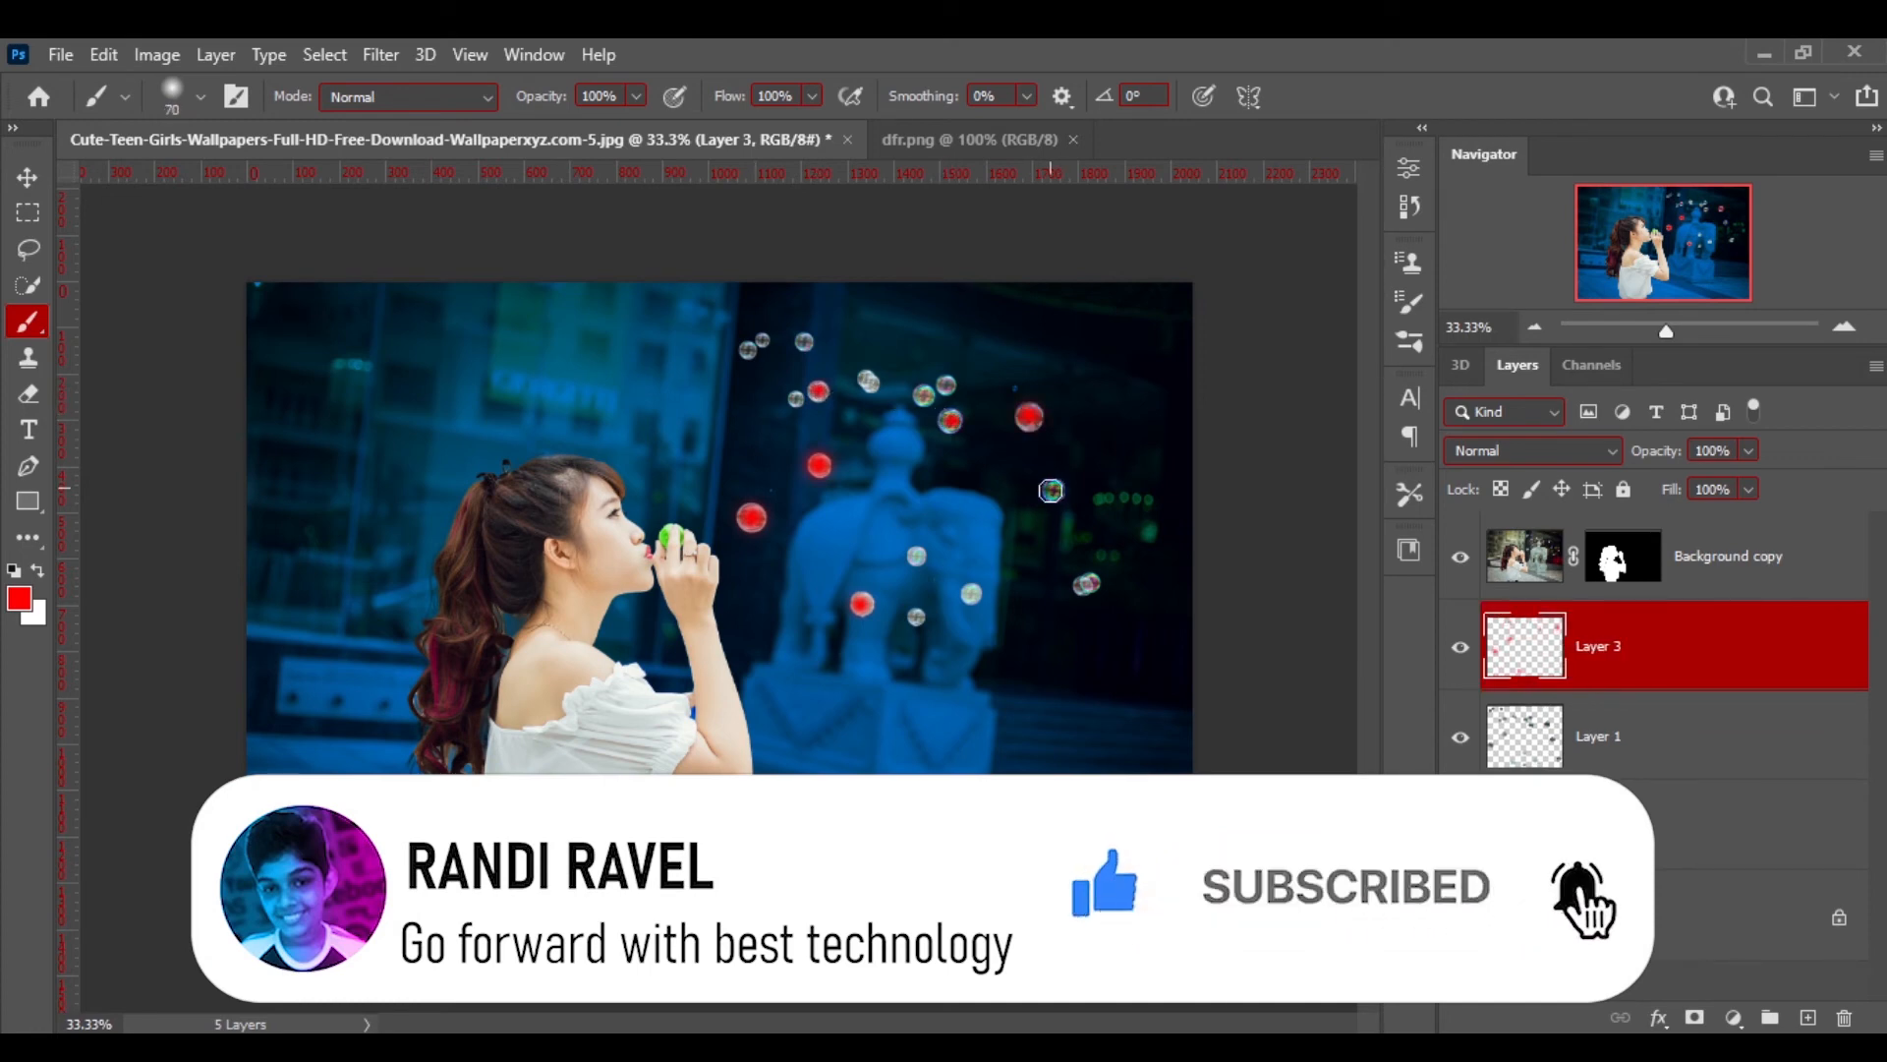
{"action": "left_click", "coordinate": [1086, 584]}
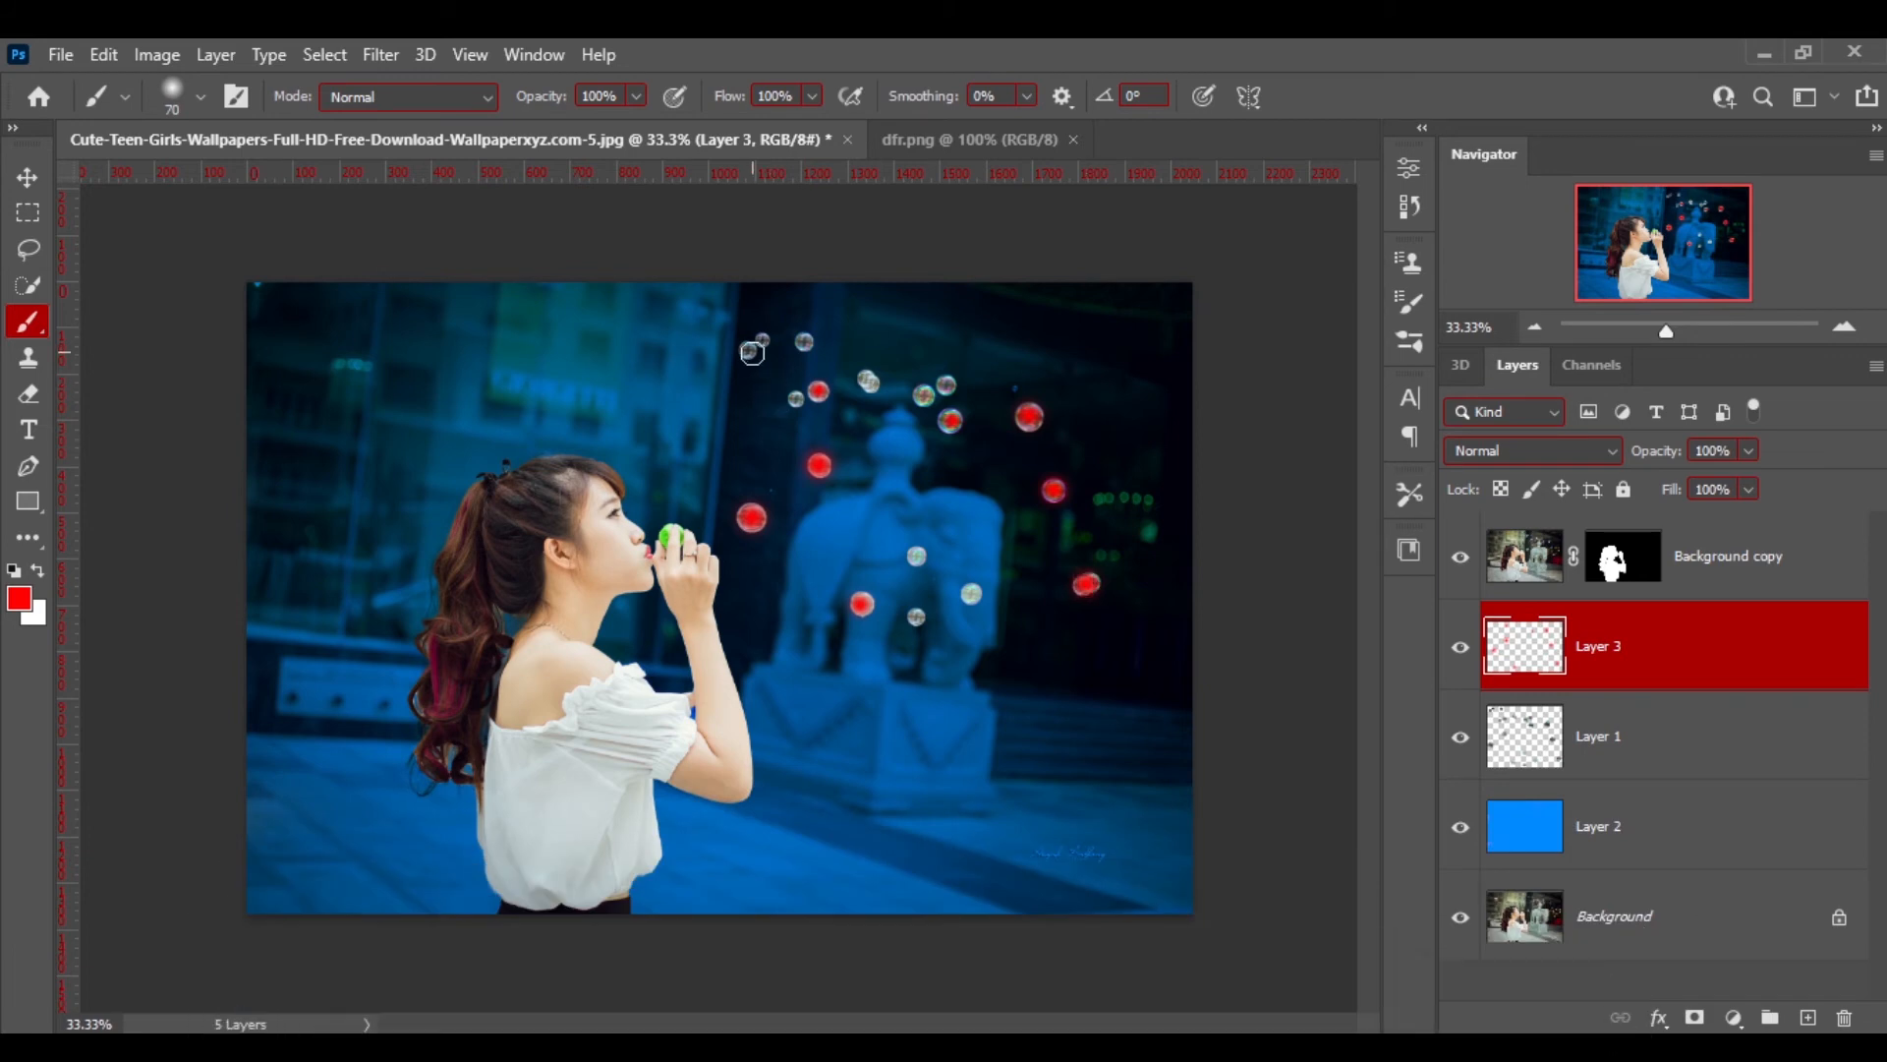
- Dab red over the remaining small bubbles with brush sizes 60 and 50, and set the red layer's blend mode to Color Dodge
{"action": "left_click", "coordinate": [749, 350]}
{"action": "left_click", "coordinate": [763, 339]}
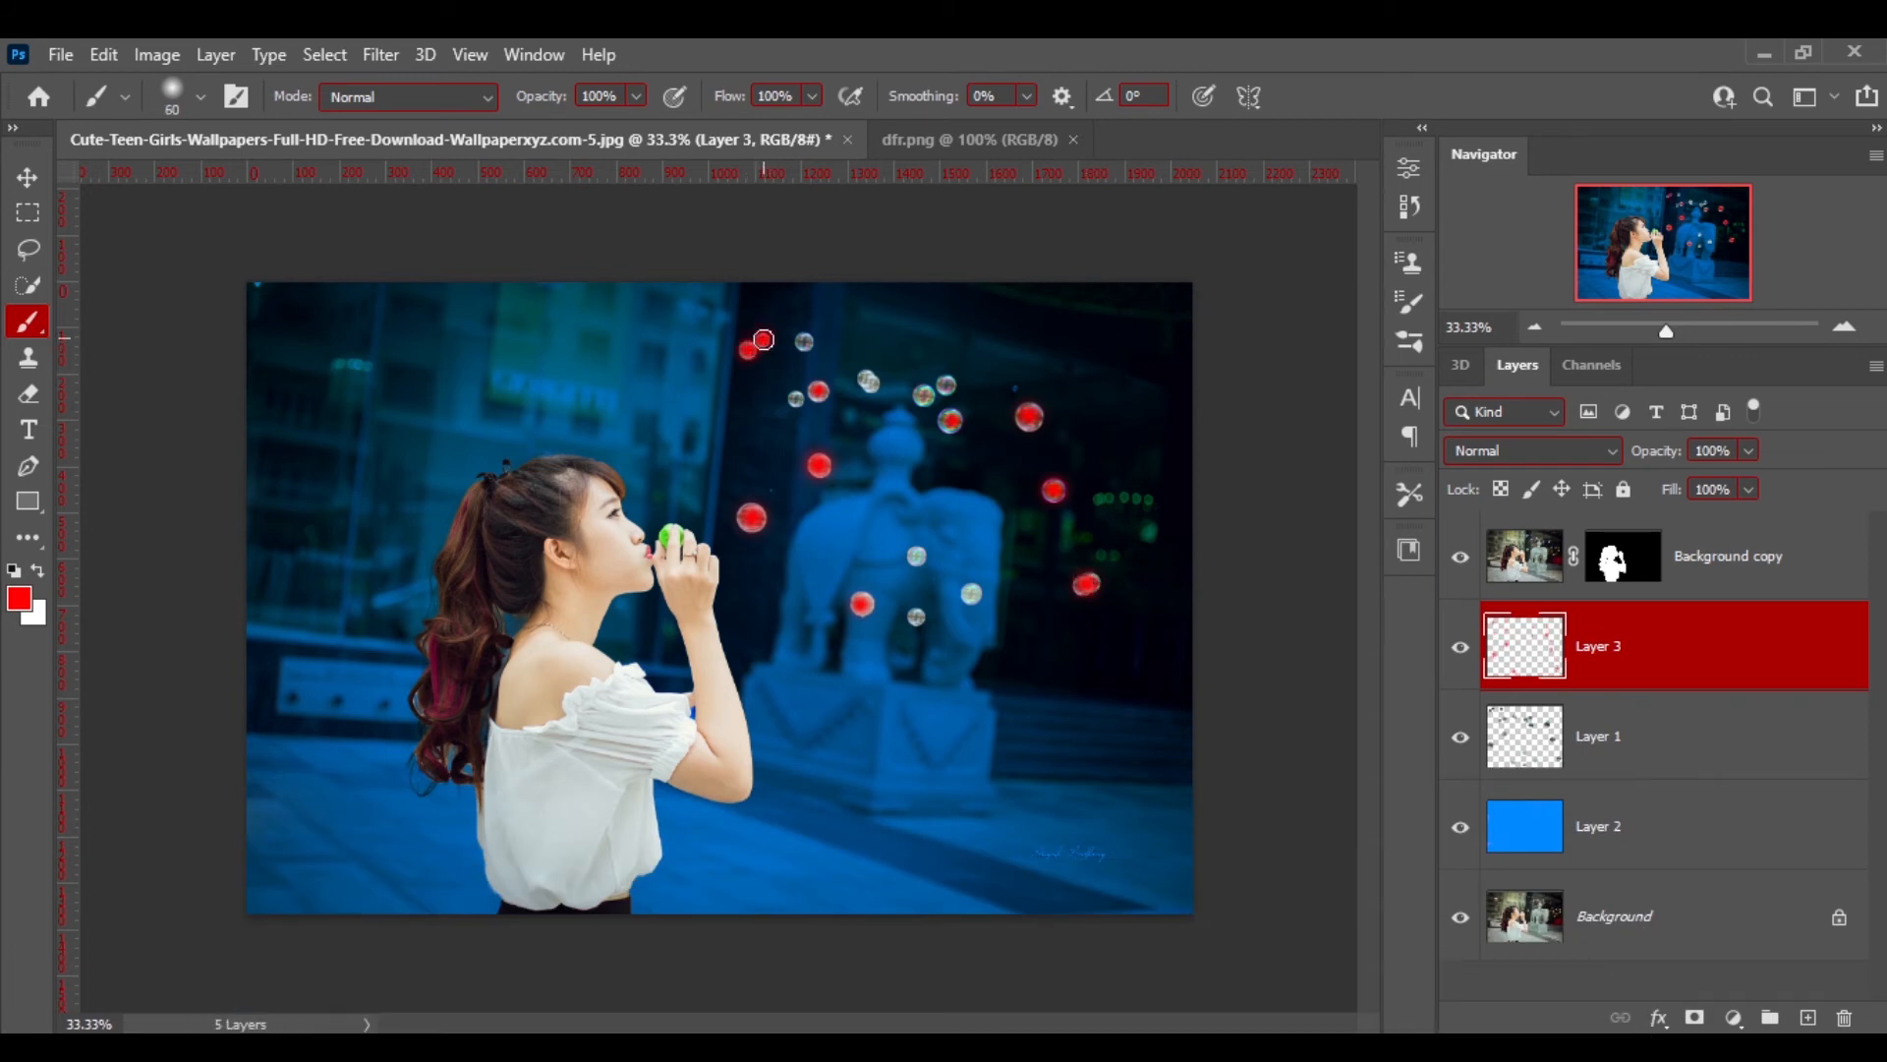
{"action": "left_click", "coordinate": [867, 383]}
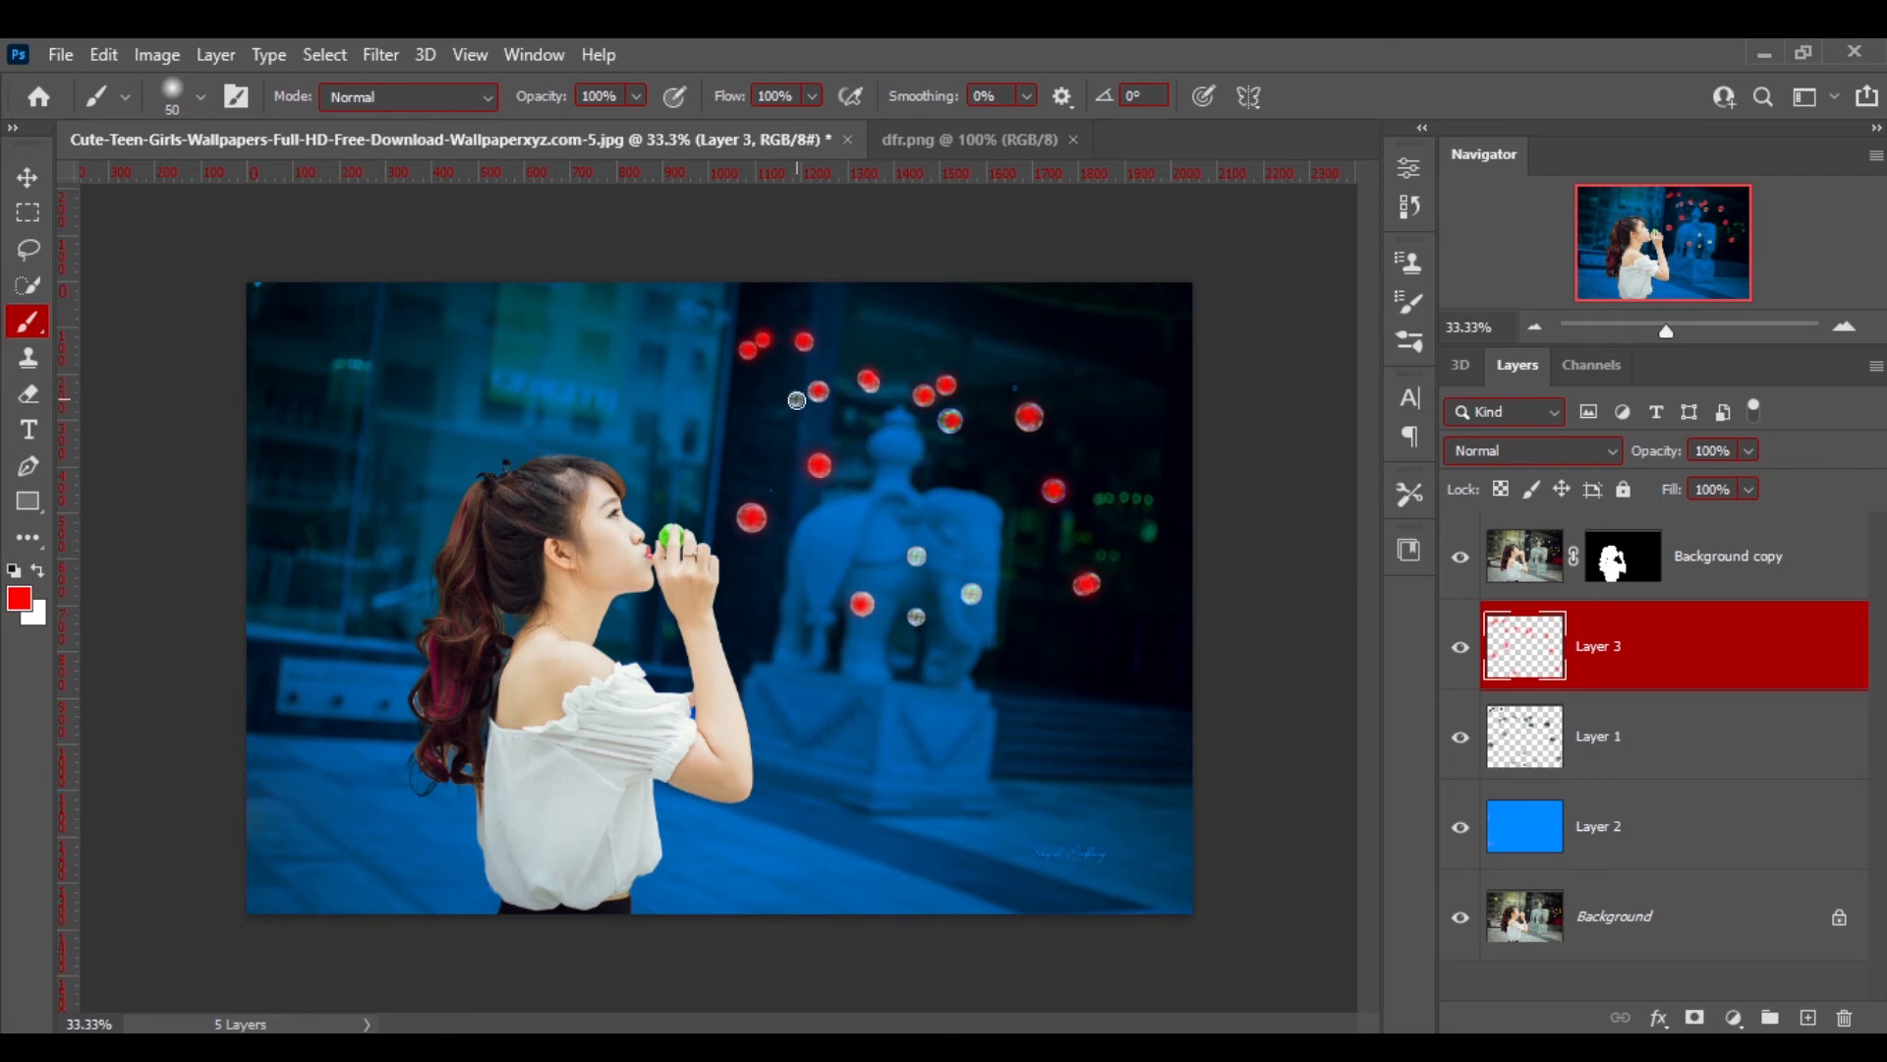
{"action": "left_click", "coordinate": [797, 400]}
{"action": "left_click", "coordinate": [916, 556]}
{"action": "left_click", "coordinate": [1526, 451]}
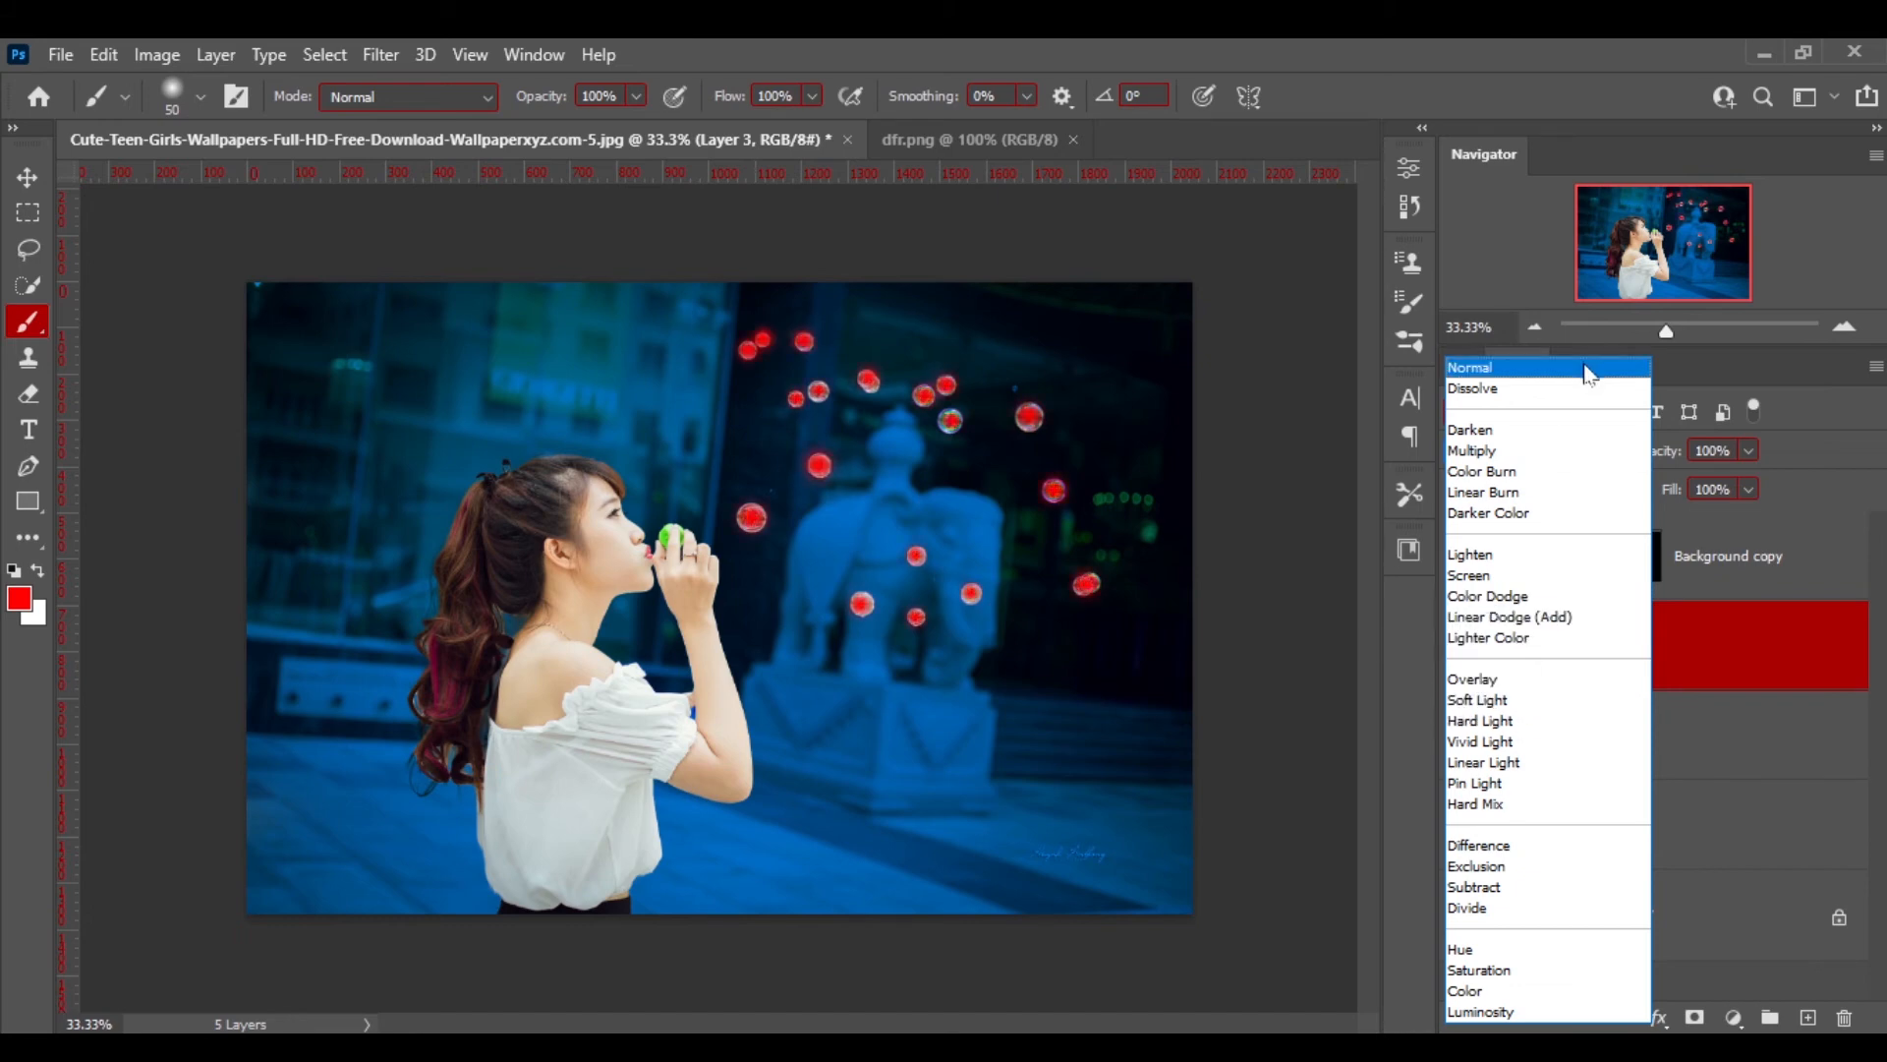
{"action": "left_click", "coordinate": [1486, 599]}
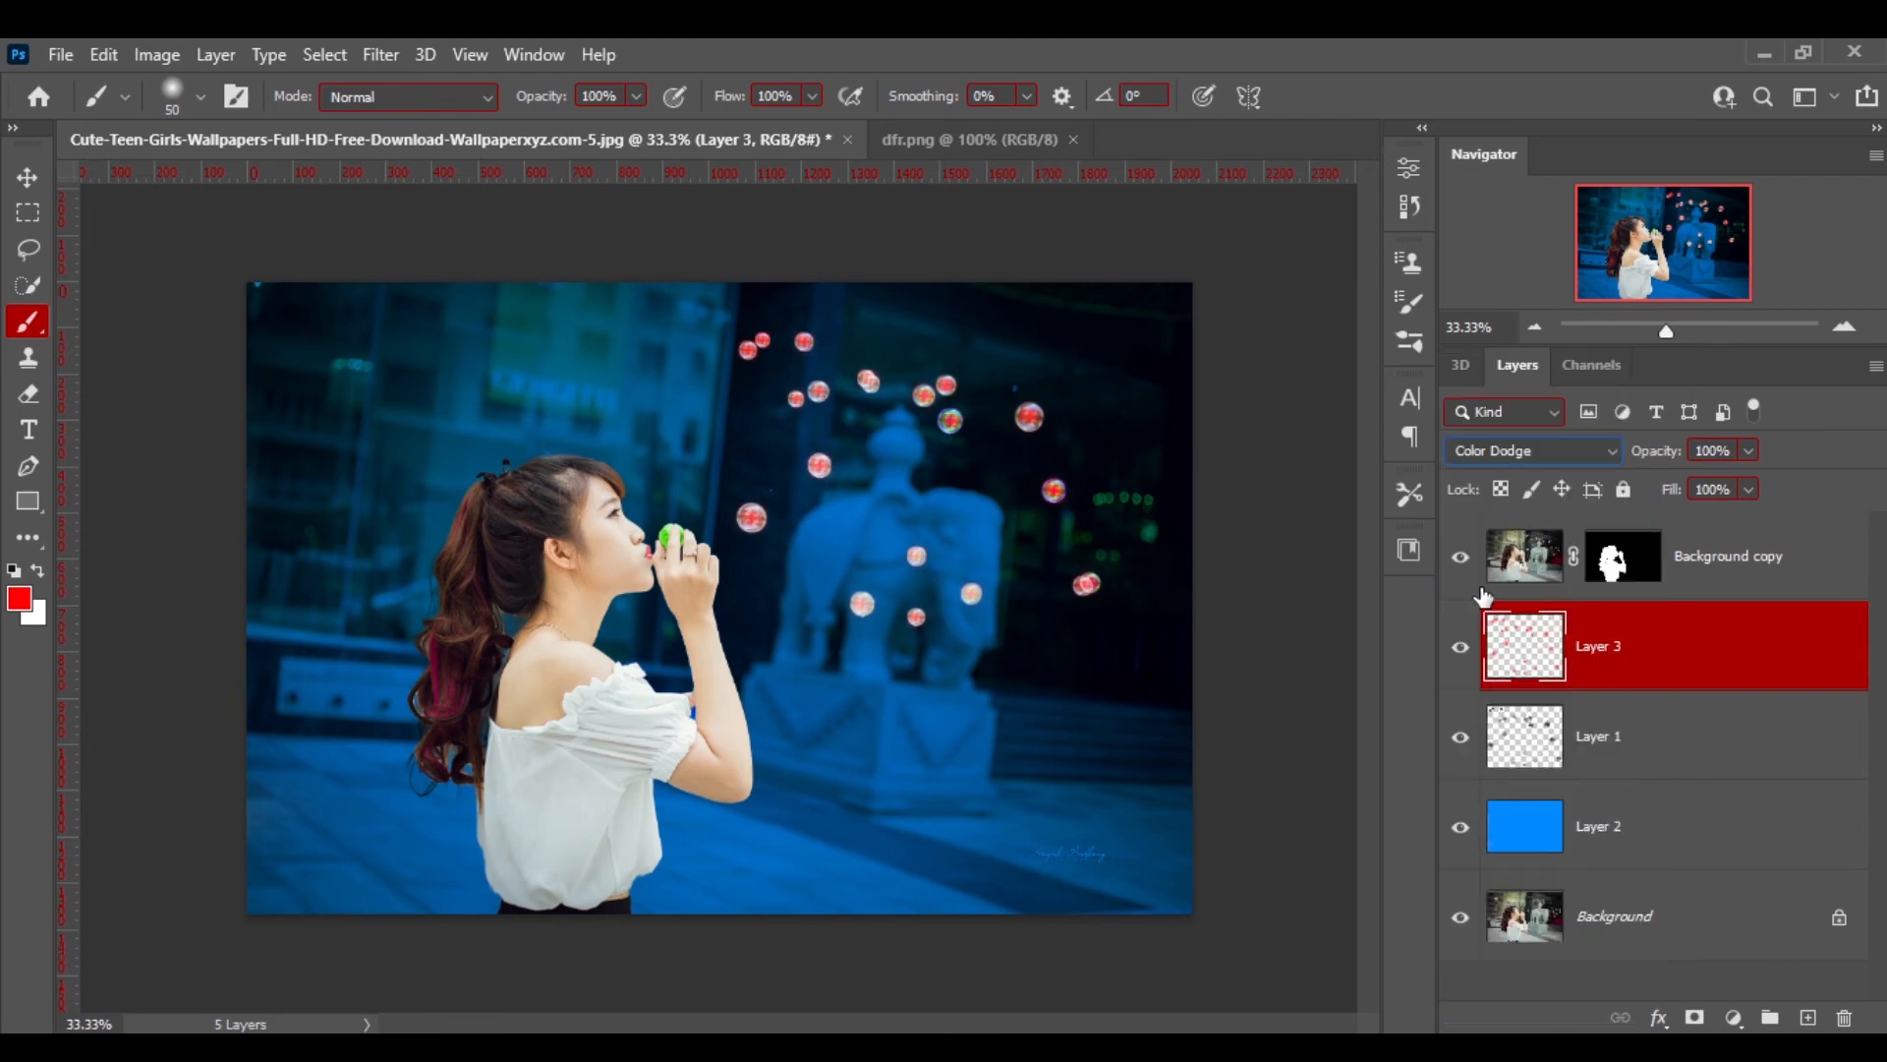
- Add an Outer Glow layer style in pure red to the bubble cutout layer
{"action": "left_click", "coordinate": [1663, 733]}
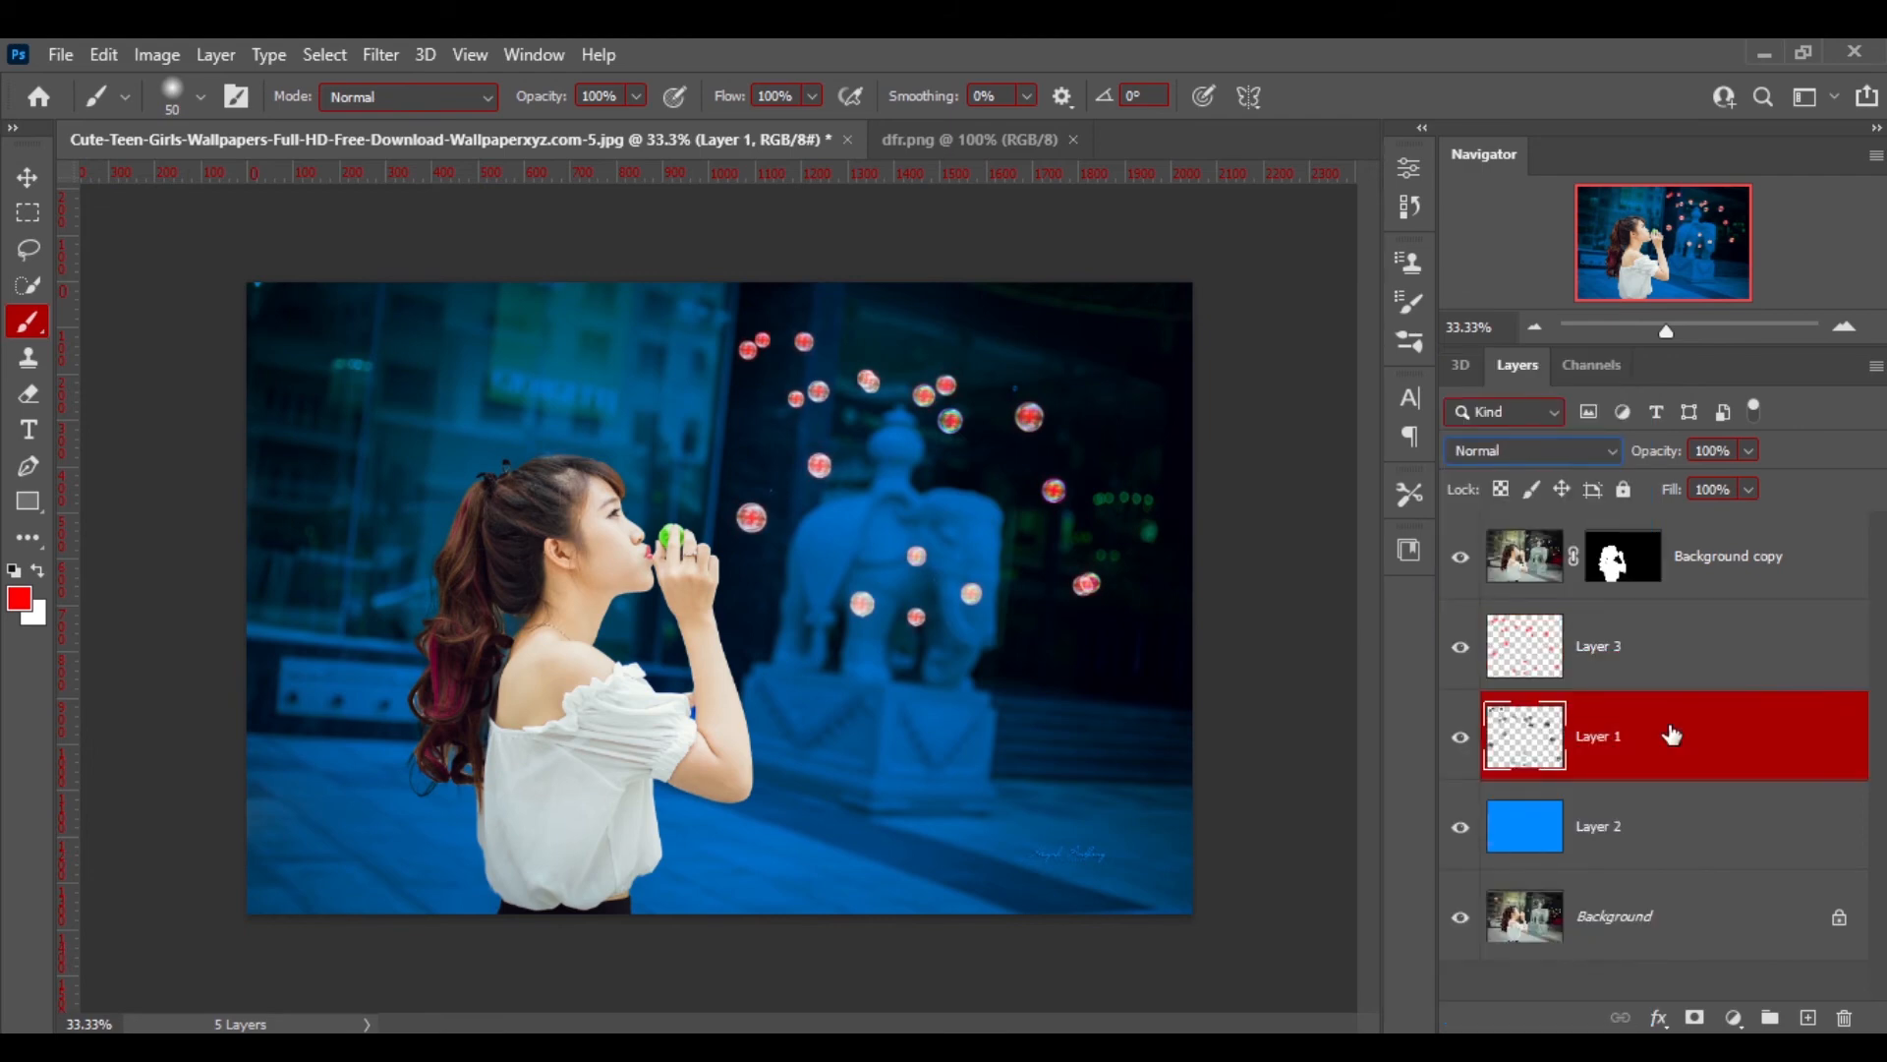
{"action": "left_click", "coordinate": [1659, 1016]}
{"action": "left_click", "coordinate": [1702, 964]}
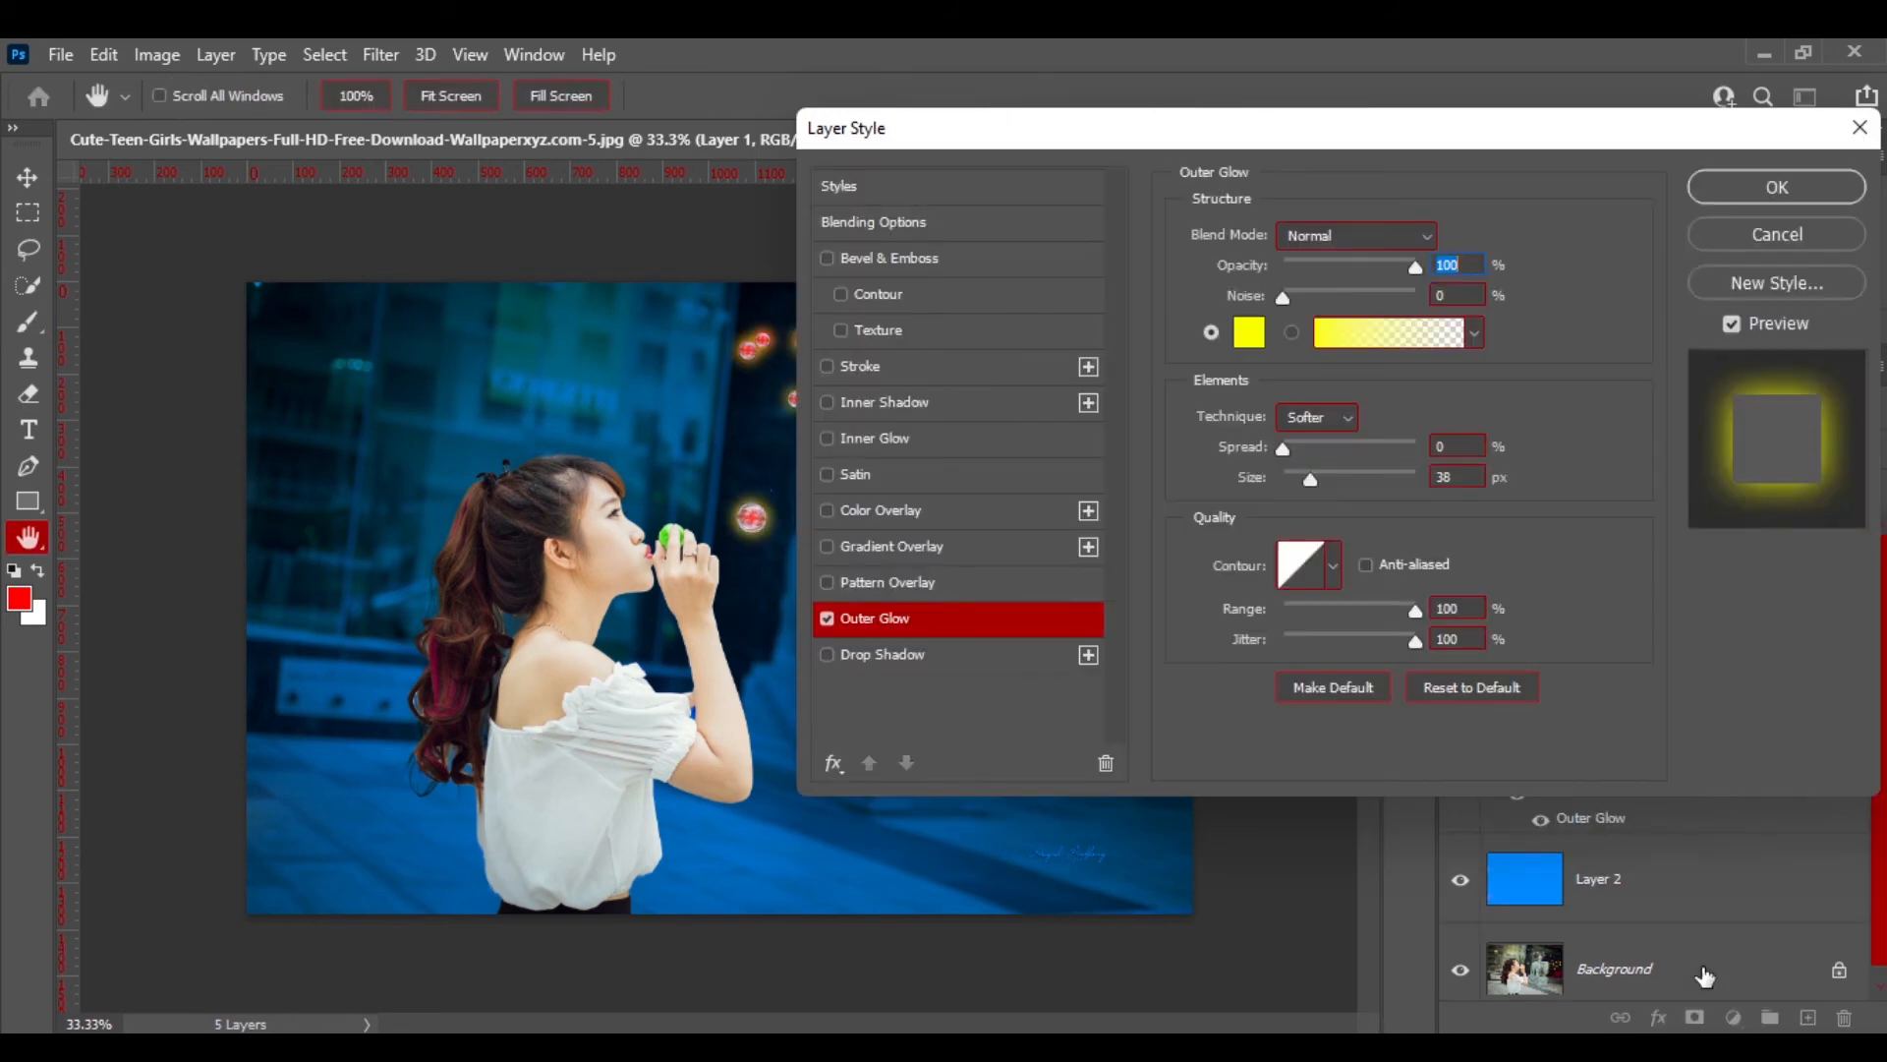
{"action": "left_click", "coordinate": [1249, 332]}
{"action": "left_click_drag", "start_coordinate": [1383, 660], "coordinate": [1383, 321]}
{"action": "left_click", "coordinate": [1624, 354]}
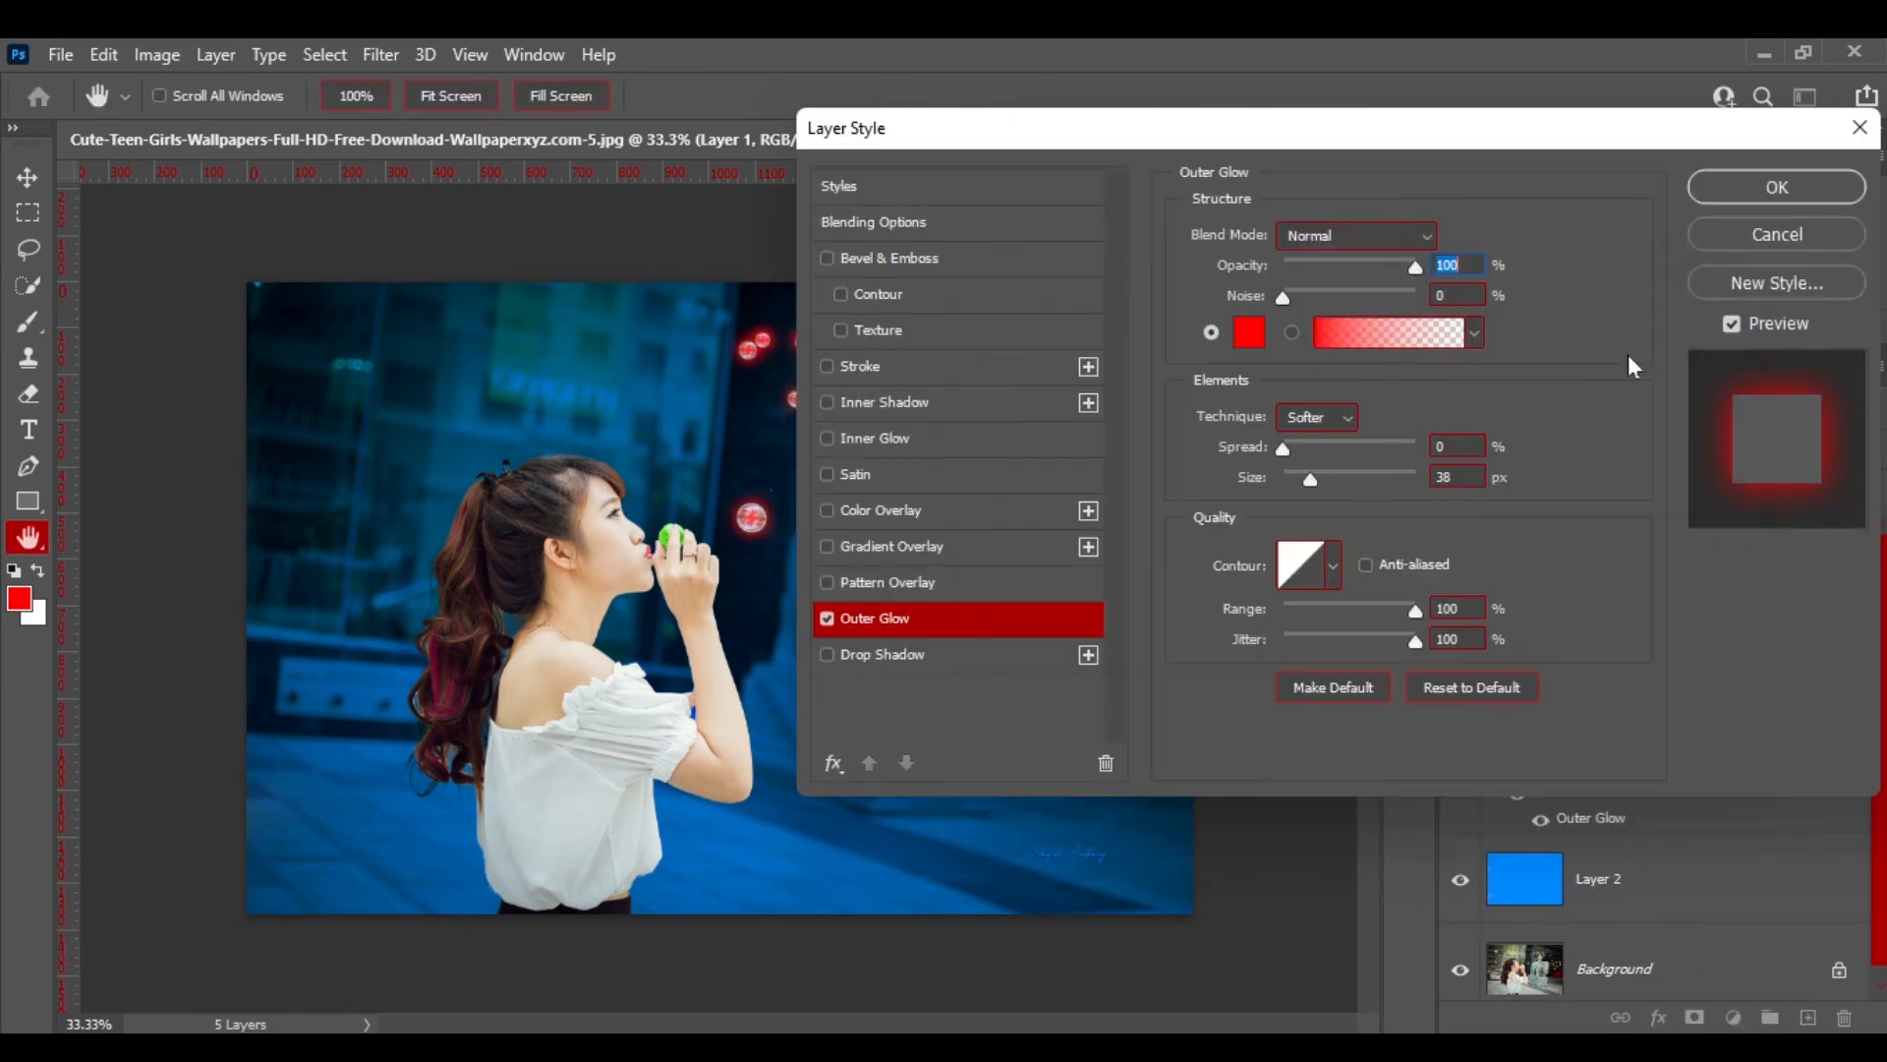
{"action": "left_click", "coordinate": [1813, 192]}
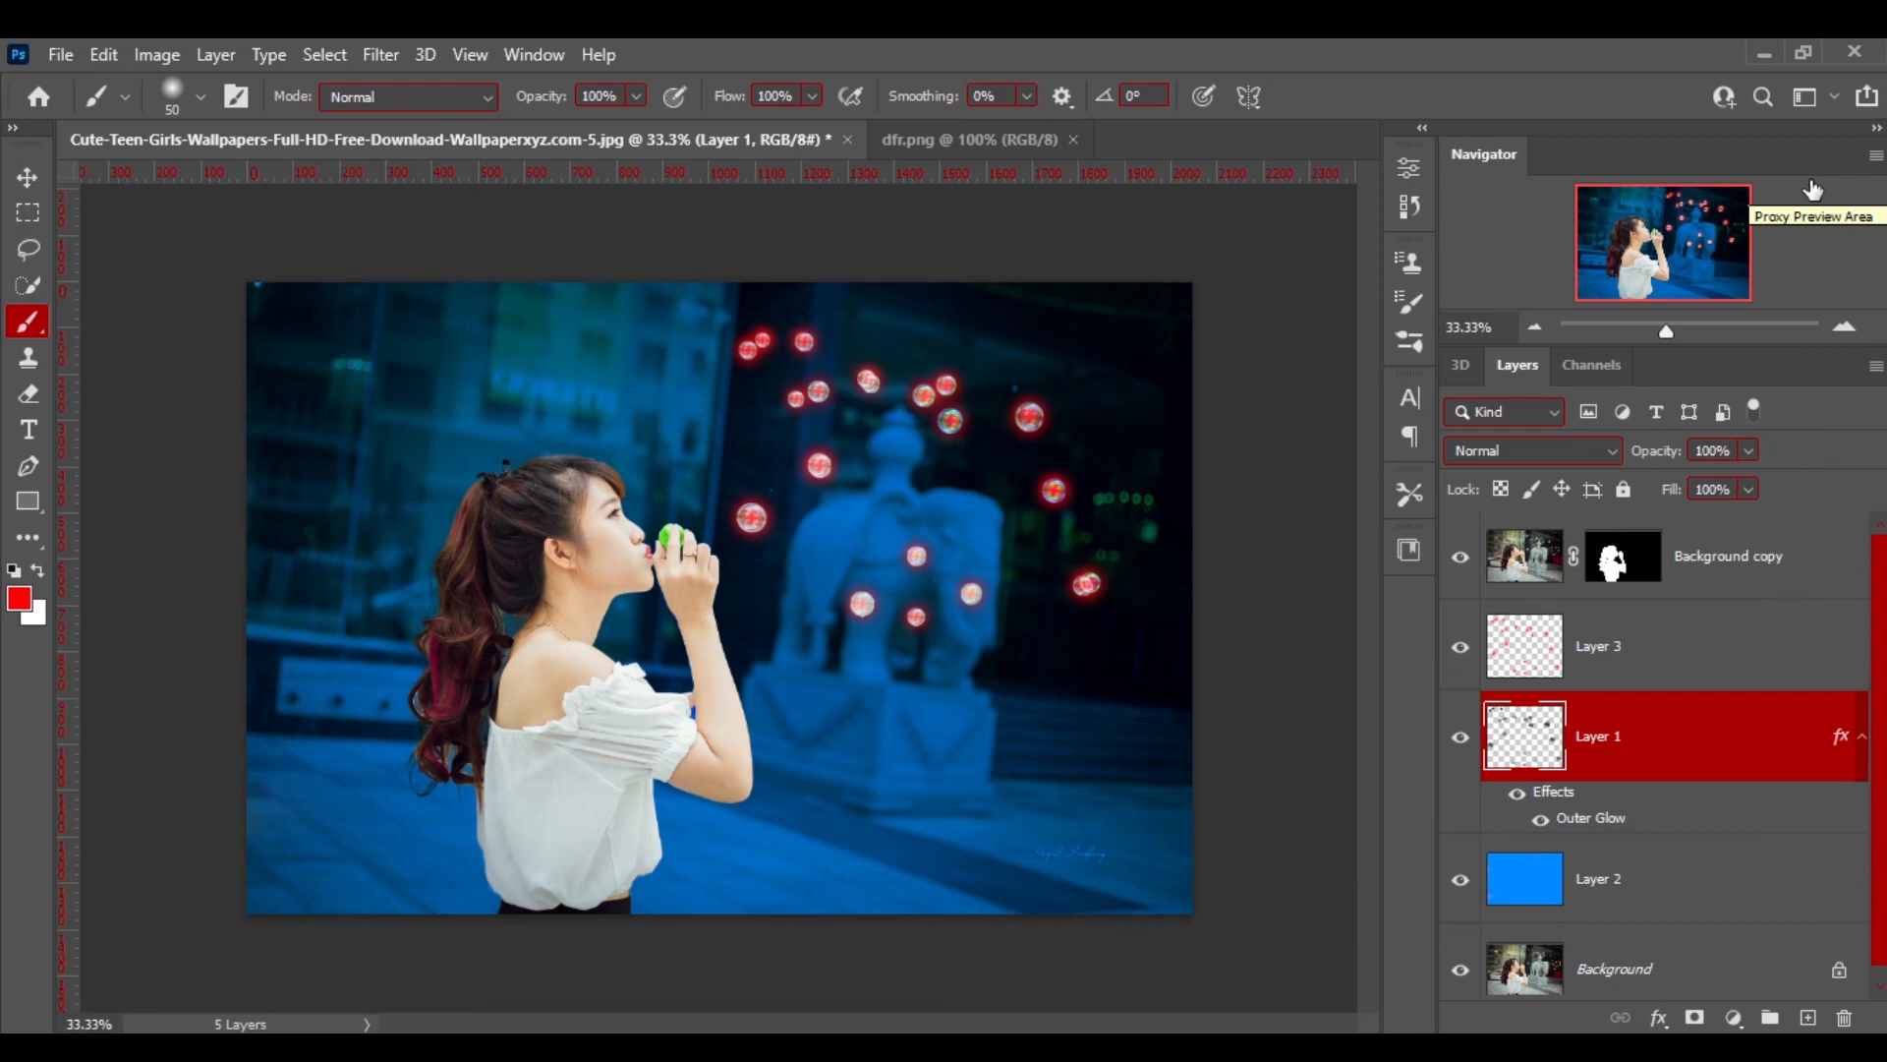
- Open the girl cutout layer in the Camera Raw Filter and set Exposure -1.50, Contrast +25, Highlights -17, Shadows +38, Whites +47 and Blacks -15
{"action": "left_click", "coordinate": [27, 178]}
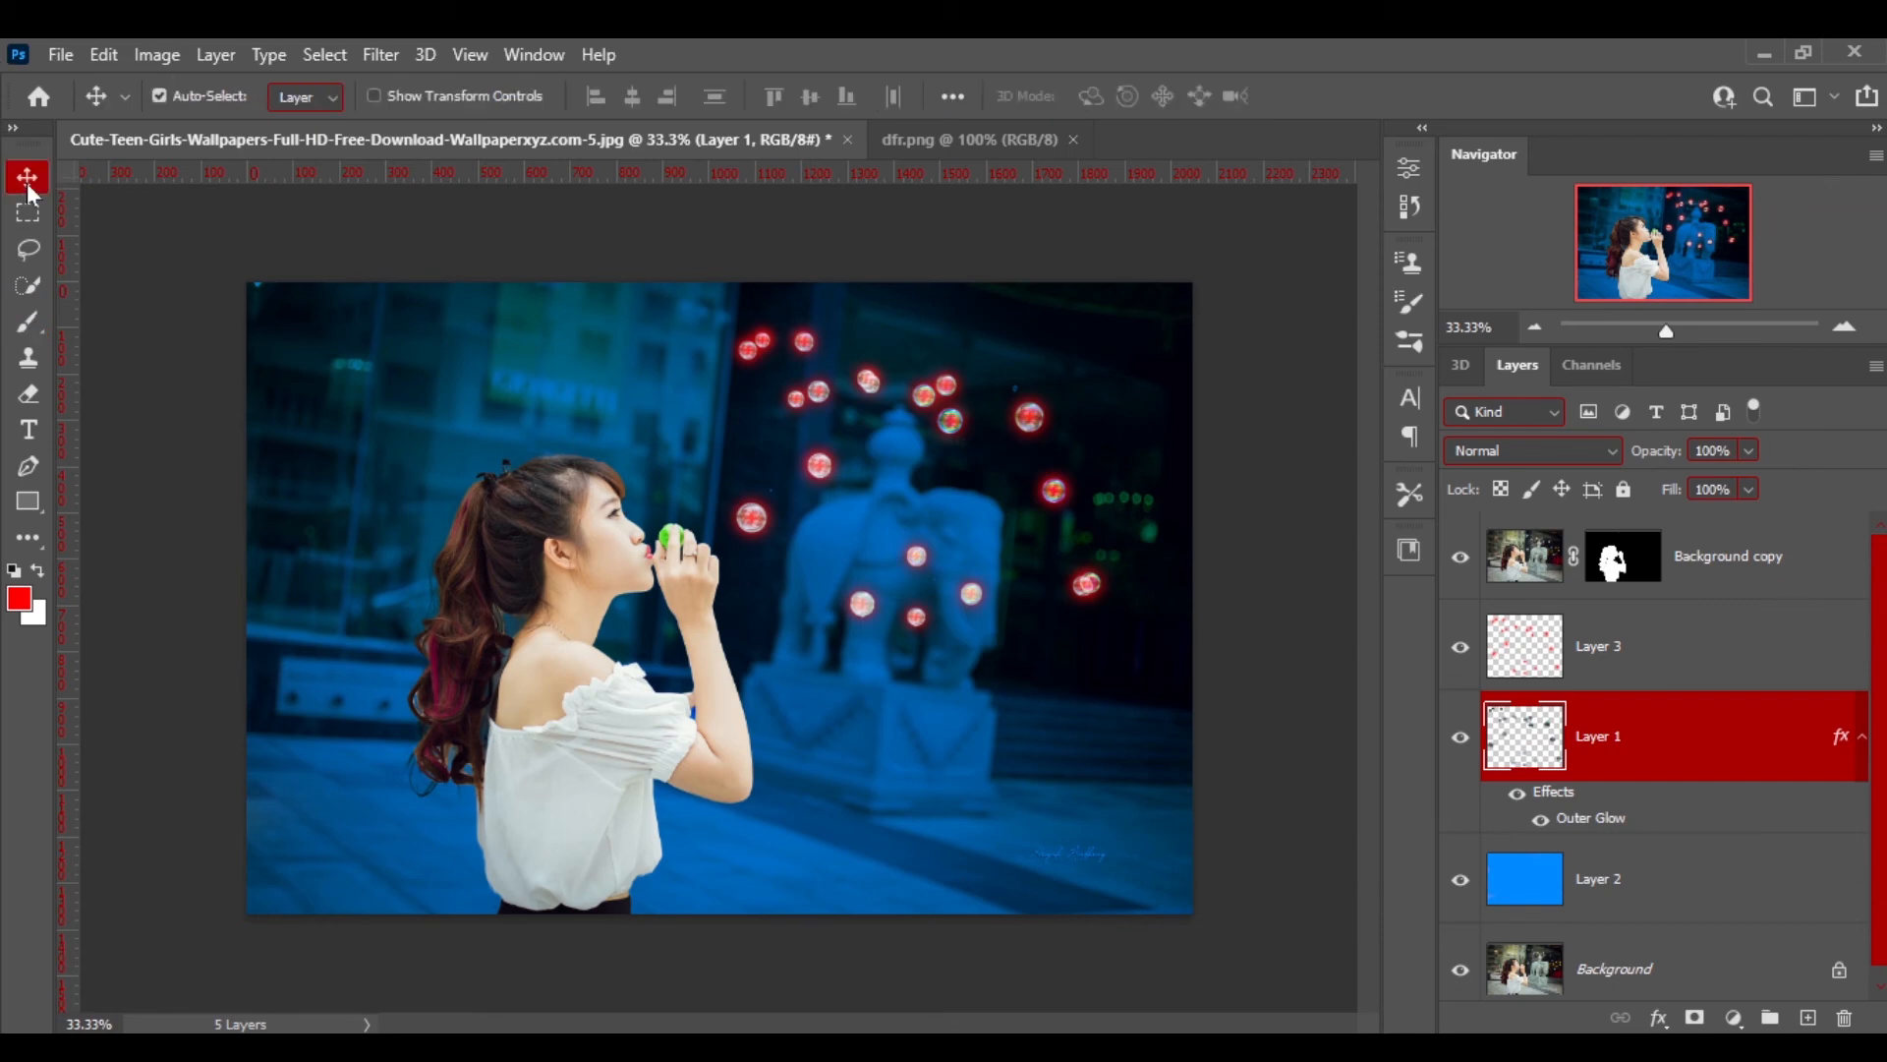
{"action": "left_click", "coordinate": [507, 541]}
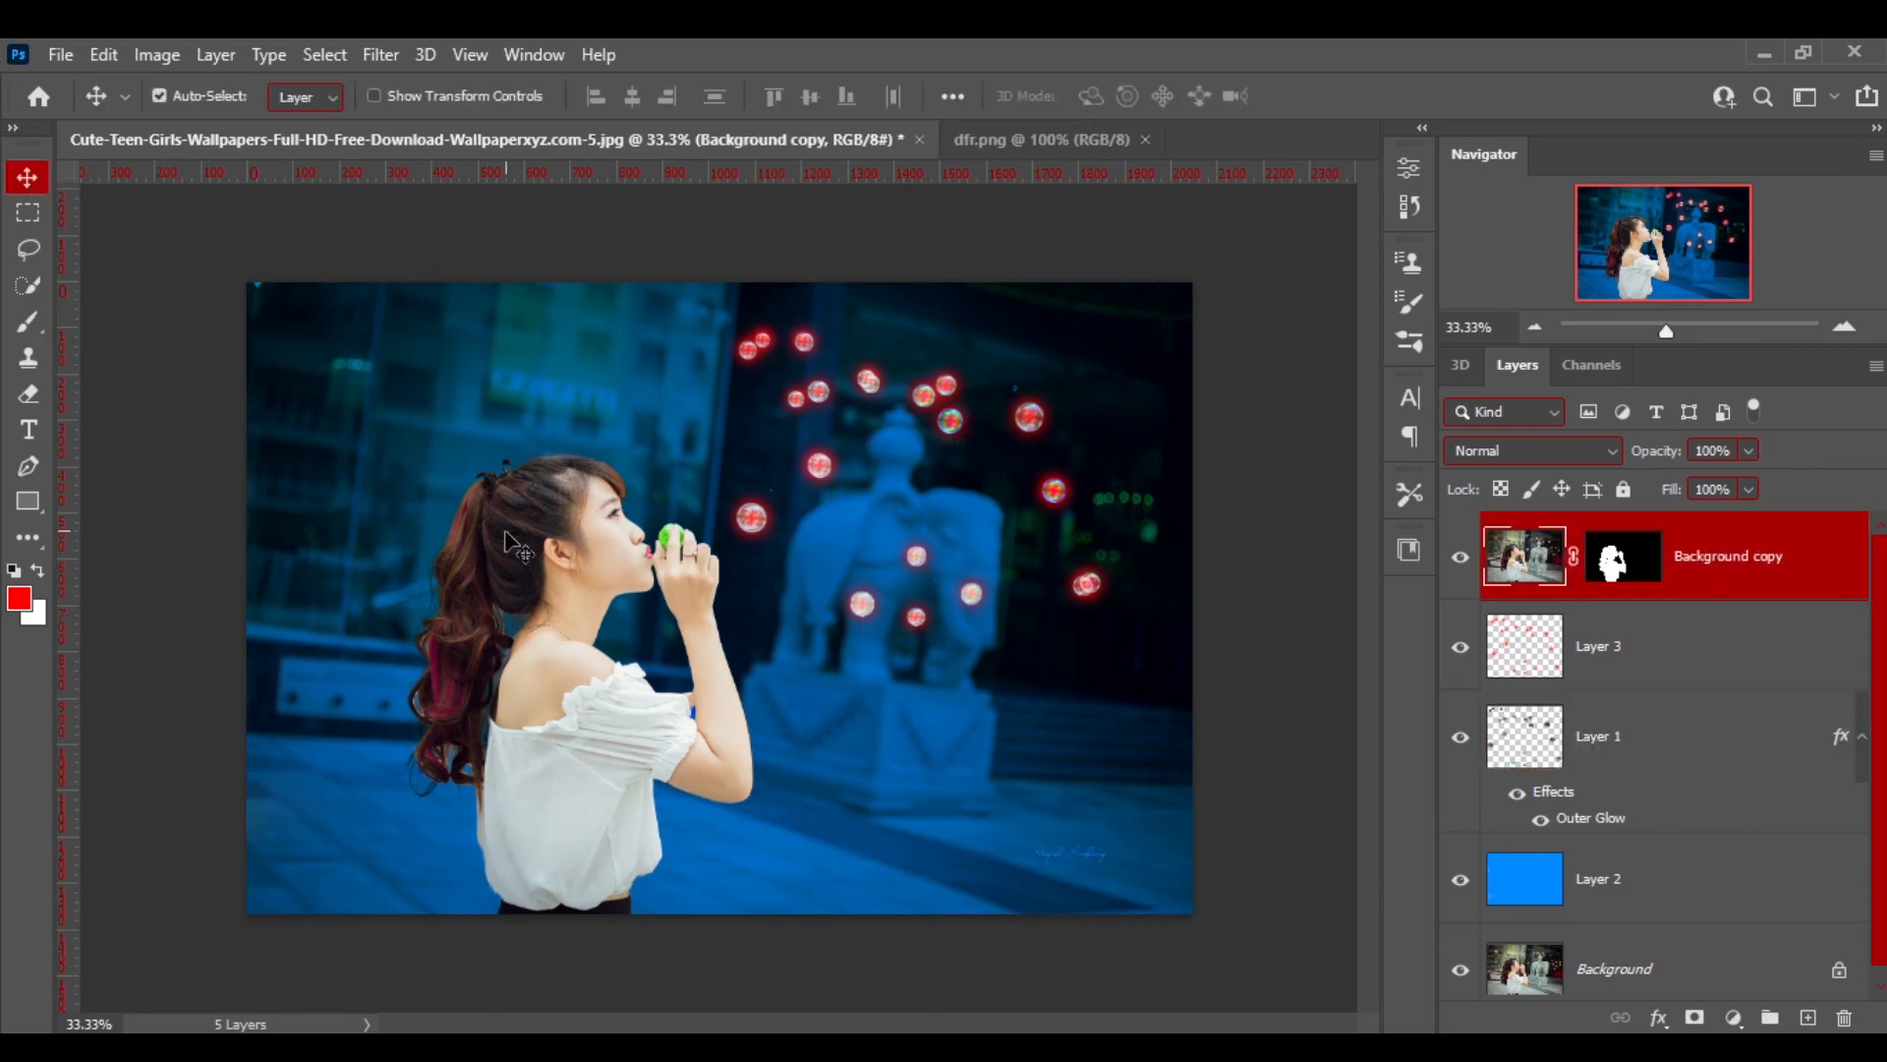
{"action": "left_click", "coordinate": [384, 57]}
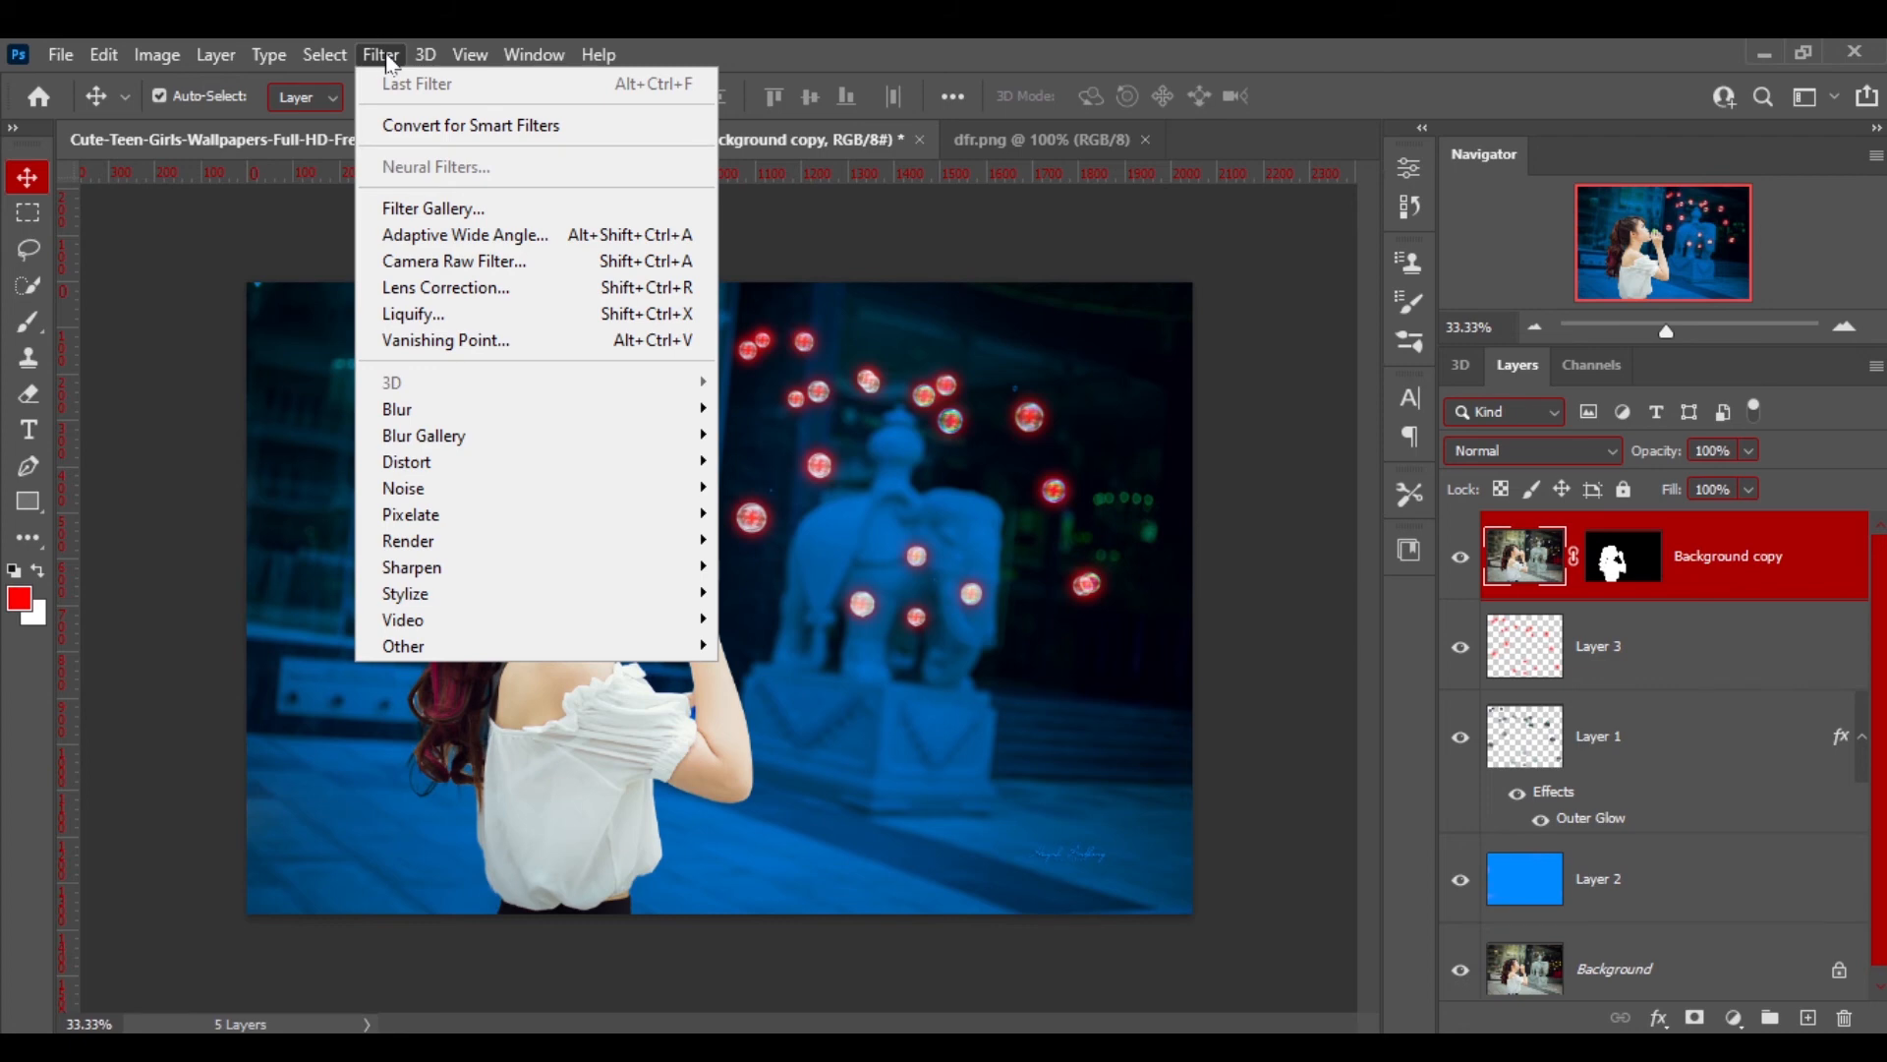
{"action": "left_click", "coordinate": [551, 263]}
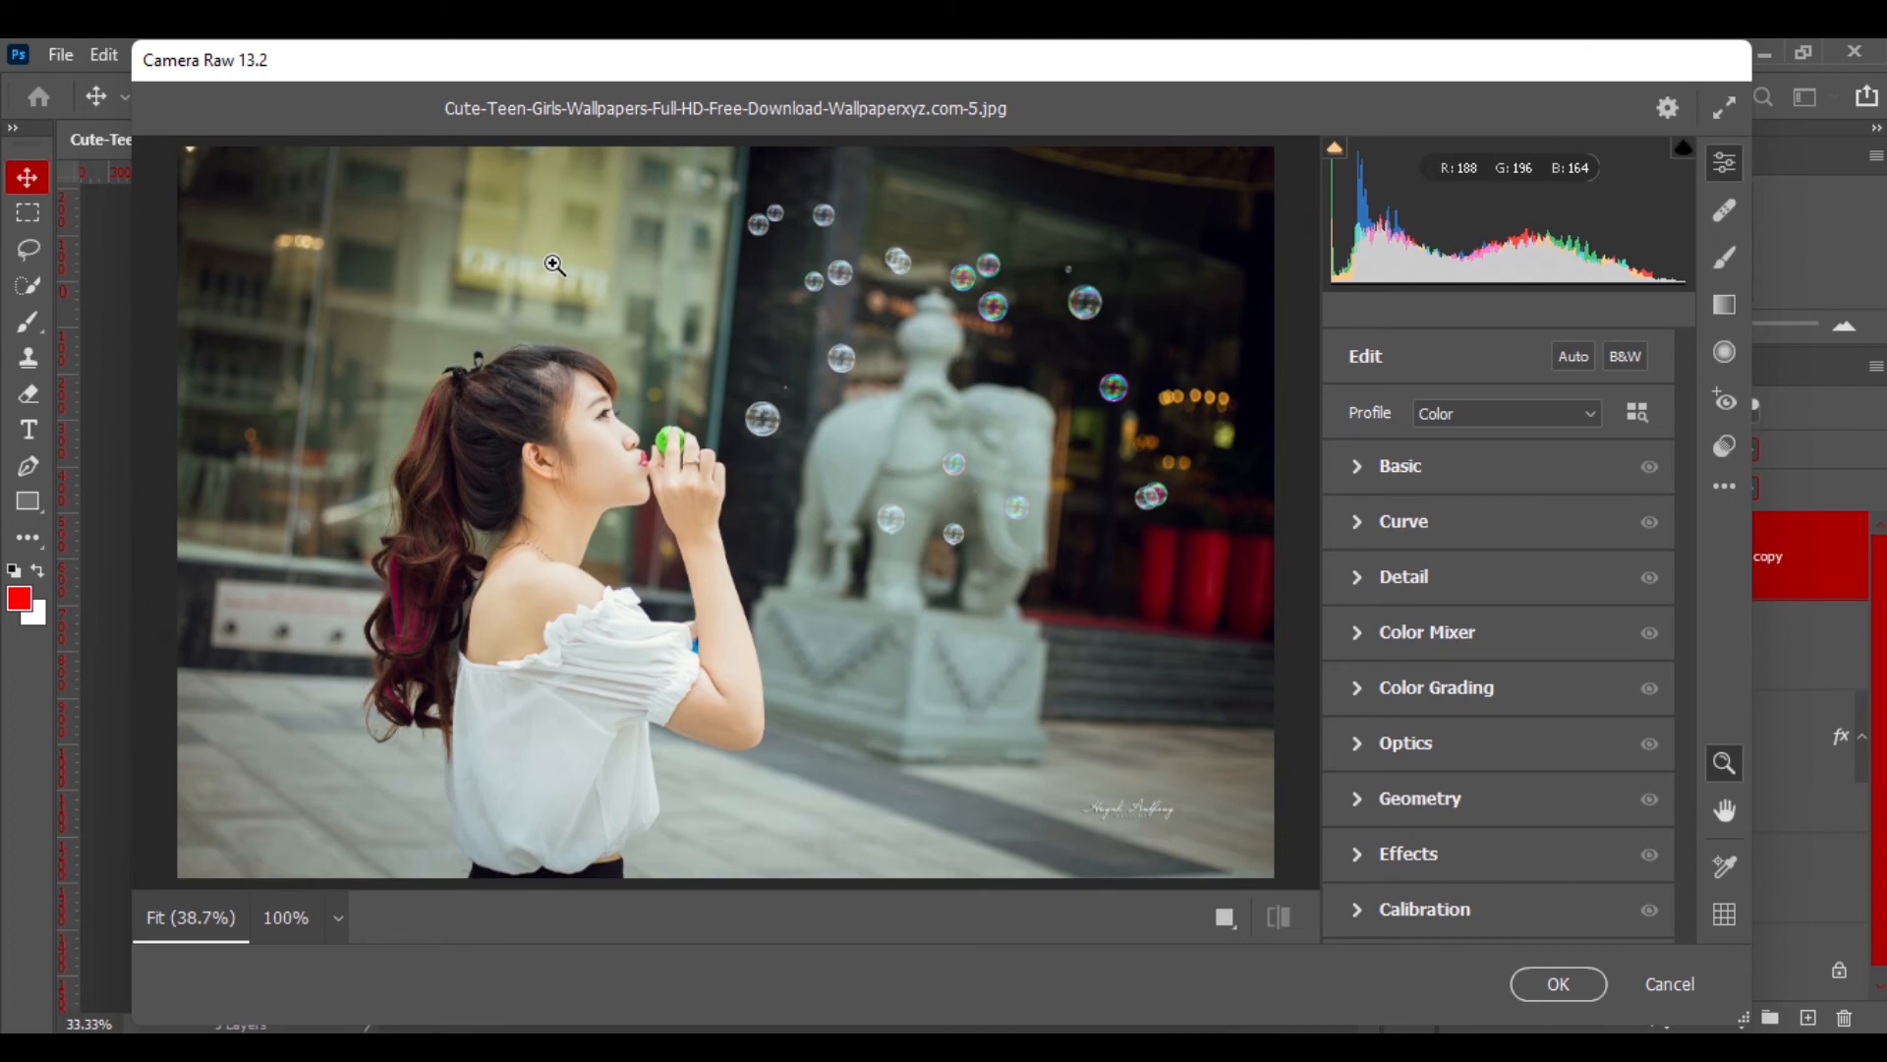
{"action": "left_click", "coordinate": [1358, 467]}
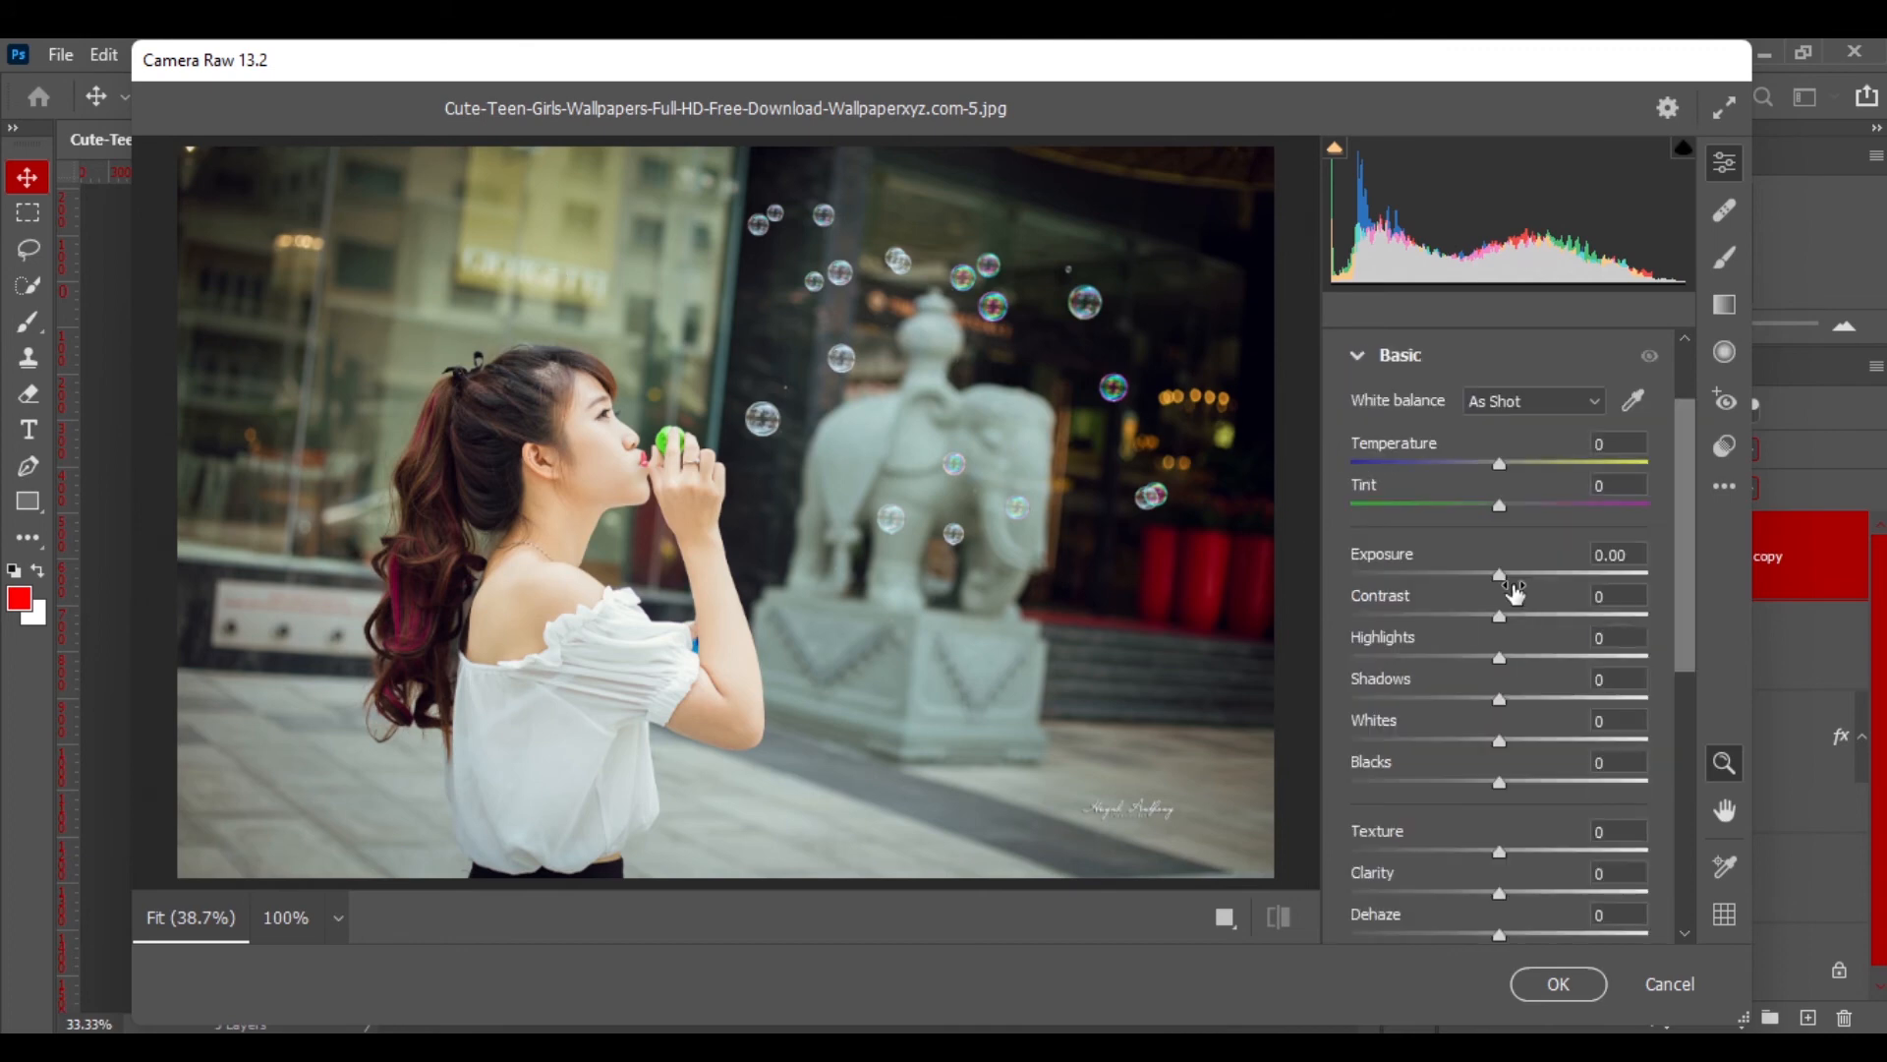
{"action": "left_click_drag", "start_coordinate": [1514, 587], "coordinate": [1564, 747]}
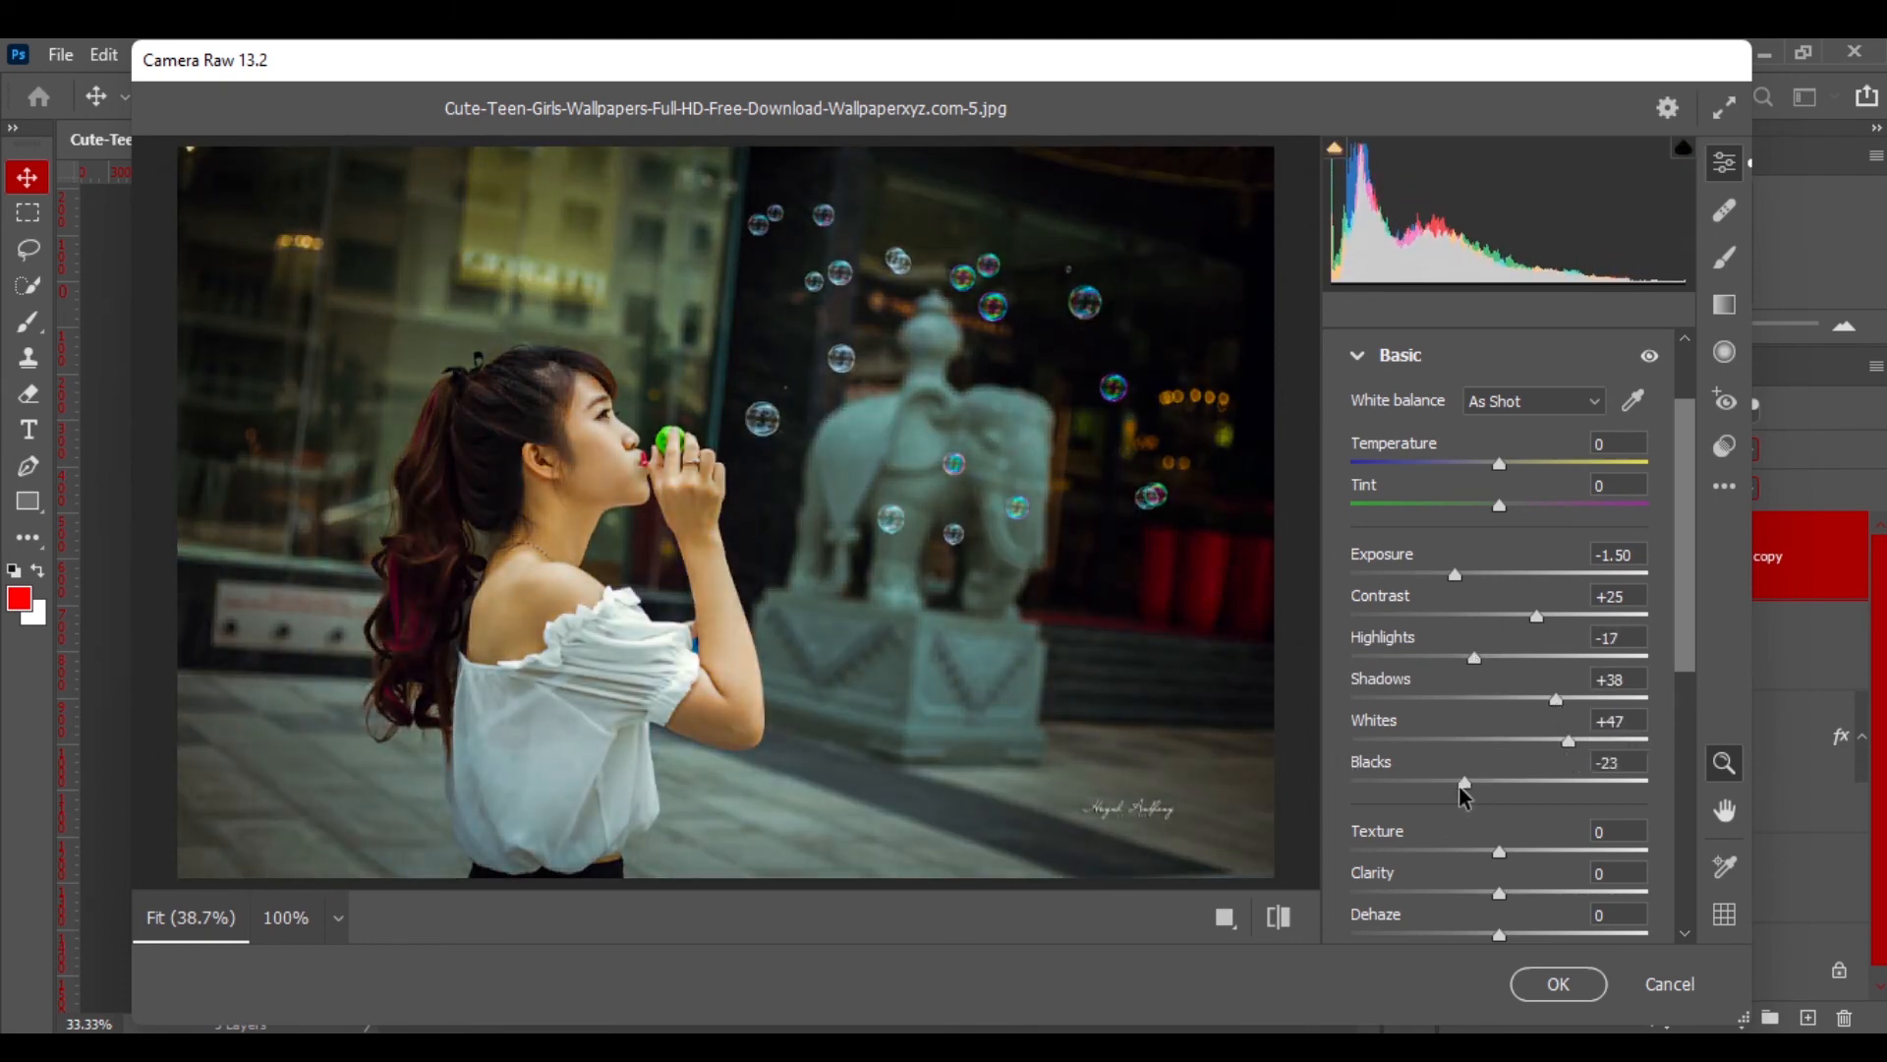
{"action": "mouse_move", "coordinate": [1459, 784]}
{"action": "left_mouse_down"}
{"action": "mouse_move", "coordinate": [1502, 770]}
{"action": "mouse_move", "coordinate": [1477, 772]}
{"action": "left_mouse_up"}
- Raise the Lights region of the Camera Raw parametric curve to +40
{"action": "scroll", "coordinate": [1677, 693], "scroll_direction": "down", "scroll_amount": 2}
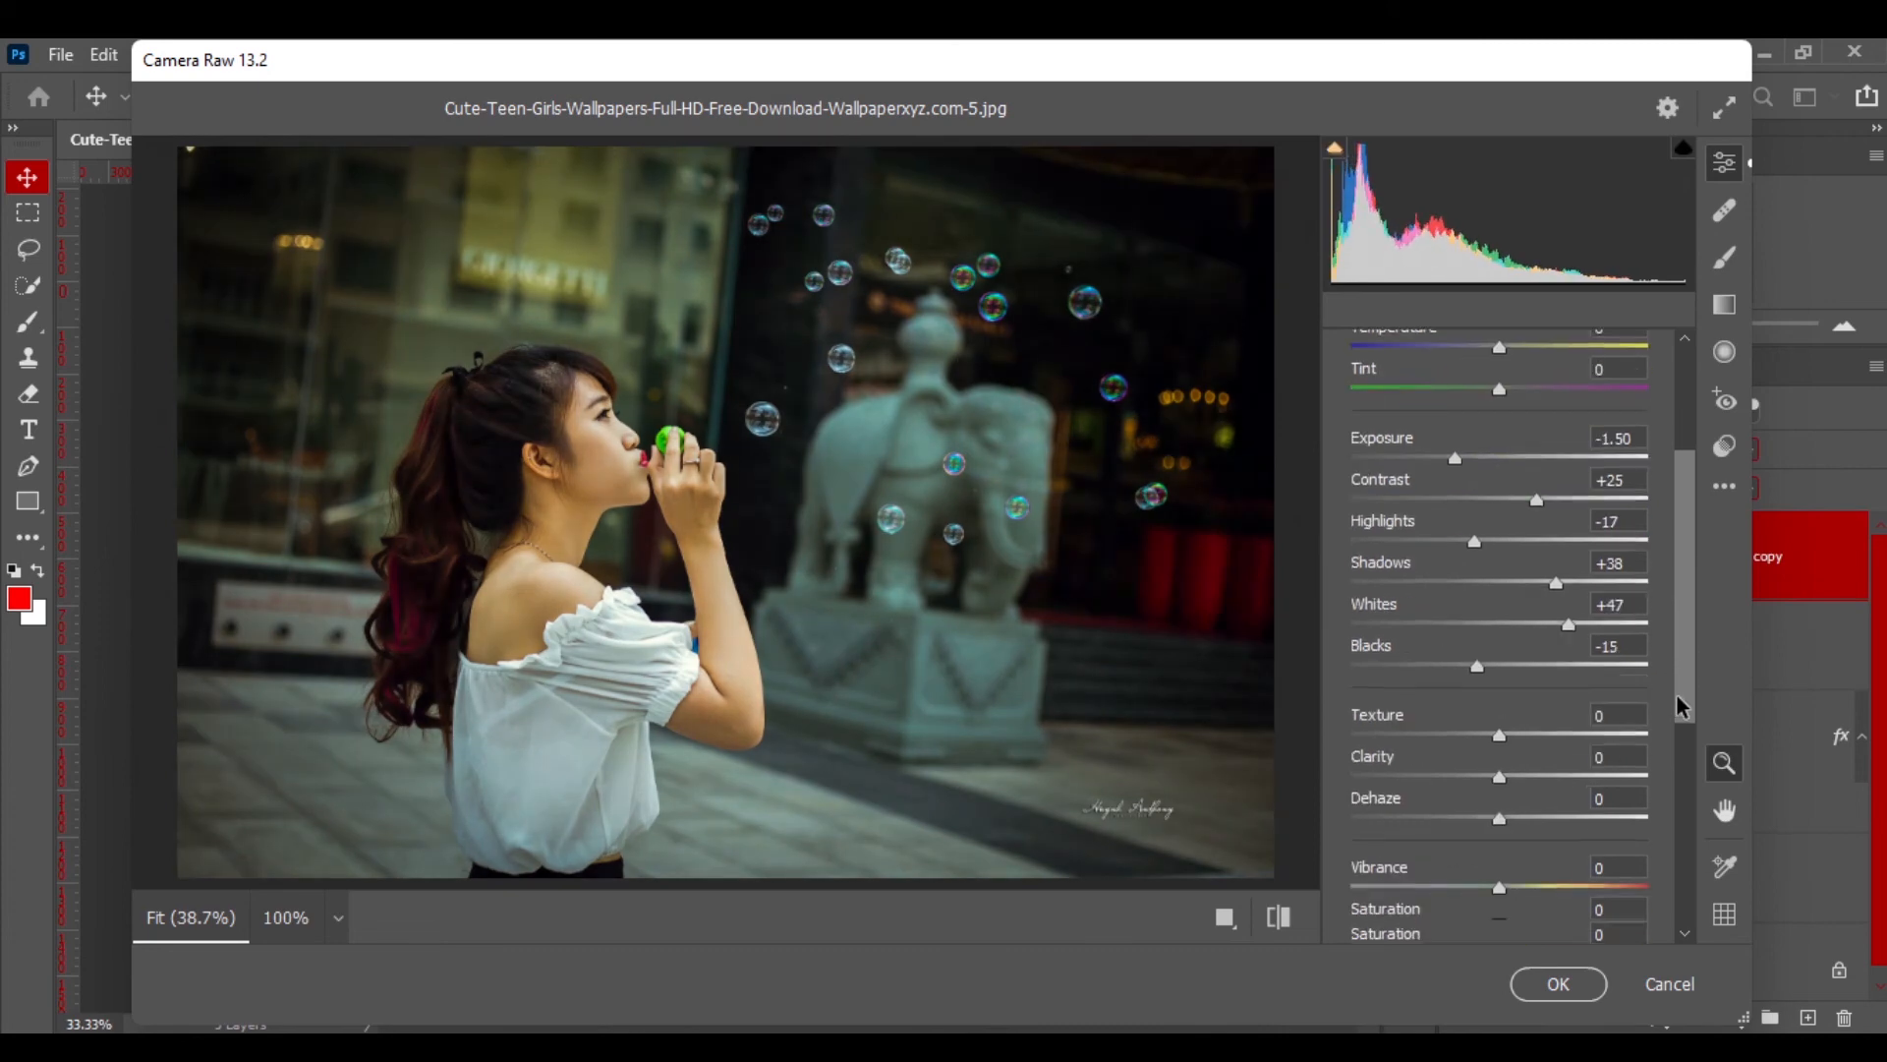
{"action": "scroll", "coordinate": [1677, 693], "scroll_direction": "down", "scroll_amount": 5}
{"action": "left_click", "coordinate": [1364, 637]}
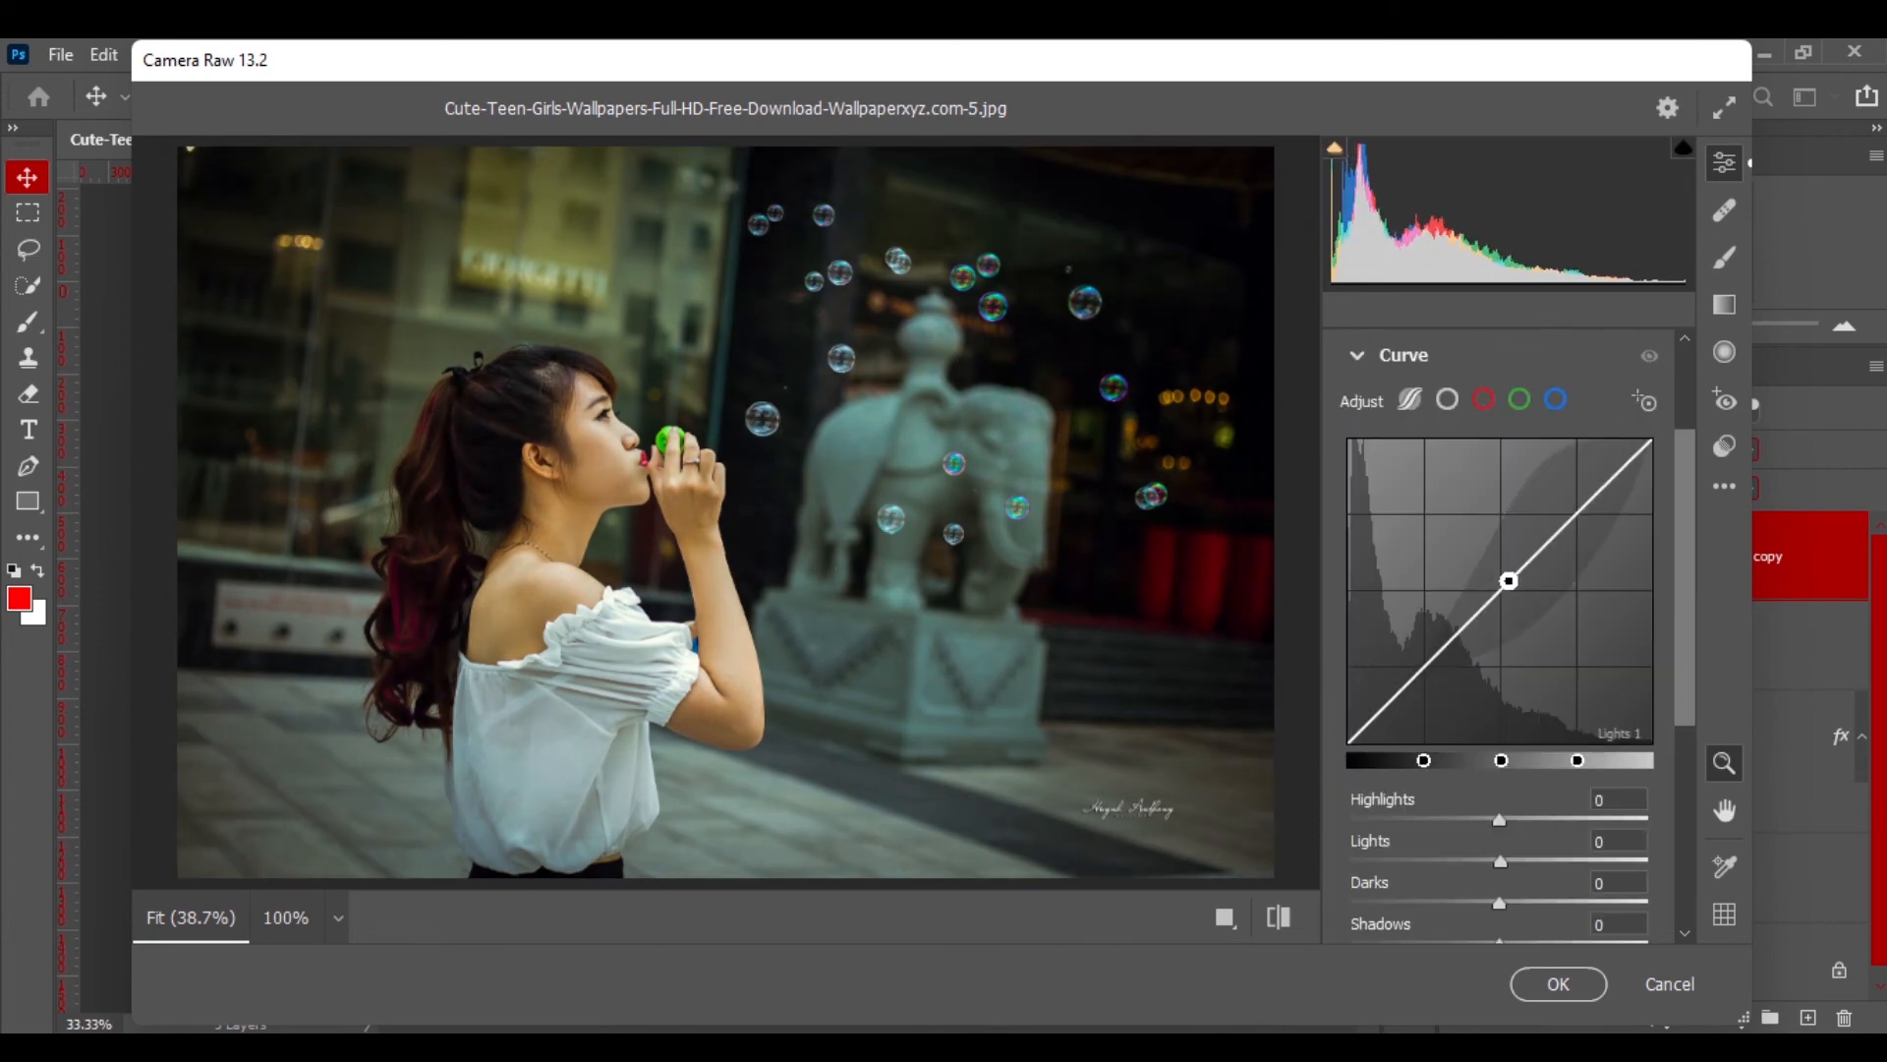
{"action": "mouse_move", "coordinate": [1508, 580]}
{"action": "left_mouse_down"}
{"action": "mouse_move", "coordinate": [1509, 530]}
{"action": "mouse_move", "coordinate": [1509, 579]}
{"action": "mouse_move", "coordinate": [1509, 553]}
{"action": "left_mouse_up"}
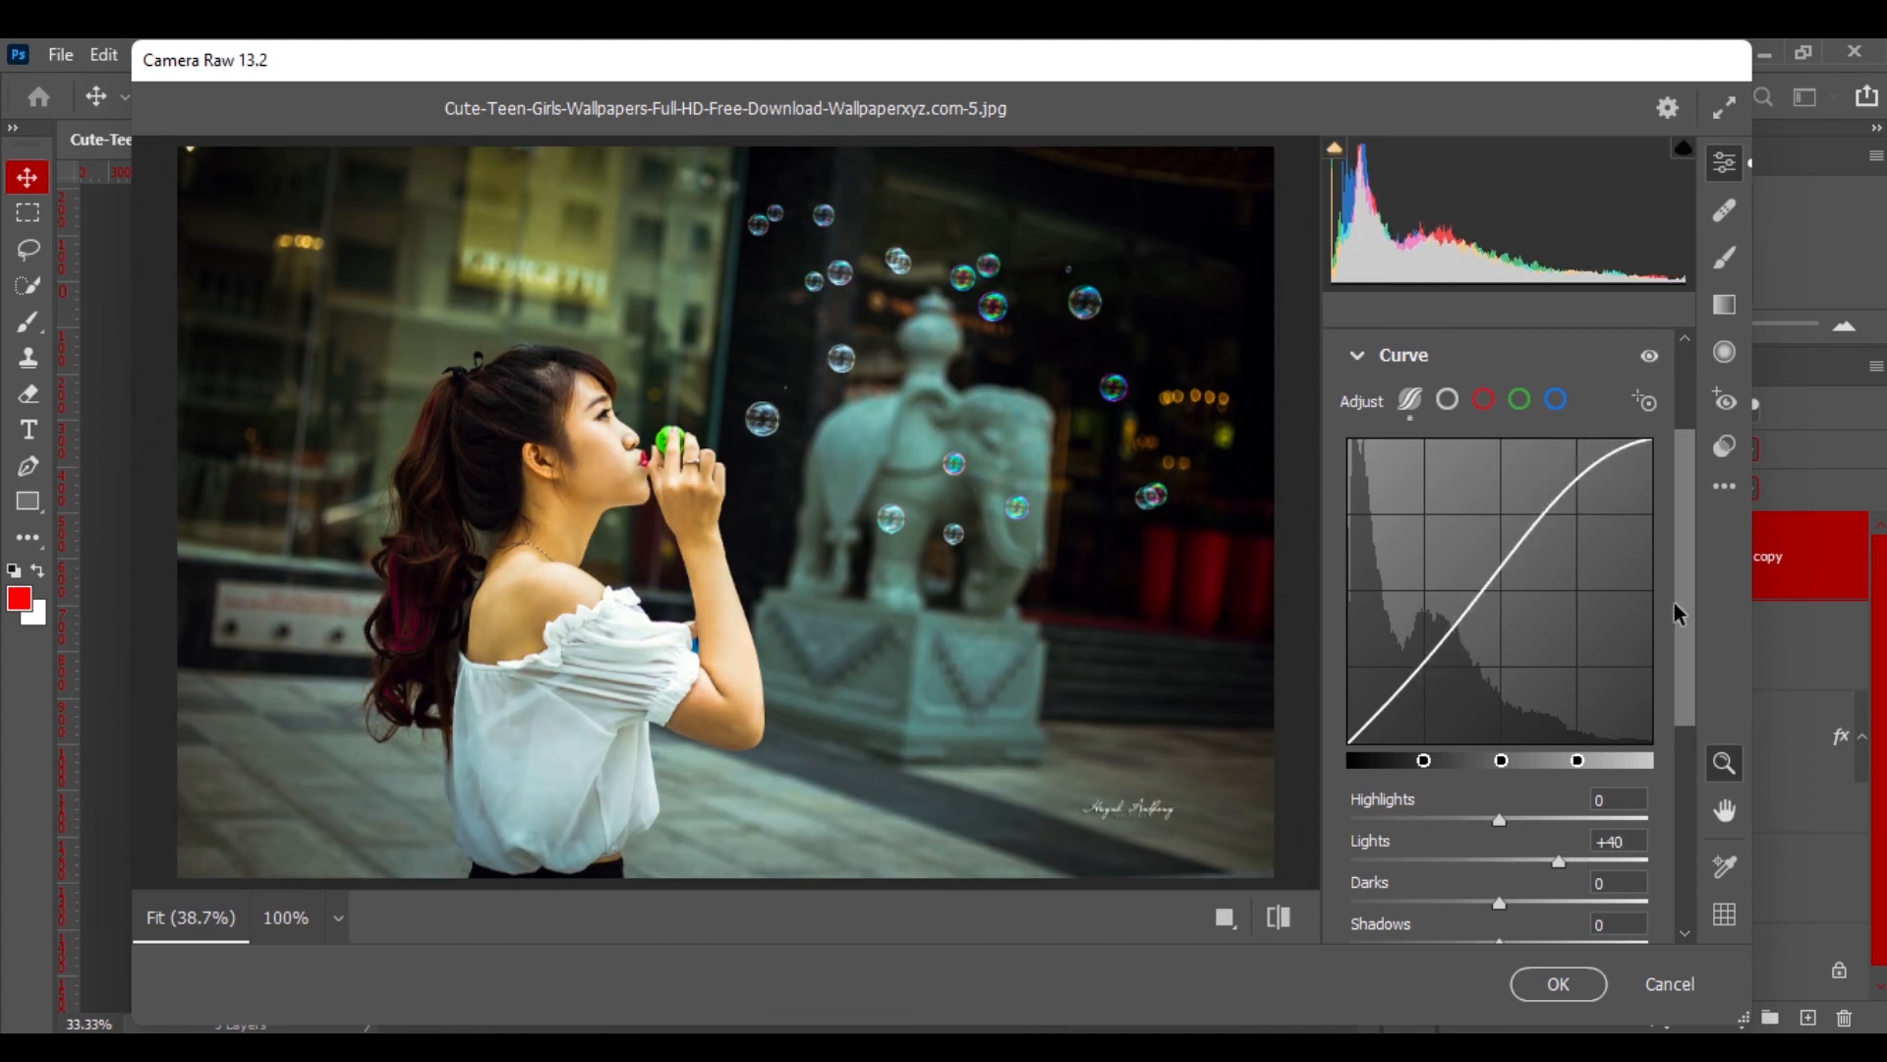
- Color grade midtones to hue 242, saturation 66, shadows to hue 217, saturation 22, and highlights to hue 228, saturation 33, and apply the filter
{"action": "scroll", "coordinate": [1673, 609], "scroll_direction": "down", "scroll_amount": 4}
{"action": "left_click", "coordinate": [1357, 693]}
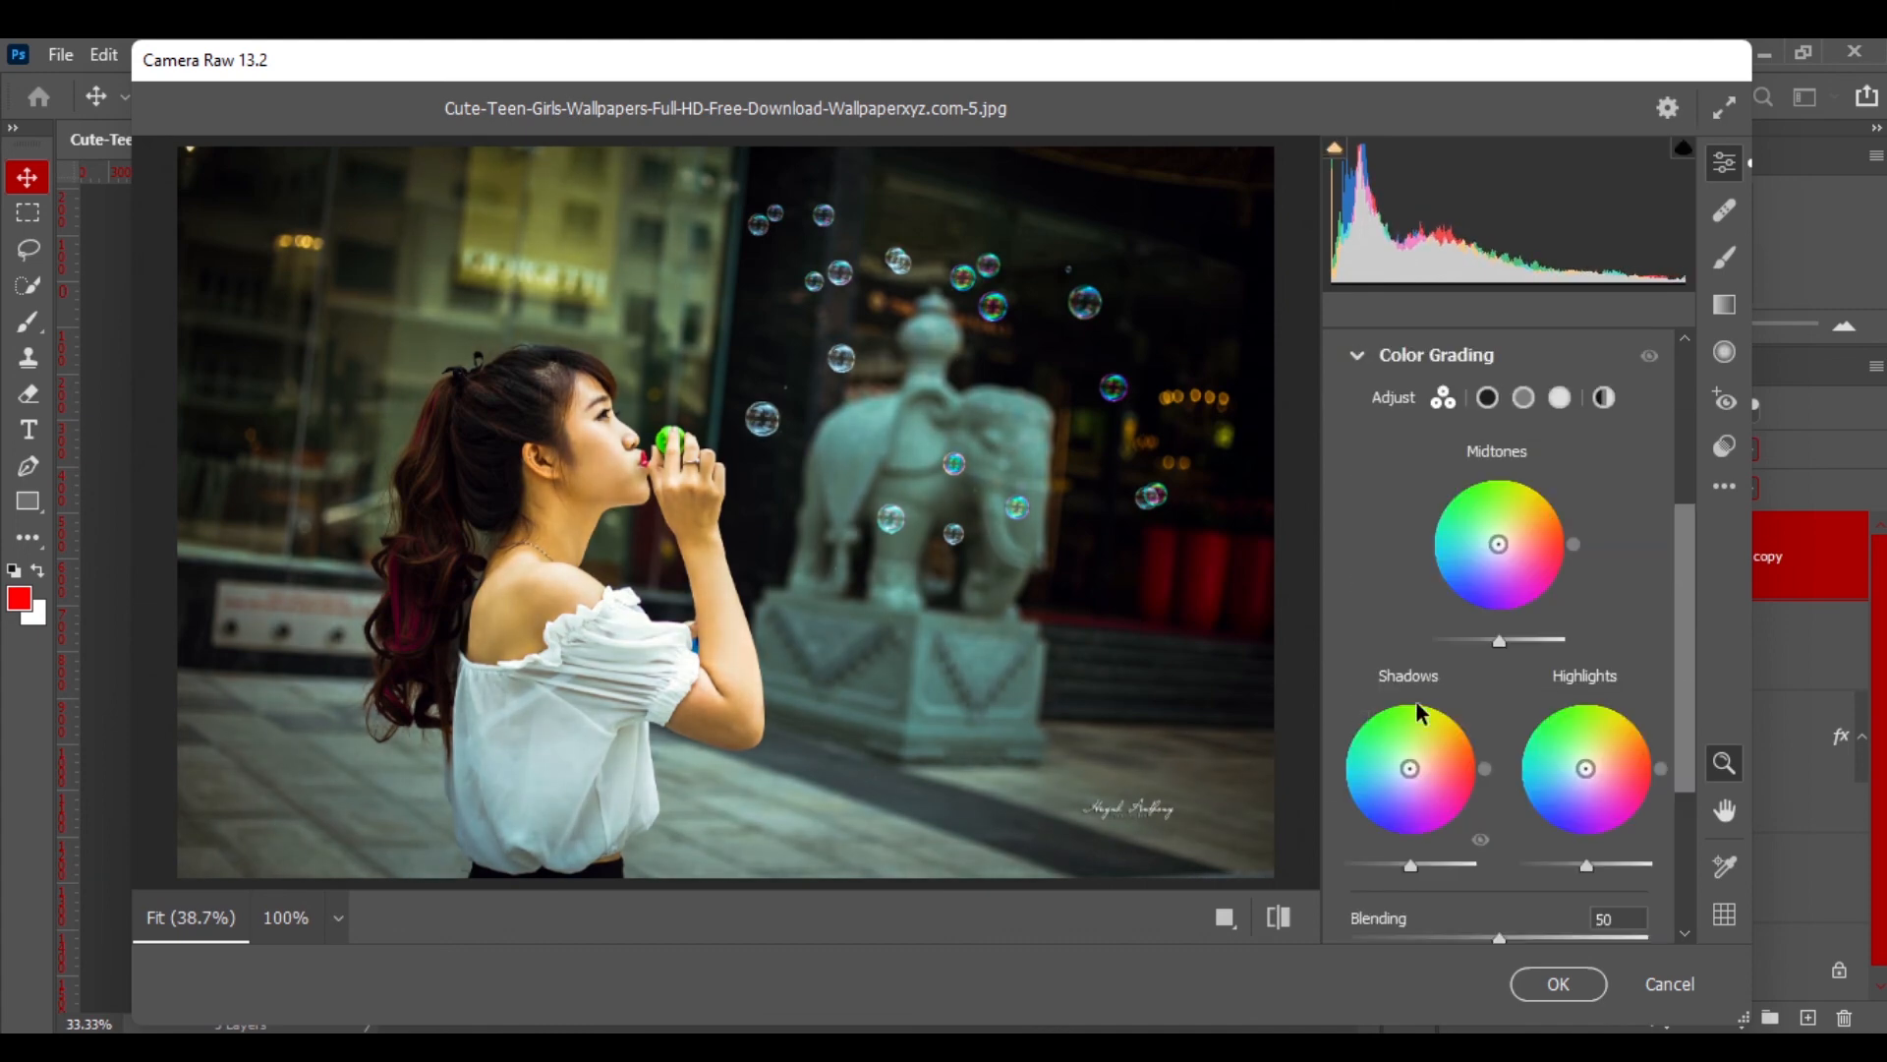
{"action": "left_click_drag", "start_coordinate": [1499, 544], "coordinate": [1480, 578]}
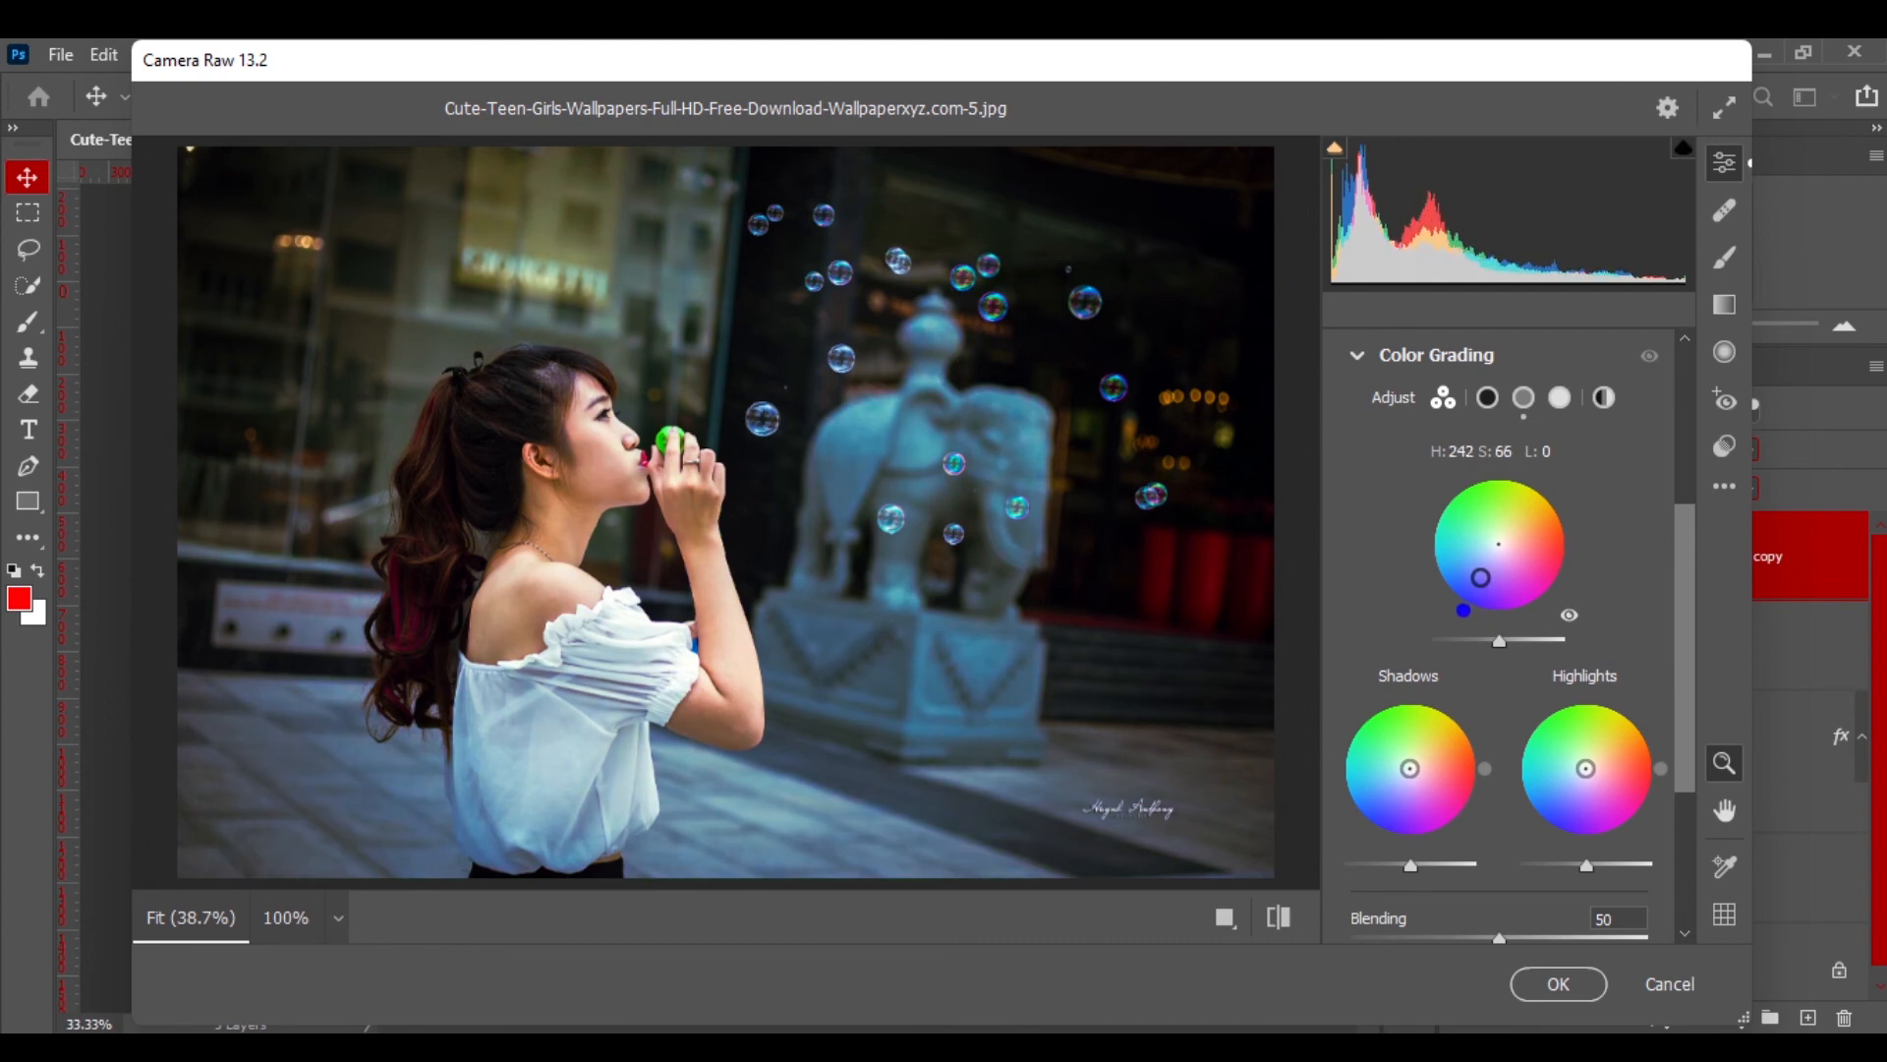
{"action": "left_click_drag", "start_coordinate": [1410, 767], "coordinate": [1403, 784]}
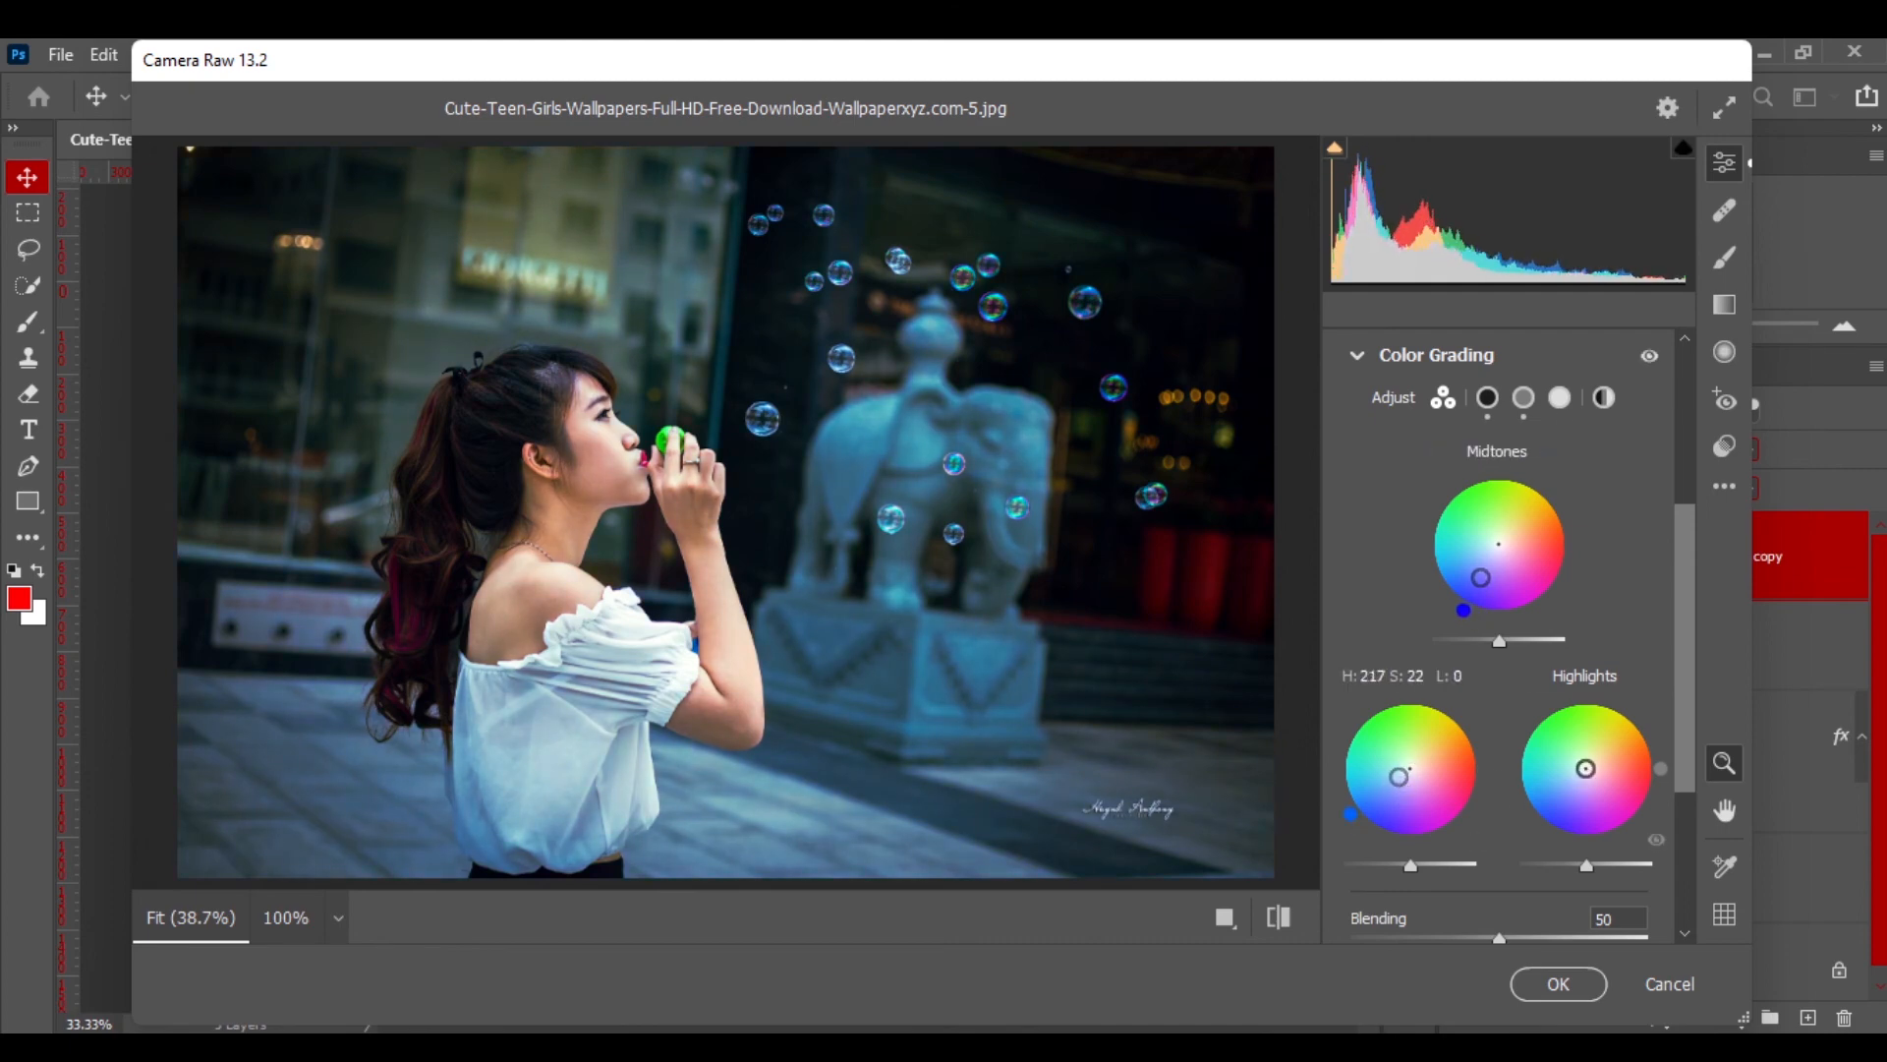
{"action": "left_click_drag", "start_coordinate": [1587, 773], "coordinate": [1574, 792]}
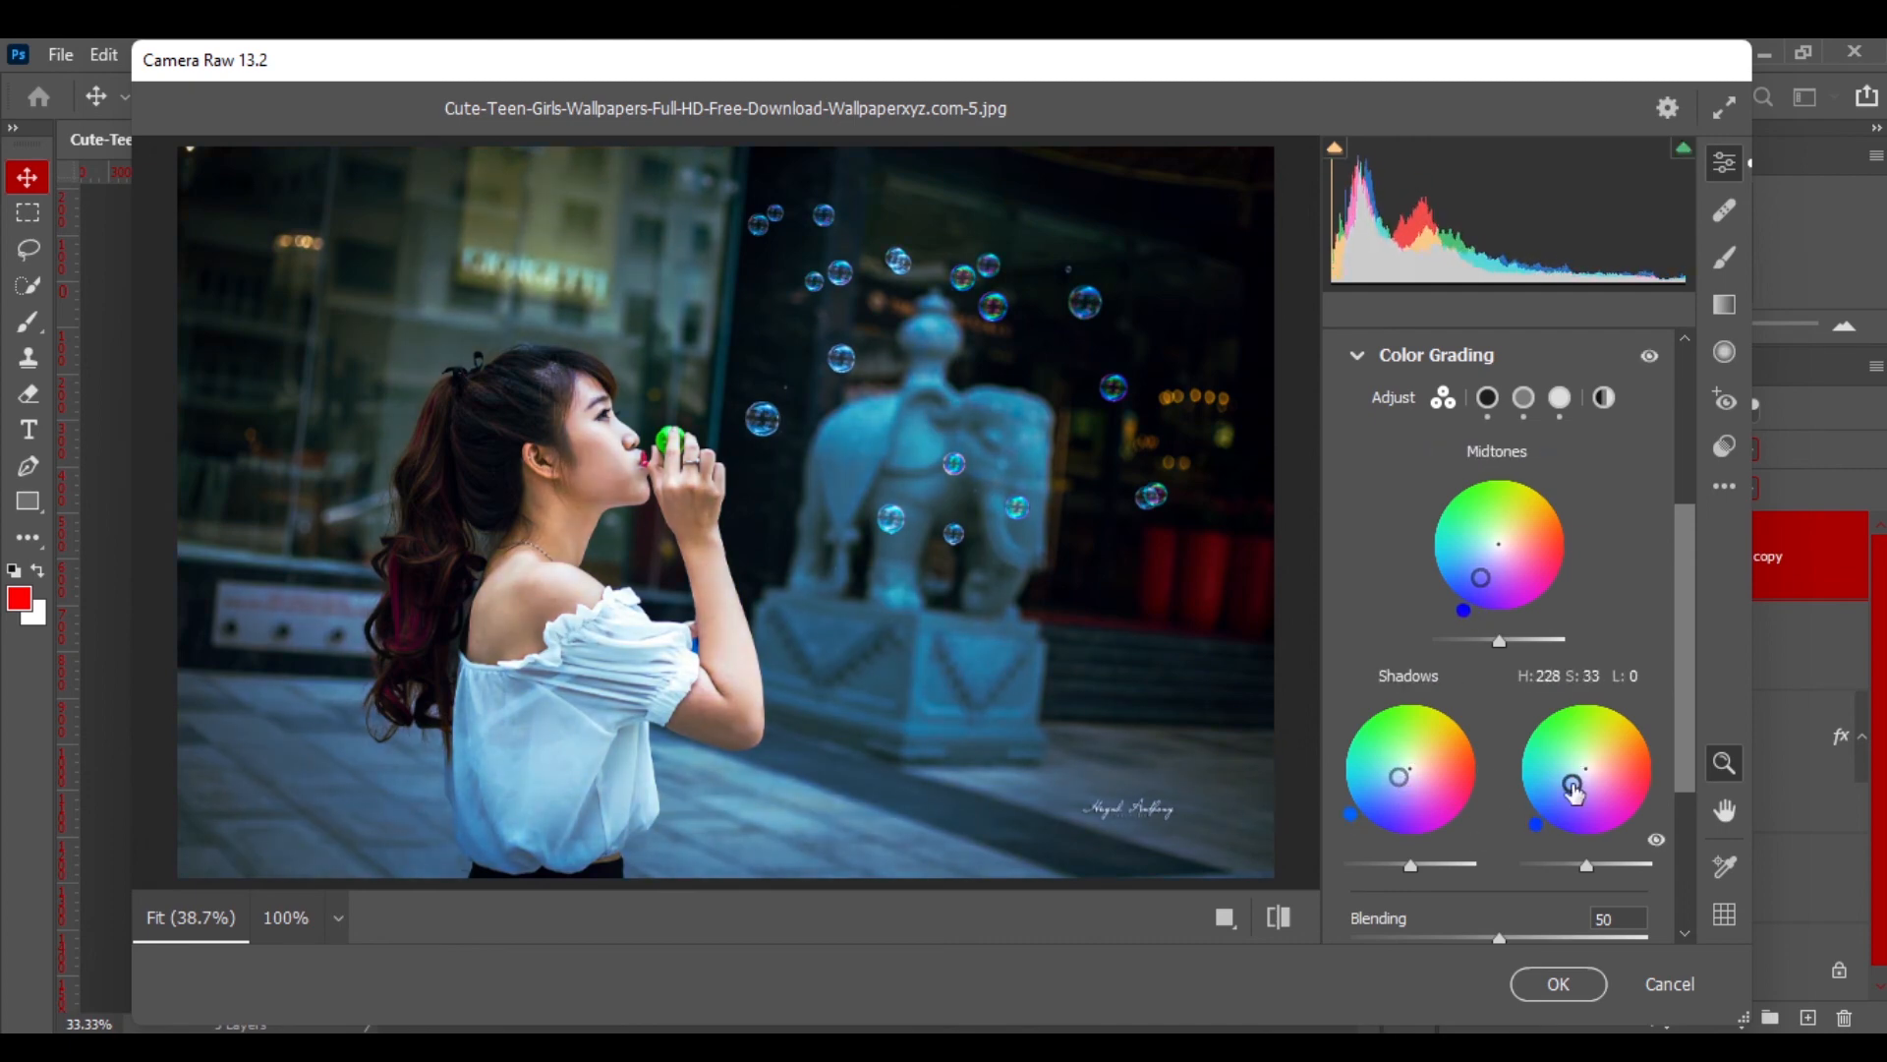
{"action": "left_click", "coordinate": [1551, 984]}
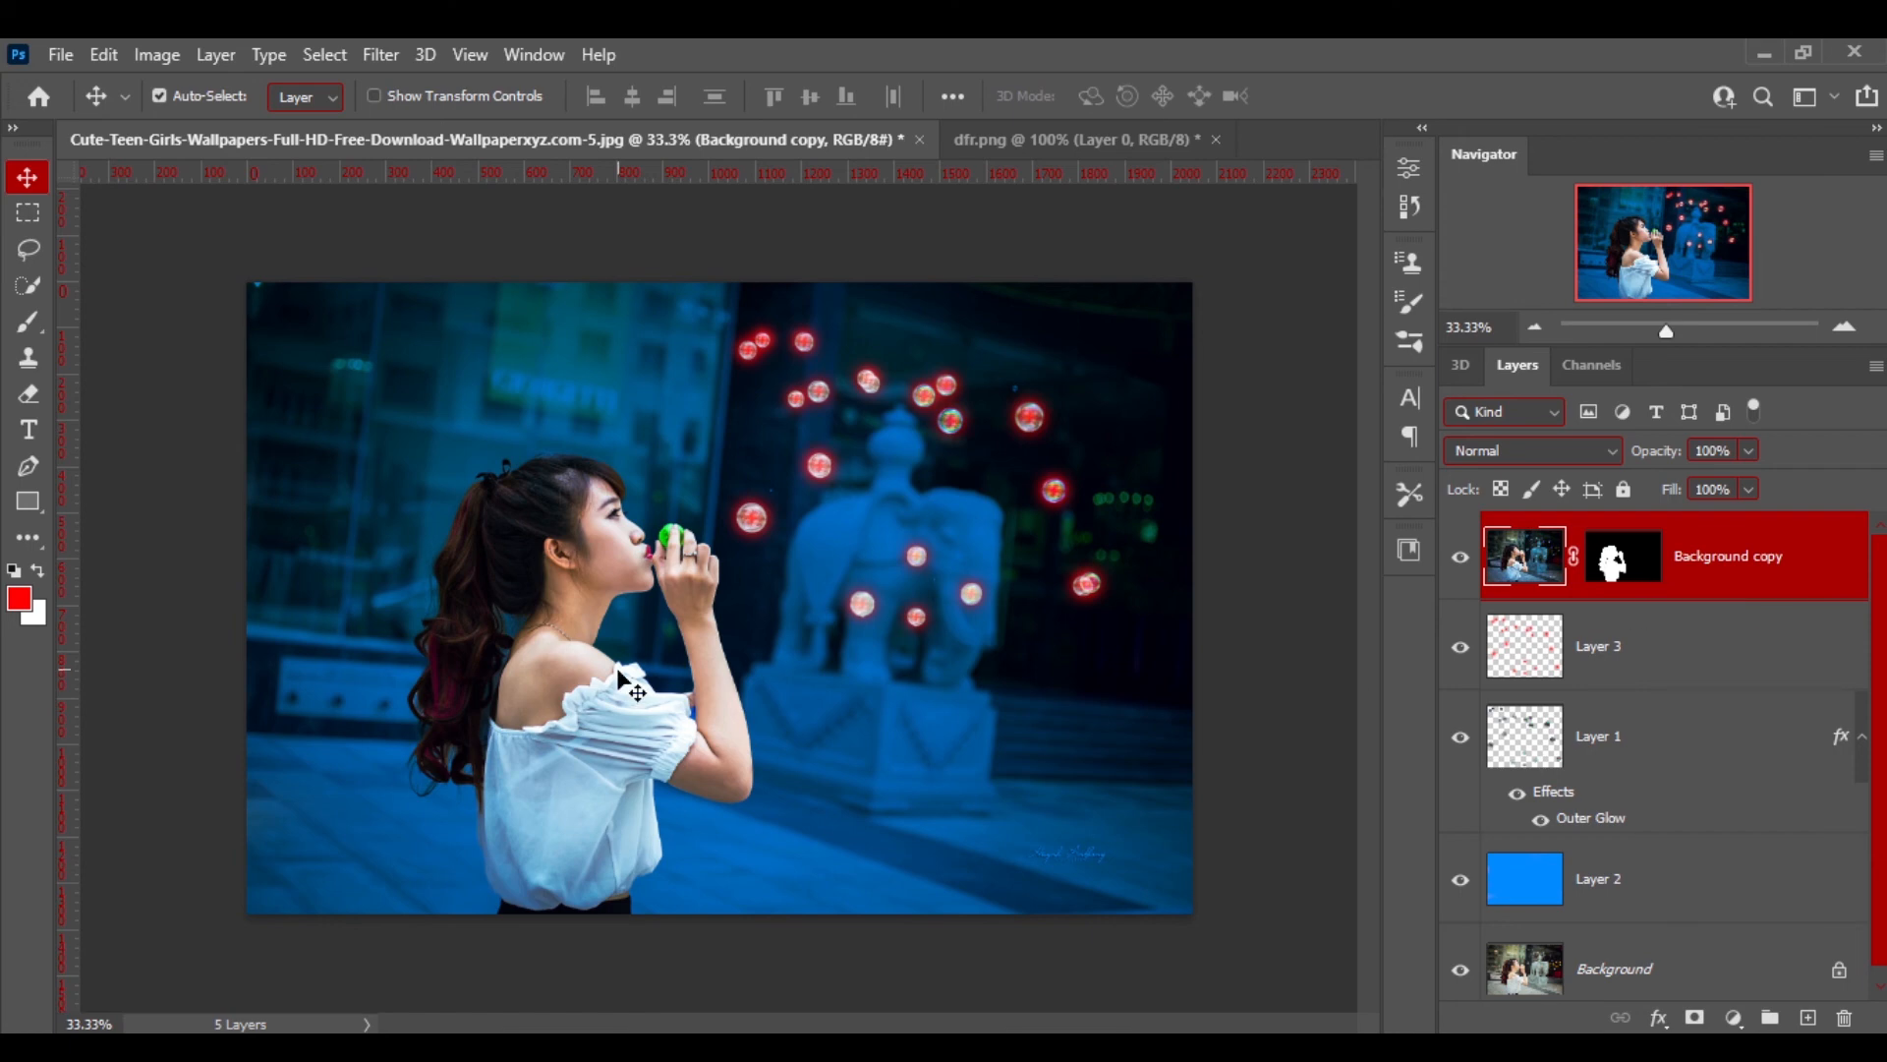
- Add a red (ff0000) Outer Glow to the girl cutout layer with 100% opacity and 10 px size
{"action": "left_click", "coordinate": [1657, 1020]}
{"action": "left_click", "coordinate": [1697, 971]}
{"action": "left_click", "coordinate": [1249, 332]}
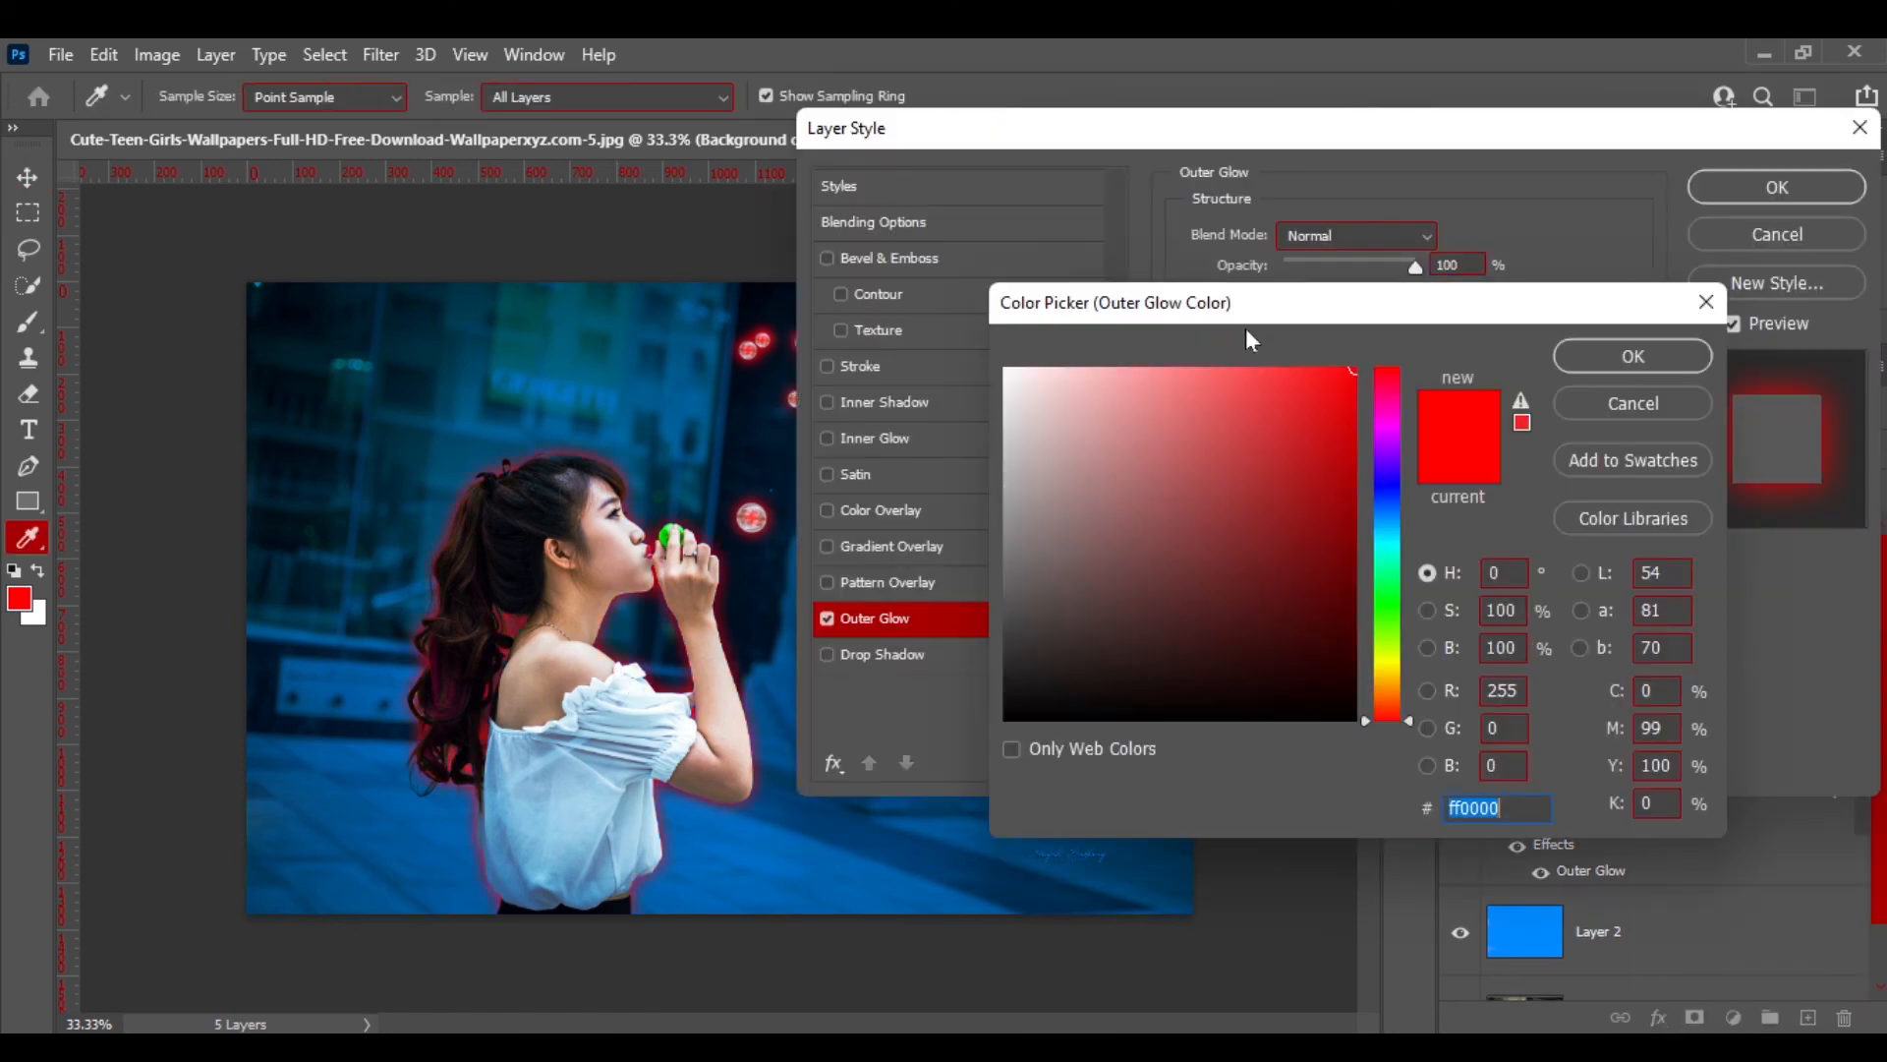
{"action": "left_click", "coordinate": [1589, 362]}
{"action": "left_click_drag", "start_coordinate": [1415, 267], "coordinate": [1374, 266]}
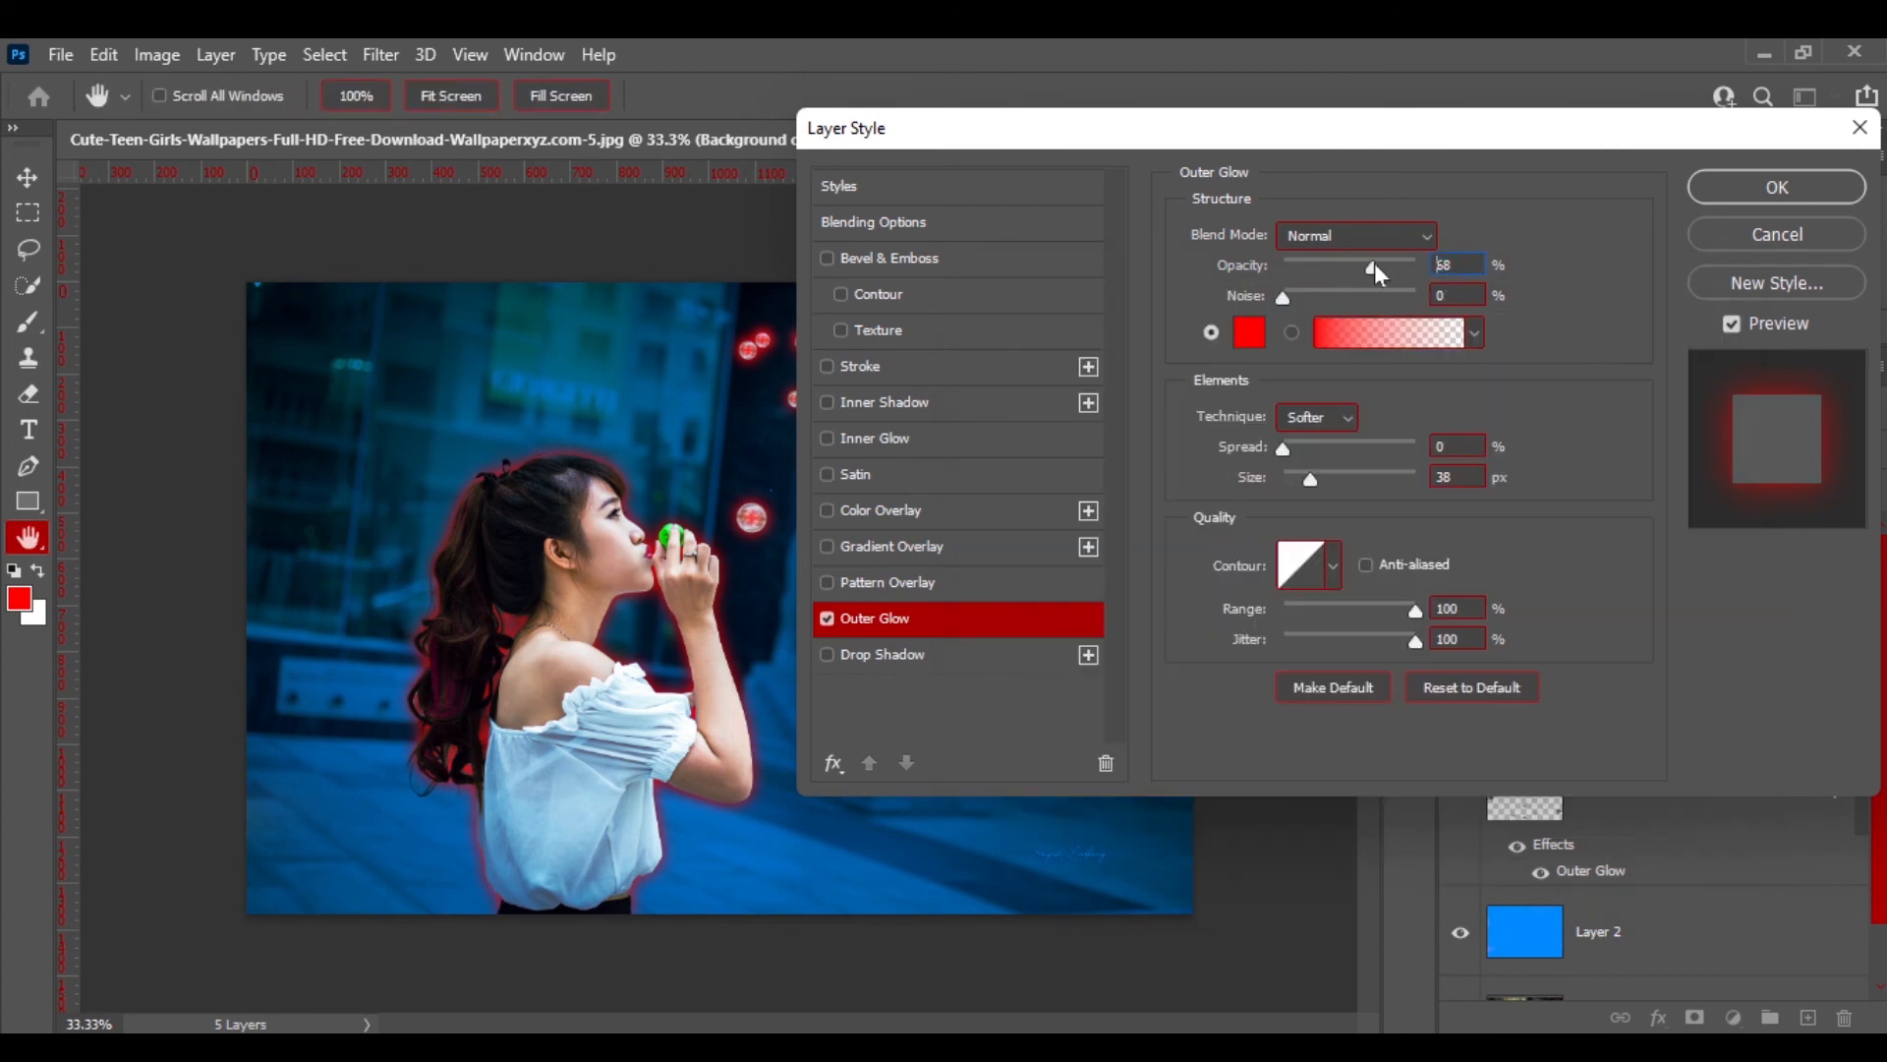
{"action": "mouse_move", "coordinate": [1303, 478]}
{"action": "left_mouse_down"}
{"action": "mouse_move", "coordinate": [1386, 478]}
{"action": "mouse_move", "coordinate": [1307, 478]}
{"action": "left_mouse_up"}
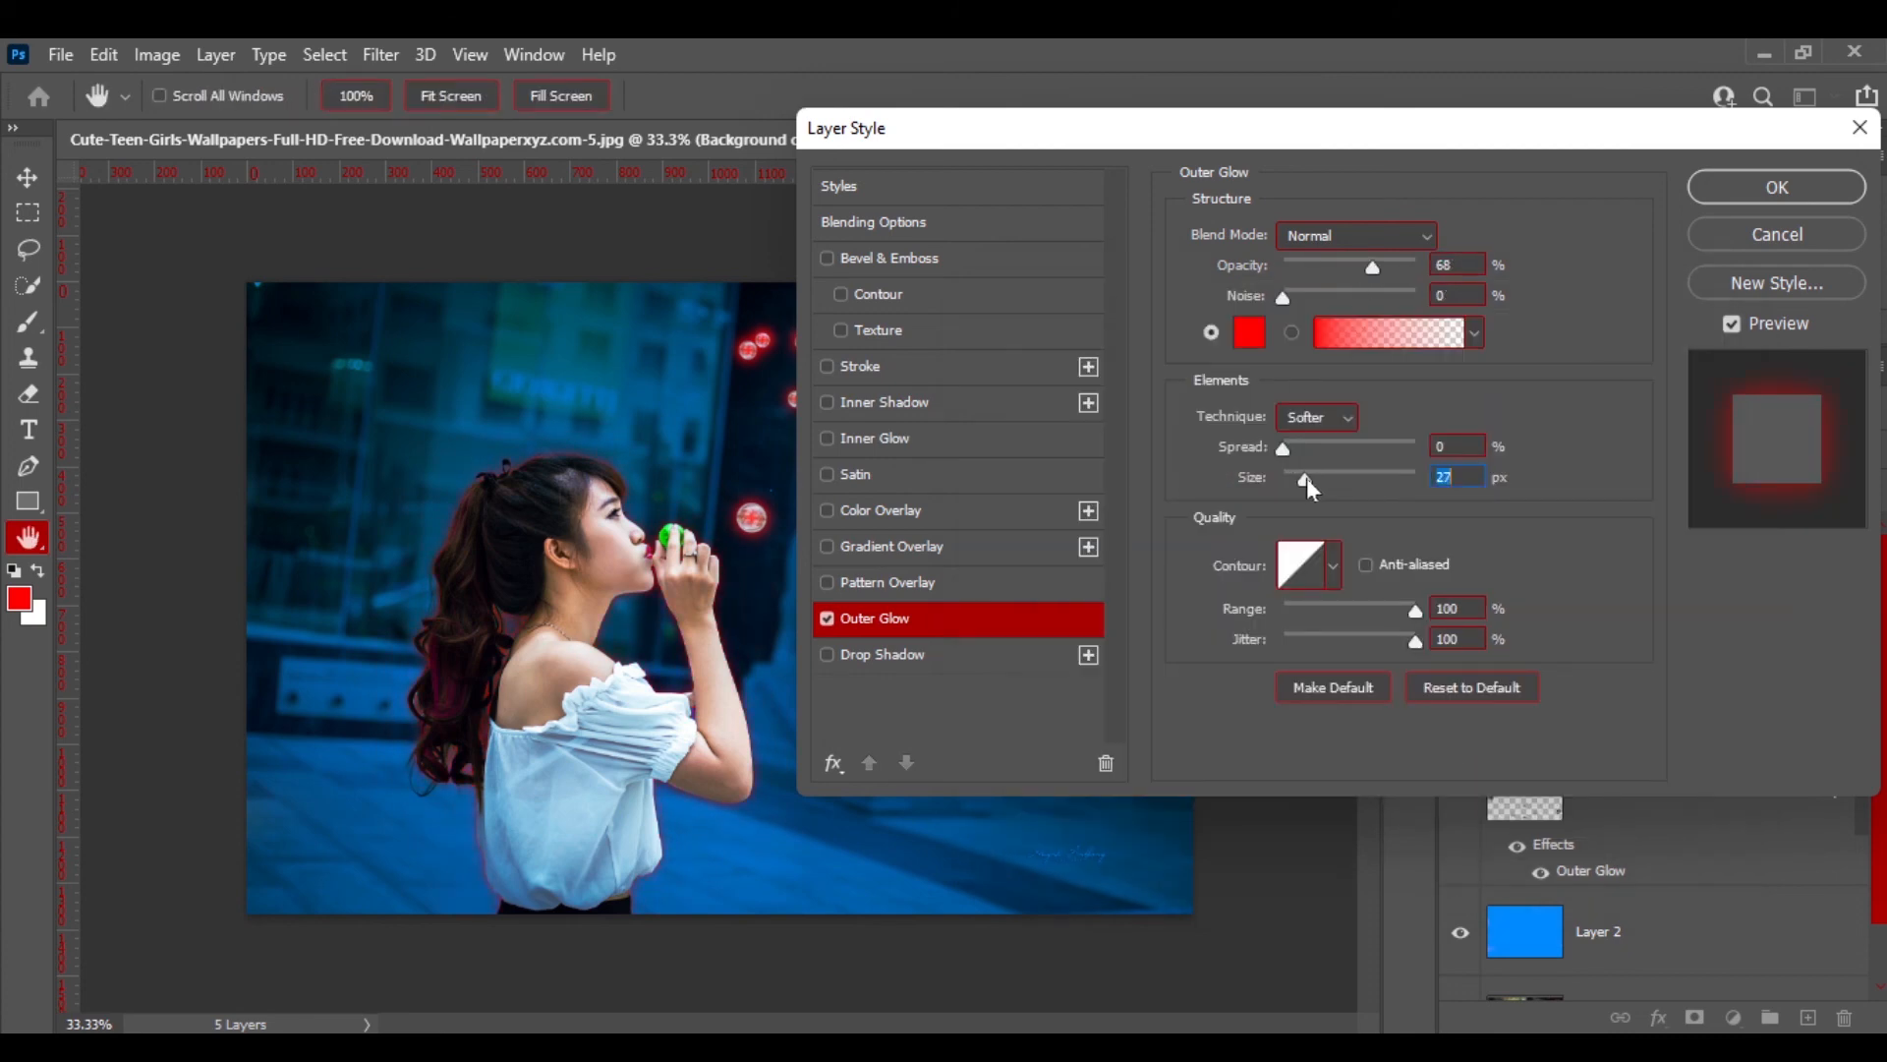
{"action": "left_click_drag", "start_coordinate": [1372, 266], "coordinate": [1389, 263]}
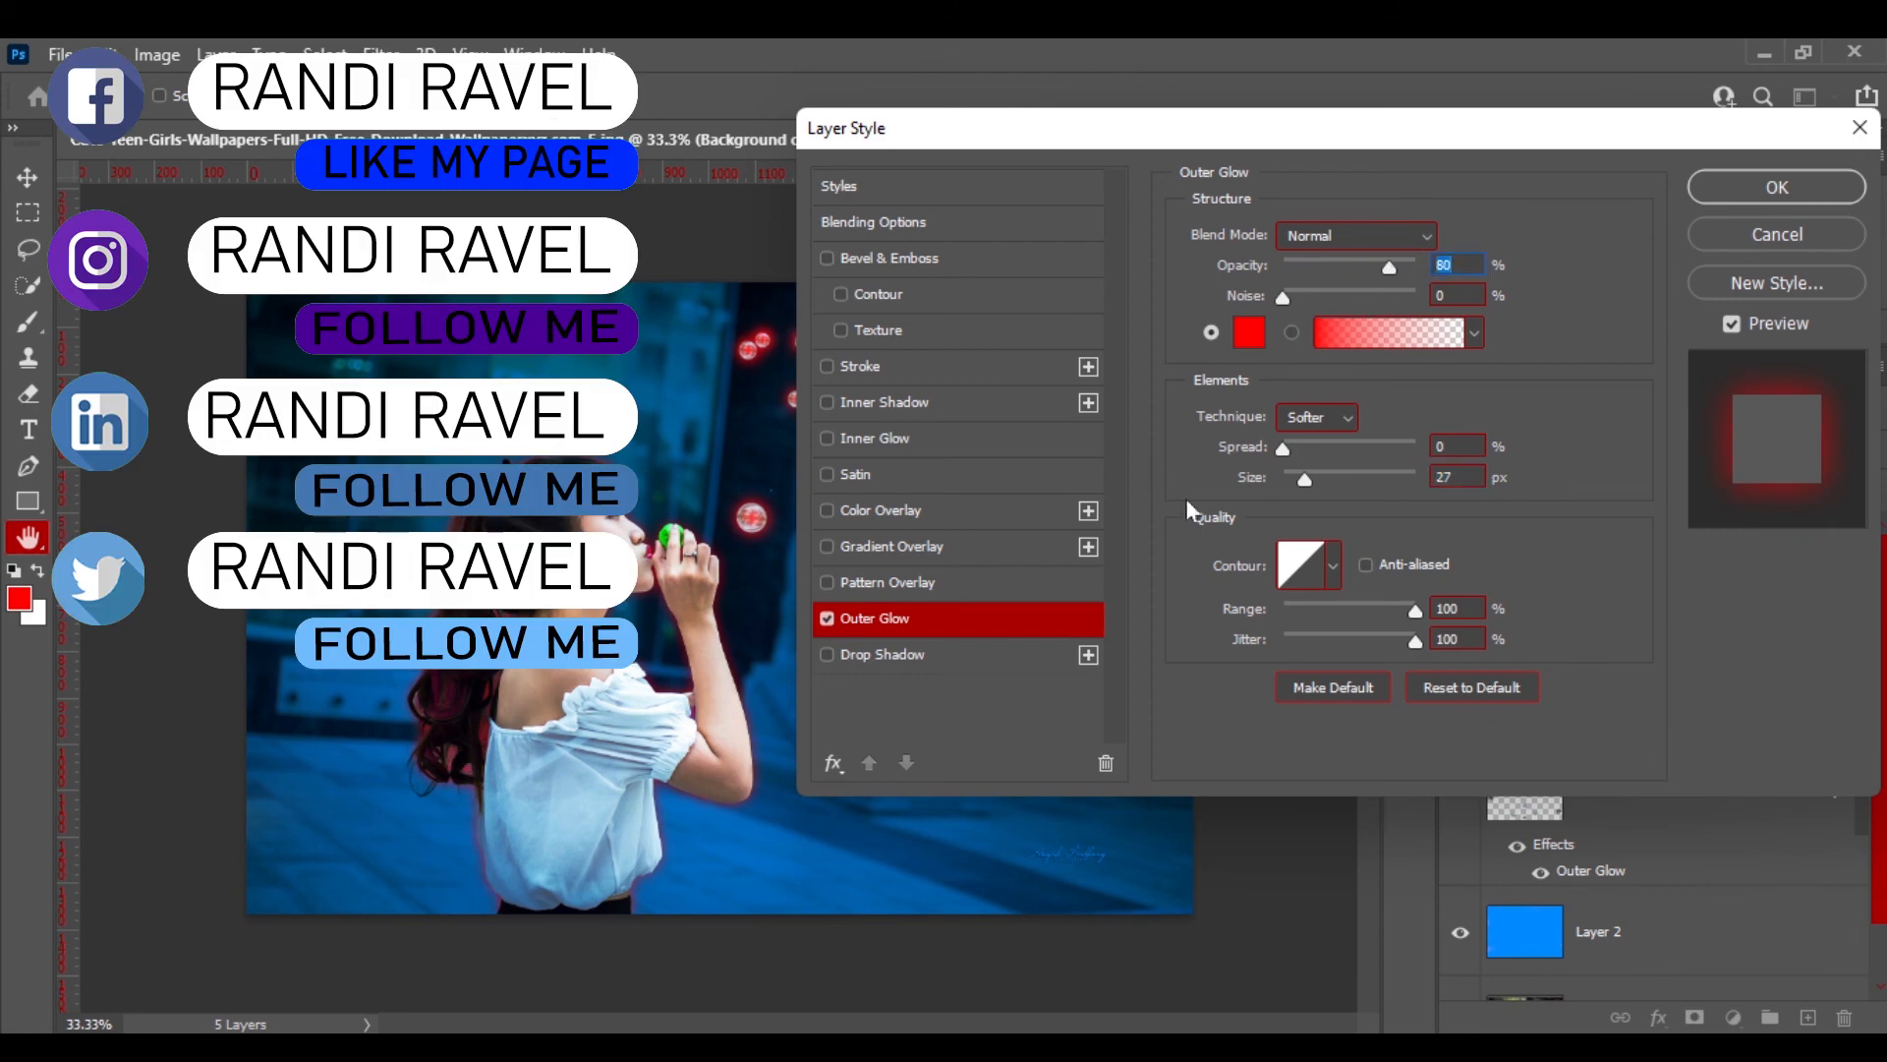
{"action": "left_click_drag", "start_coordinate": [1315, 446], "coordinate": [1295, 479]}
{"action": "left_click_drag", "start_coordinate": [1389, 267], "coordinate": [1438, 267]}
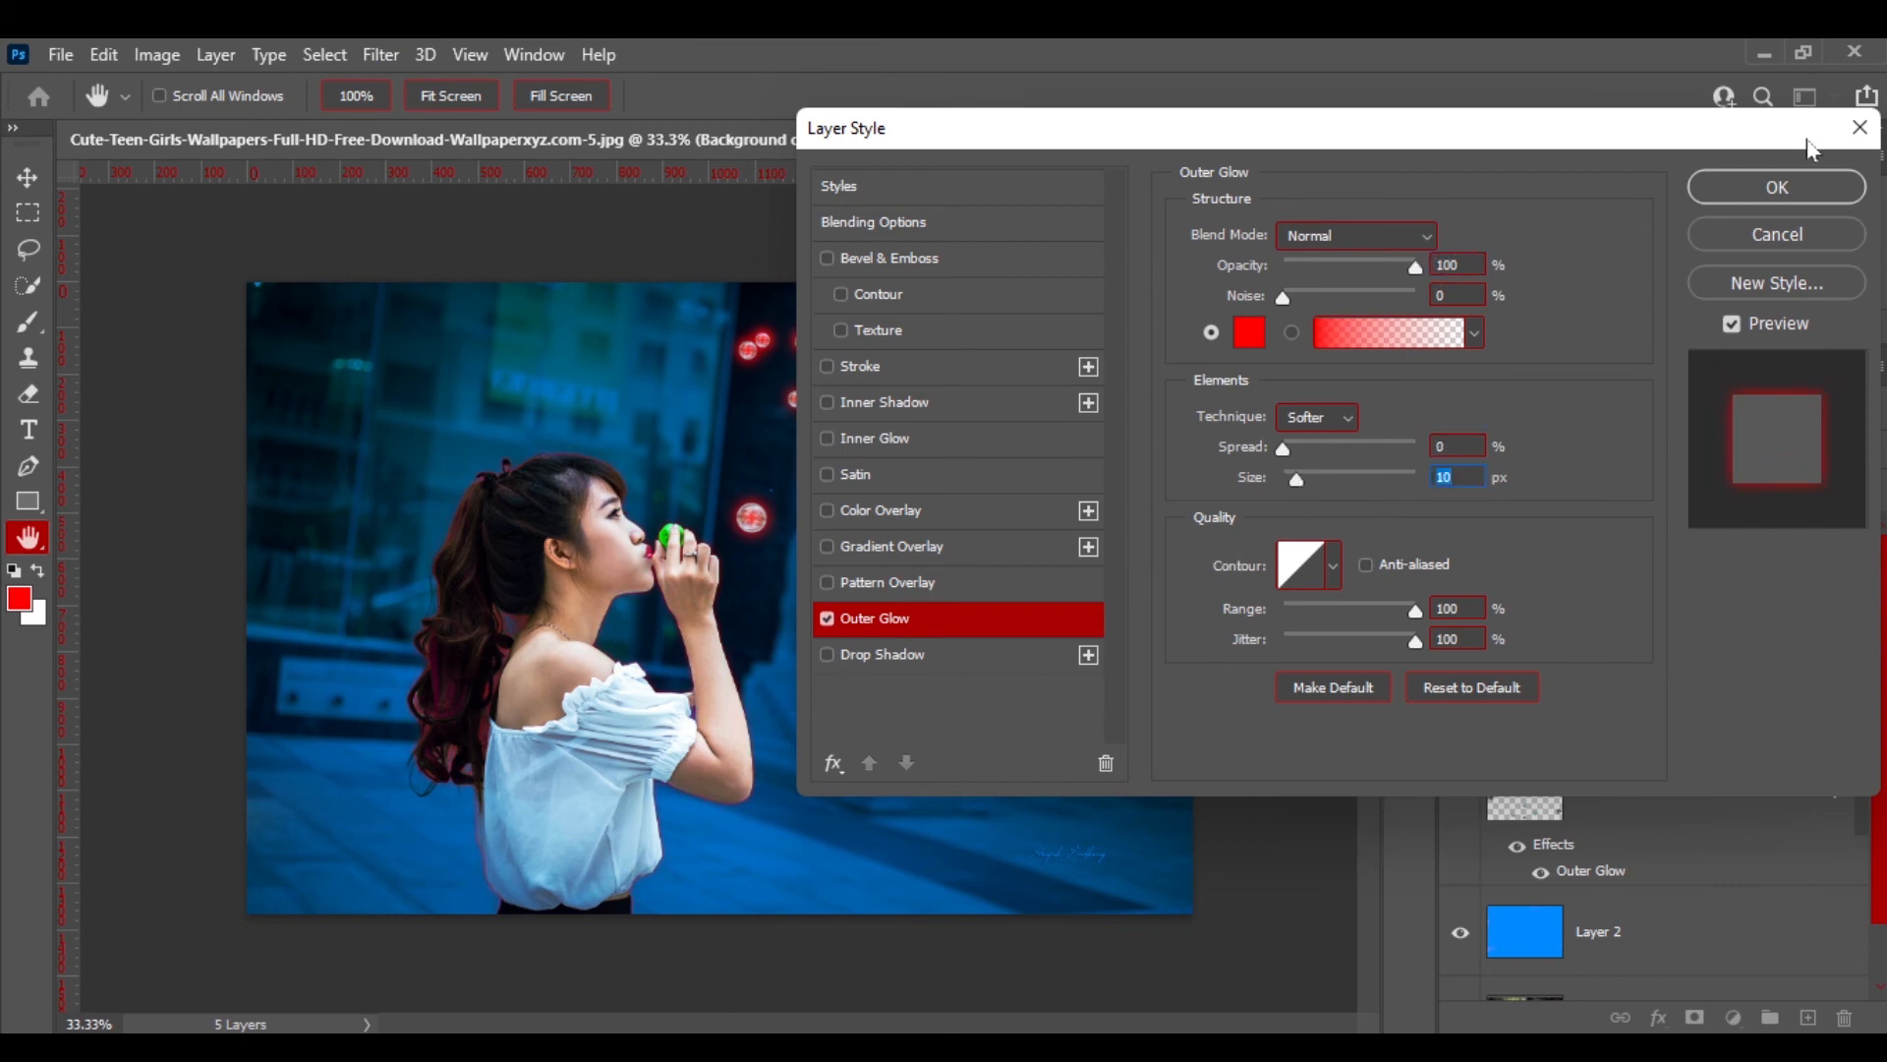
{"action": "left_click", "coordinate": [1777, 189]}
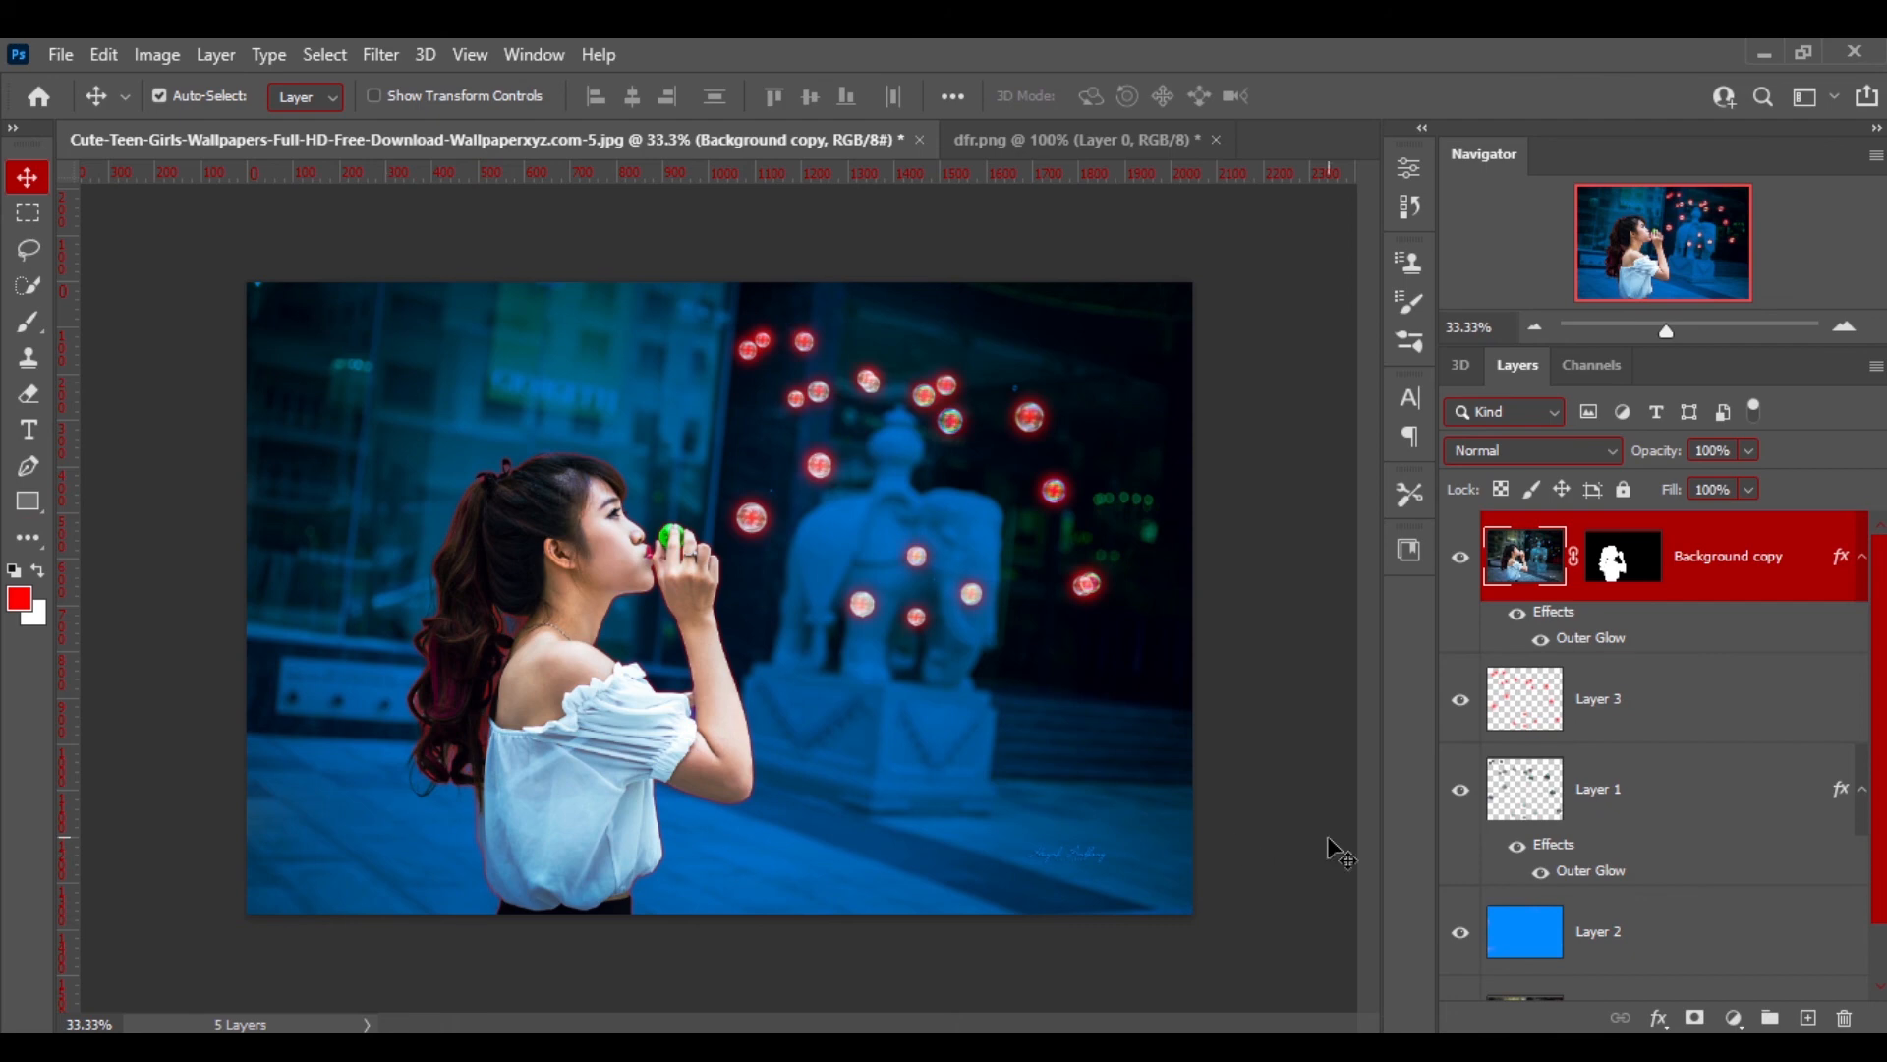
- Apply the Poster Edges filter to the girl cutout layer with Edge Thickness 0, Edge Intensity 0 and Posterization 6
{"action": "left_click", "coordinate": [380, 55]}
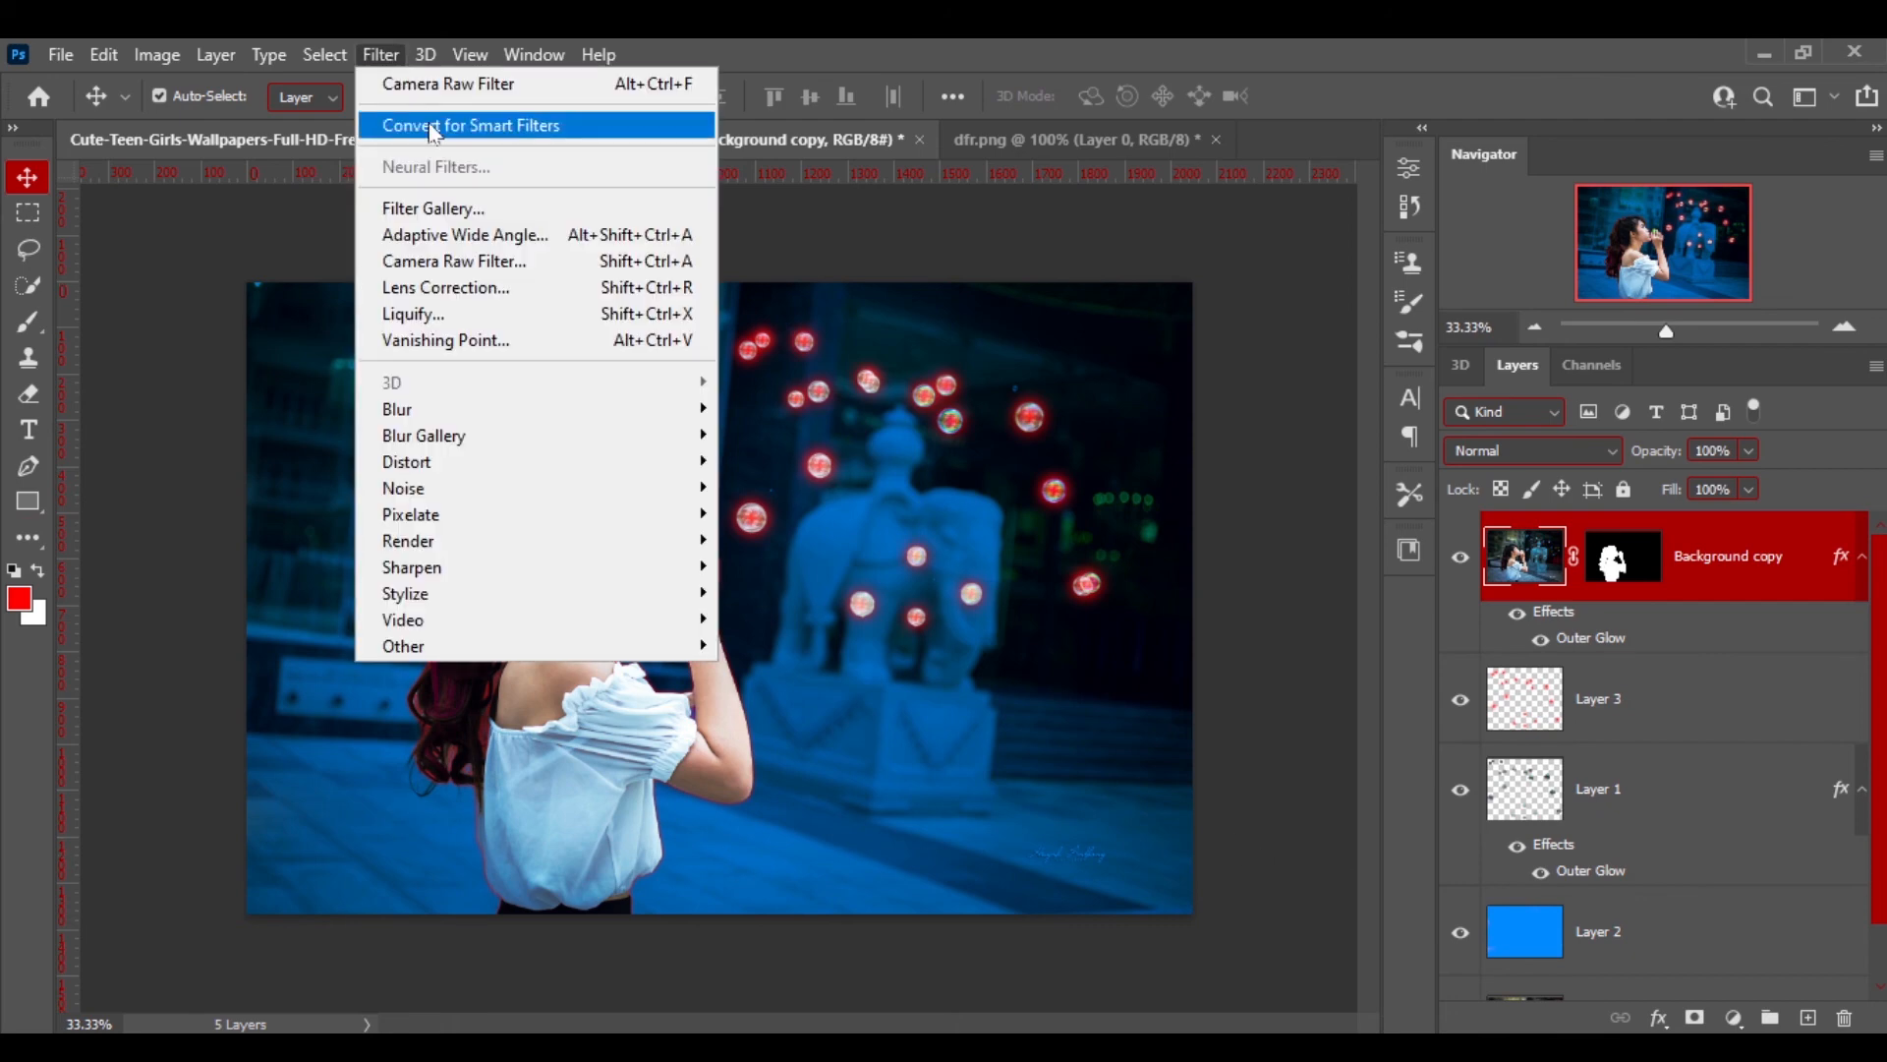
{"action": "left_click", "coordinate": [457, 205]}
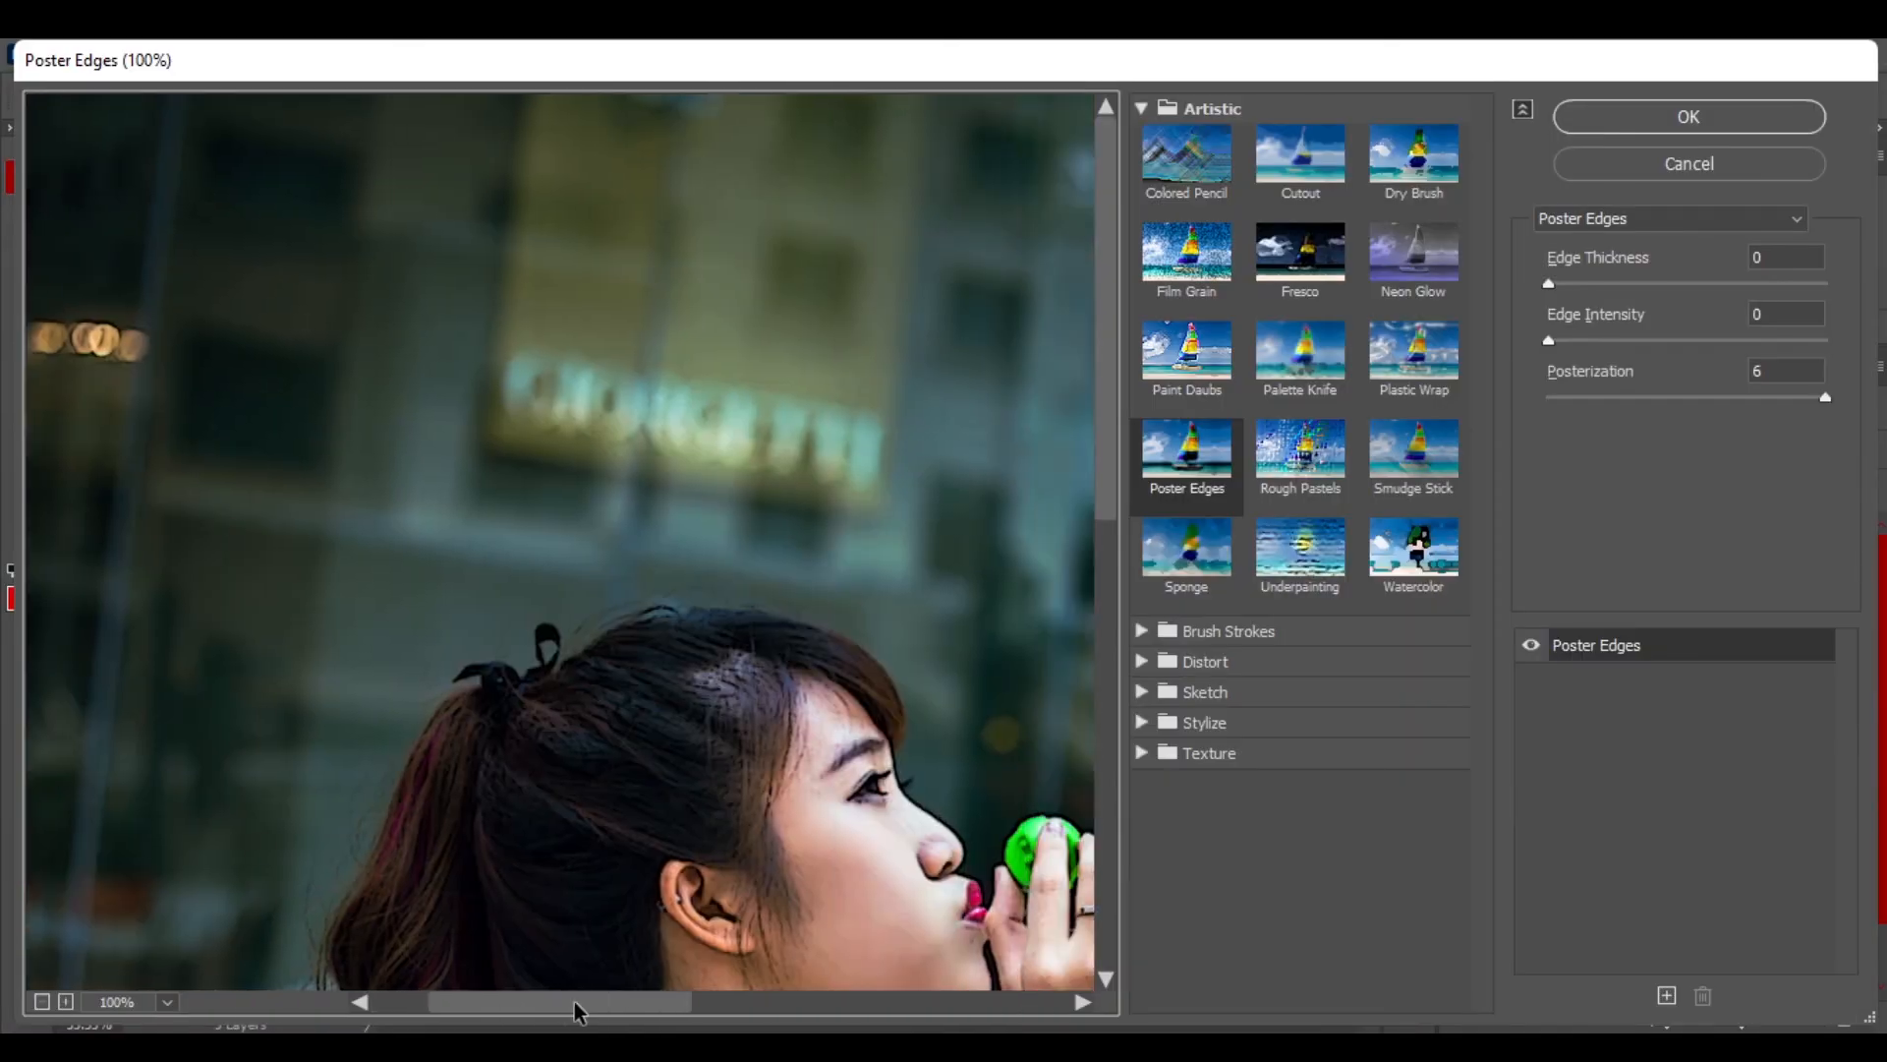
{"action": "left_click_drag", "start_coordinate": [575, 1013], "coordinate": [611, 1012]}
{"action": "left_click_drag", "start_coordinate": [1107, 498], "coordinate": [1107, 629]}
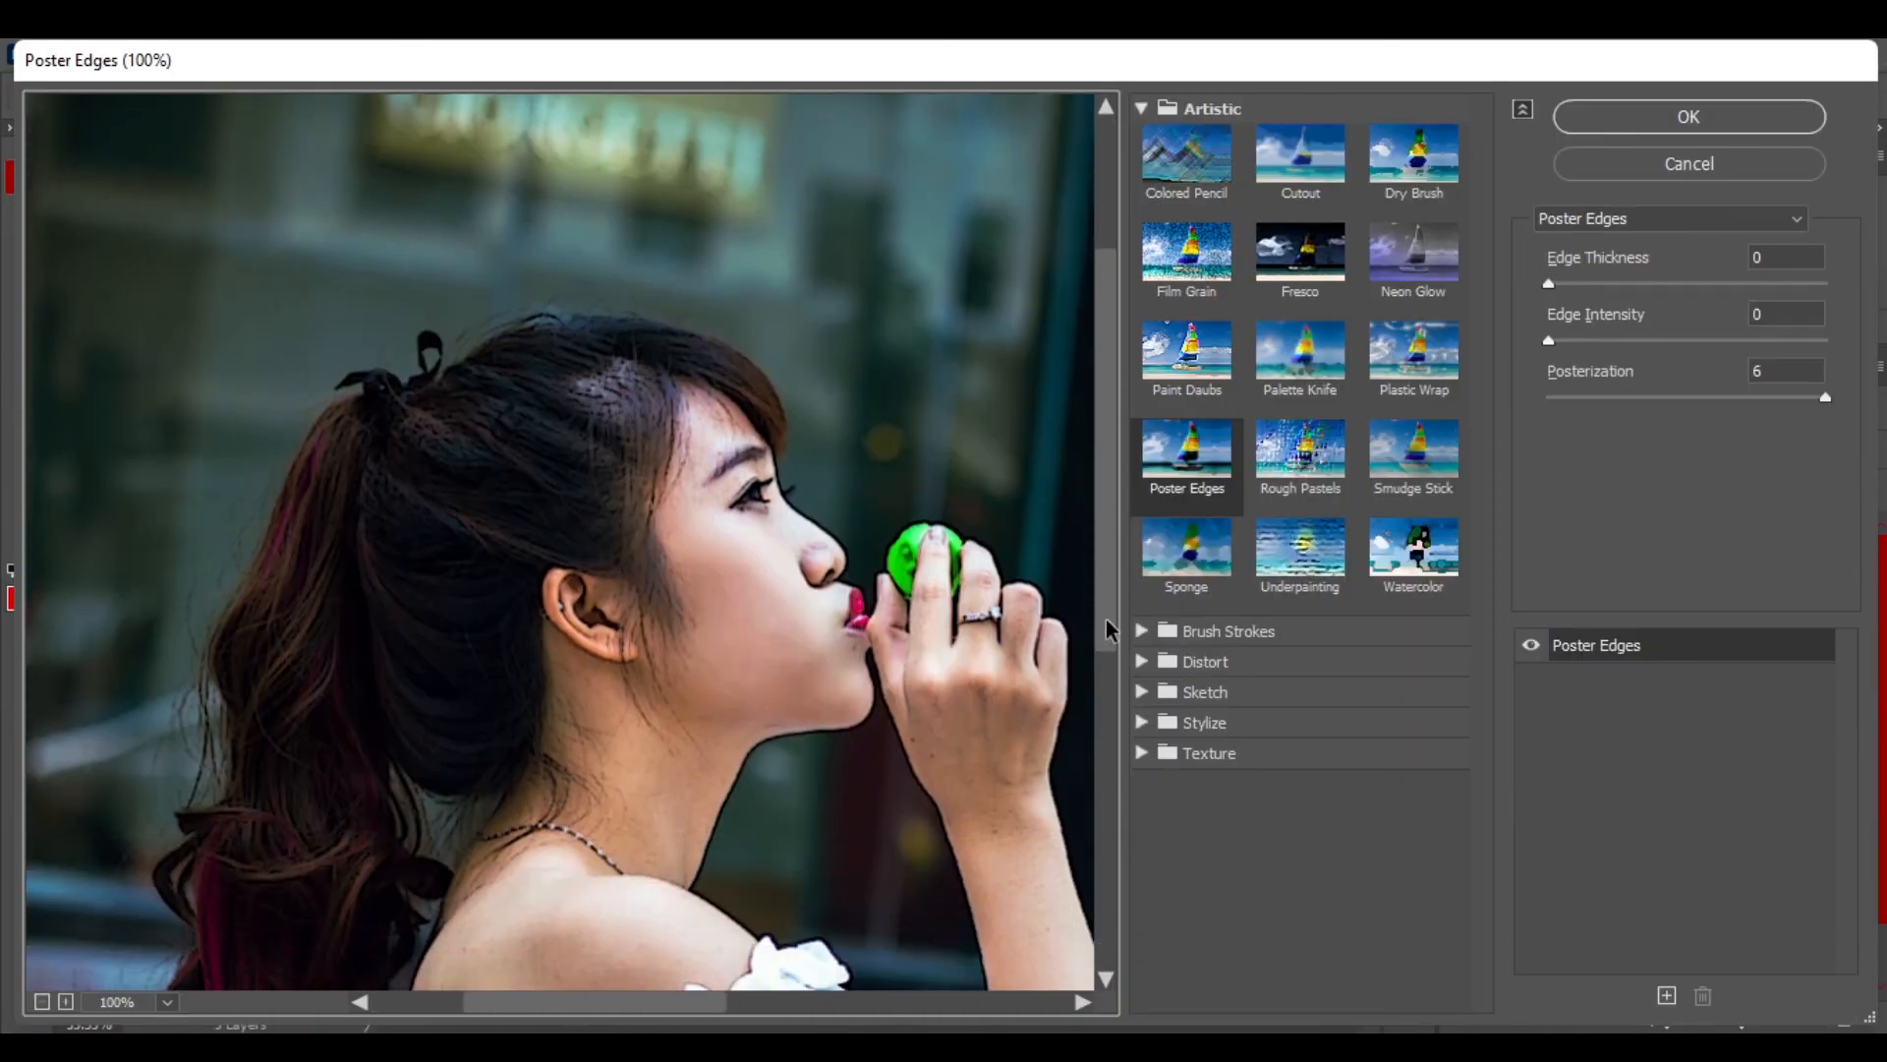
{"action": "left_click_drag", "start_coordinate": [1739, 398], "coordinate": [1825, 399]}
{"action": "mouse_move", "coordinate": [1548, 343]}
{"action": "left_mouse_down"}
{"action": "mouse_move", "coordinate": [1858, 352]}
{"action": "mouse_move", "coordinate": [1542, 332]}
{"action": "left_mouse_up"}
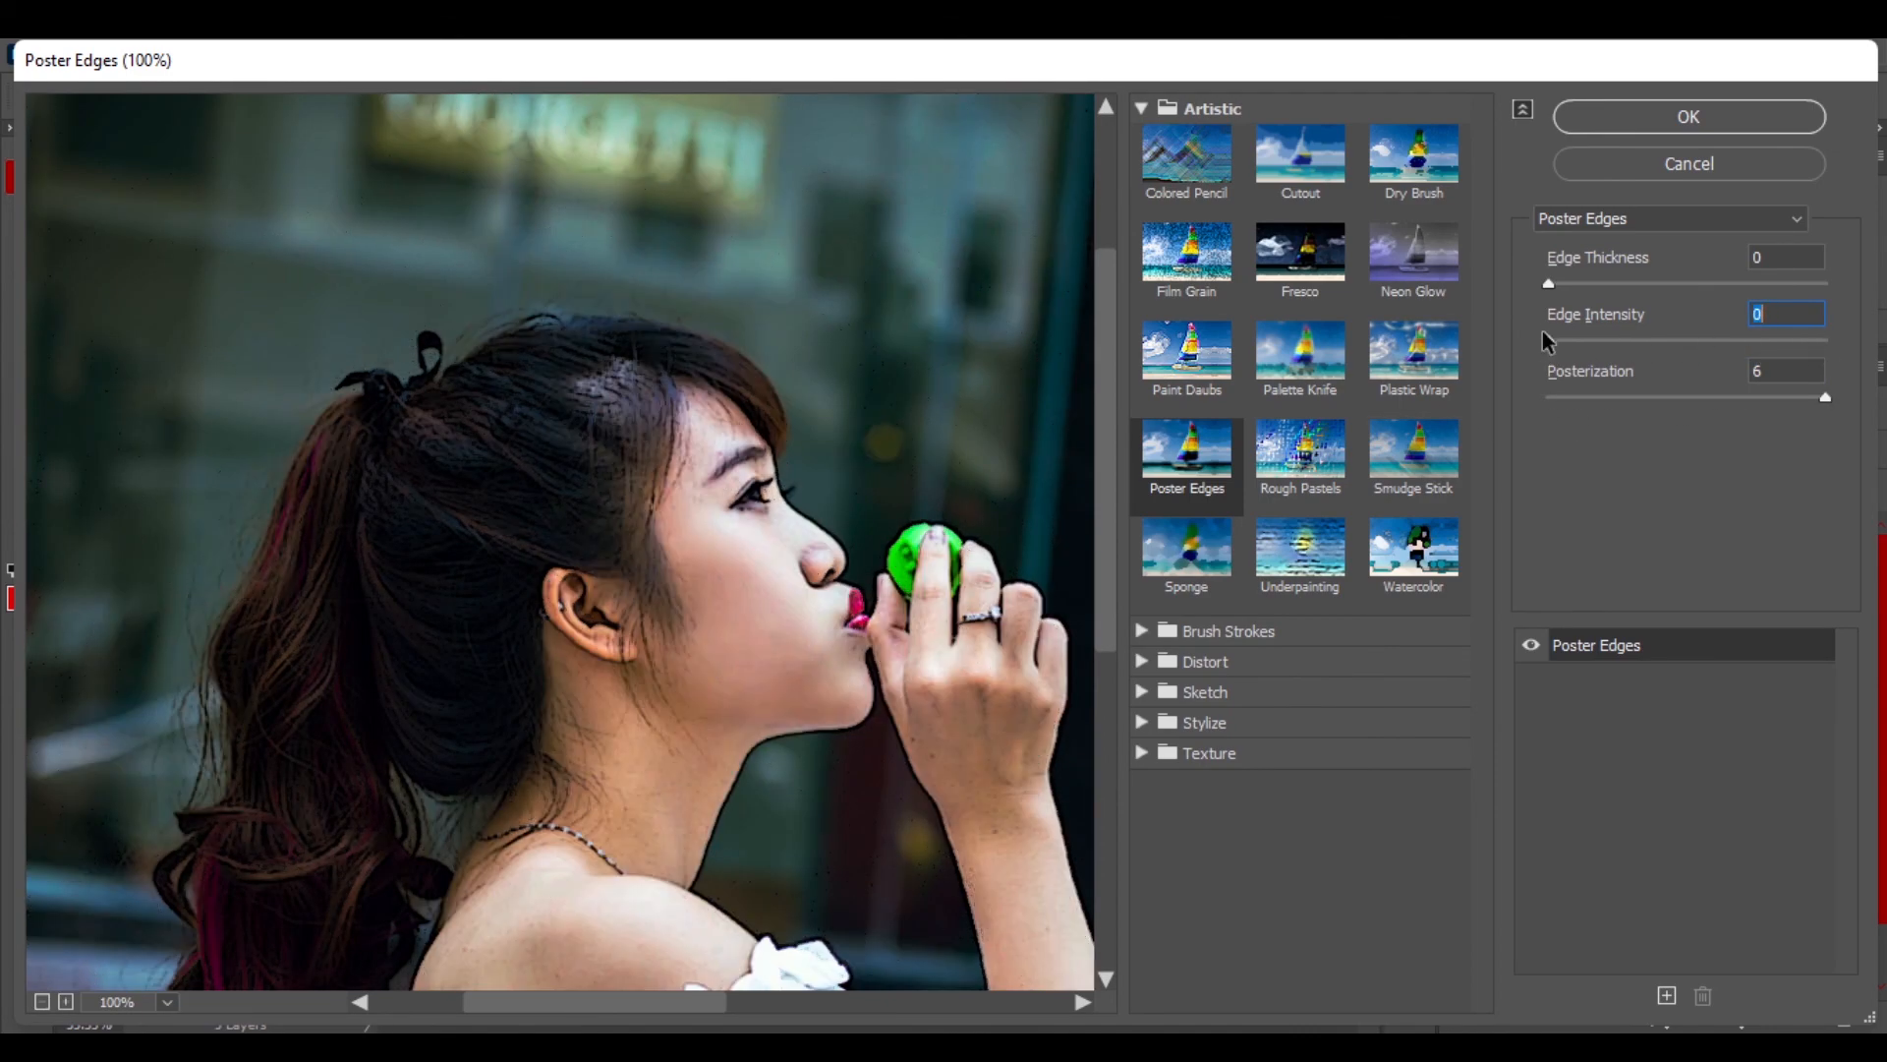
{"action": "left_click", "coordinate": [1549, 284]}
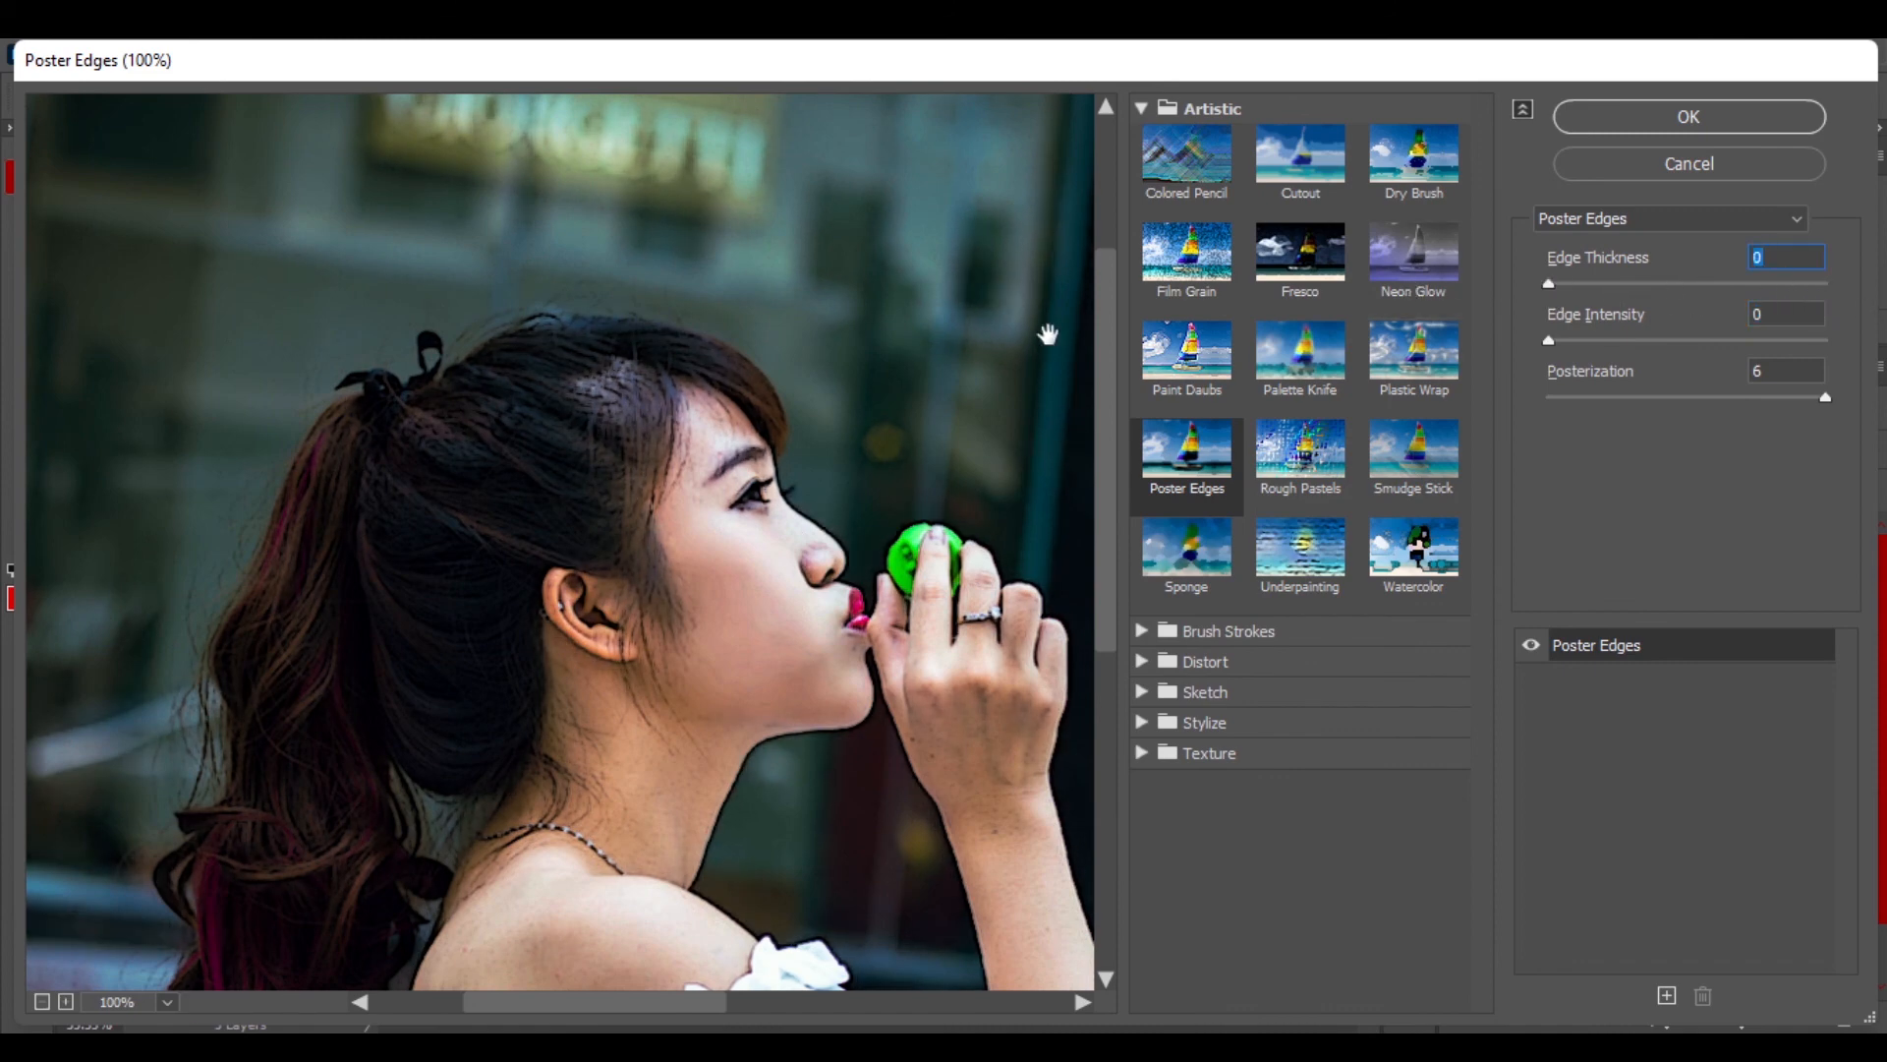
{"action": "left_click", "coordinate": [1680, 118]}
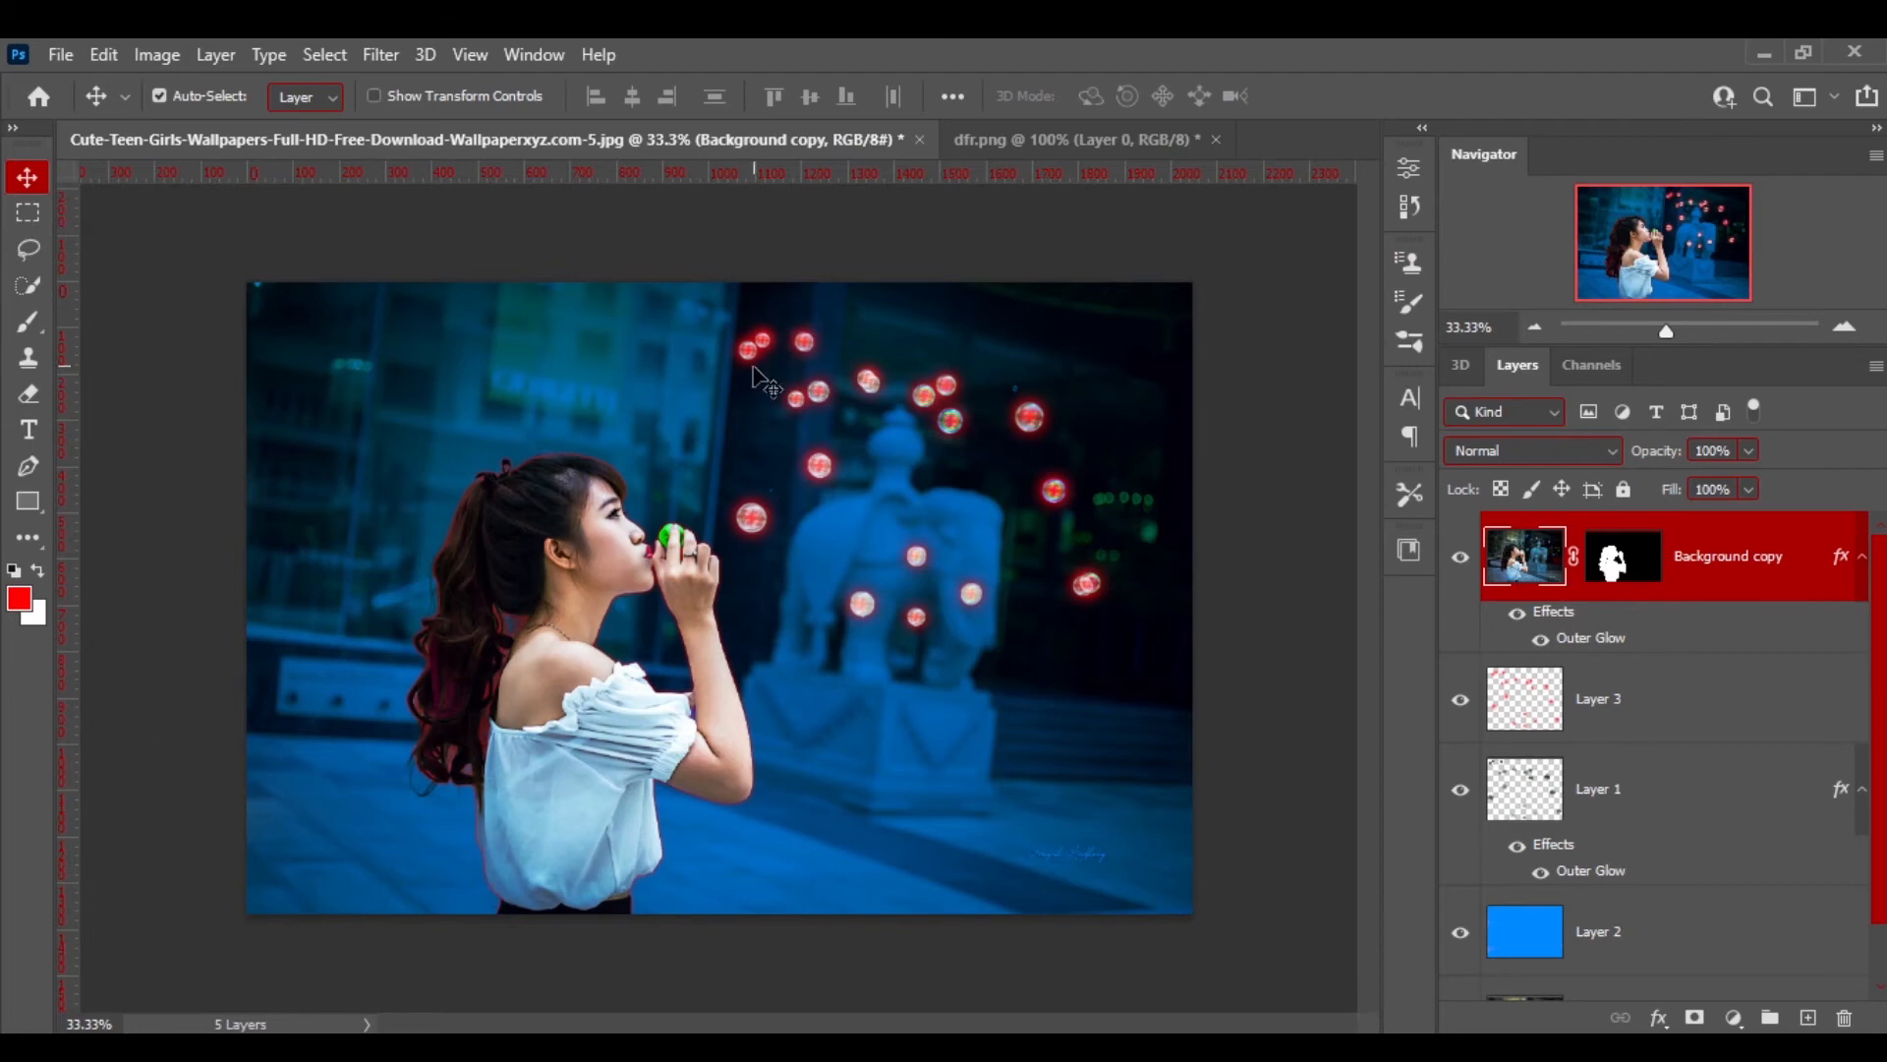
- Save the image as a PNG named "edited picture" in the "Covert simple photo to blue color beauty" folder
{"action": "left_click", "coordinate": [60, 55]}
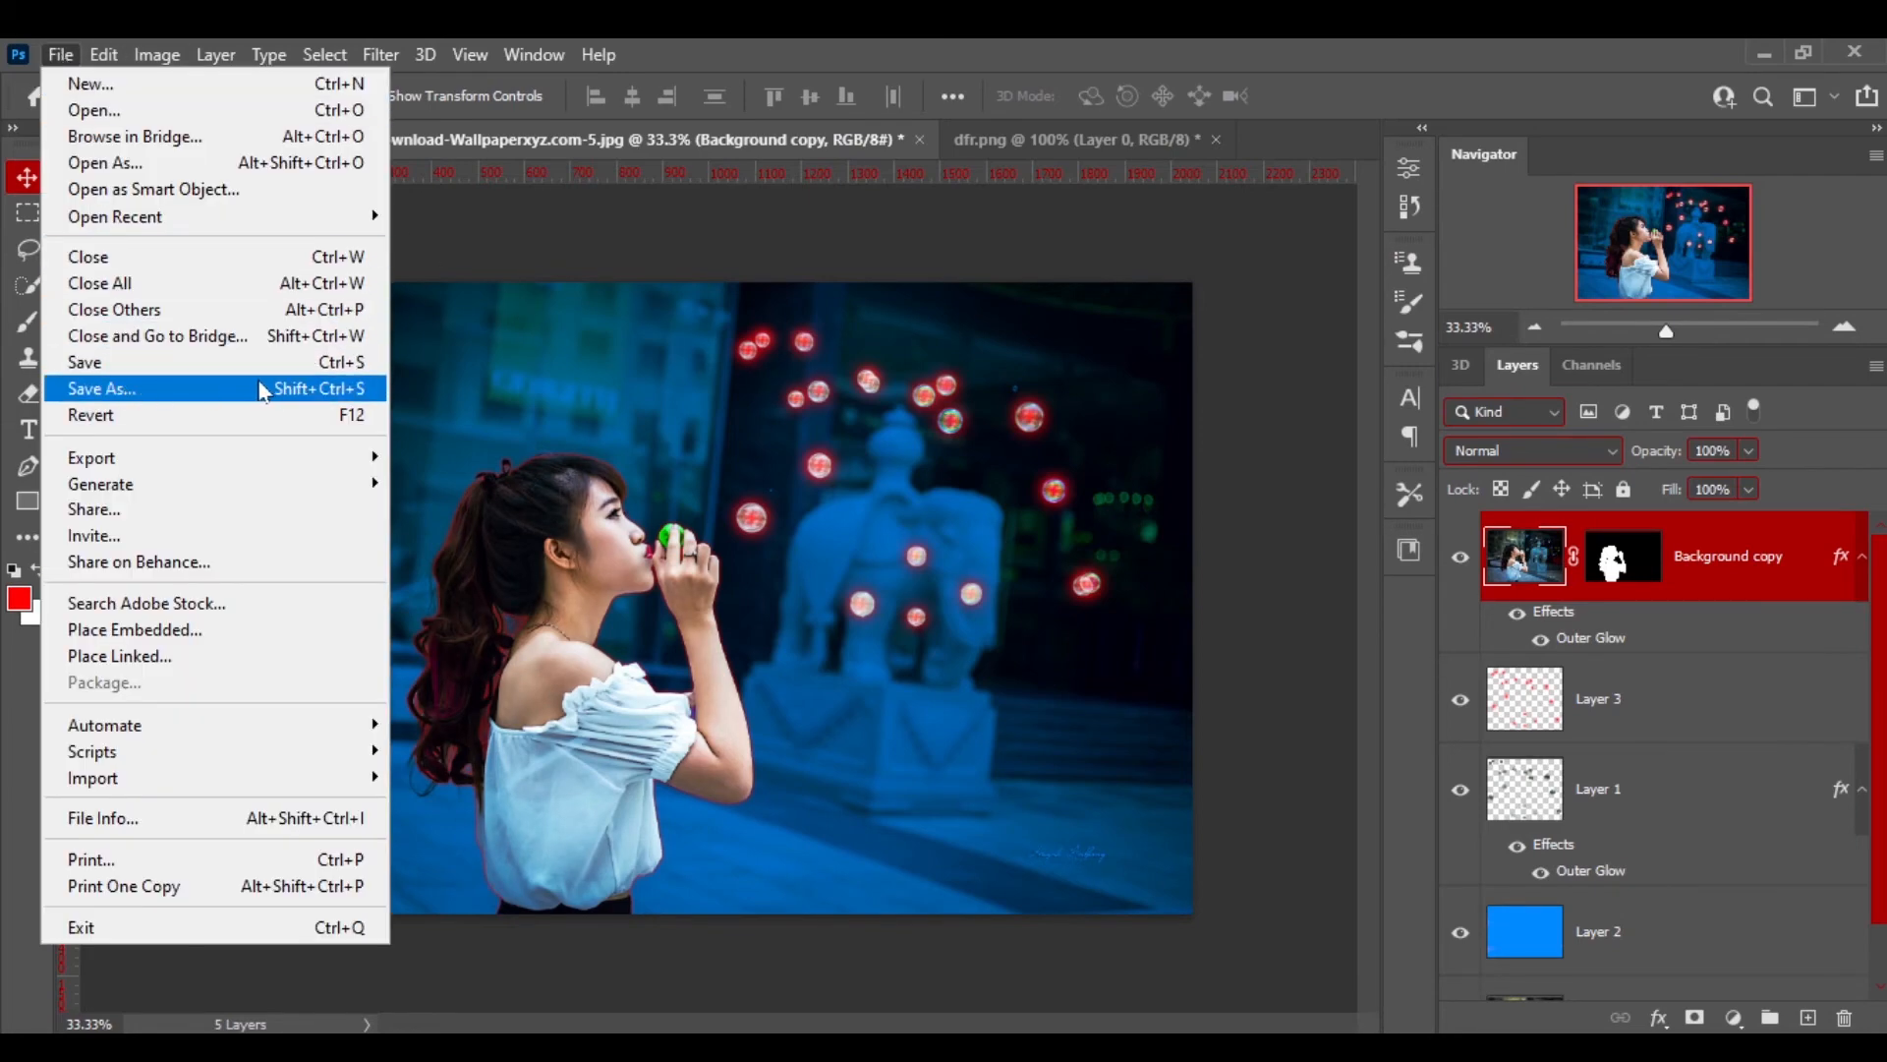
{"action": "left_click", "coordinate": [292, 390]}
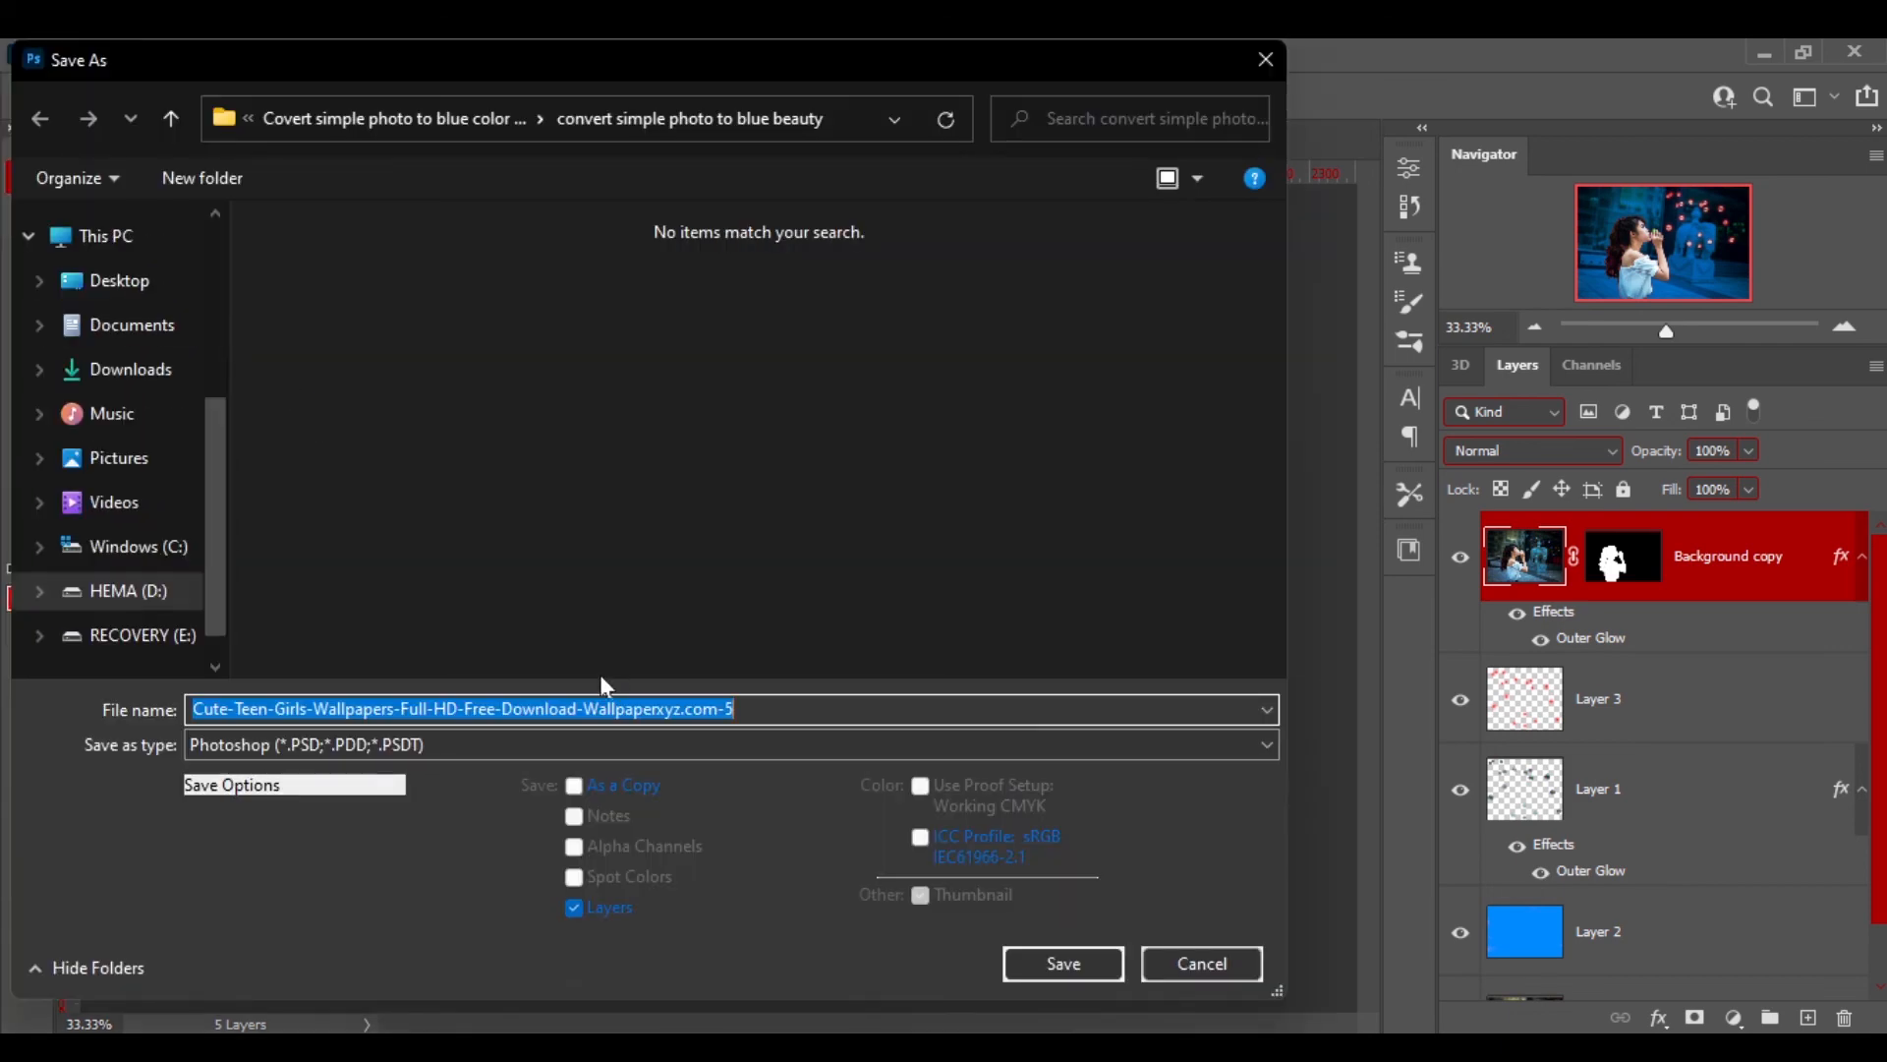
{"action": "left_click", "coordinate": [564, 744]}
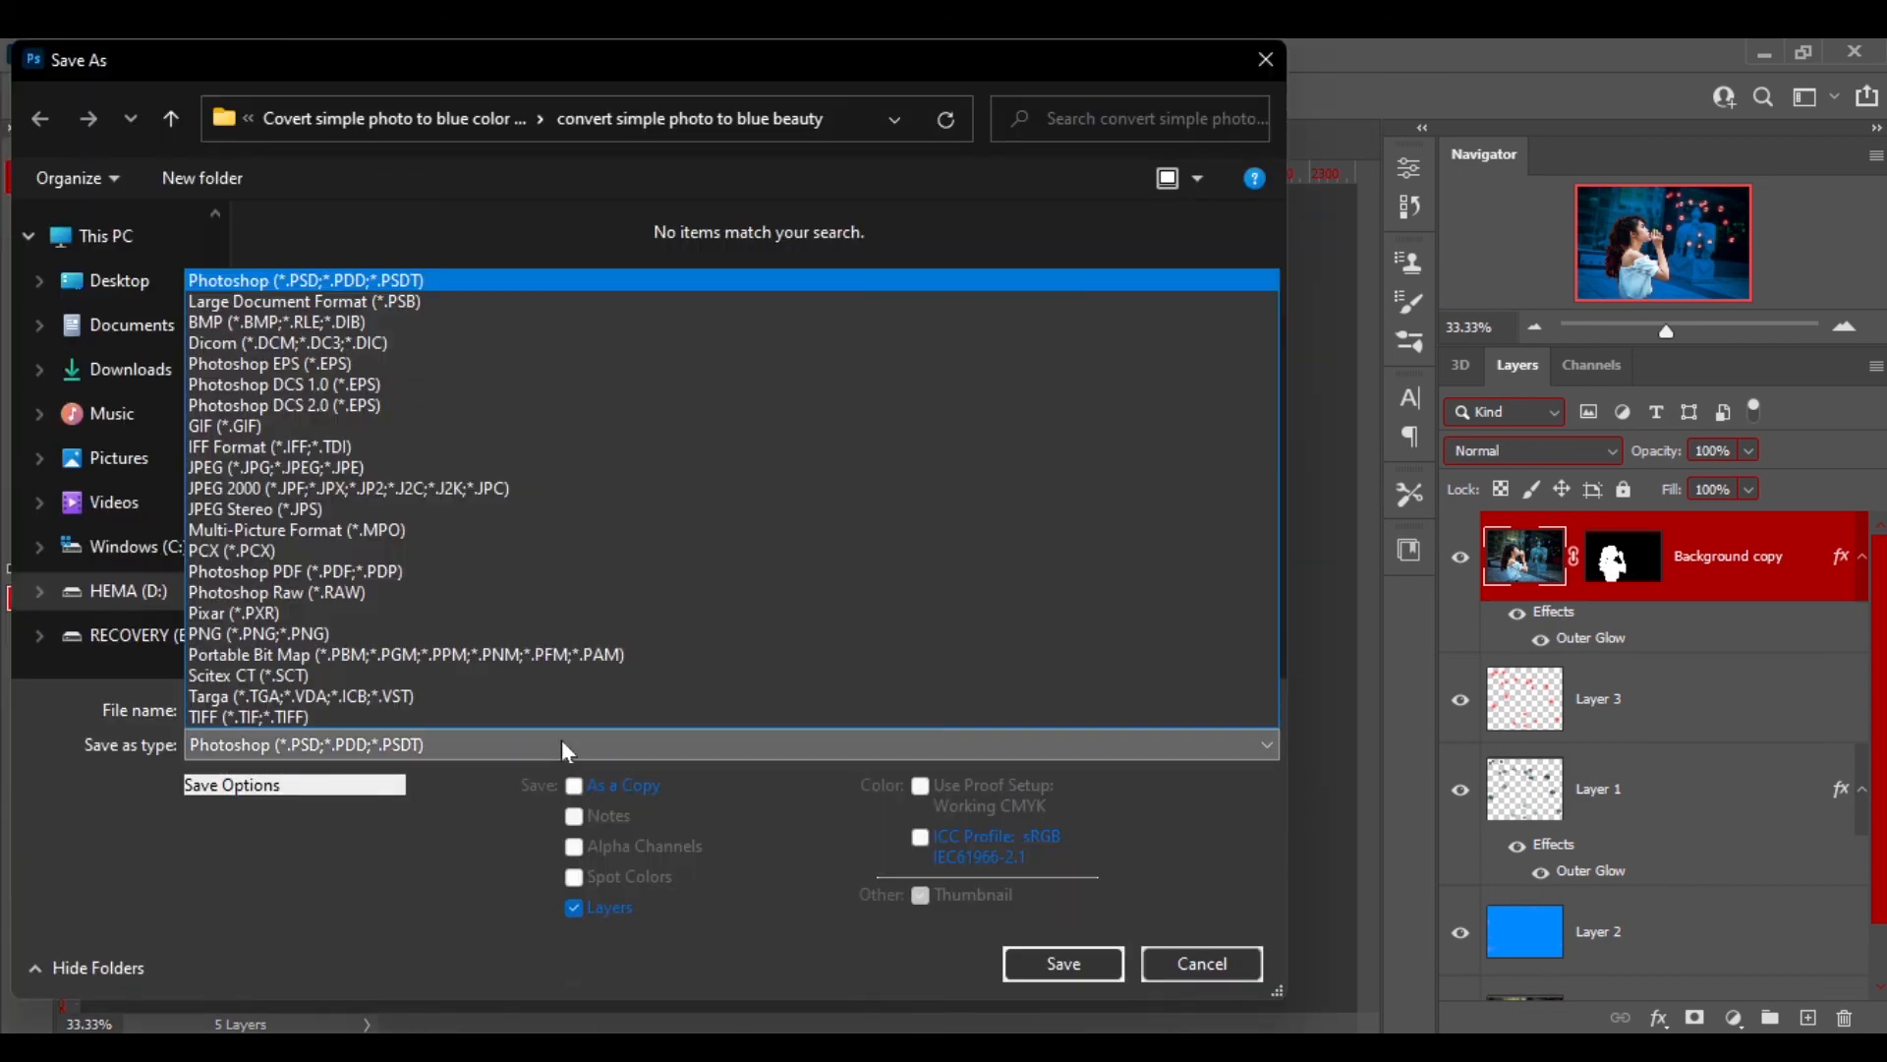
{"action": "left_click", "coordinate": [564, 637]}
{"action": "left_click", "coordinate": [172, 119]}
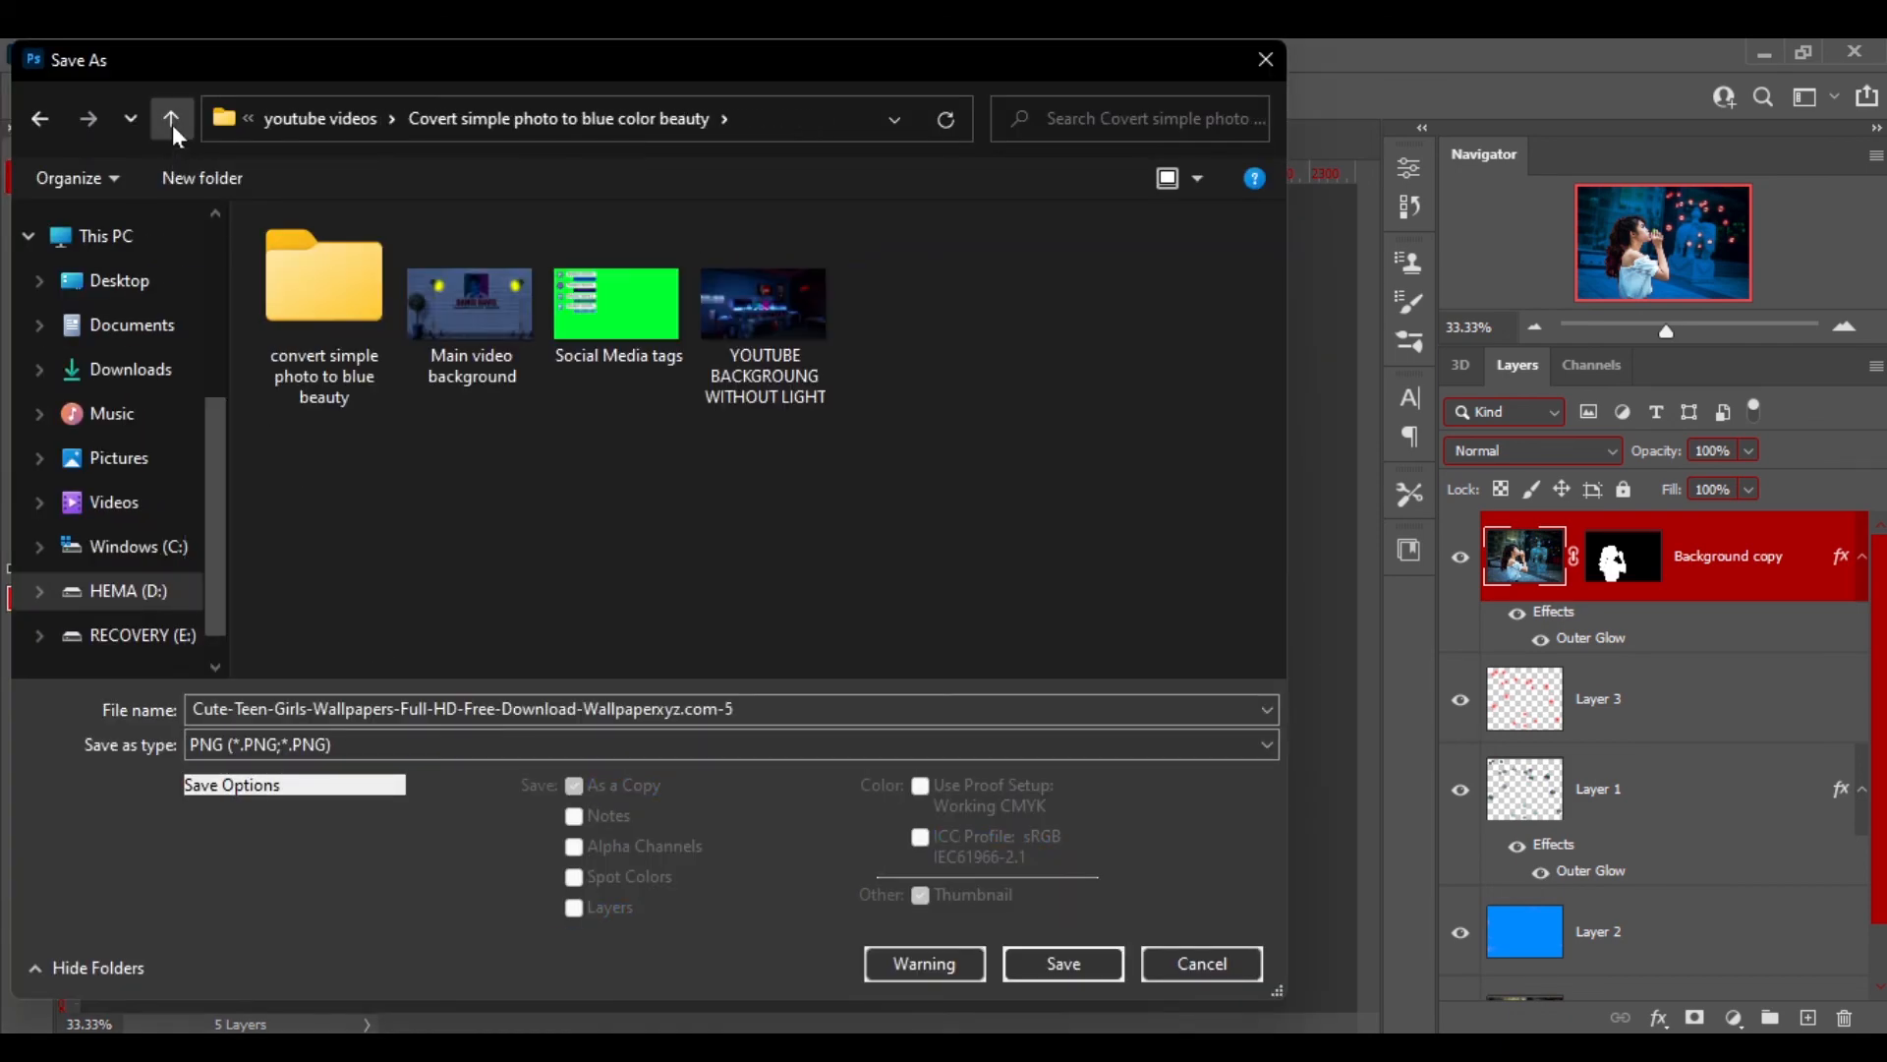
{"action": "left_click", "coordinate": [813, 711]}
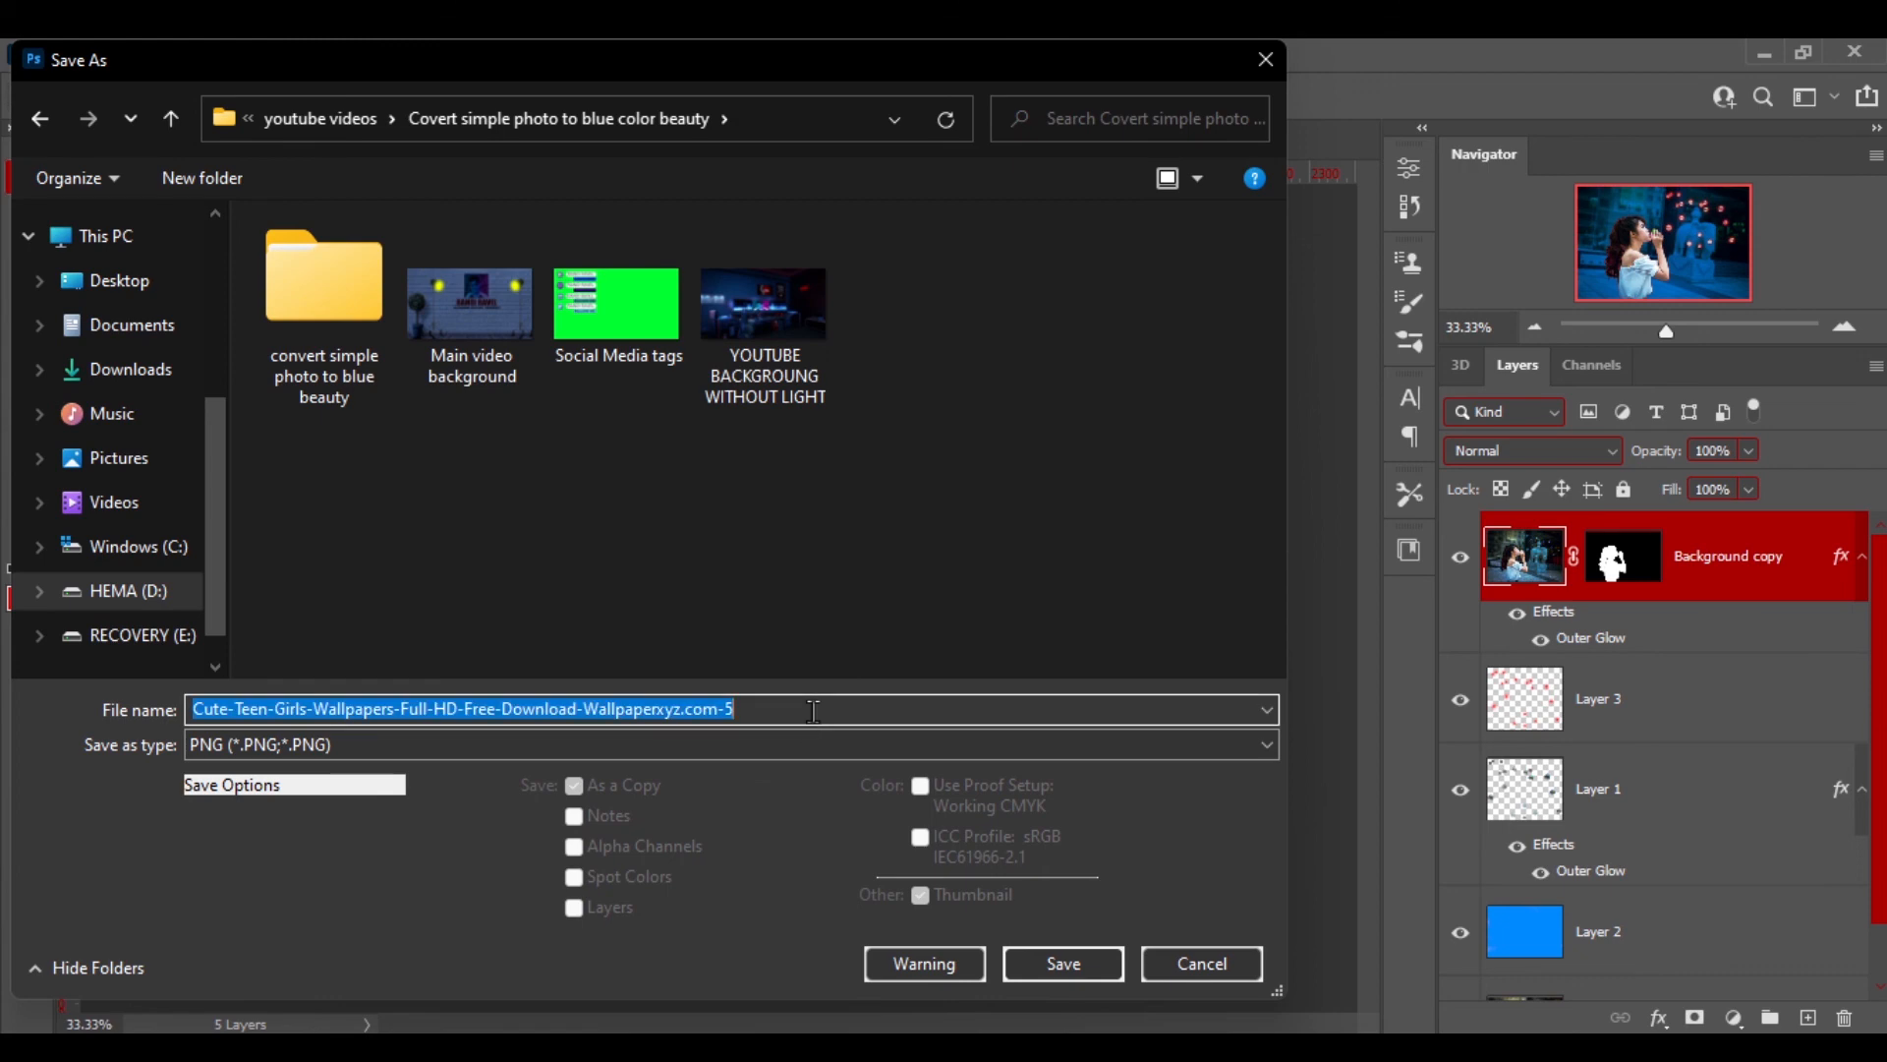
{"action": "type", "text": "edited picture"}
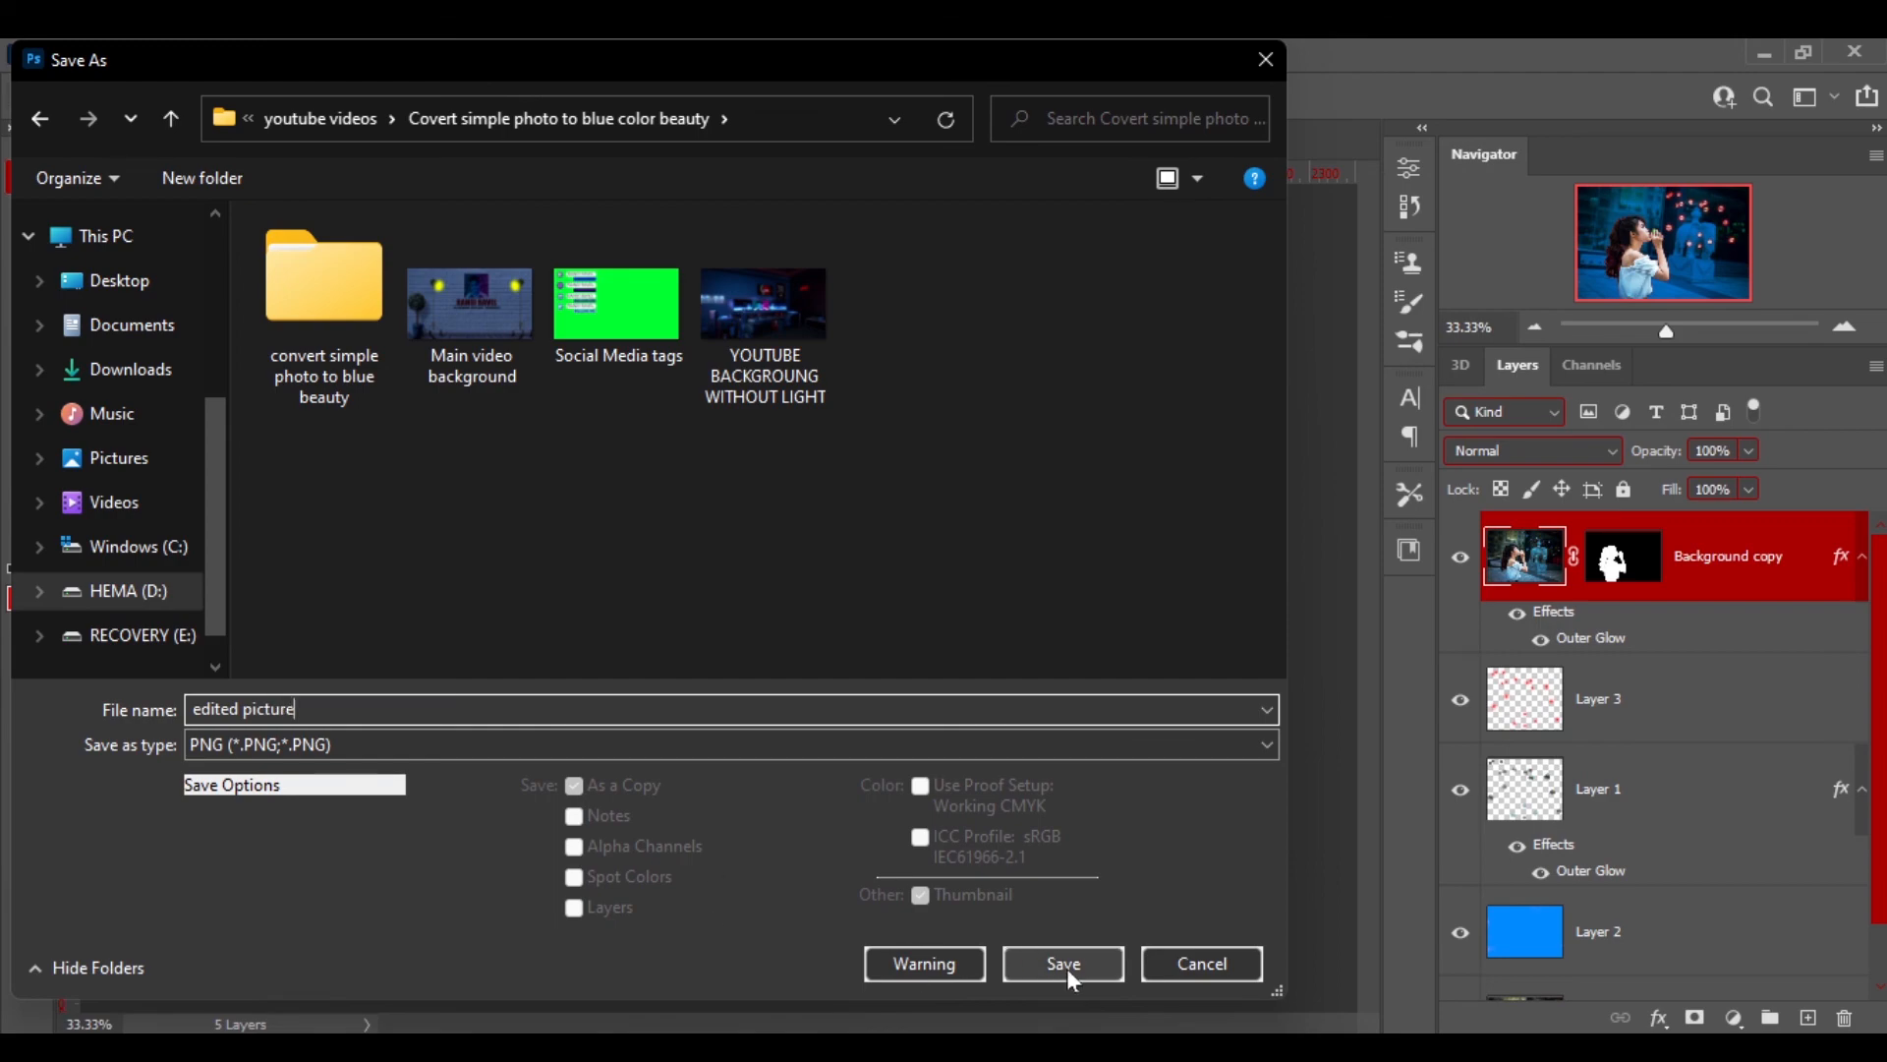
{"action": "left_click", "coordinate": [1065, 969]}
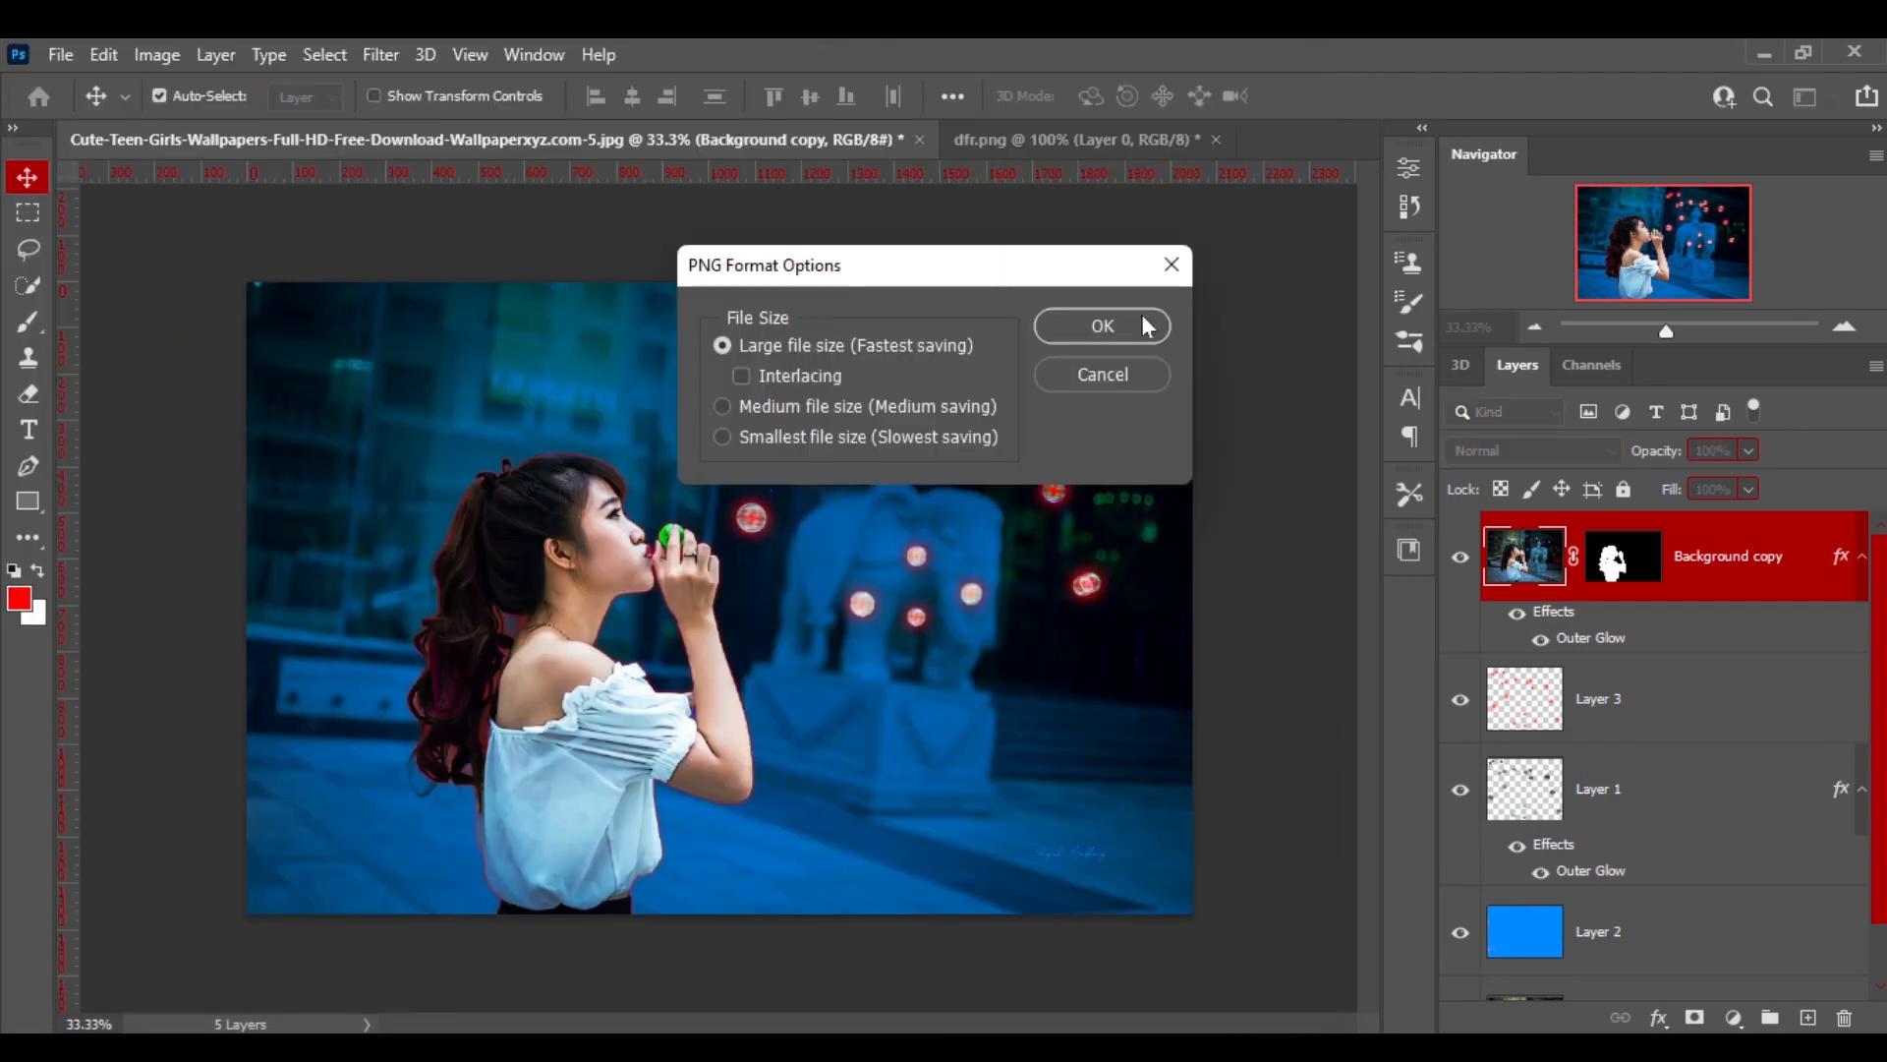